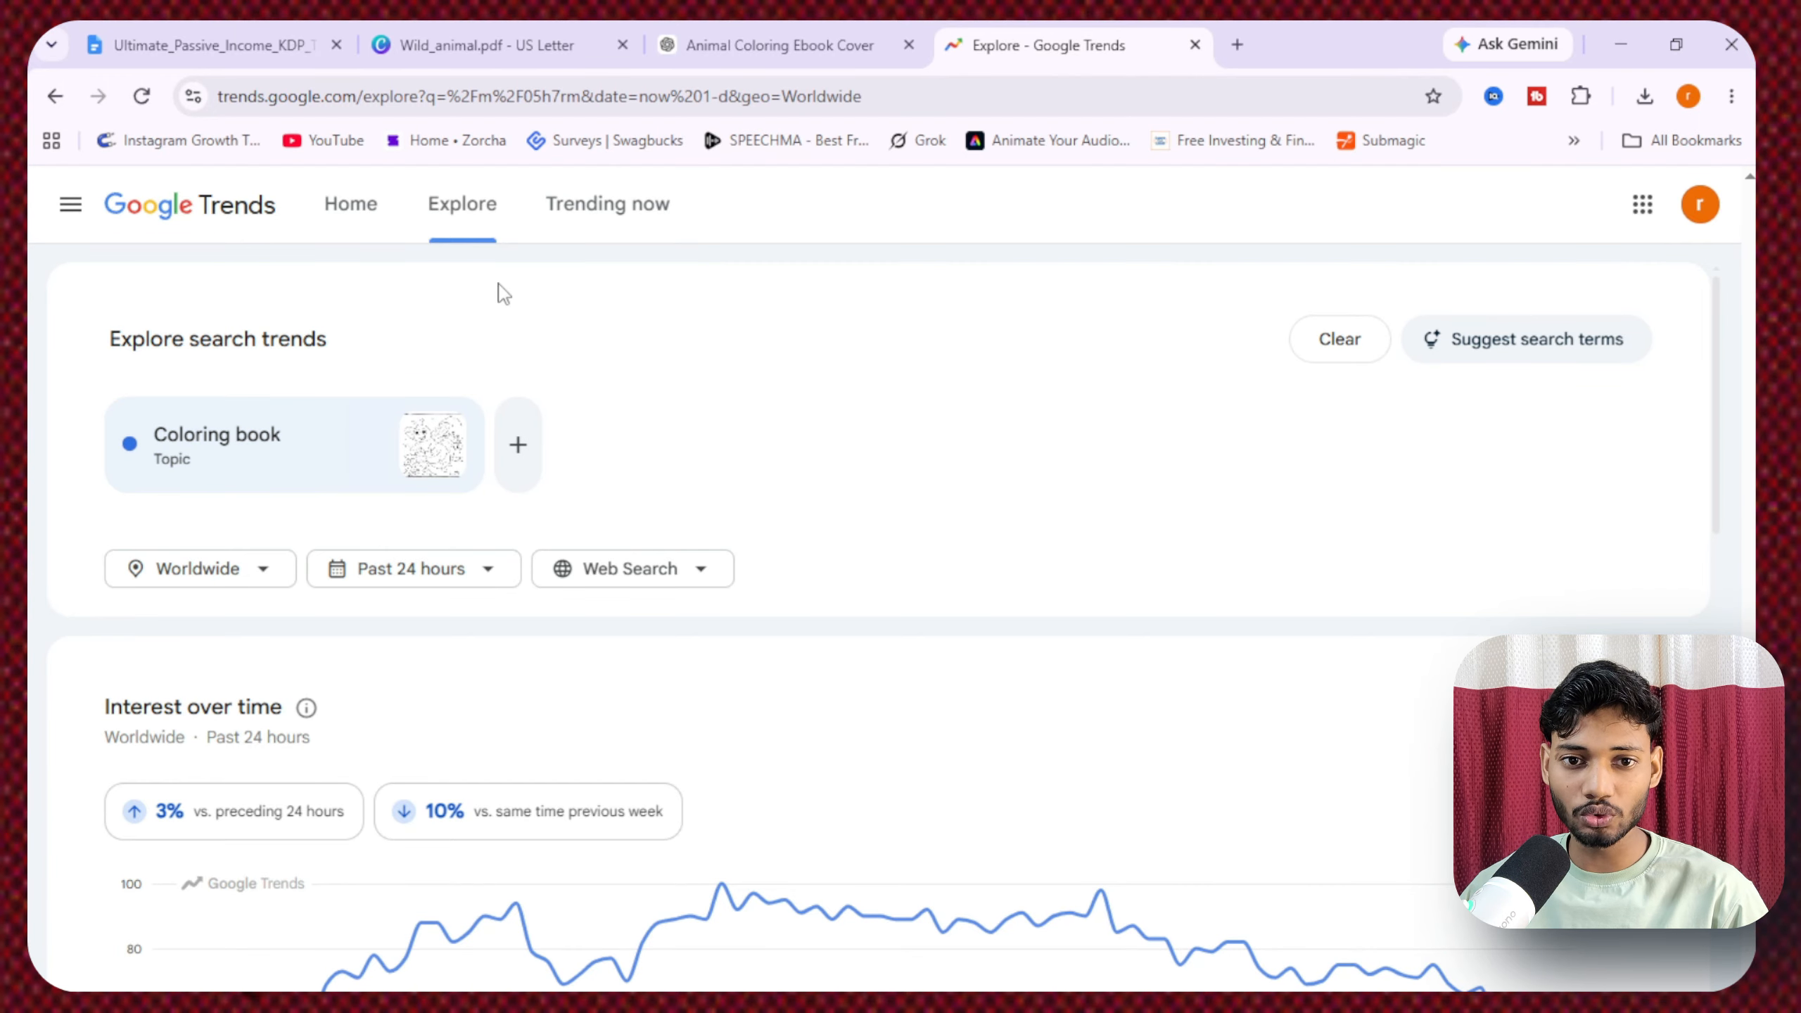
# - Review worldwide interest in the Coloring book topic and set the trend period to Past year
pyautogui.scroll(-5, 723, 475)
pyautogui.scroll(5, 414, 620)
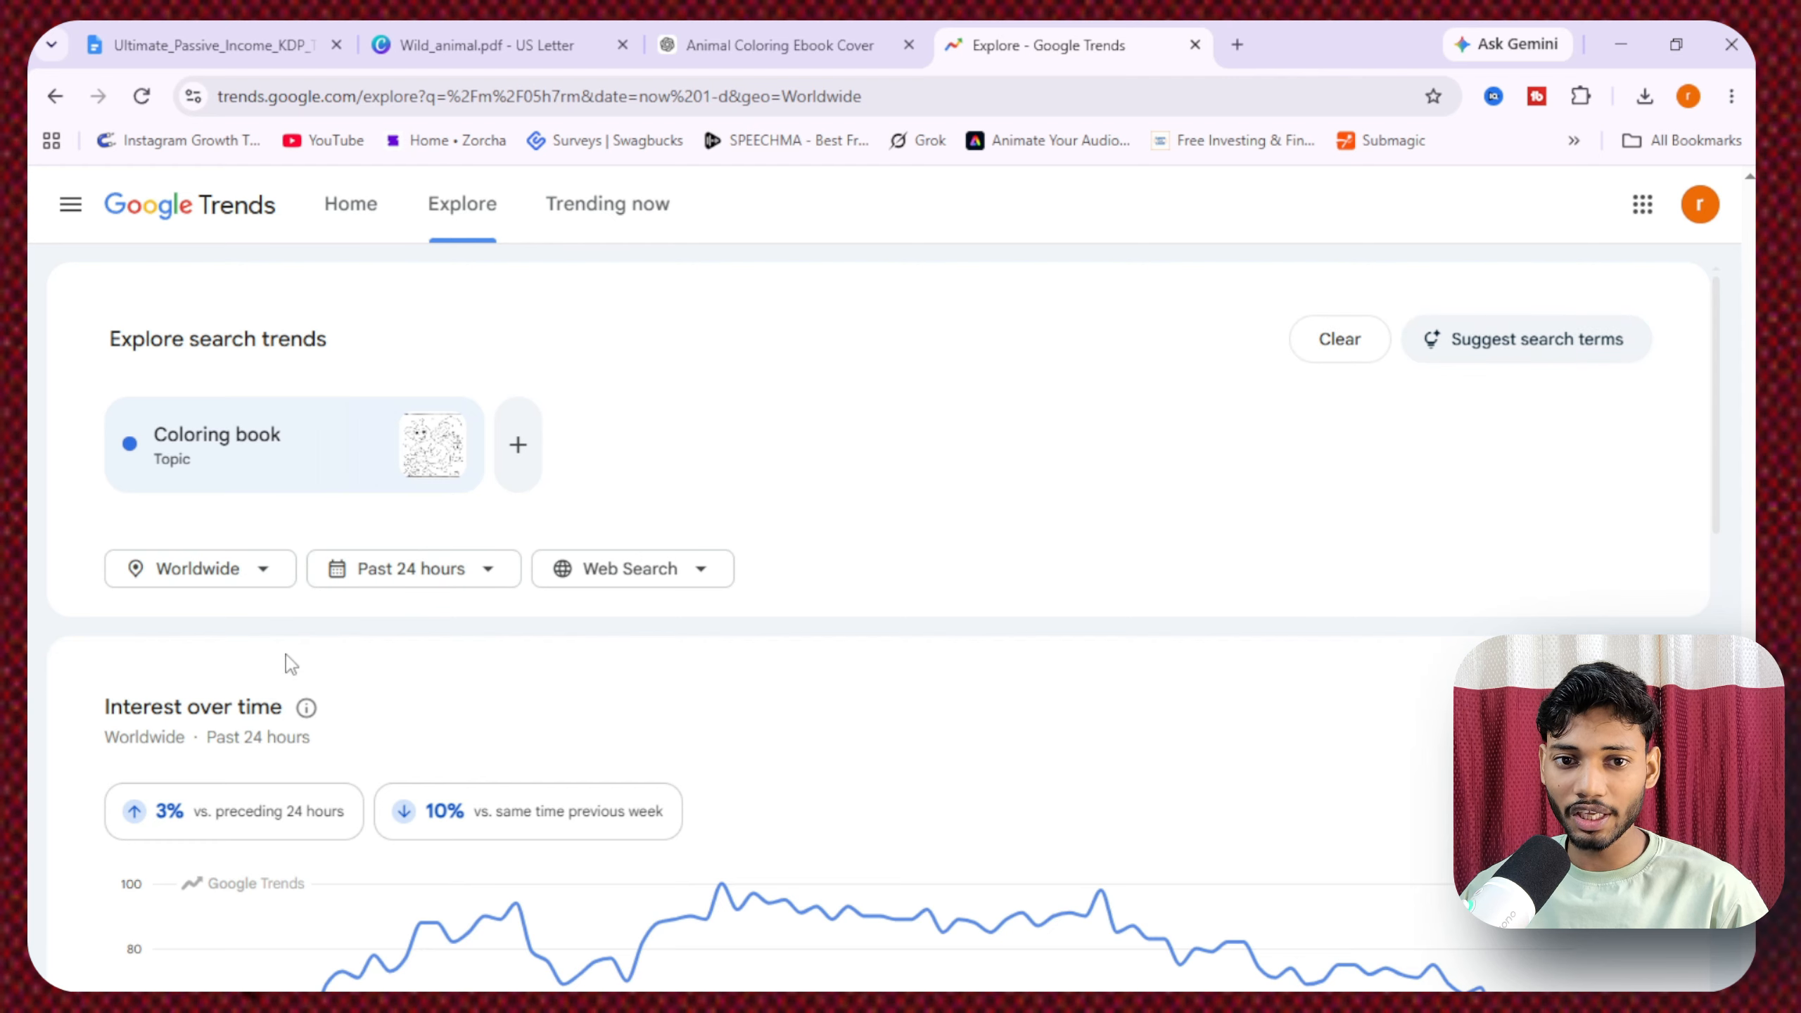
pyautogui.scroll(-3, 286, 654)
pyautogui.scroll(3, 180, 542)
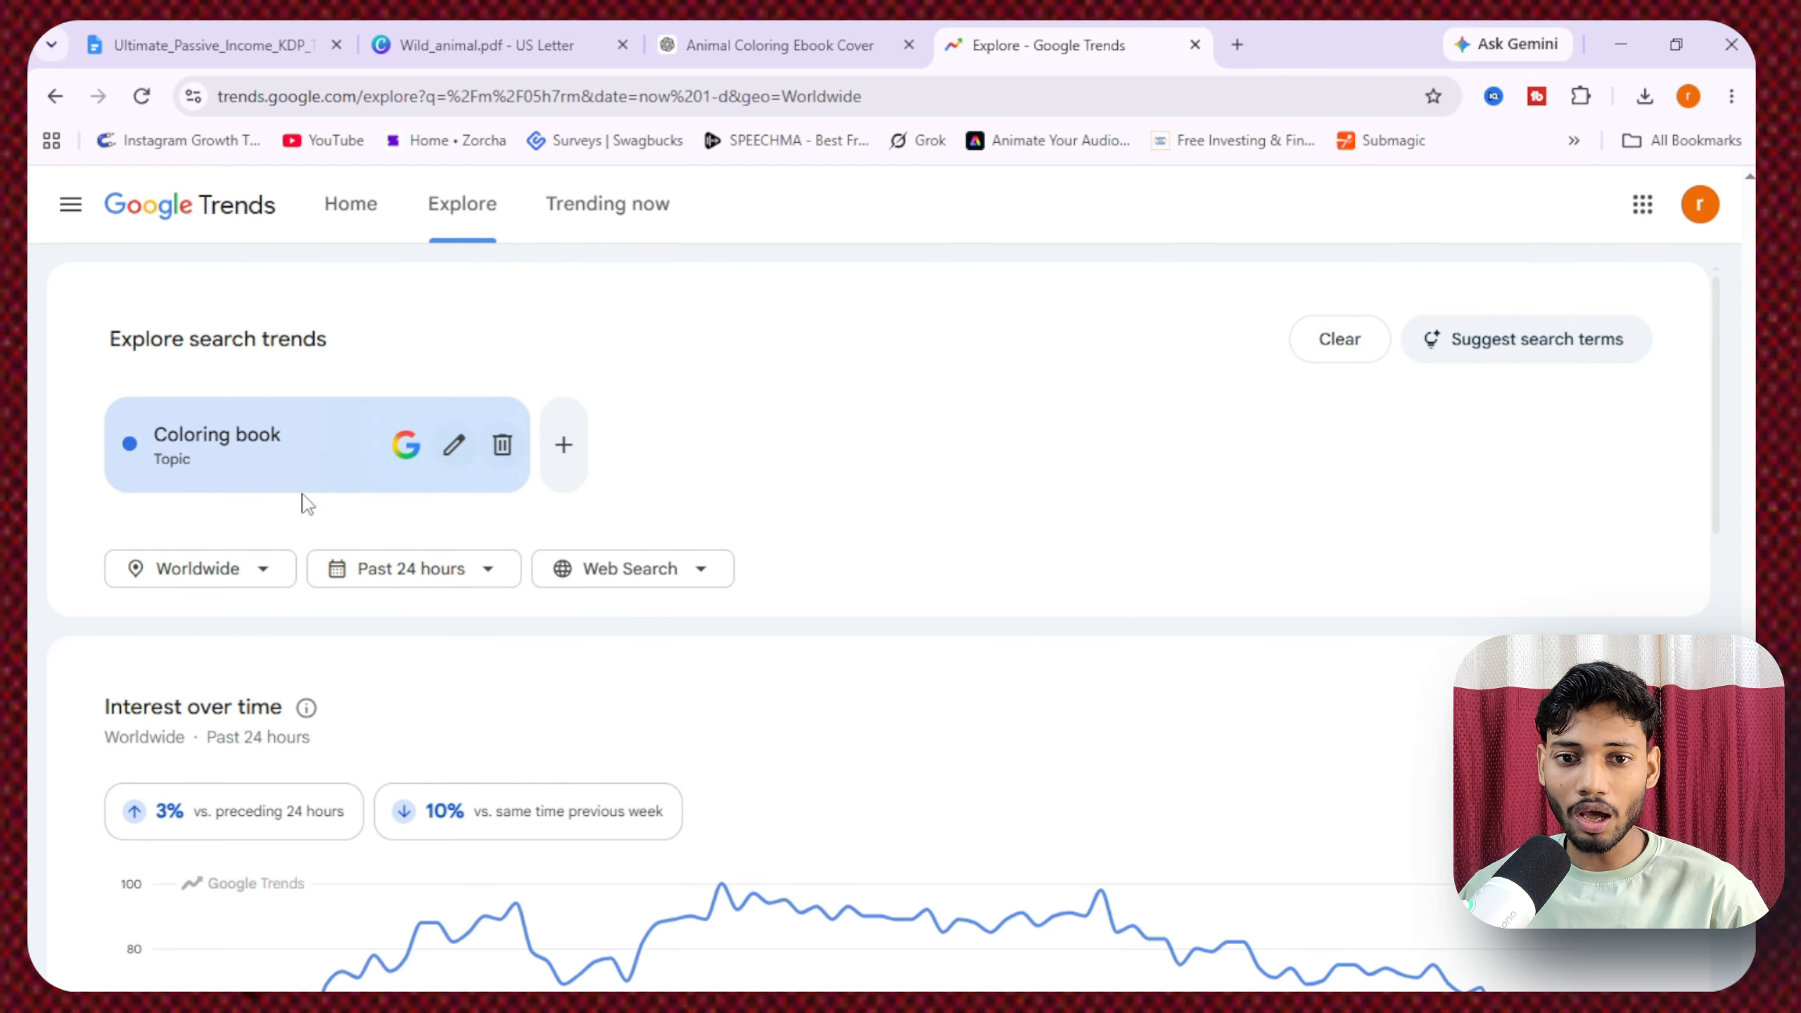
pyautogui.scroll(-3, 137, 515)
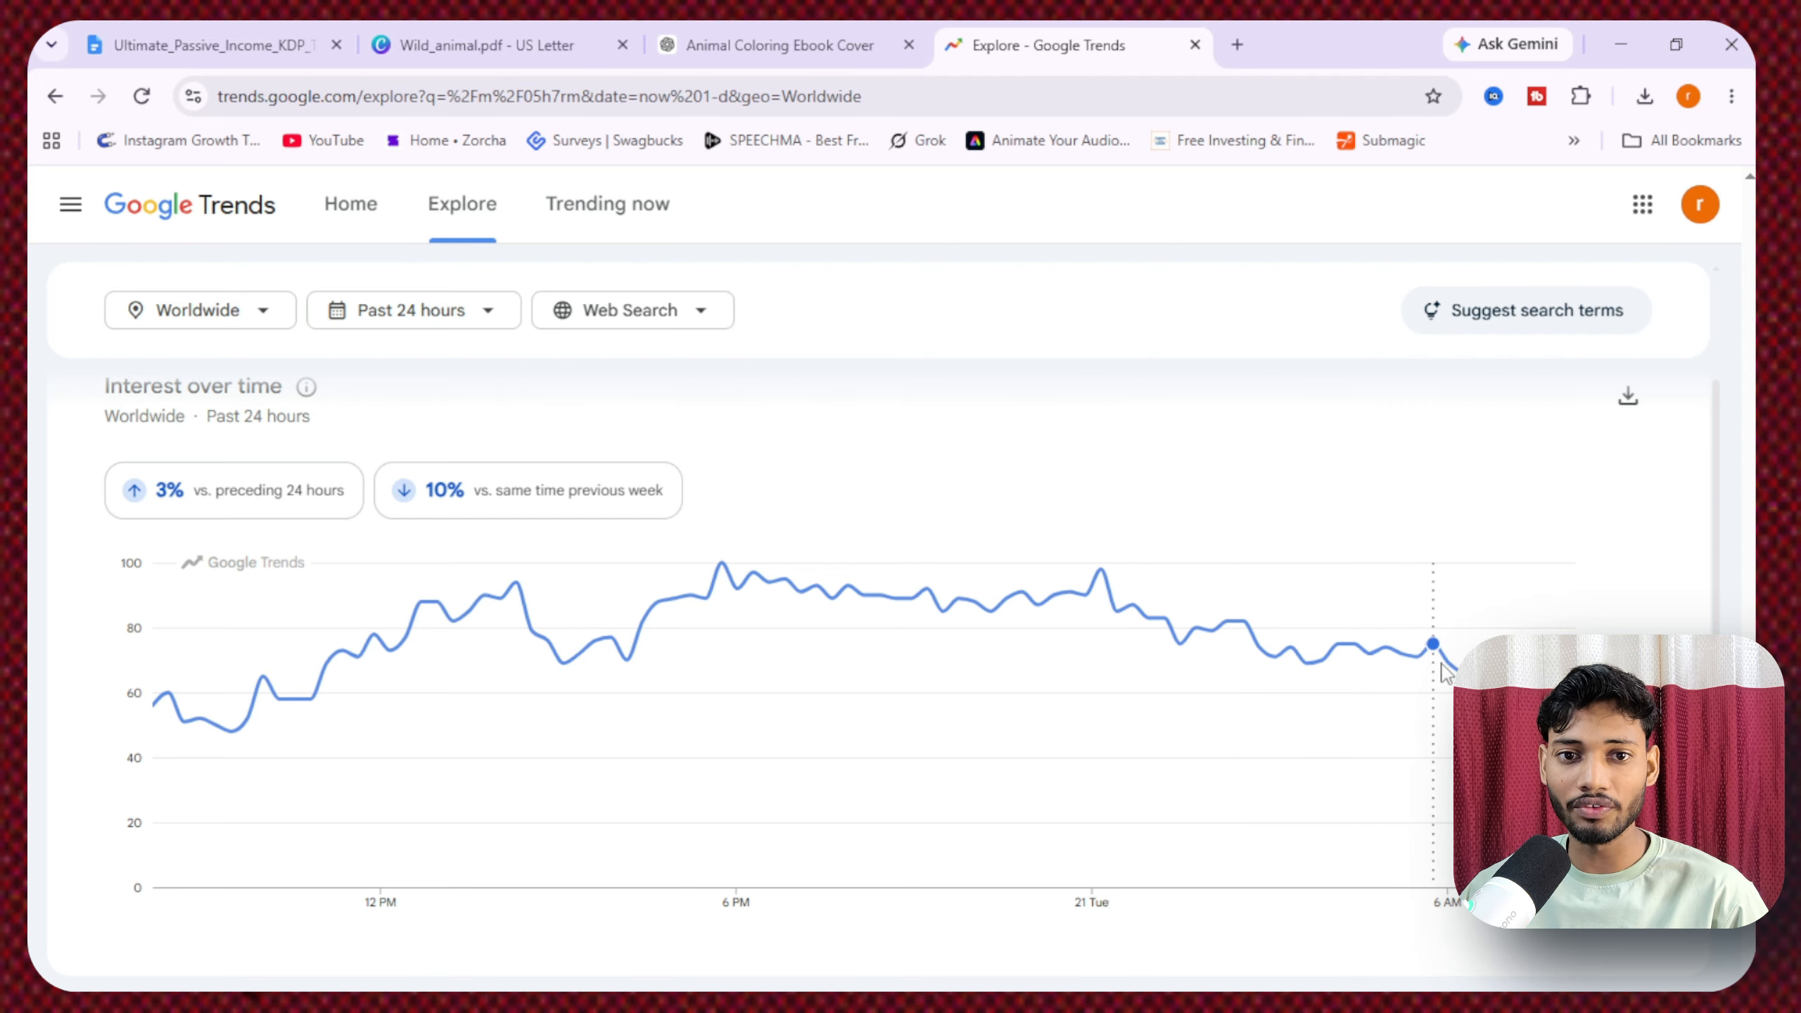
pyautogui.click(440, 320)
pyautogui.click(419, 673)
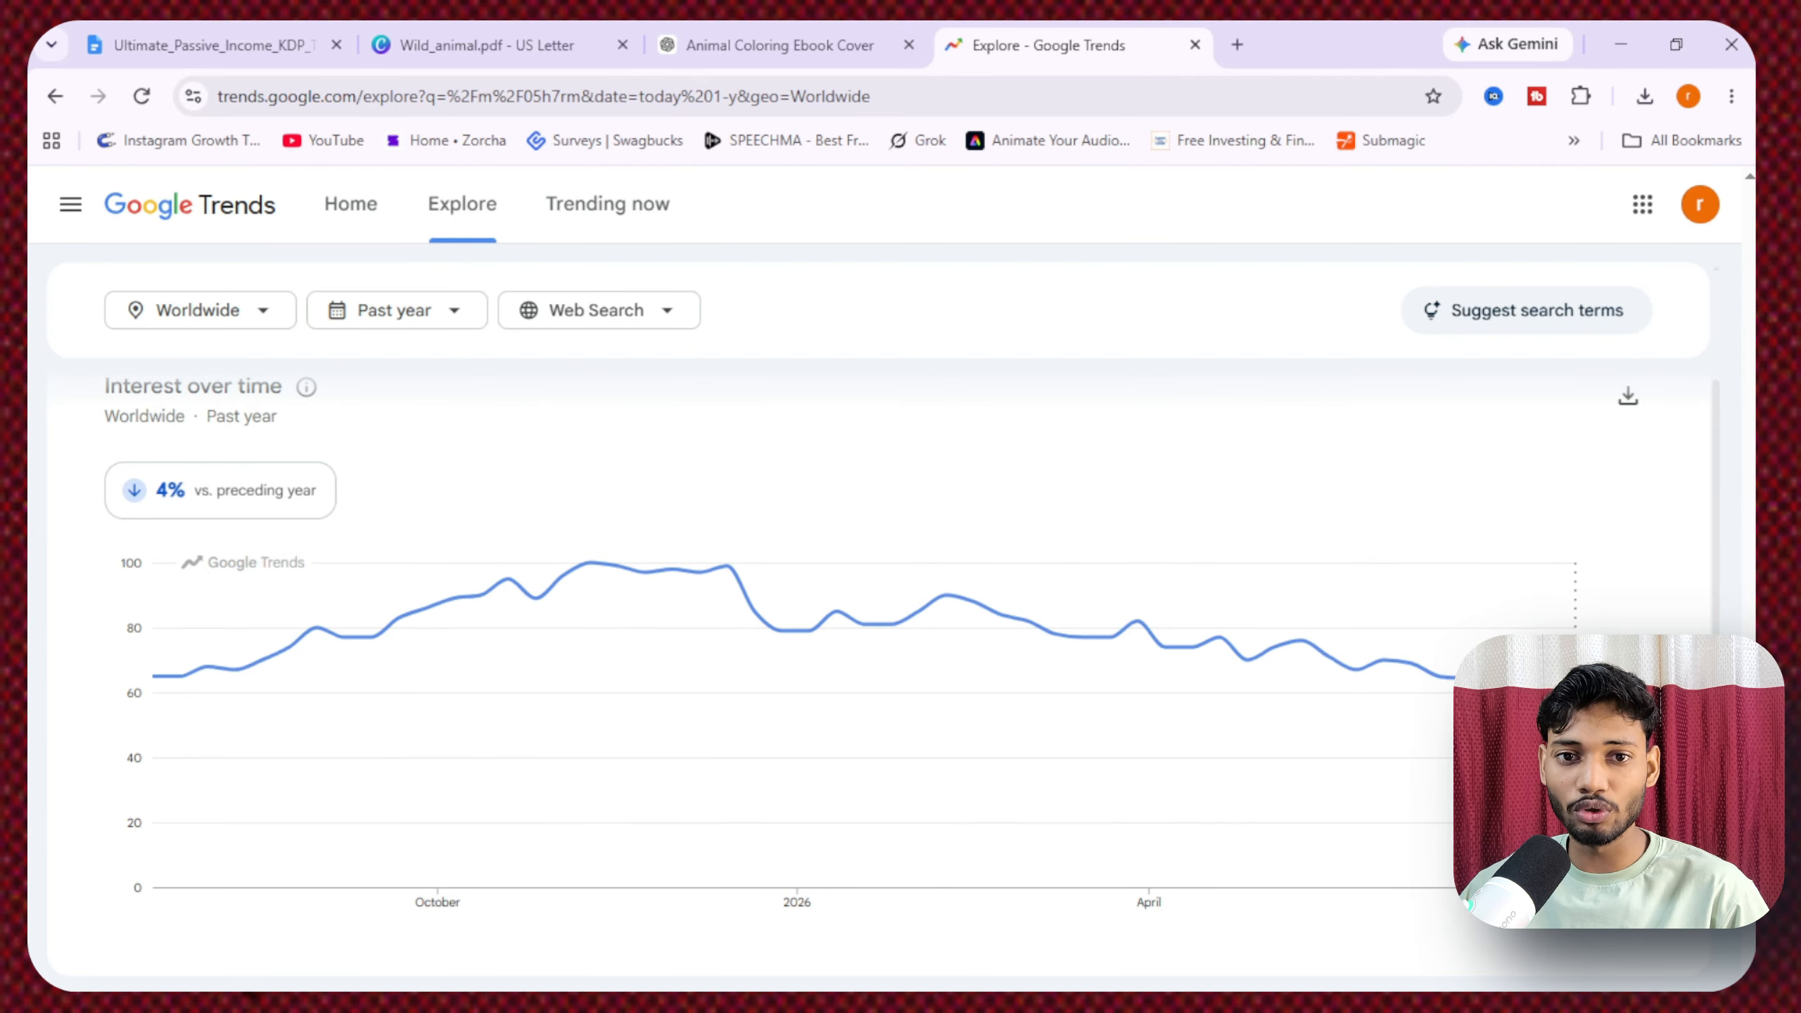
# - Show the Coloring book topic's search interest for India over the past 24 hours
pyautogui.click(224, 311)
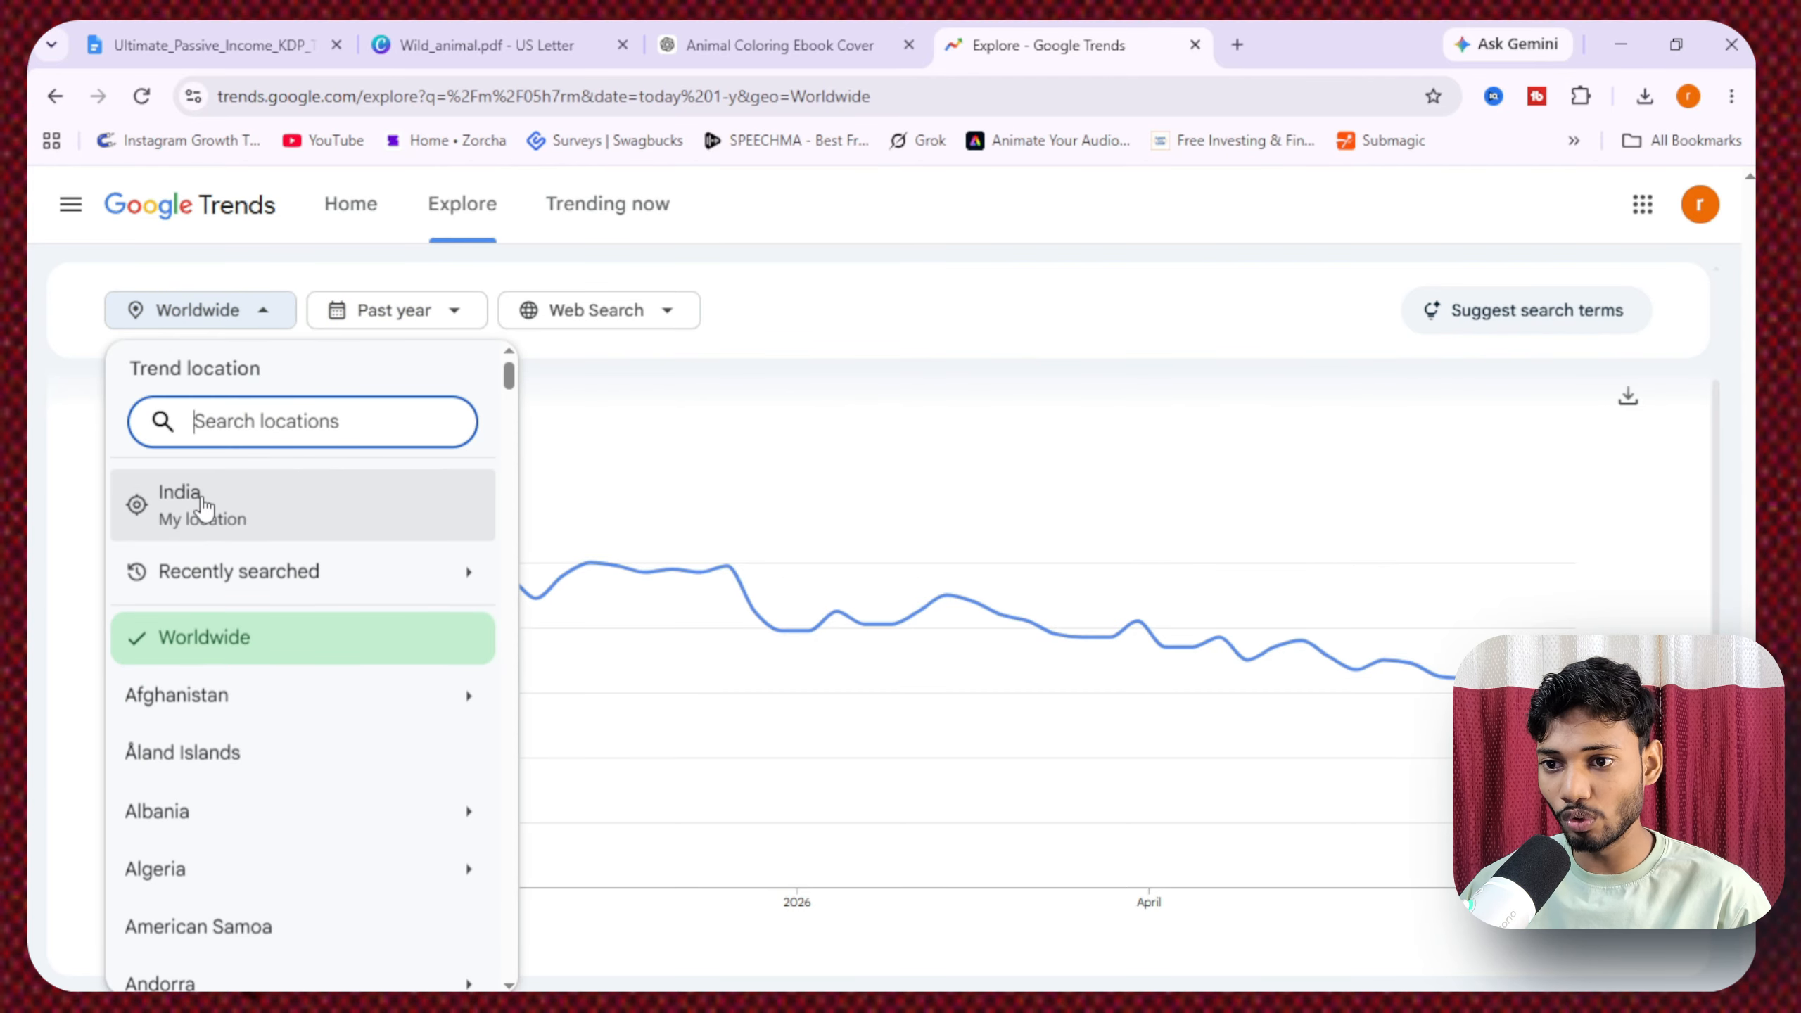
pyautogui.click(204, 508)
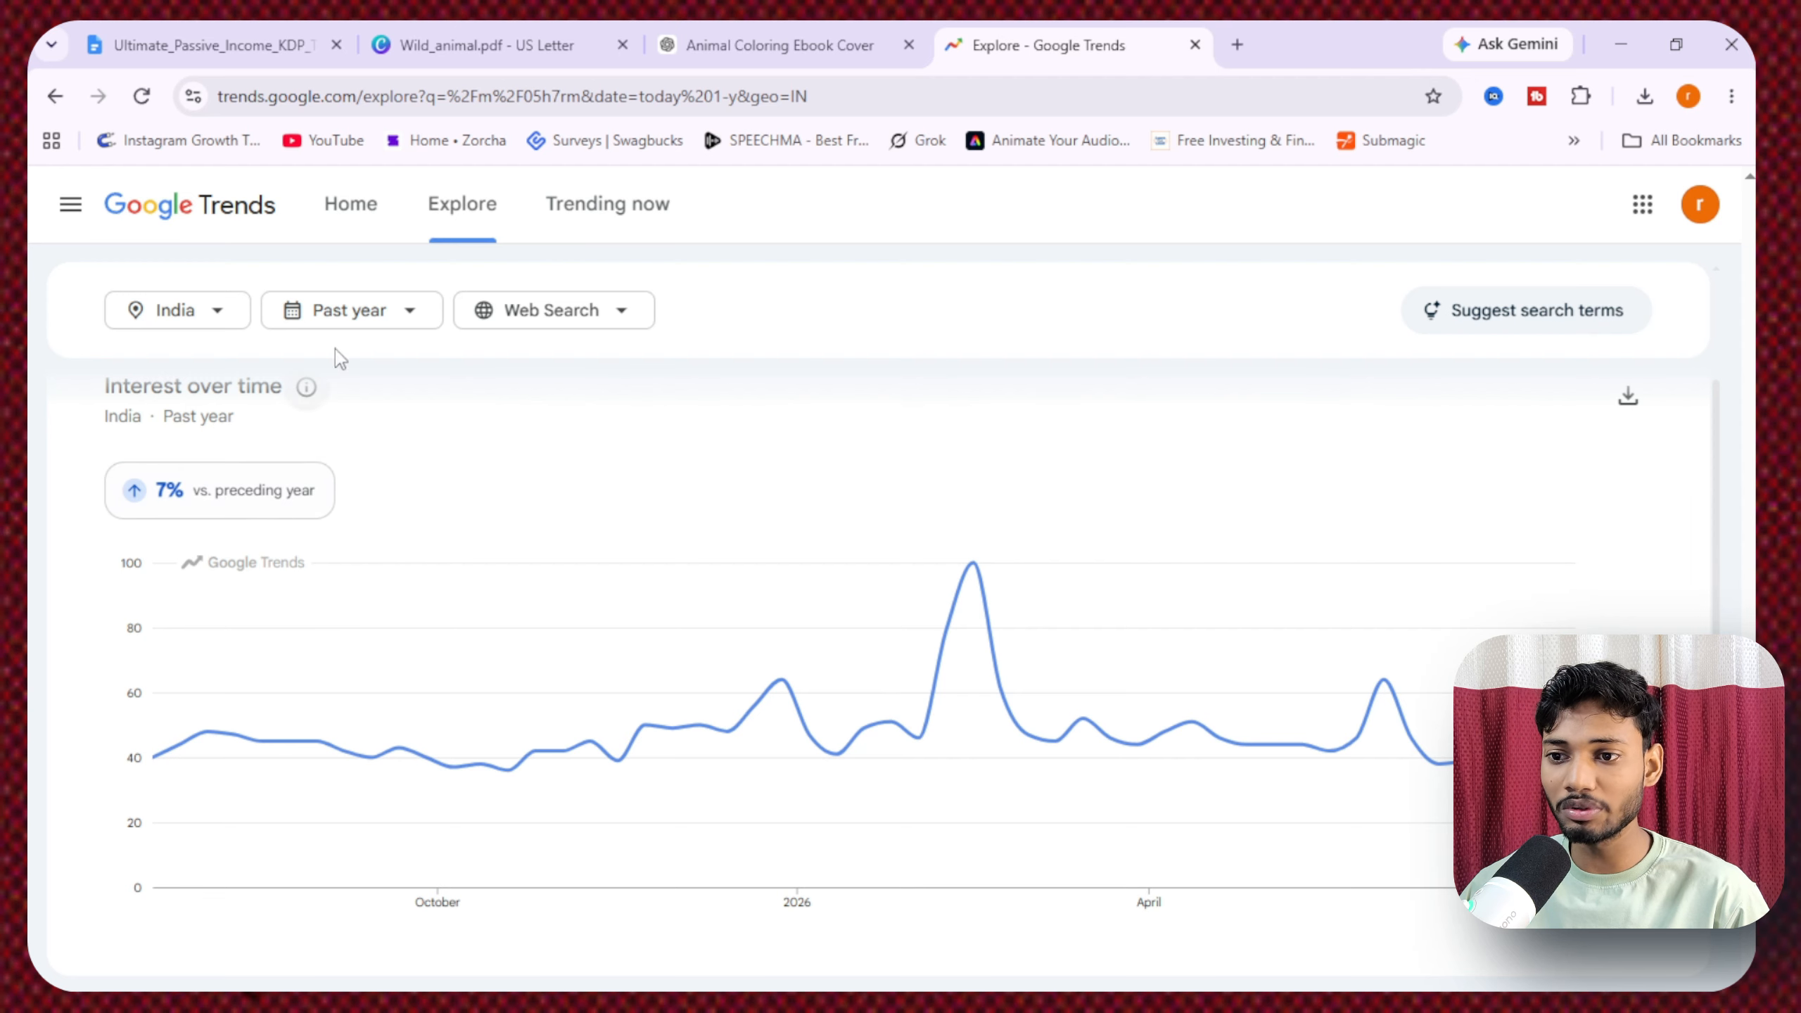
pyautogui.click(383, 318)
pyautogui.click(366, 467)
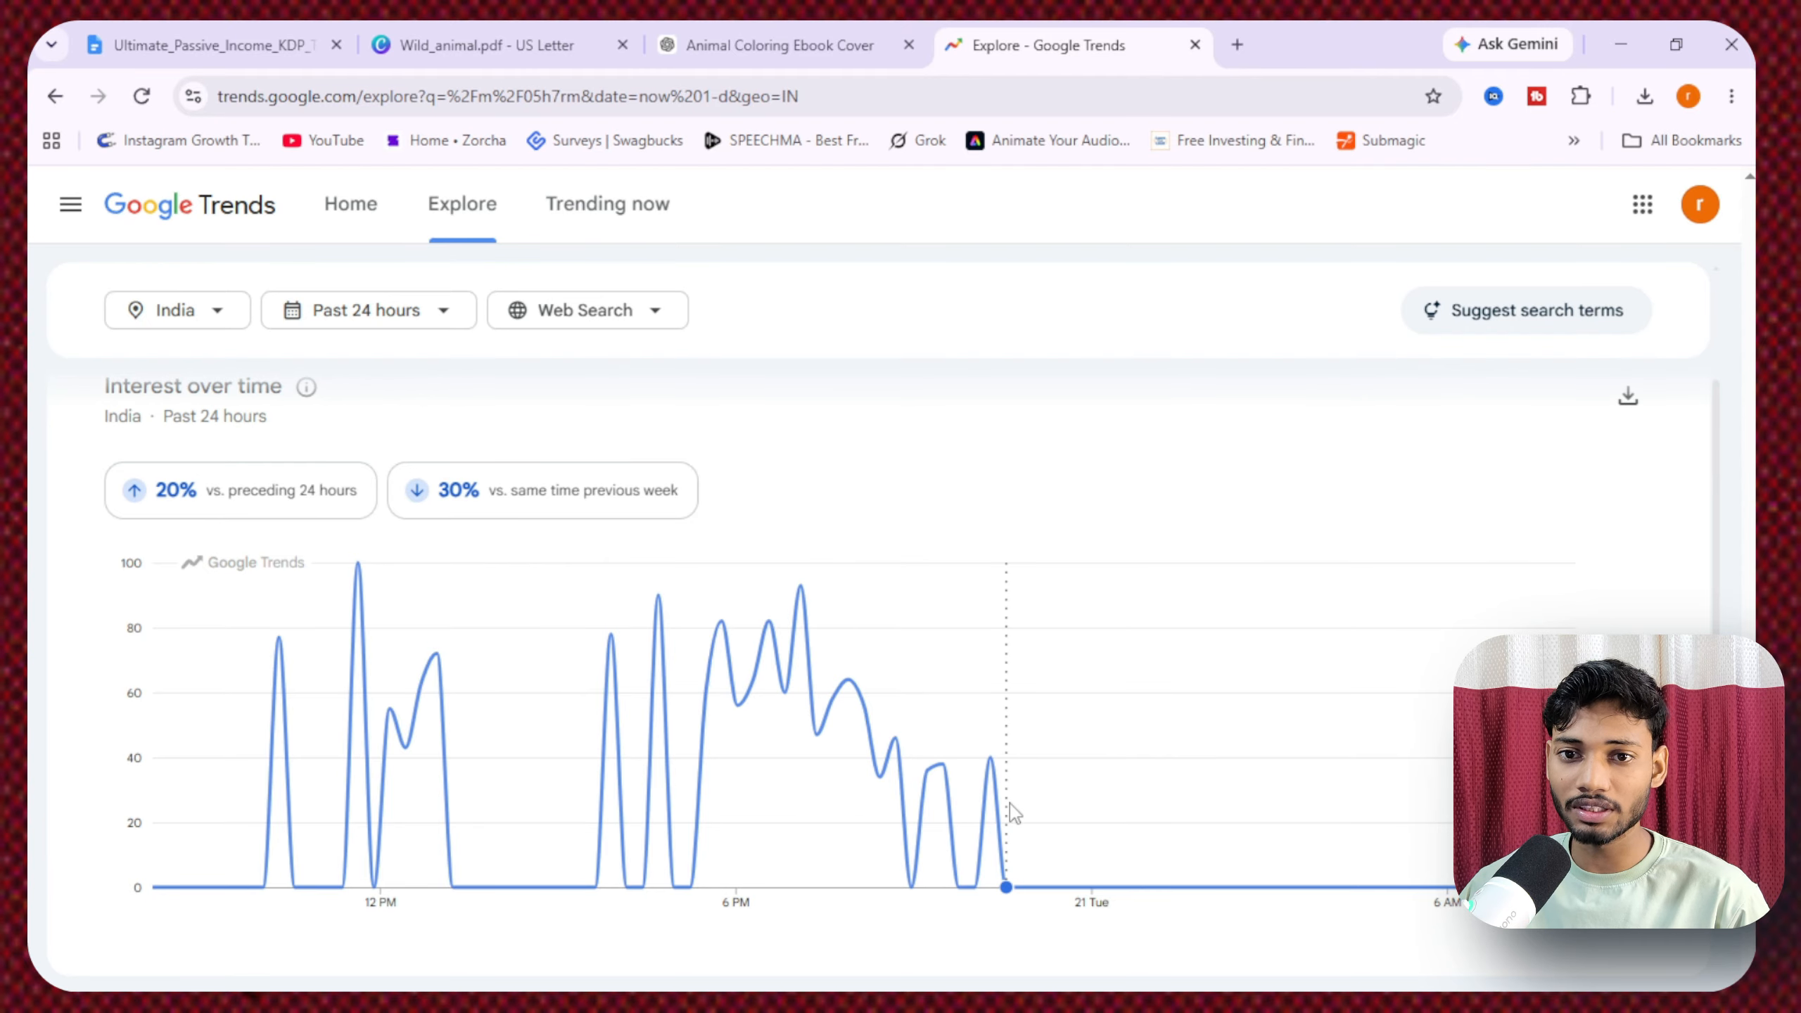
pyautogui.scroll(4, 837, 545)
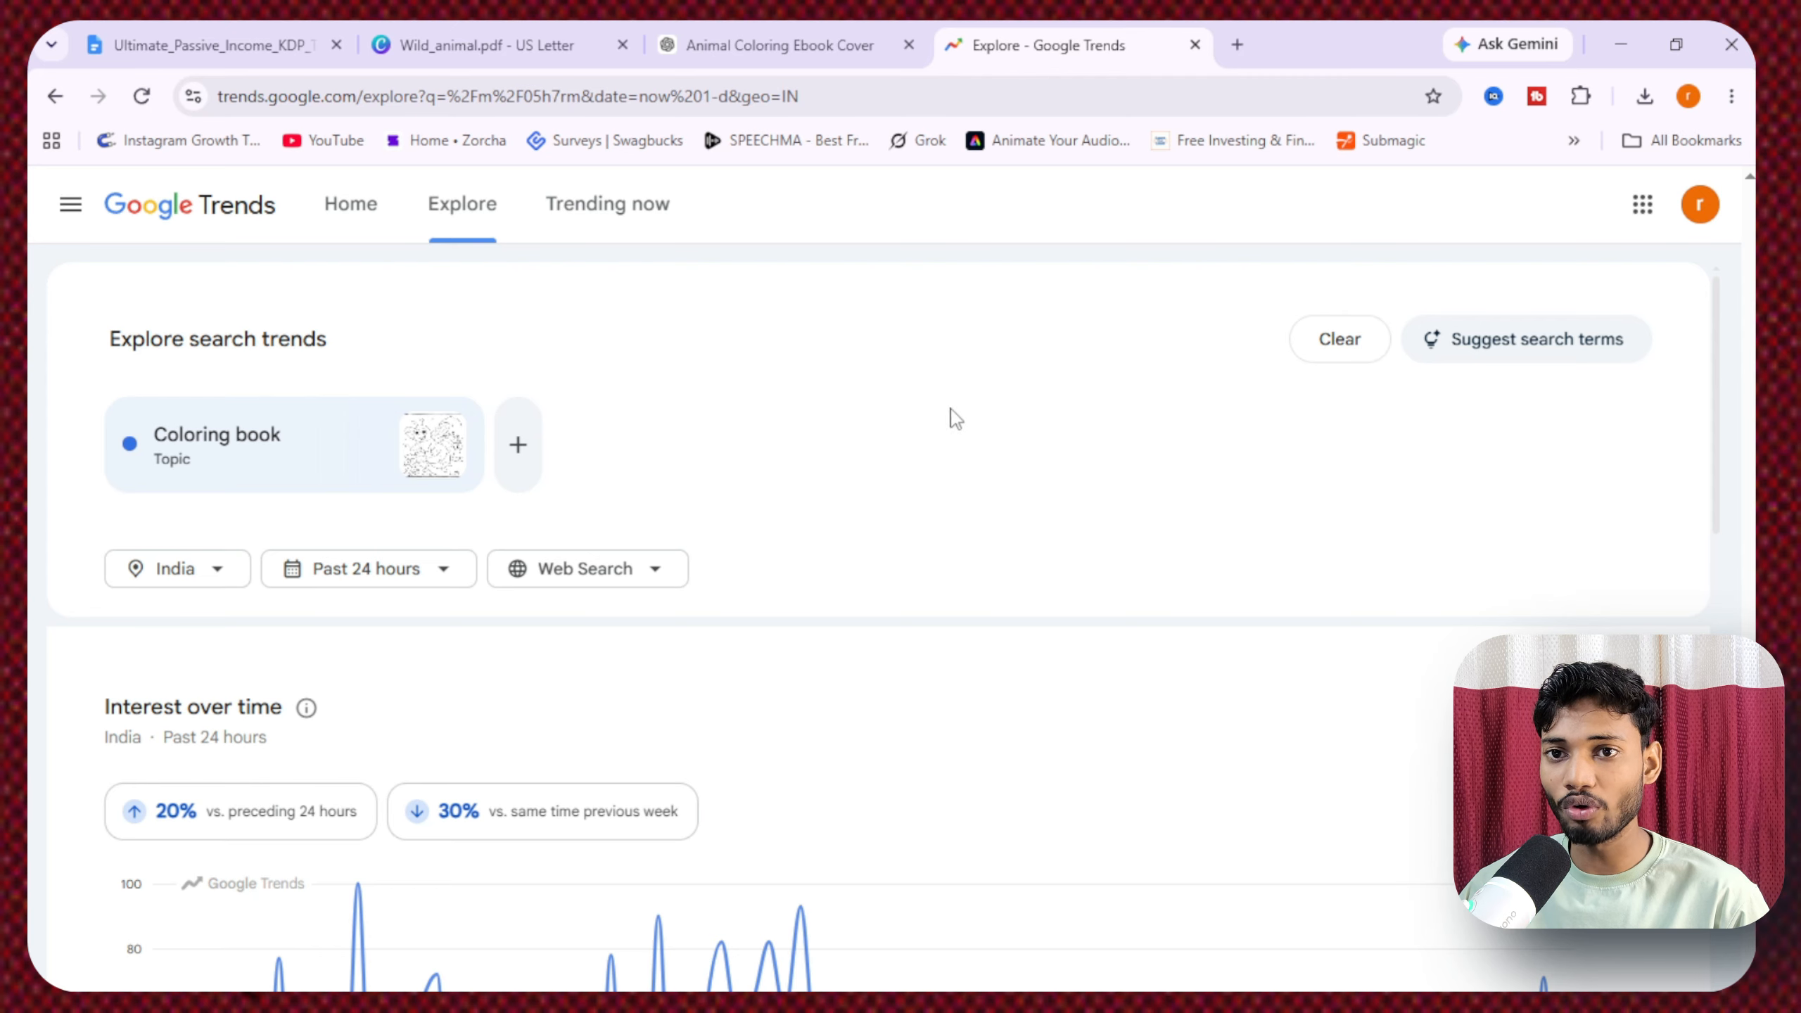
# - Switch to the ChatGPT cover chat, review both covers and send the request "barcode remove kar do" for the back cover
pyautogui.click(847, 44)
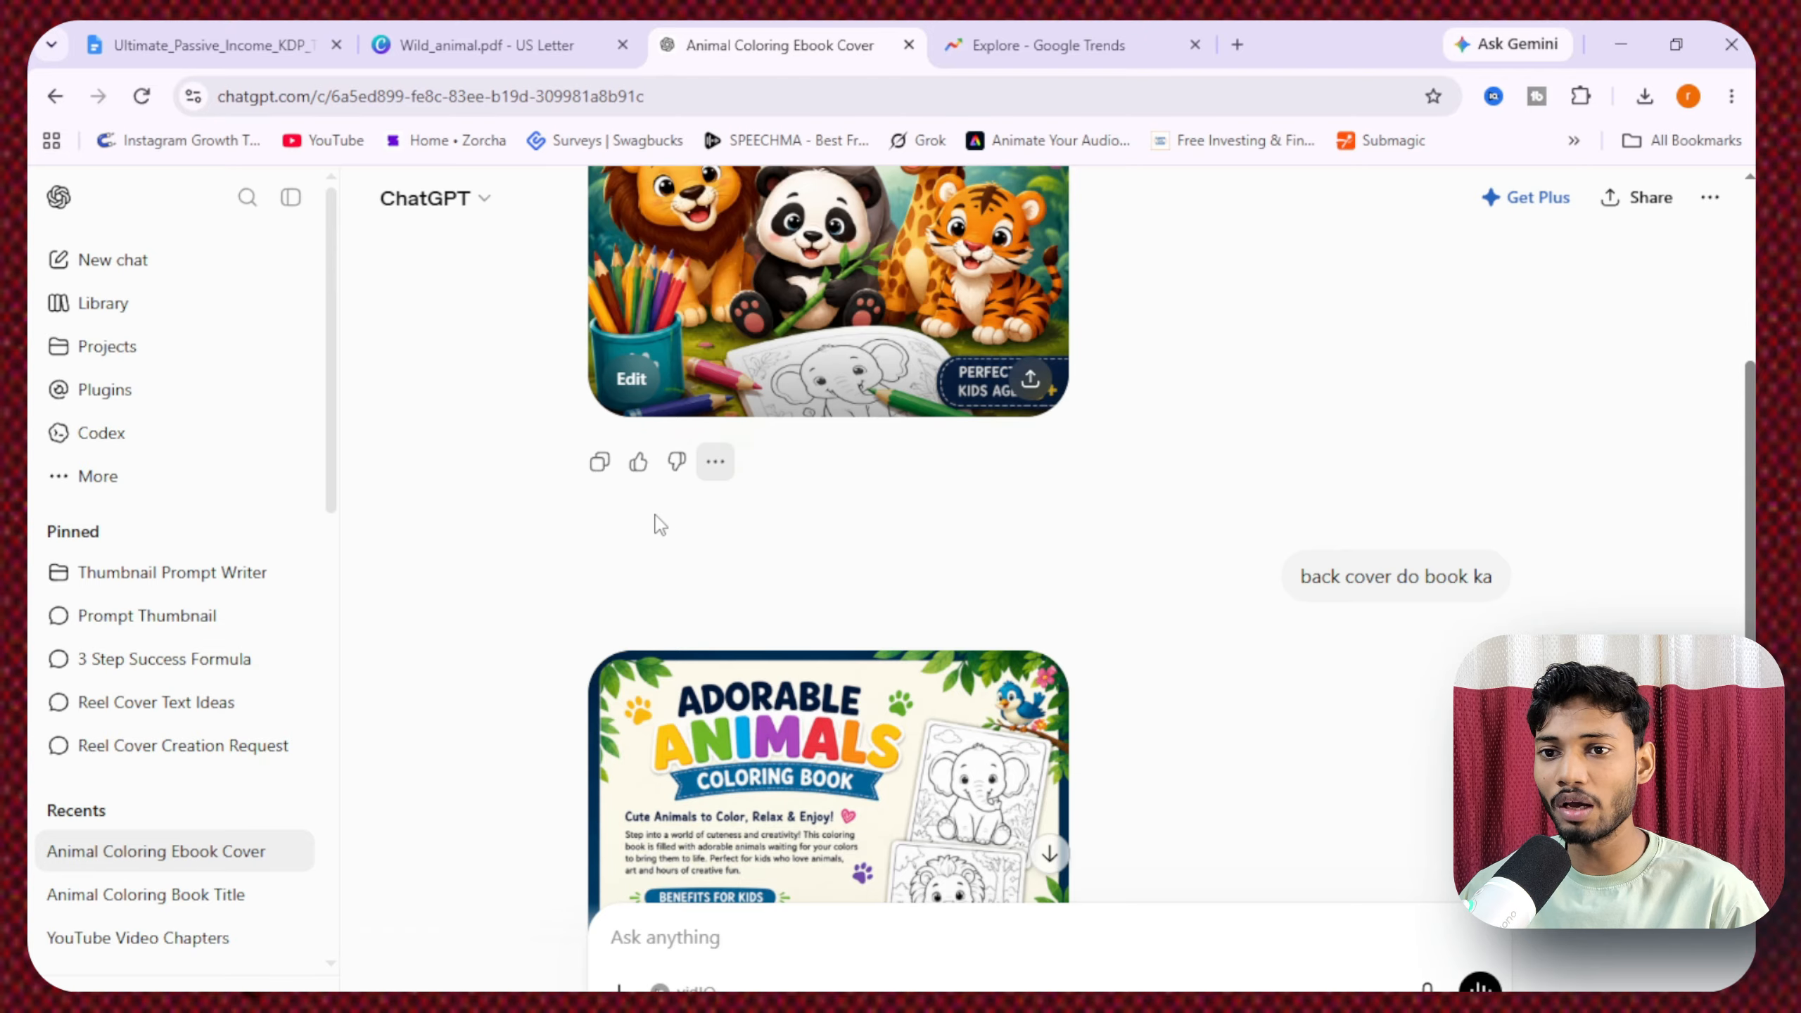
pyautogui.scroll(3, 656, 525)
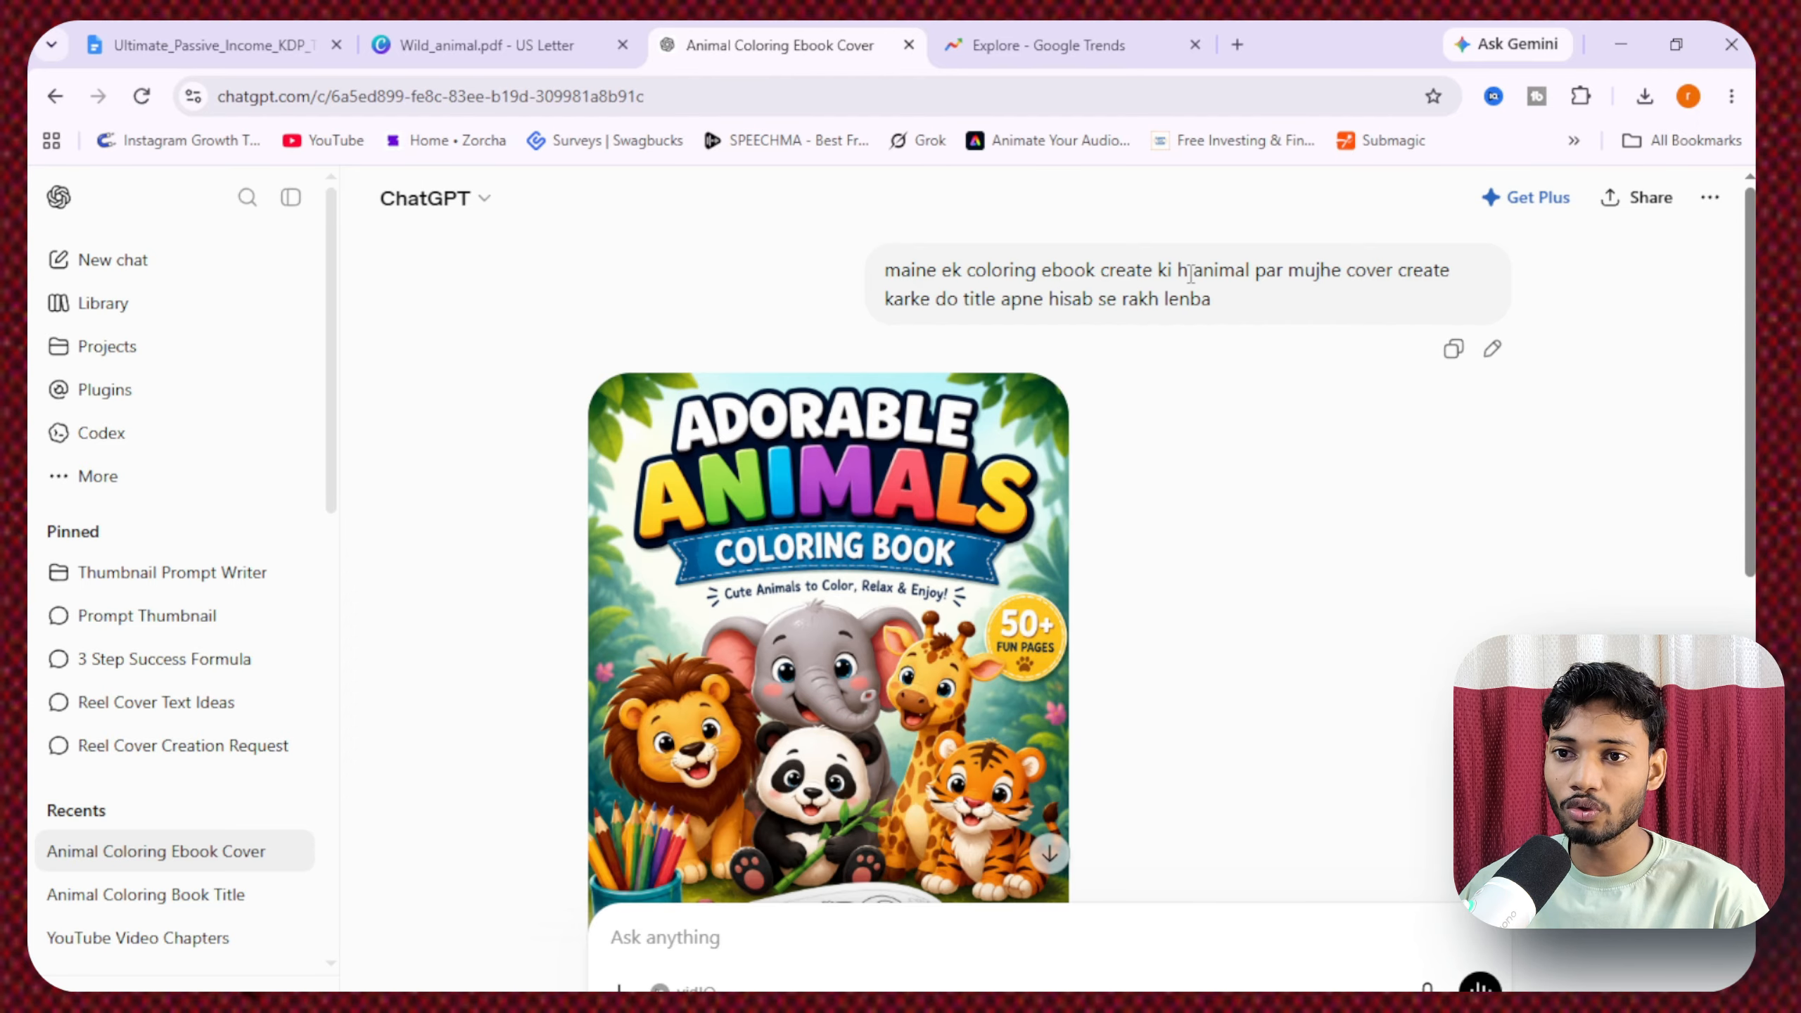
pyautogui.scroll(-4, 1271, 428)
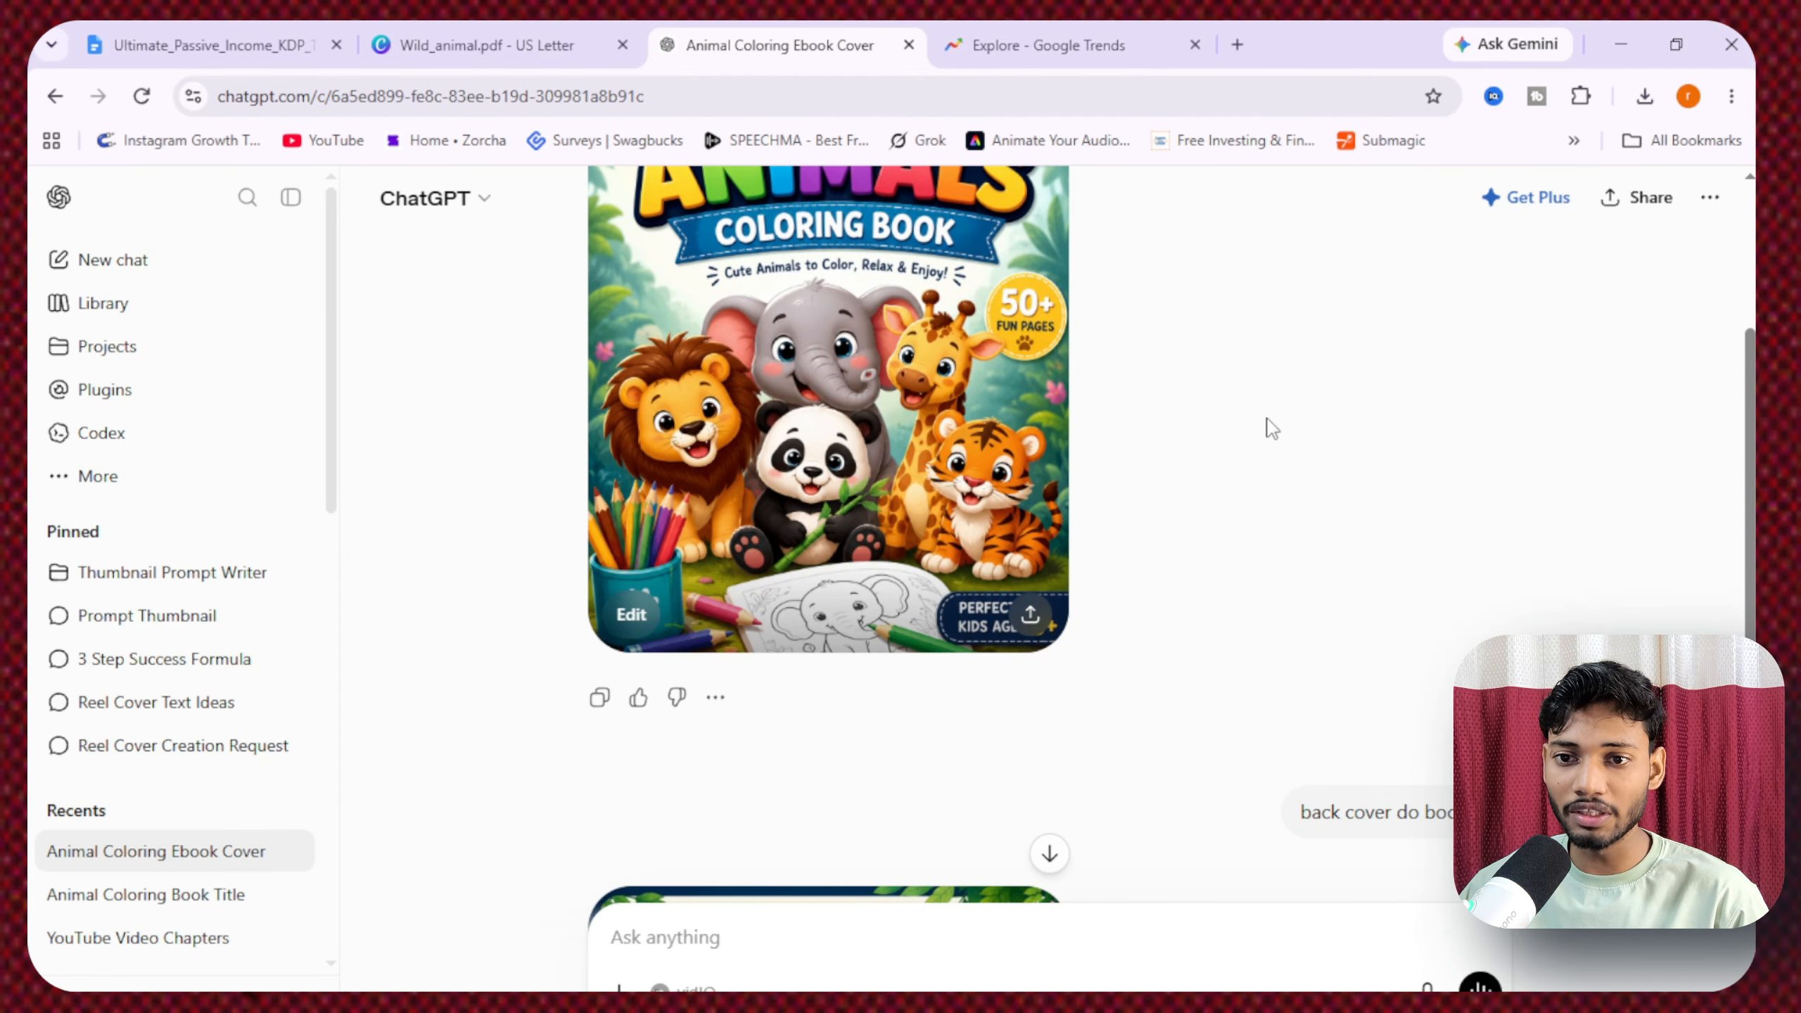
pyautogui.scroll(4, 1206, 454)
pyautogui.scroll(-2, 769, 558)
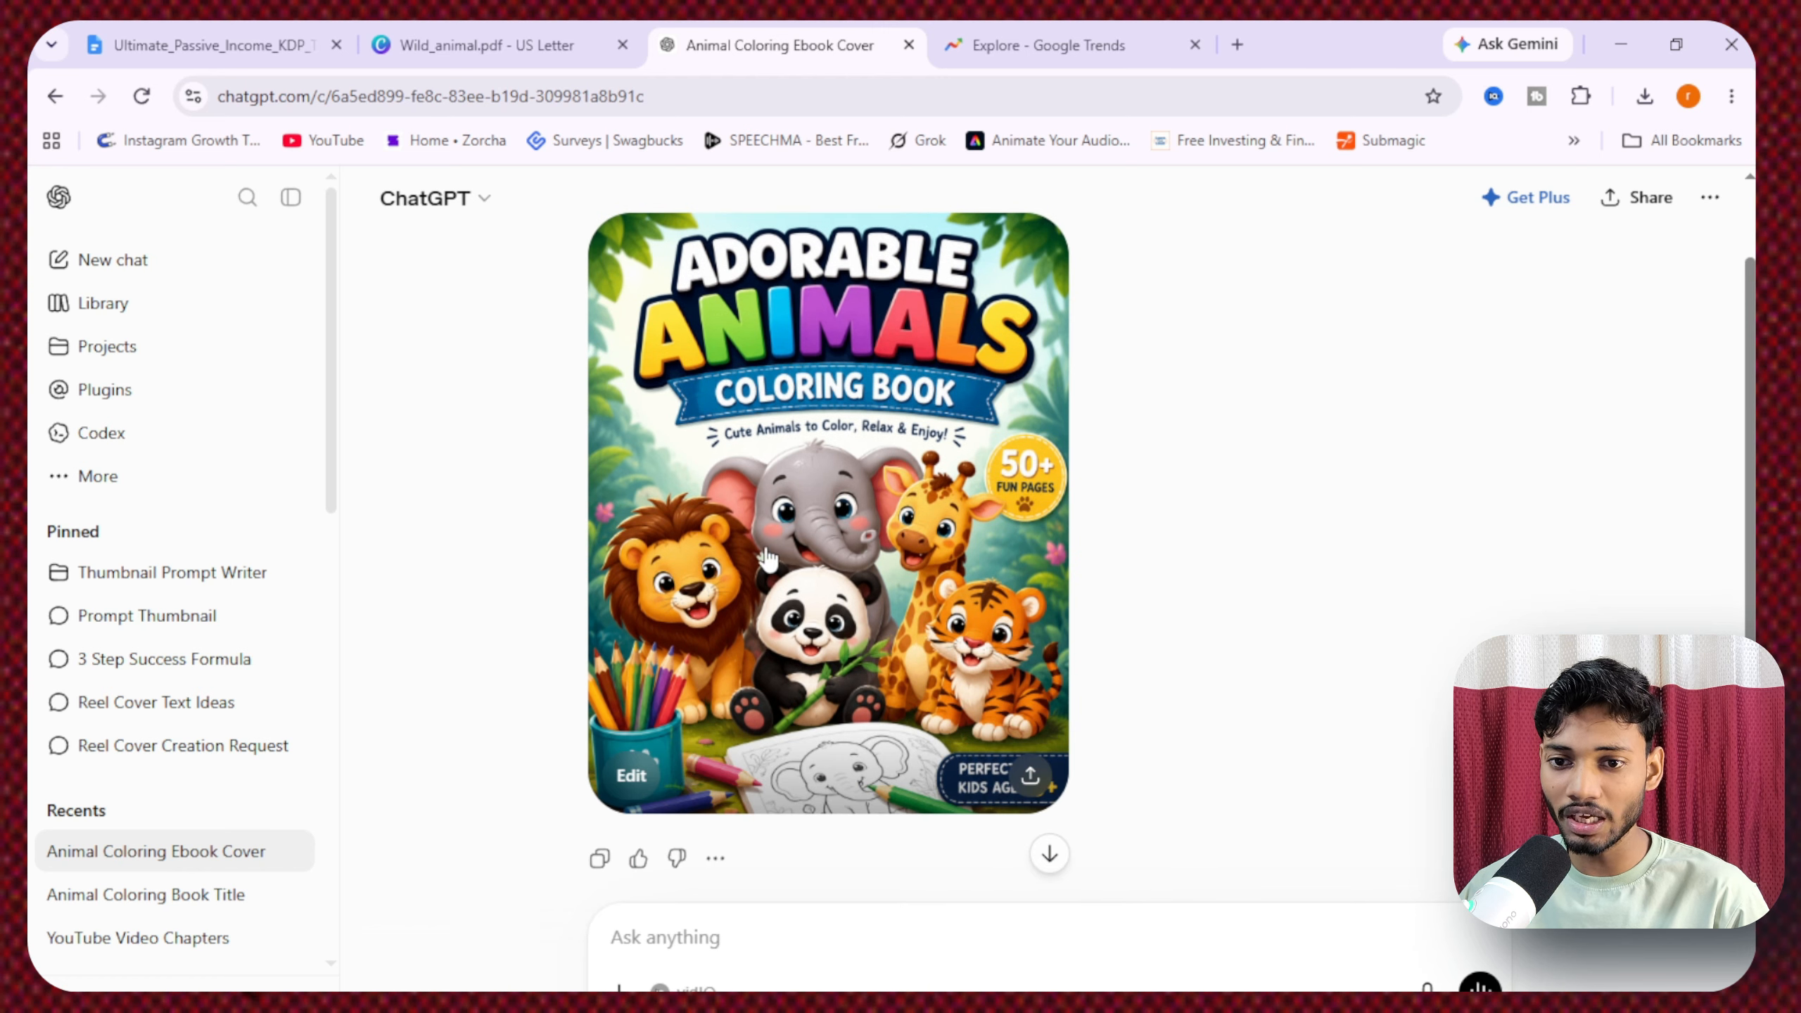
pyautogui.scroll(-10, 781, 550)
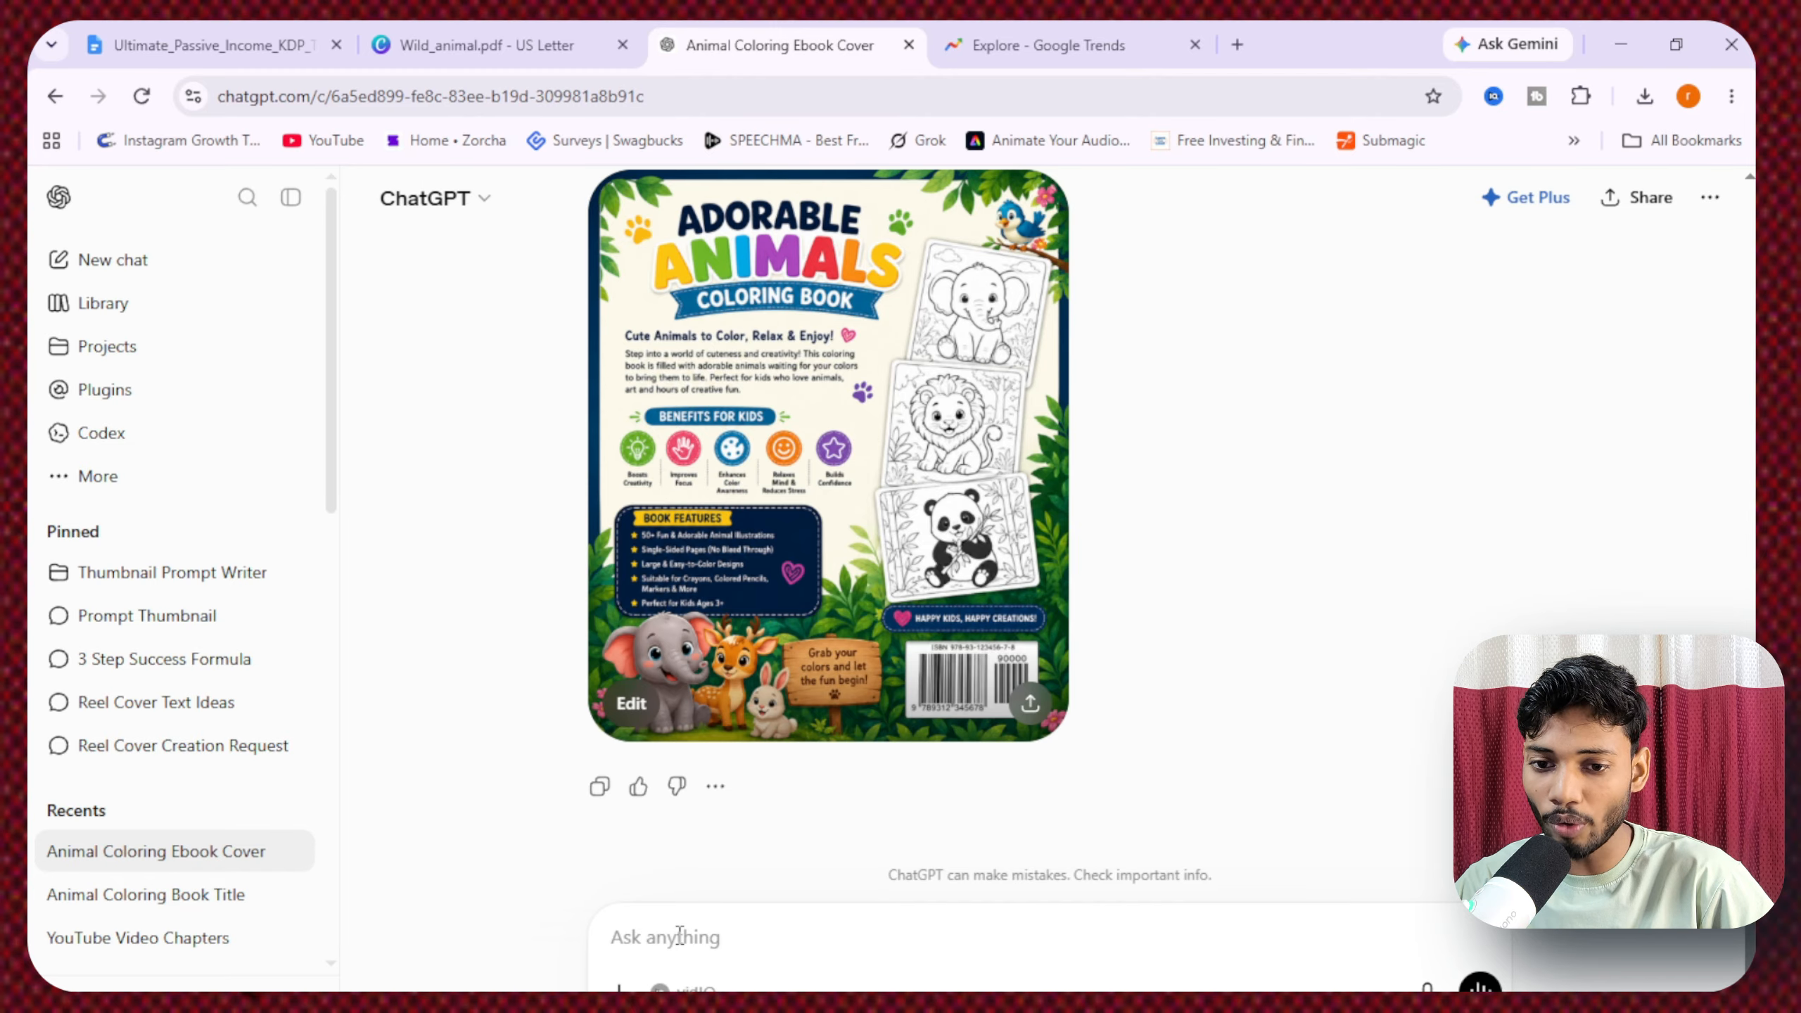
pyautogui.write('barcode remove kar')
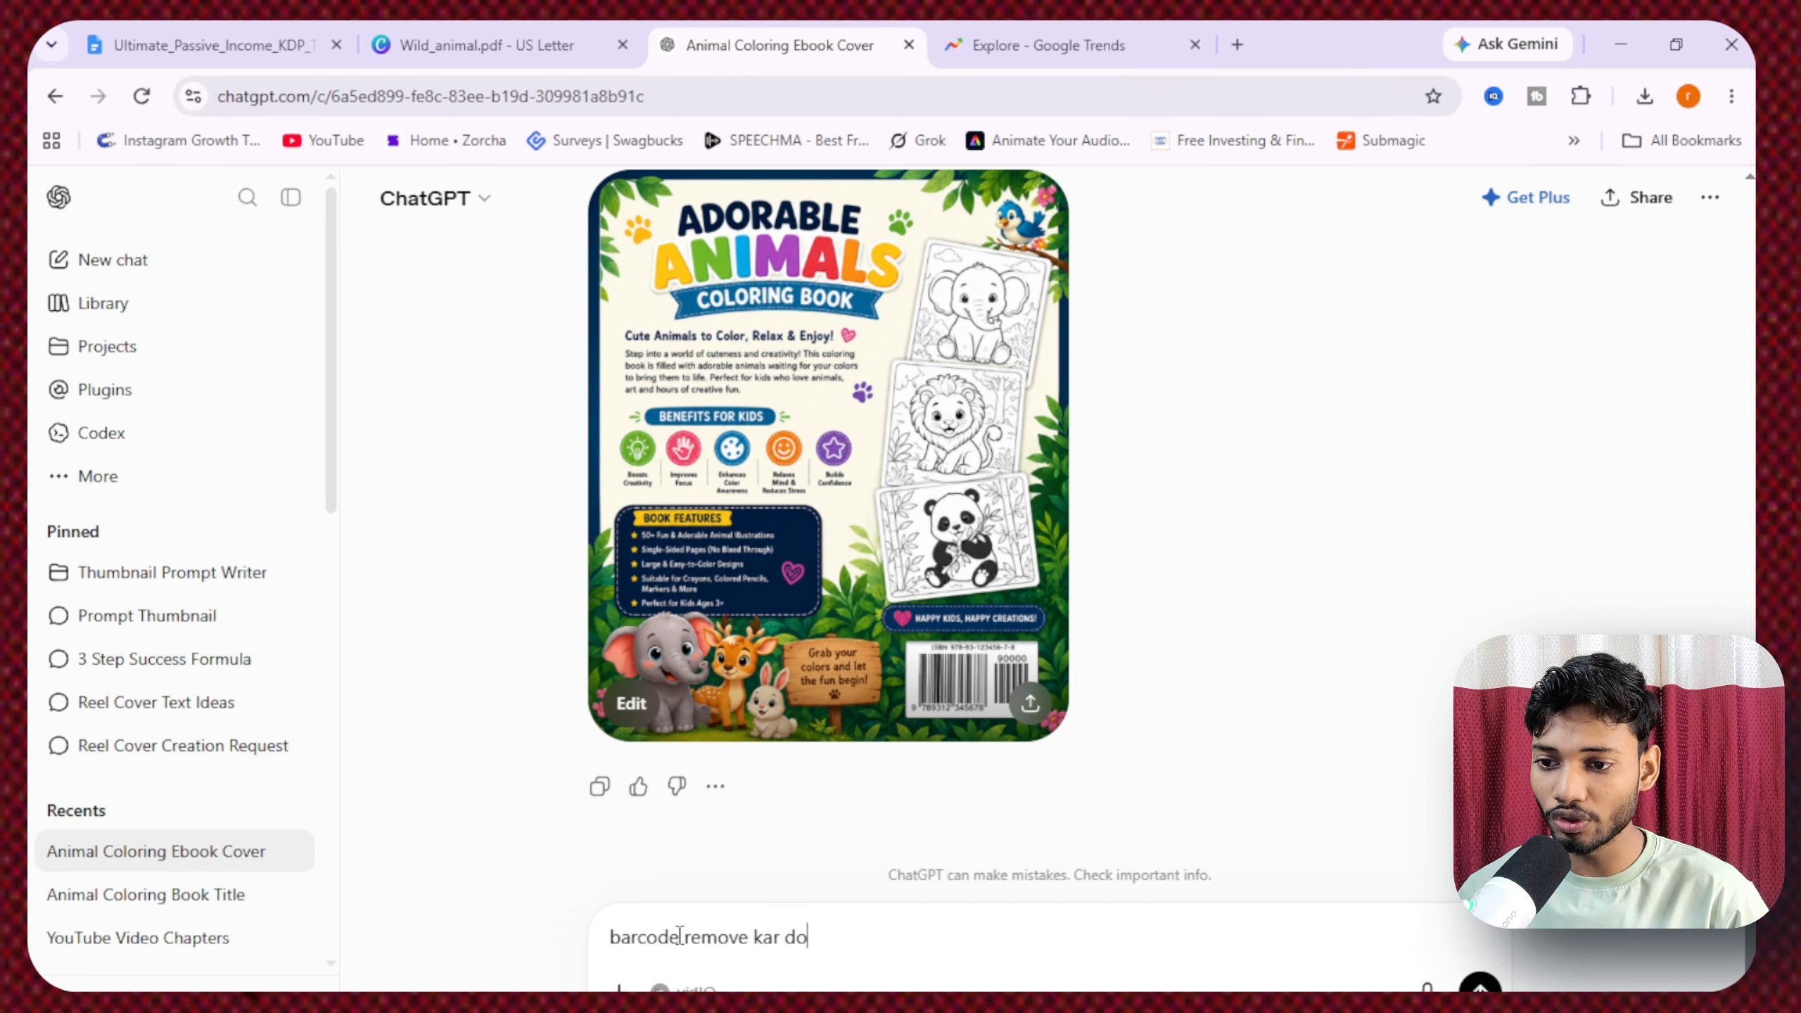
pyautogui.write(' do')
pyautogui.click(1480, 986)
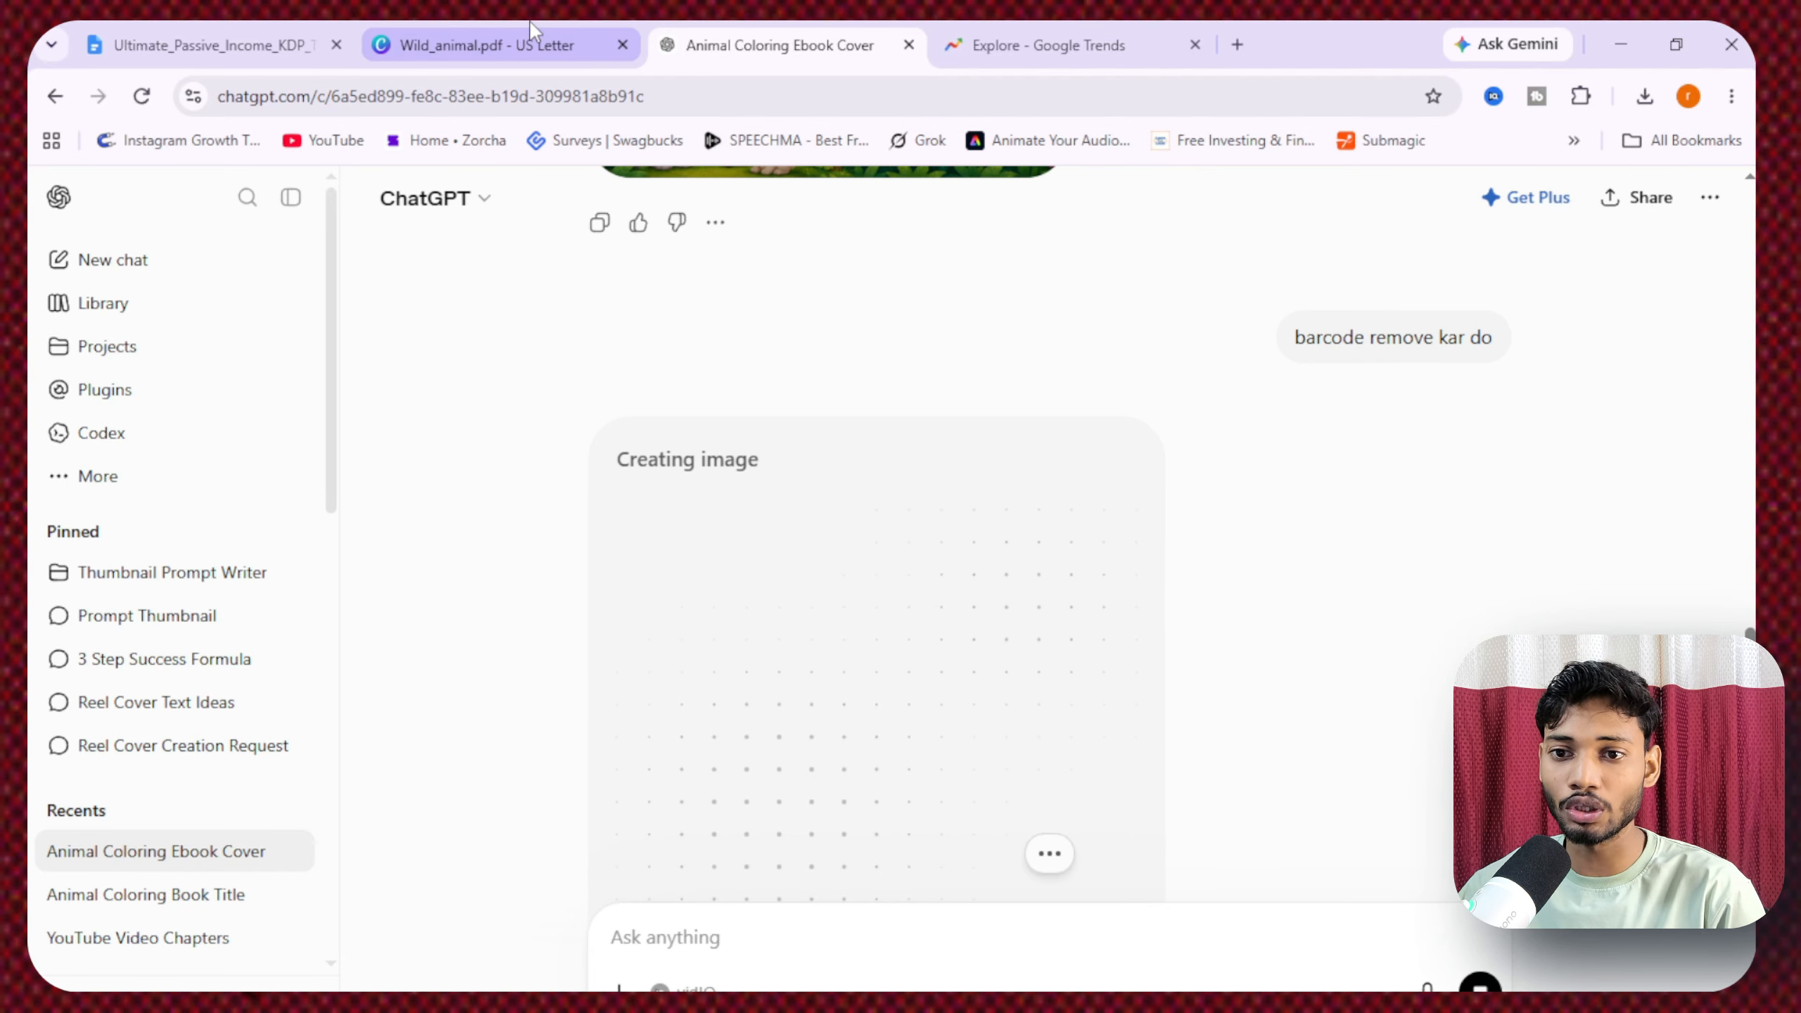
# - Switch to the Wild_animal.pdf design in Canva and examine its pages from the front cover through page 38
pyautogui.click(488, 31)
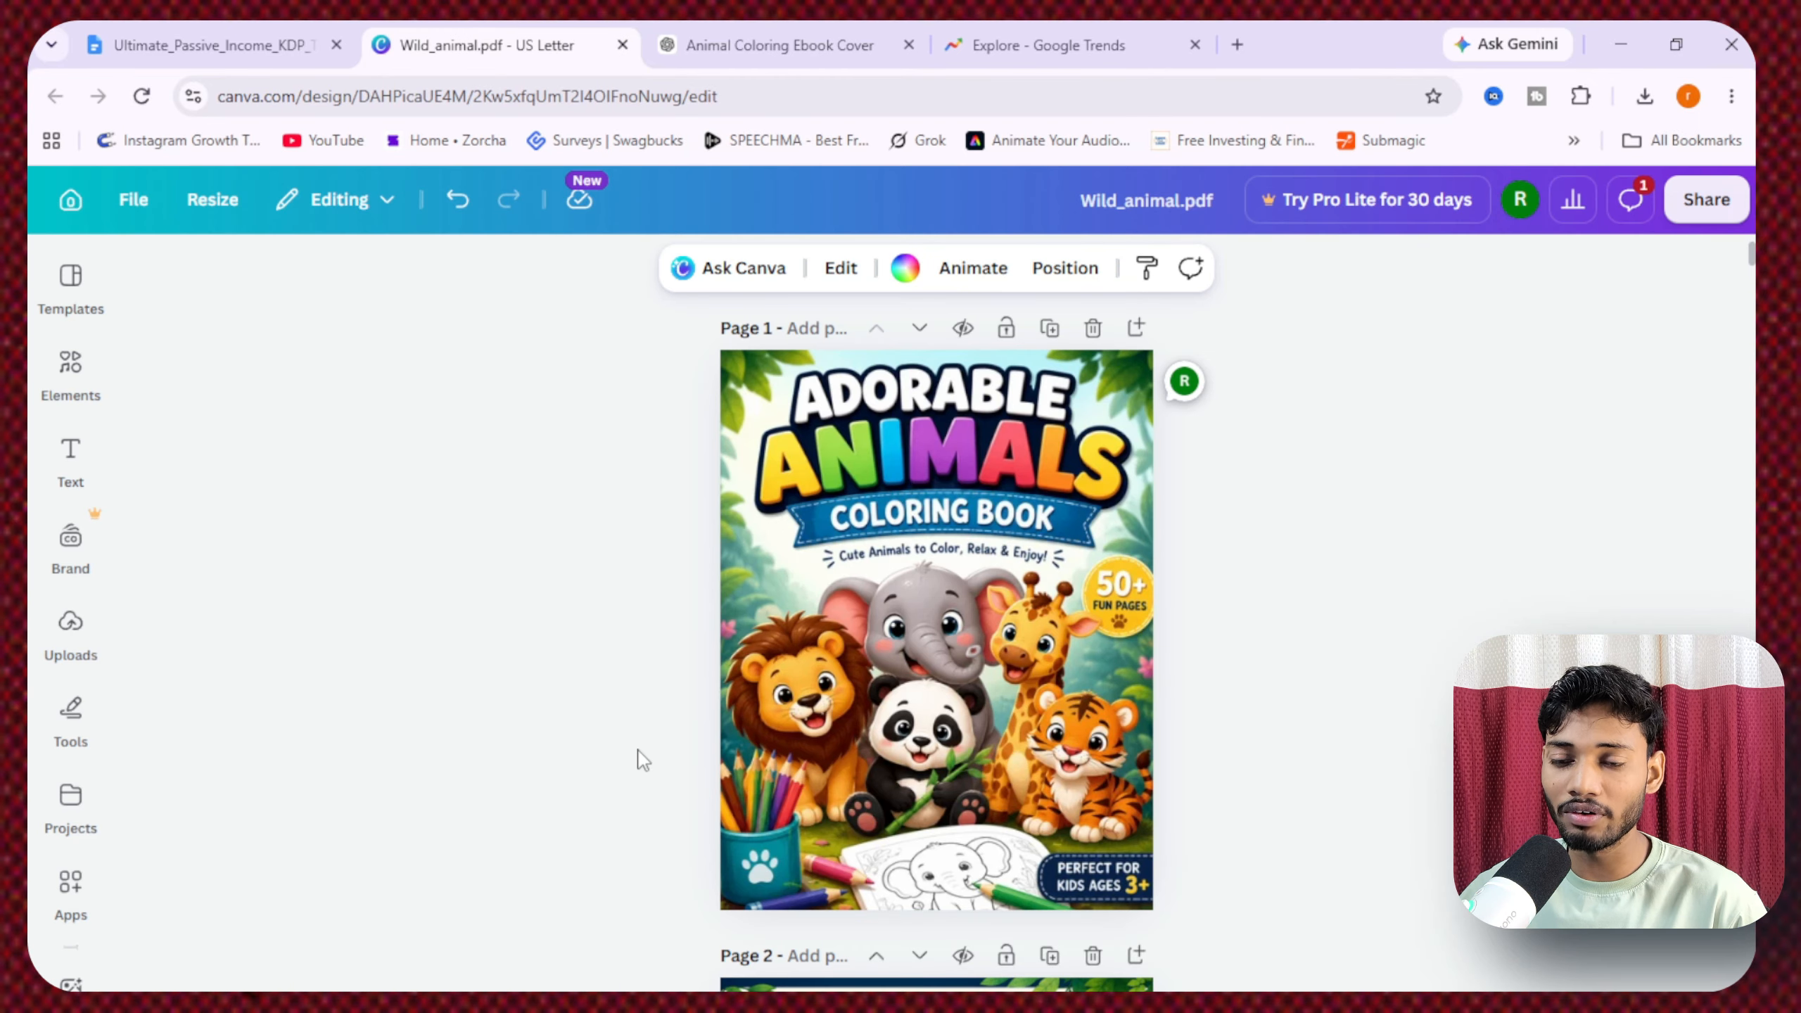
pyautogui.scroll(-5, 895, 535)
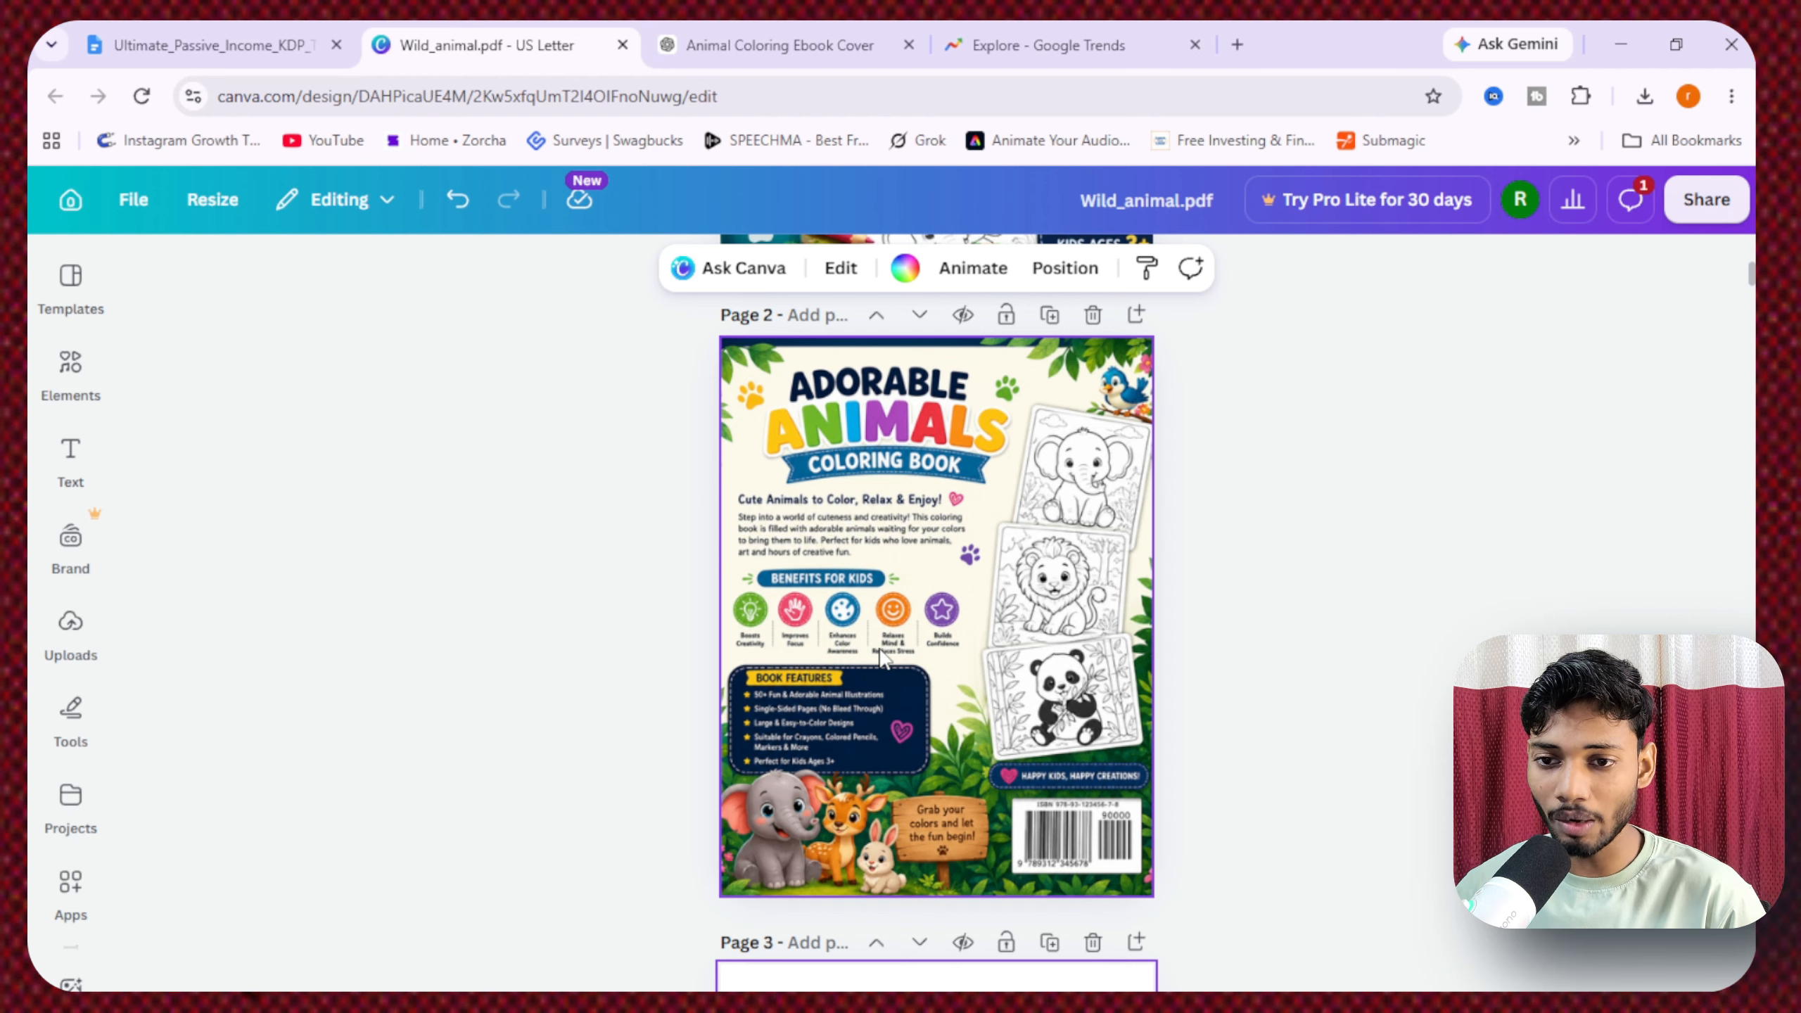
pyautogui.scroll(-3, 883, 657)
pyautogui.scroll(-10, 878, 648)
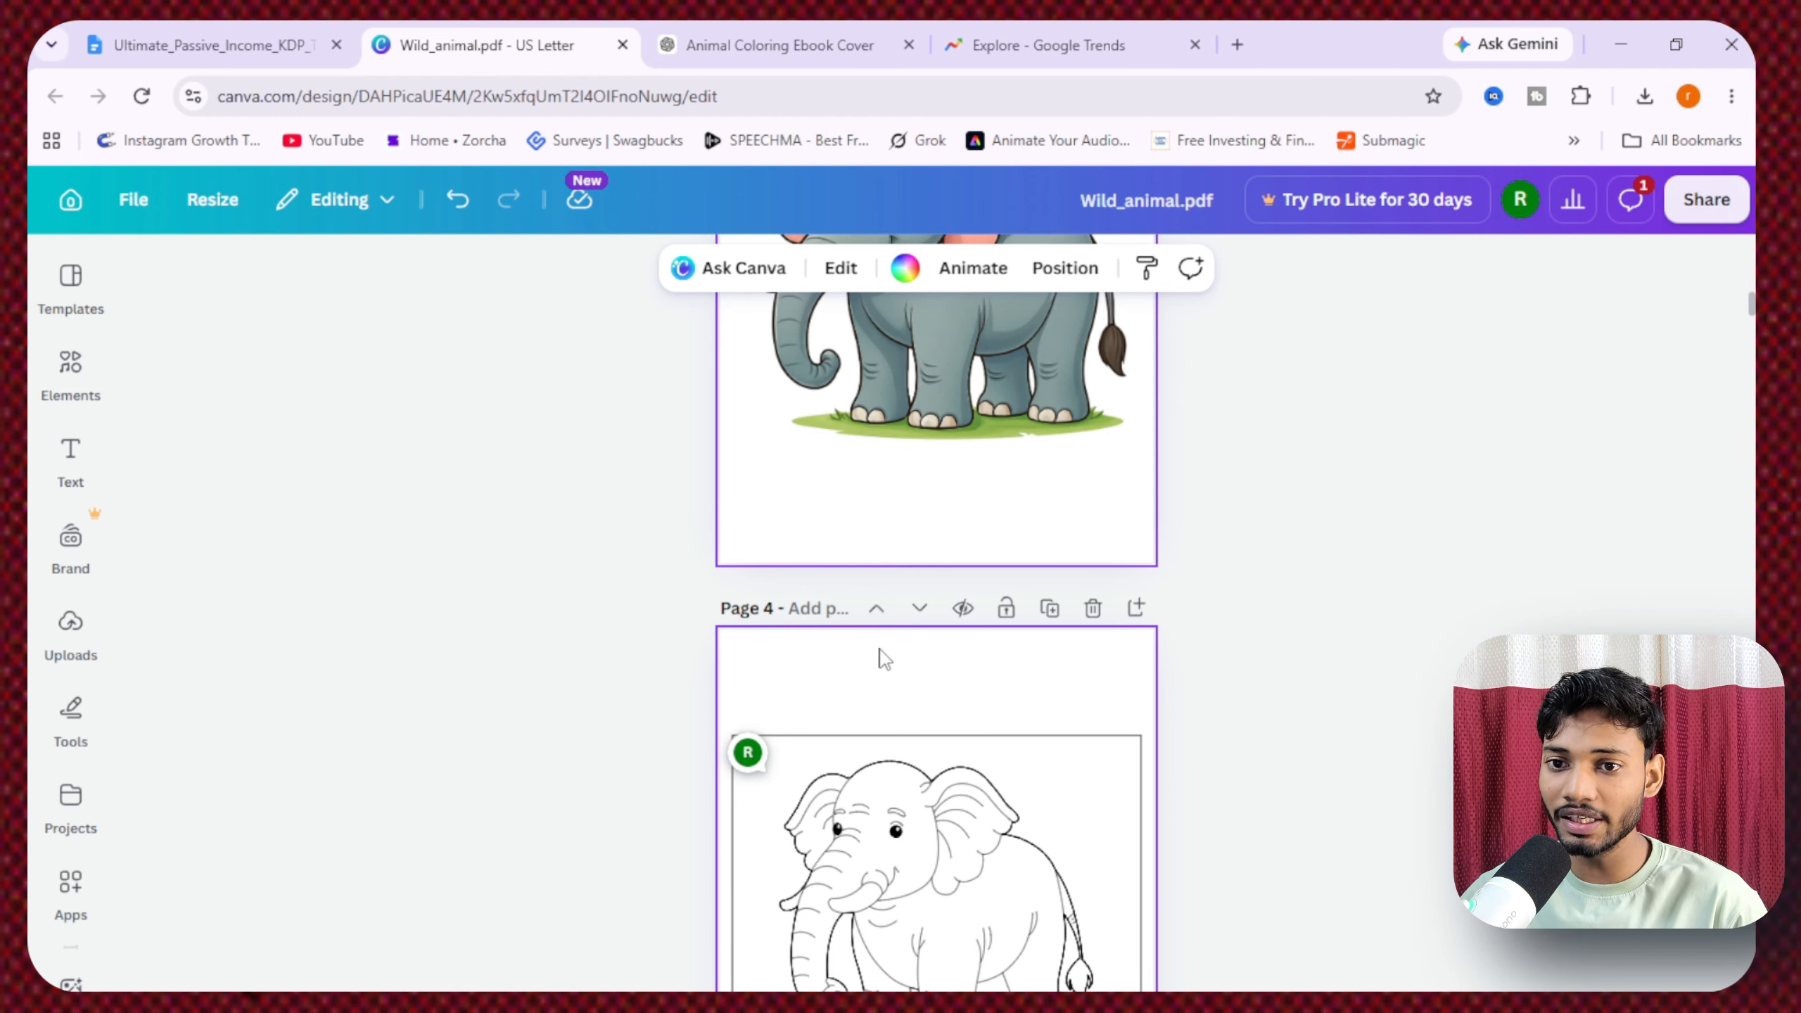
pyautogui.scroll(-20, 880, 649)
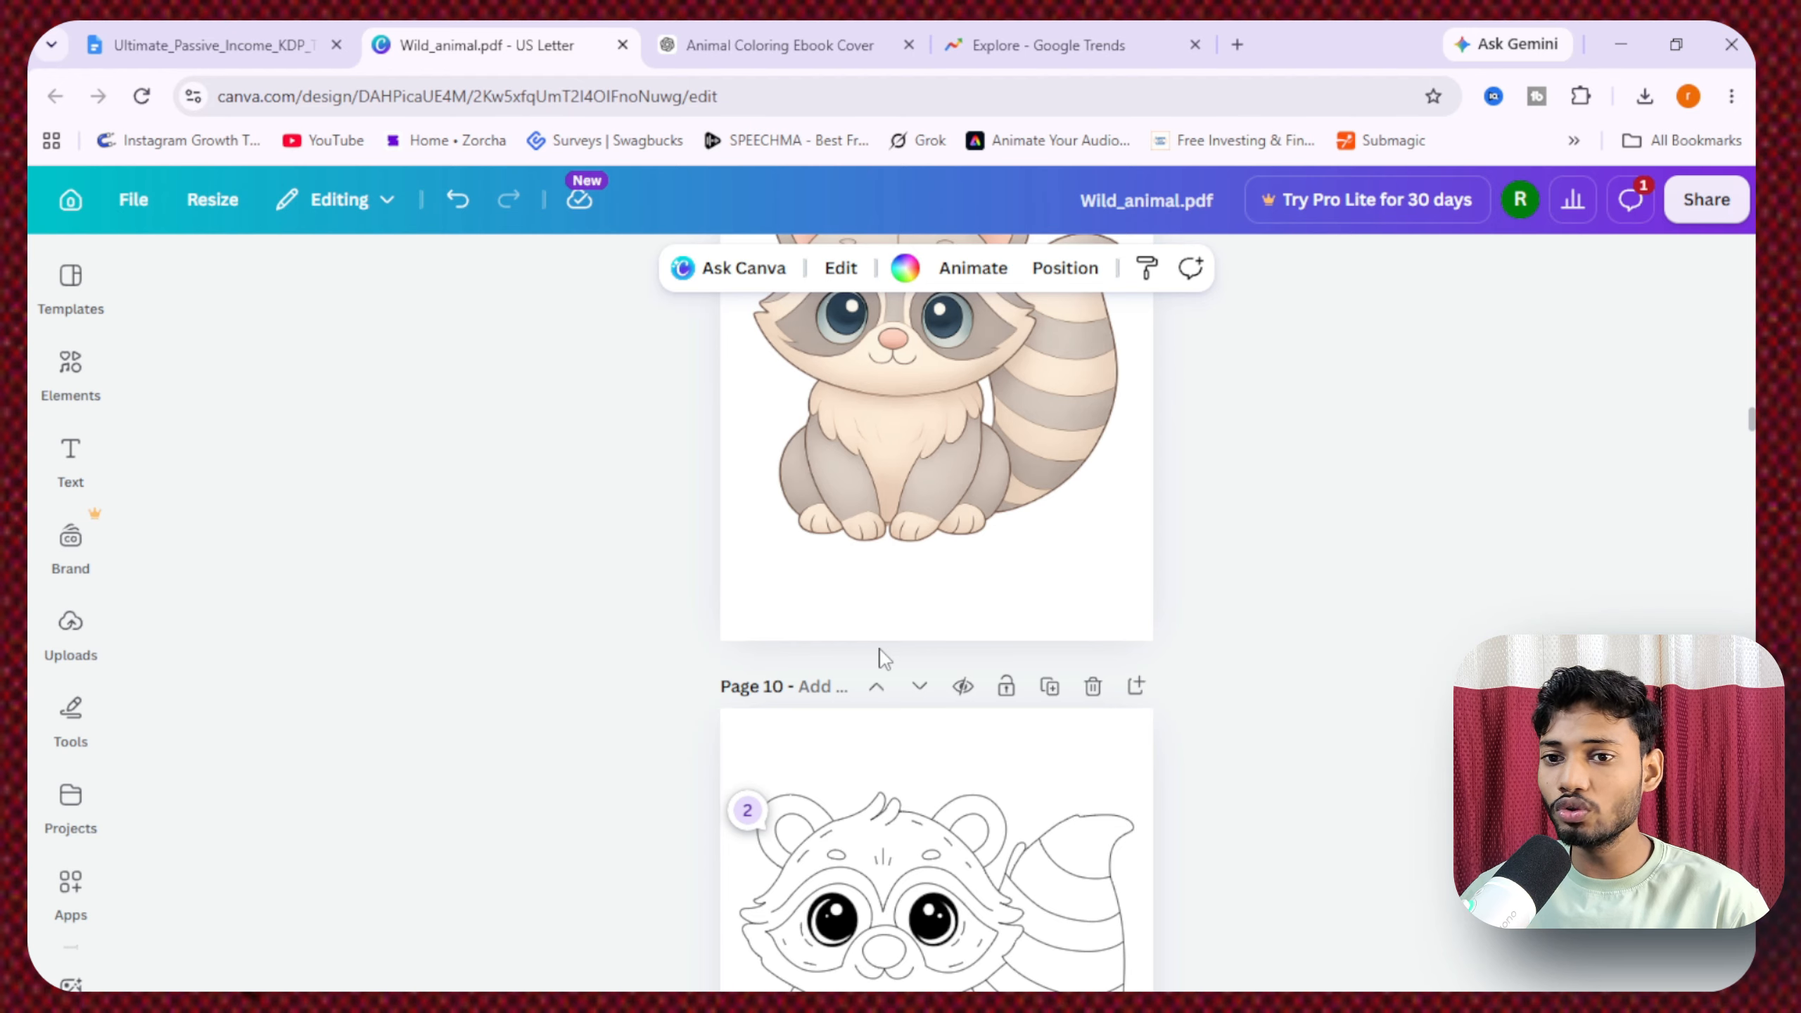
pyautogui.scroll(-5, 881, 651)
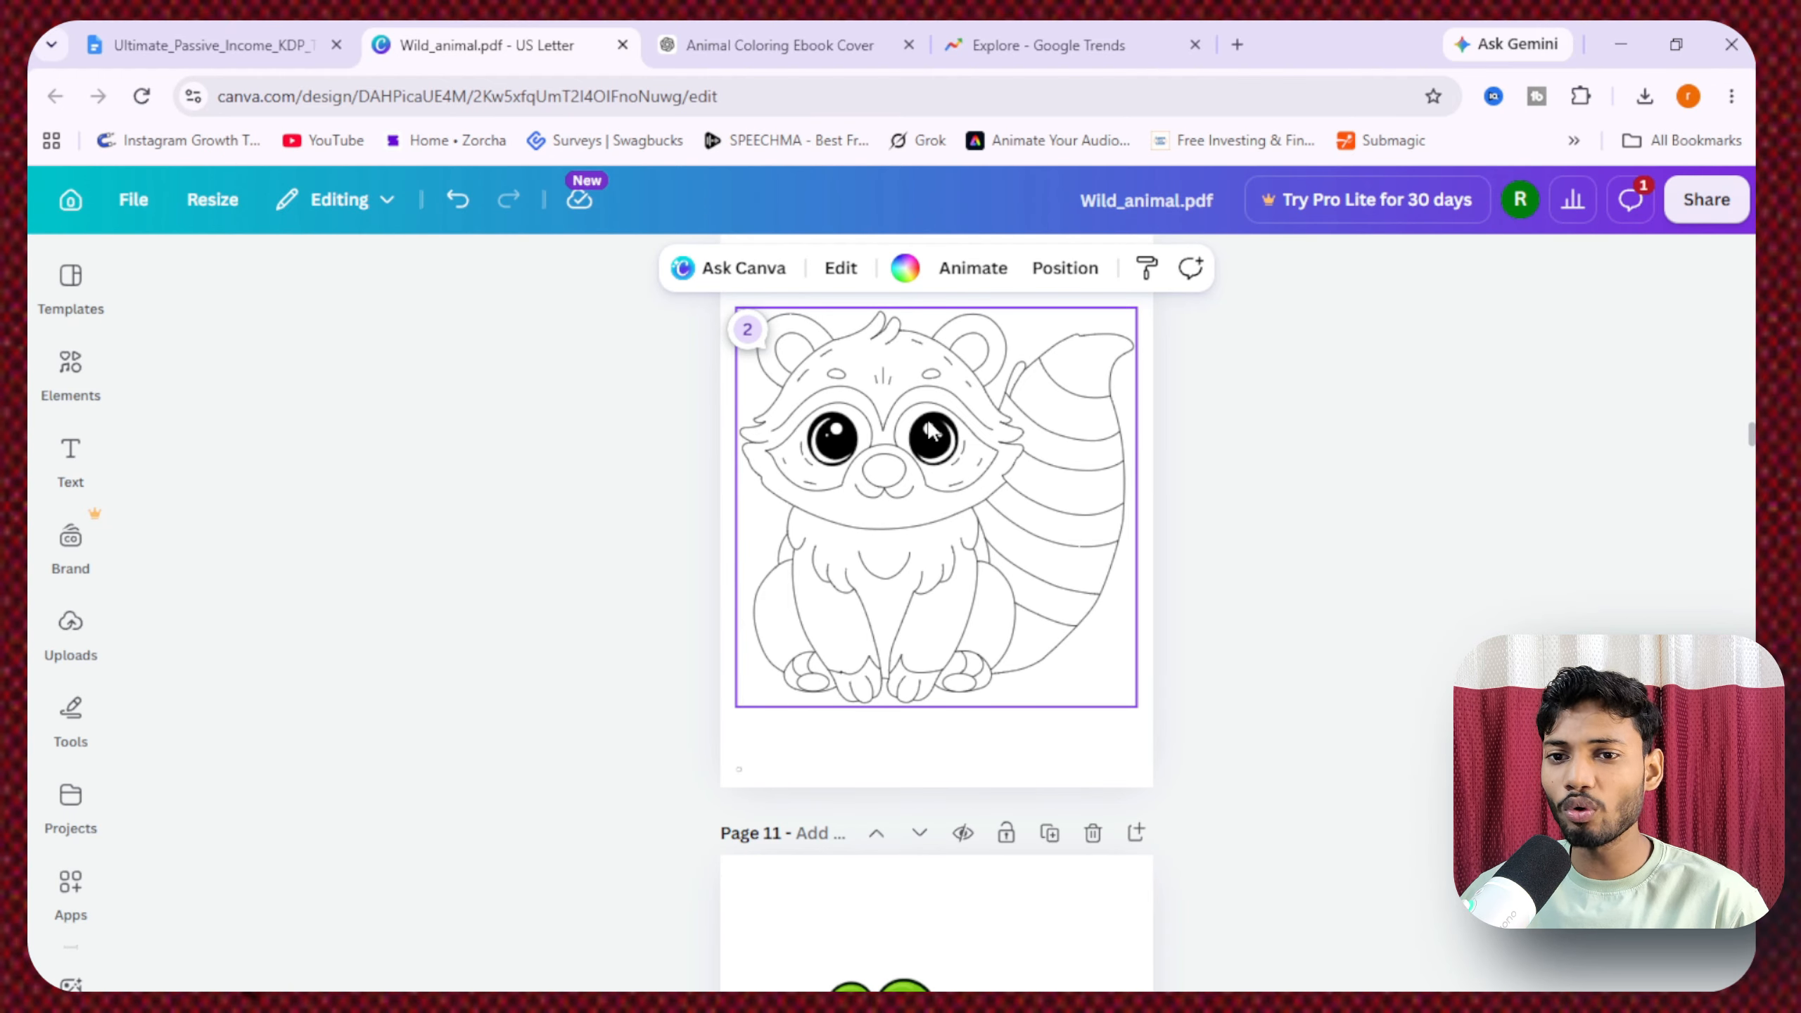
pyautogui.scroll(-8, 997, 458)
pyautogui.scroll(-2, 993, 664)
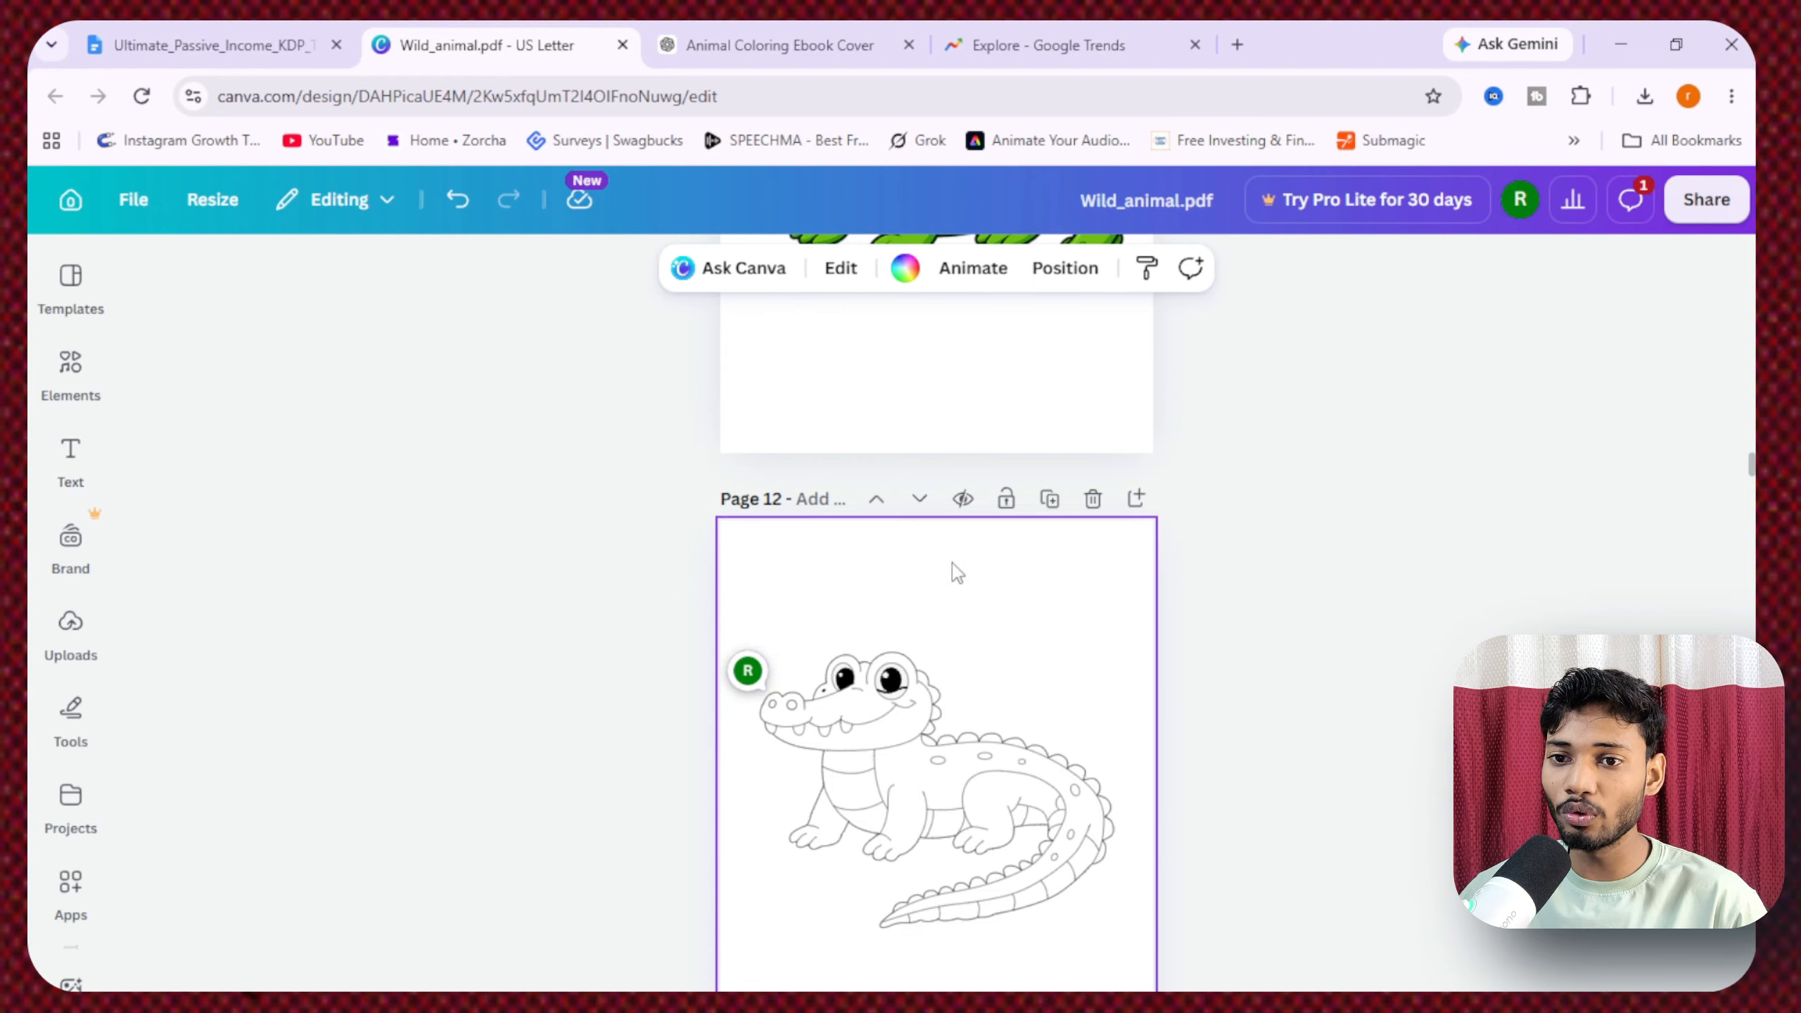
pyautogui.scroll(-20, 958, 572)
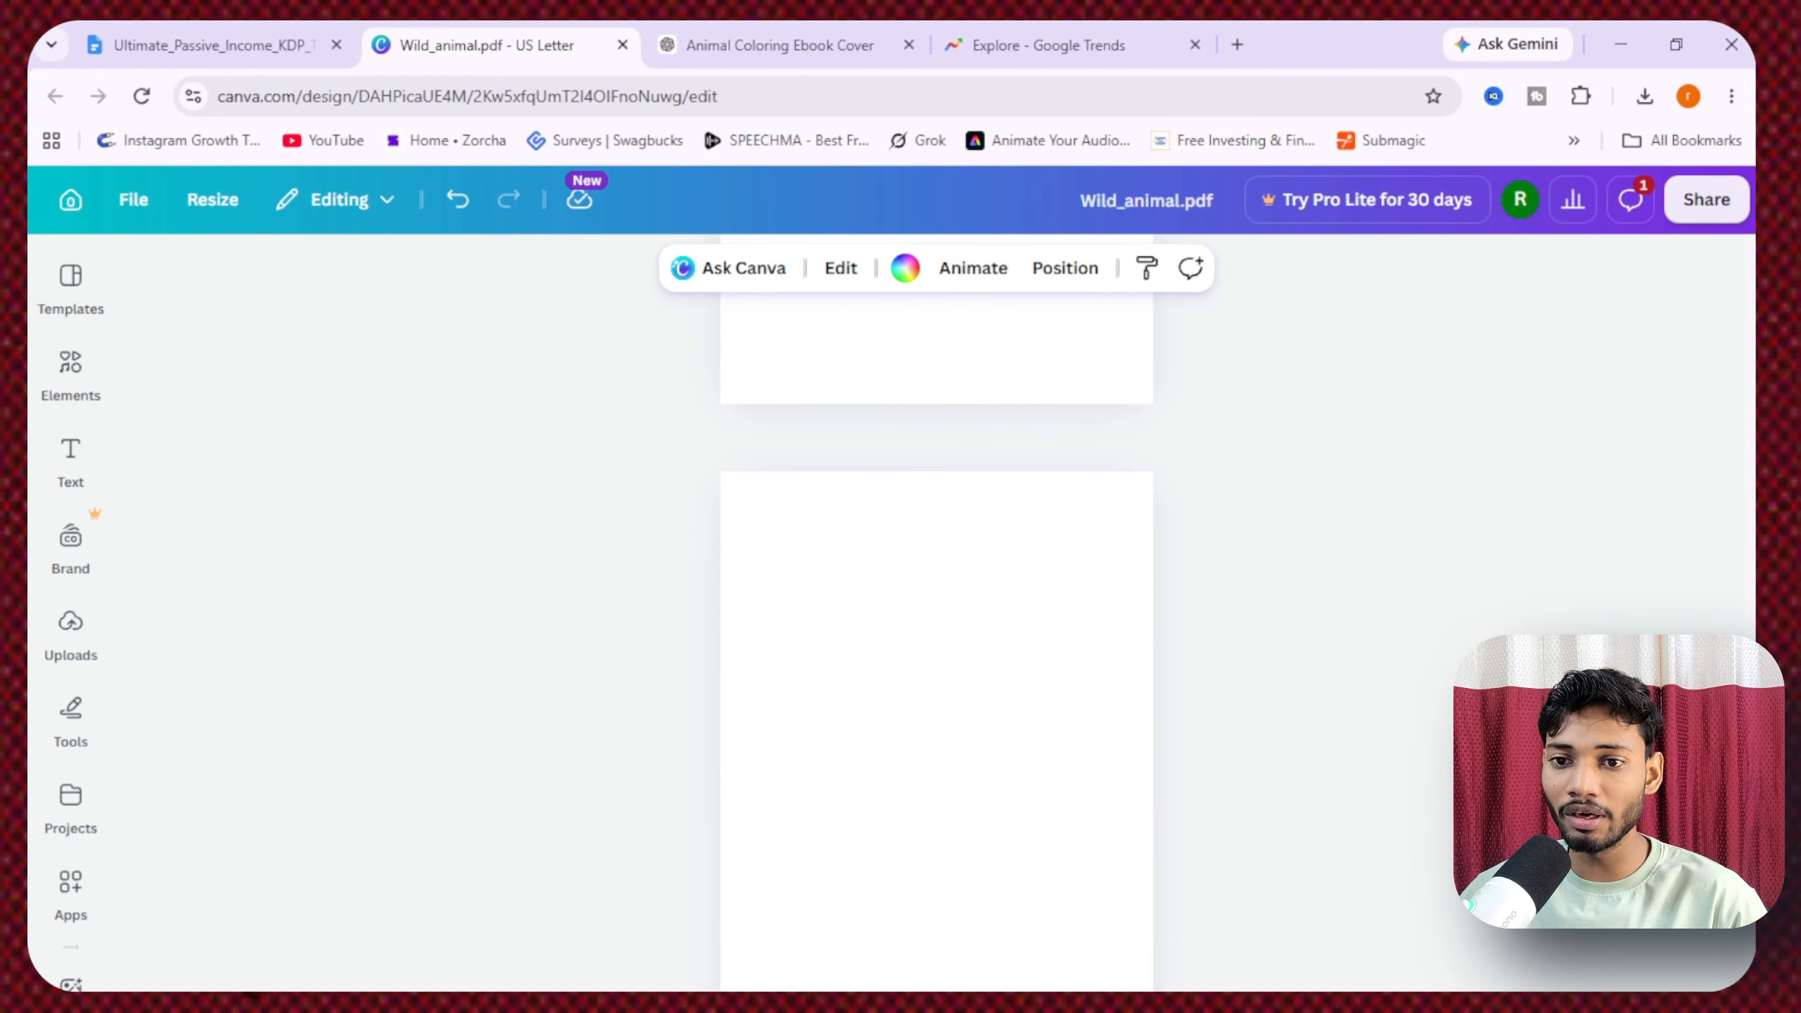
pyautogui.scroll(-10, 936, 610)
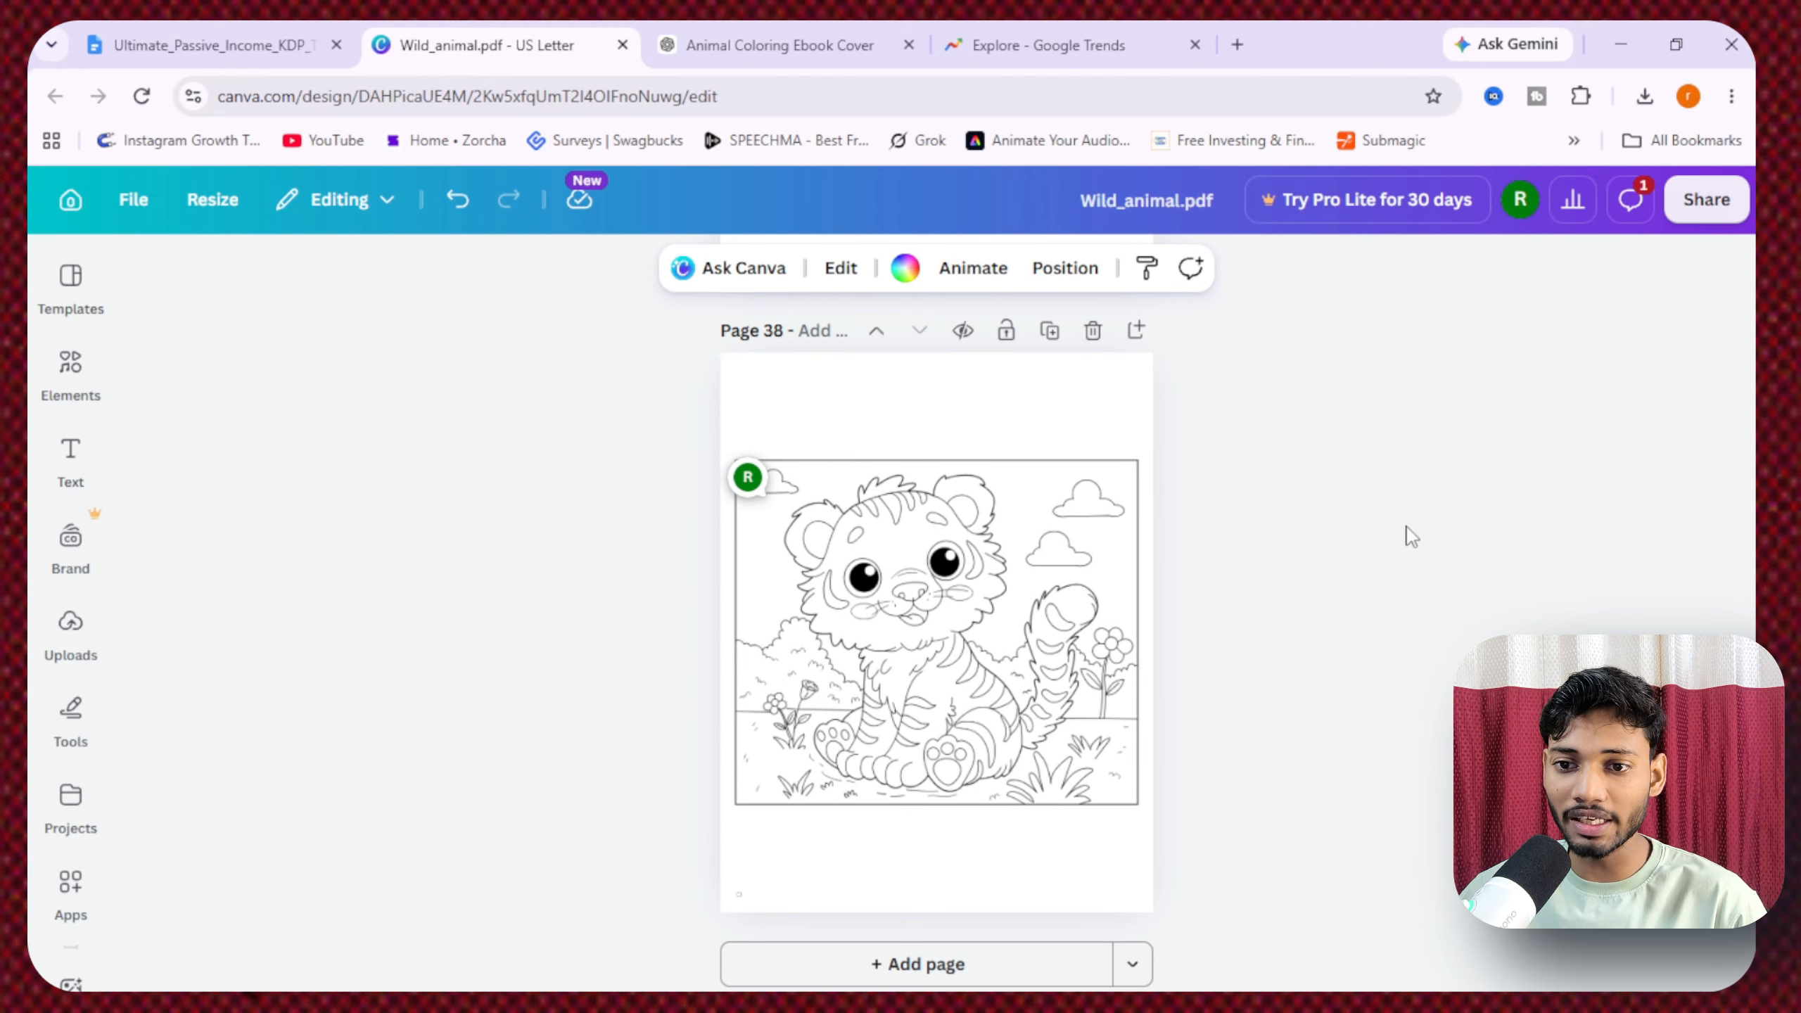
# - Send Ask Canva the request "fill color" for the tiger line drawing on page 38
pyautogui.click(940, 647)
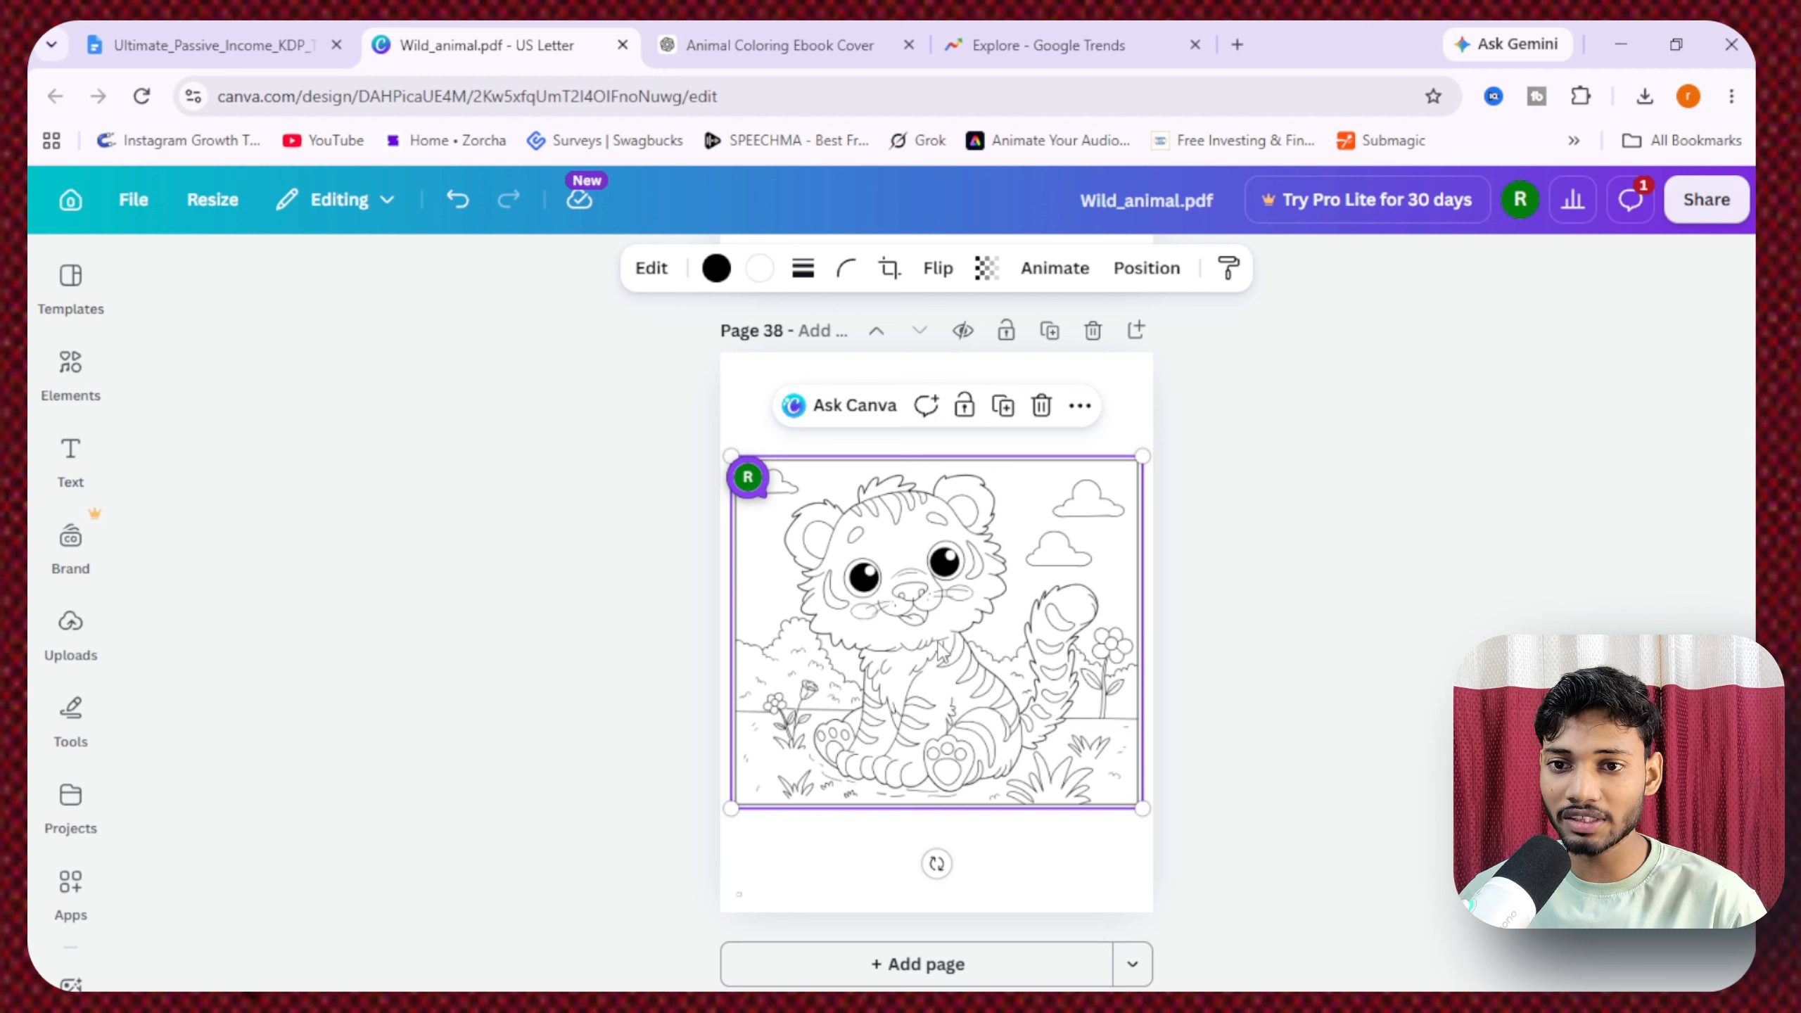
pyautogui.click(855, 406)
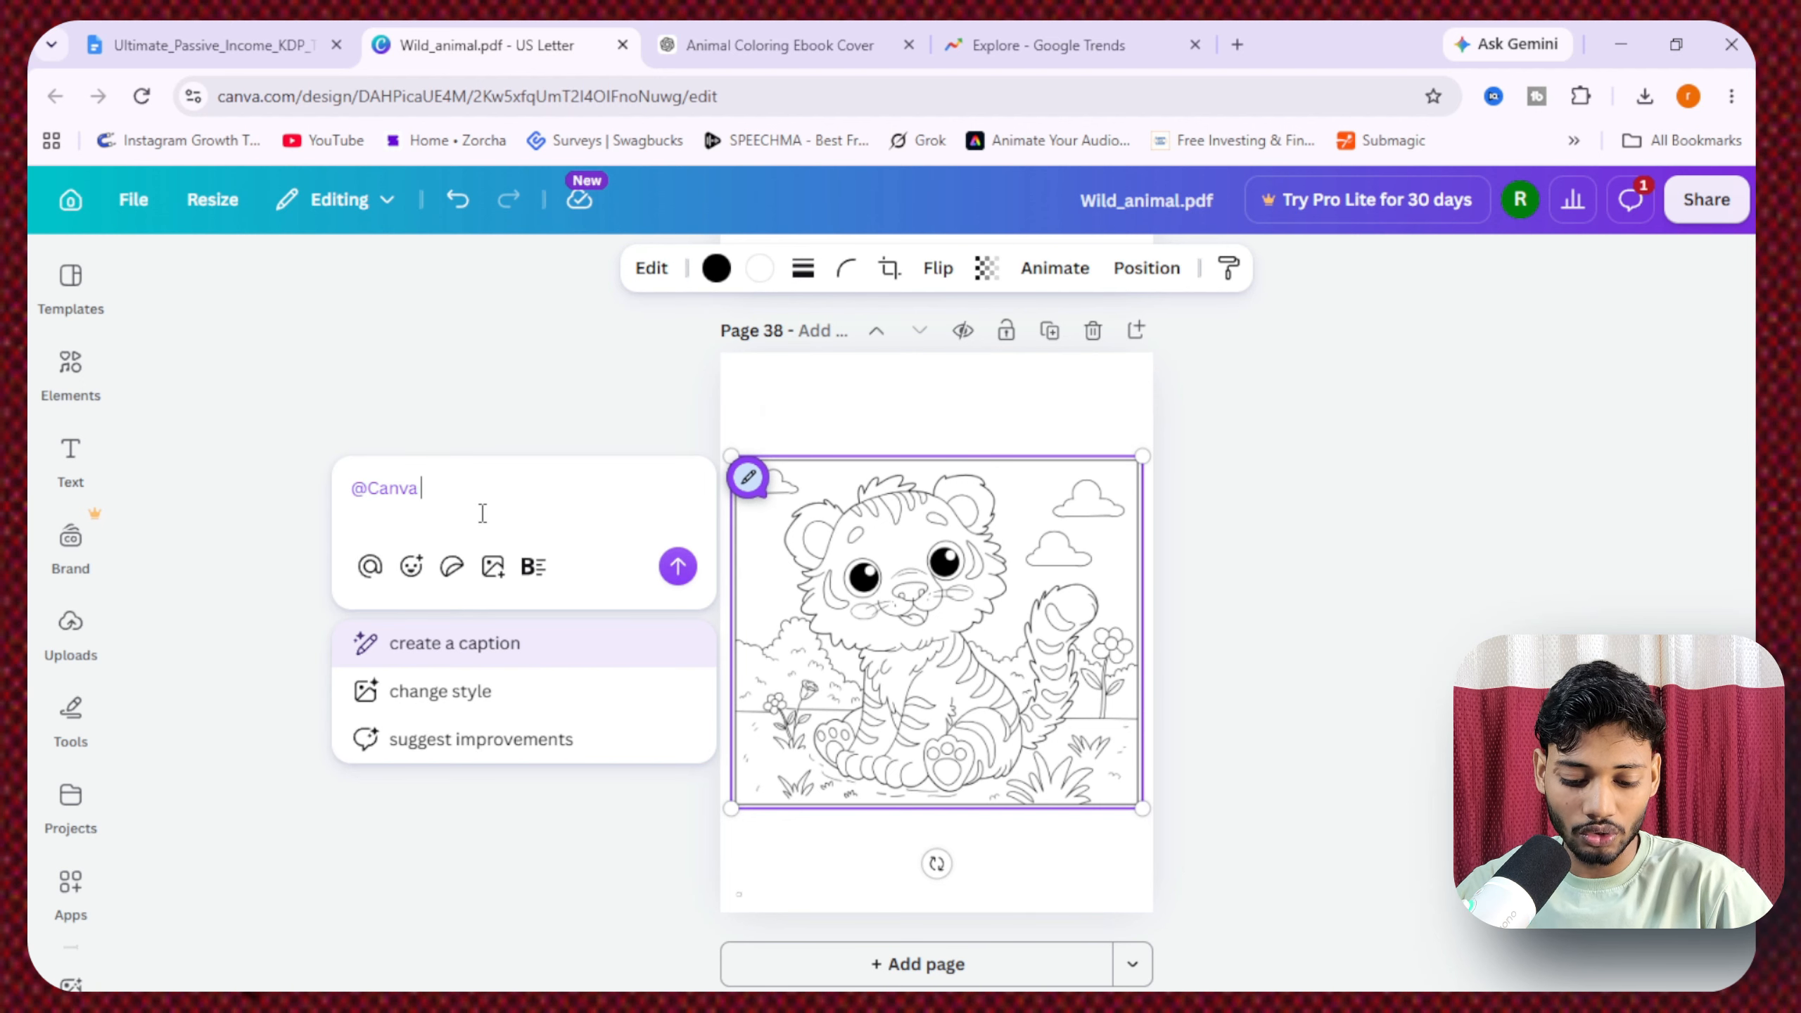
pyautogui.write('fil')
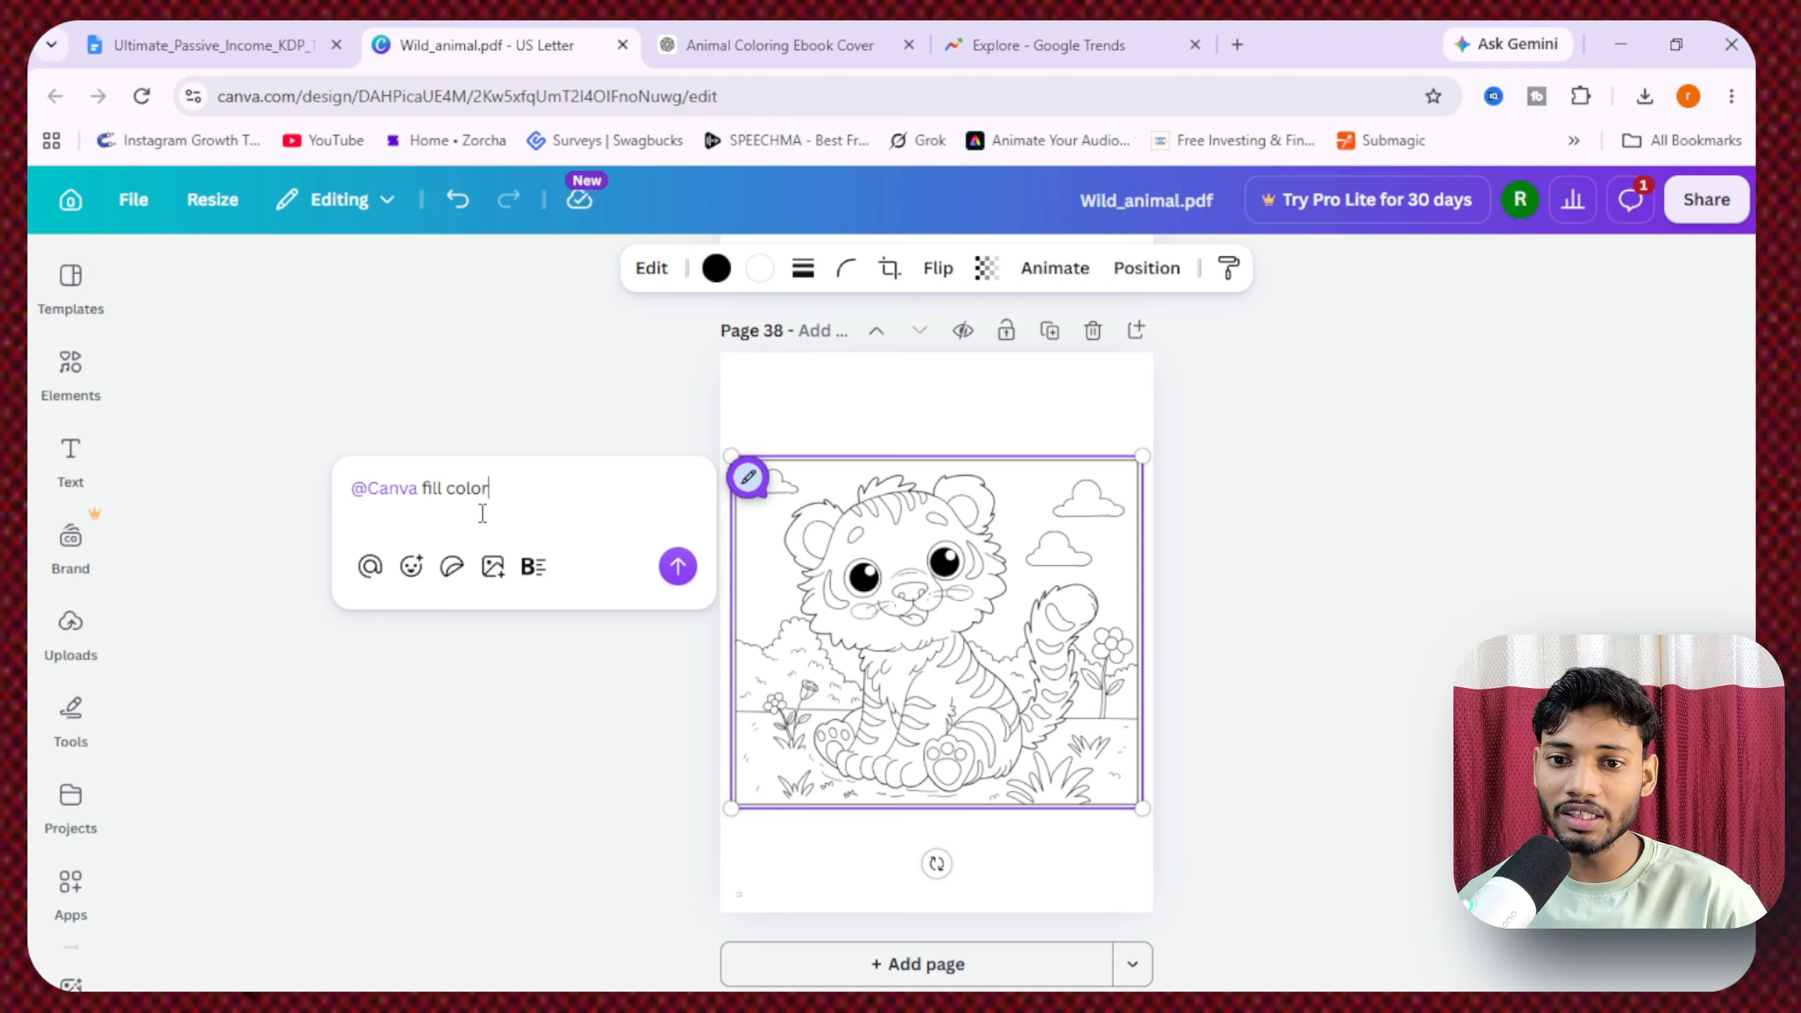
pyautogui.write('l color')
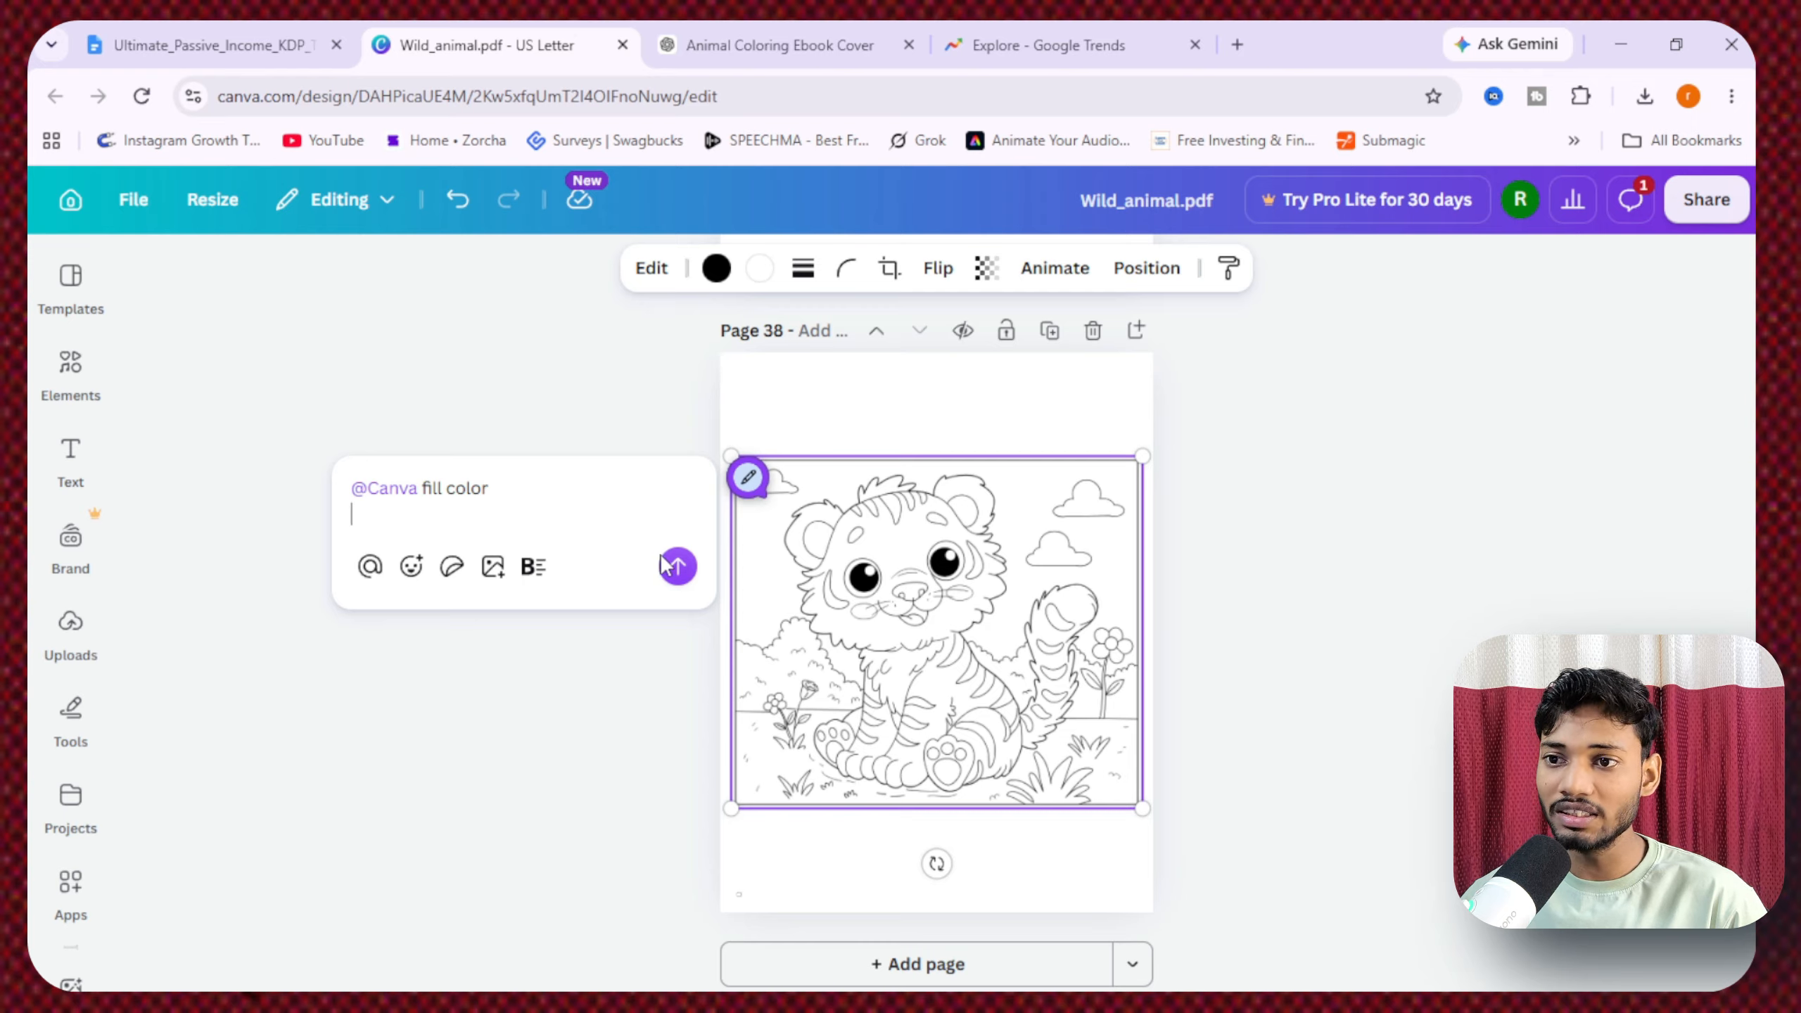
pyautogui.click(678, 567)
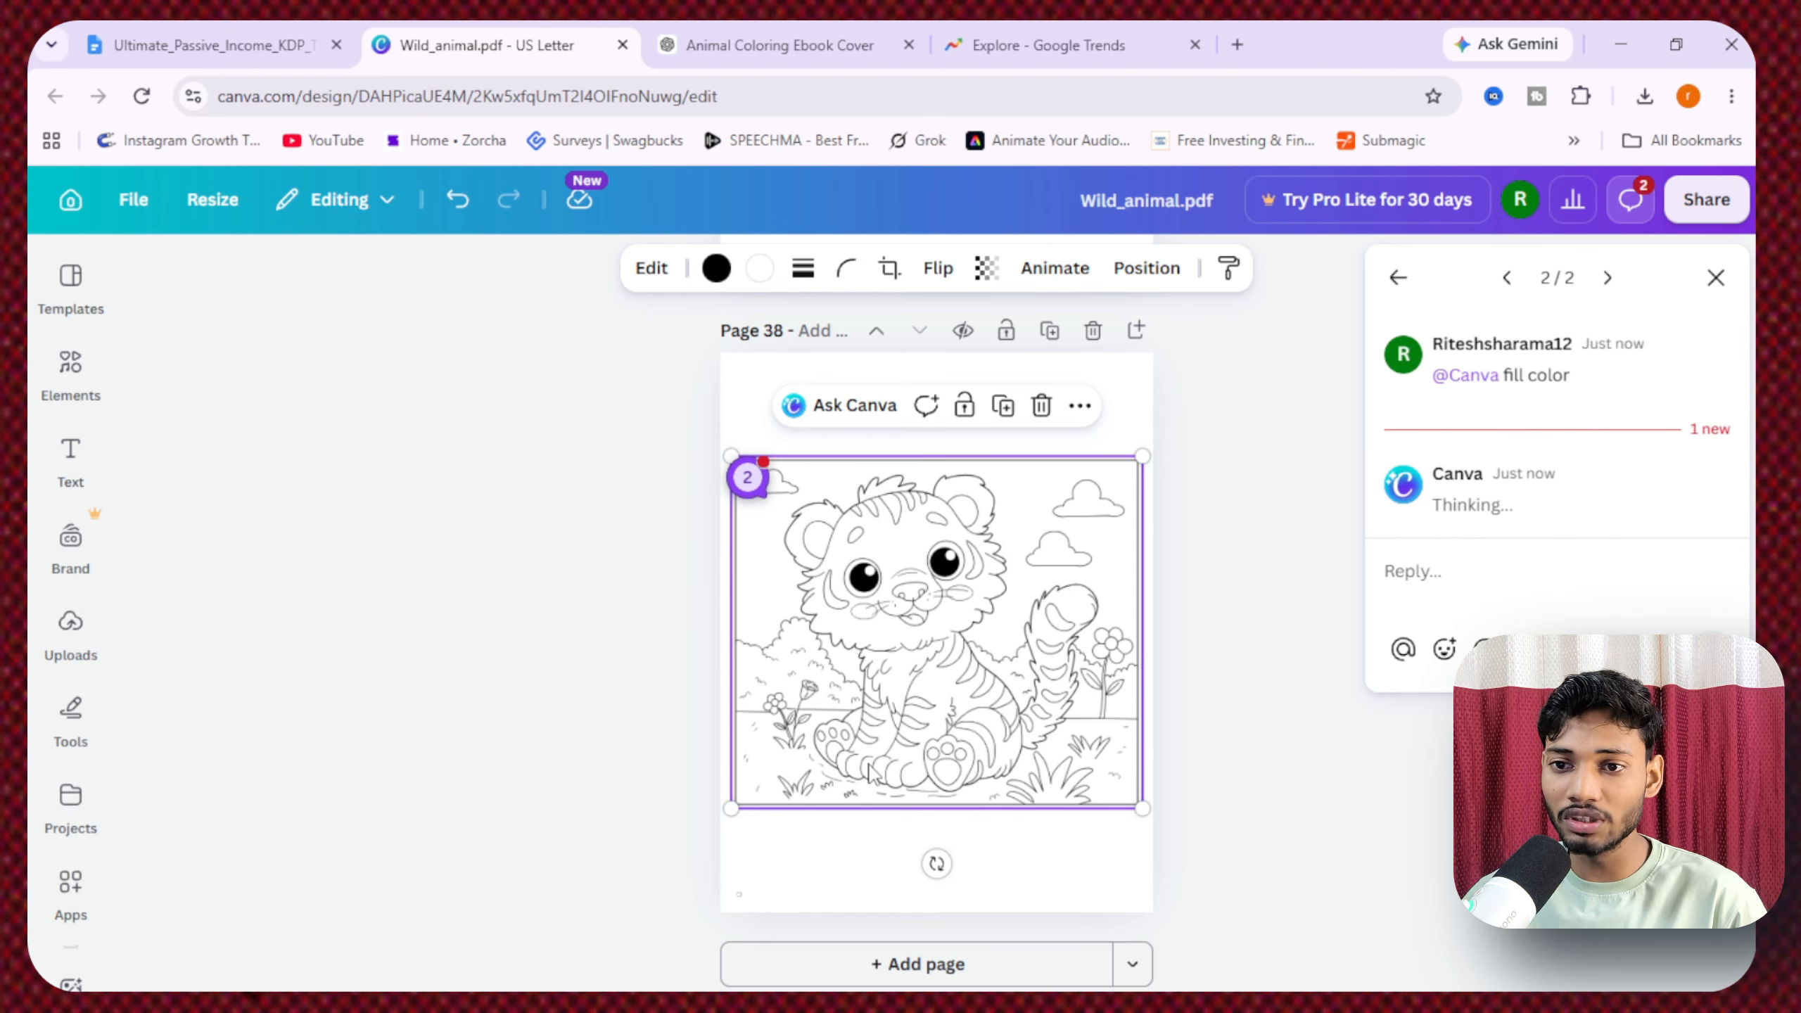
# - Deselect the tiger drawing and add a blank page after page 38
pyautogui.click(1209, 662)
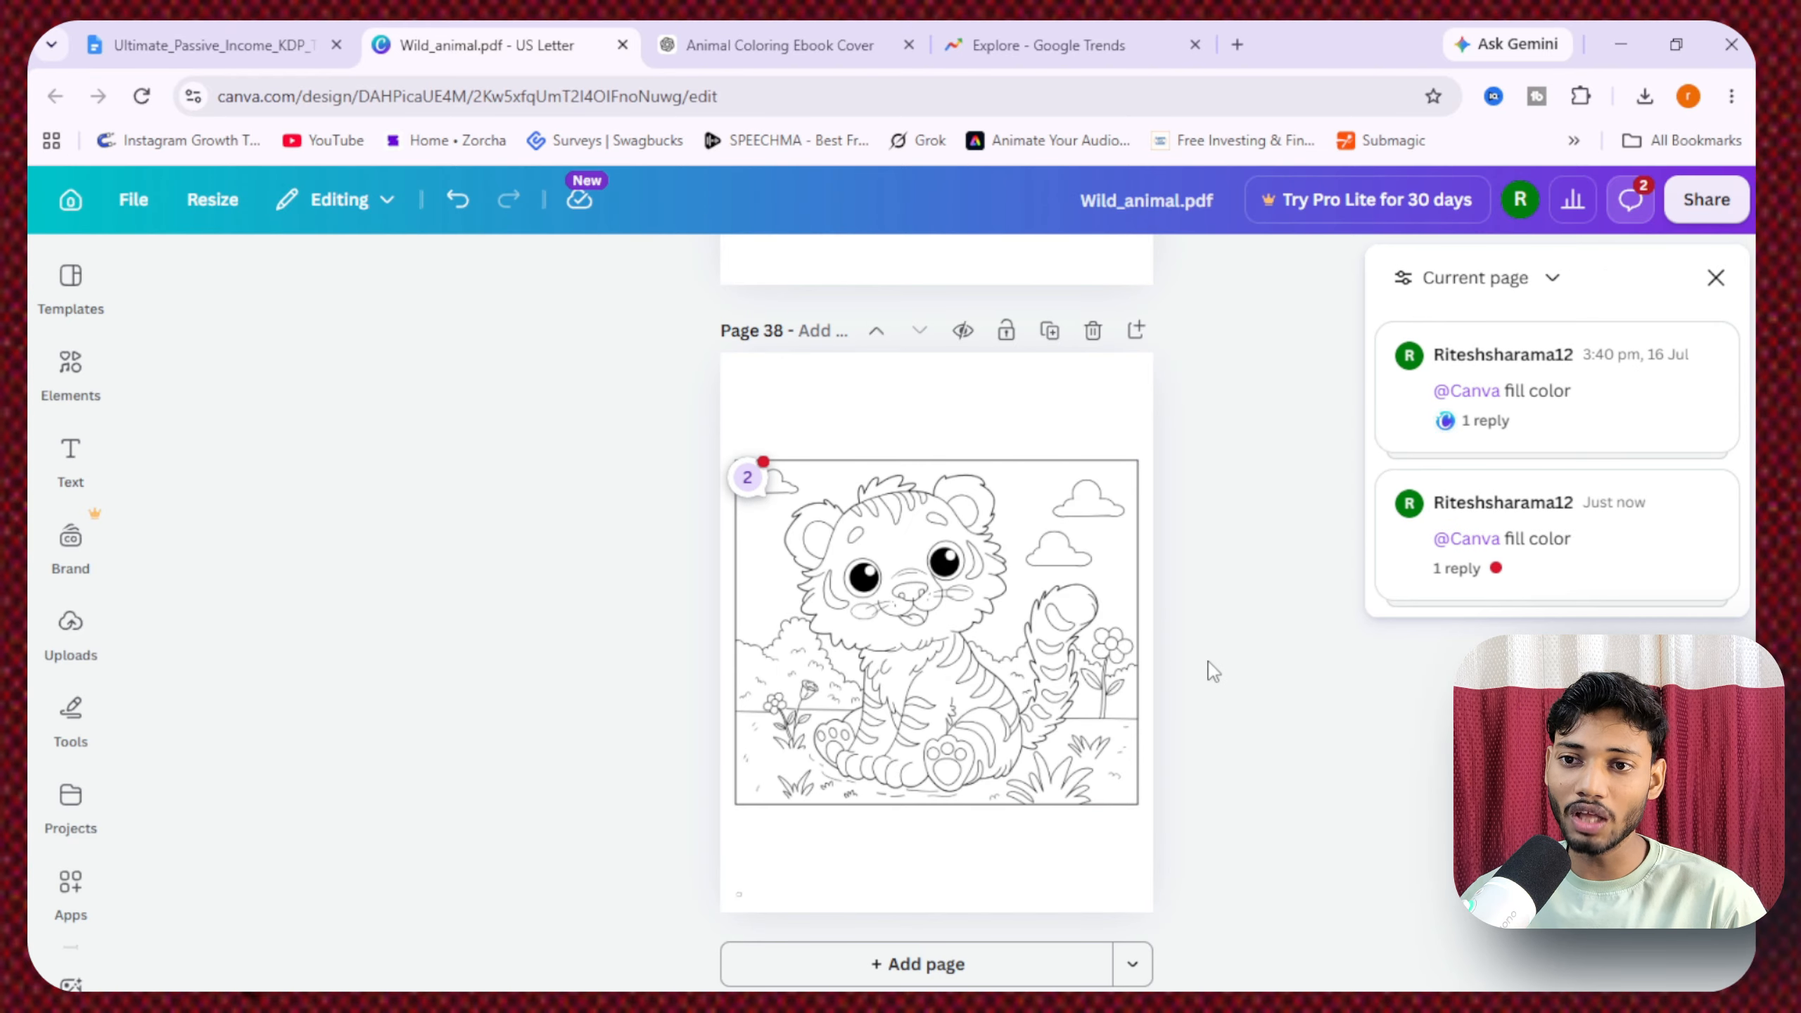
pyautogui.click(1139, 344)
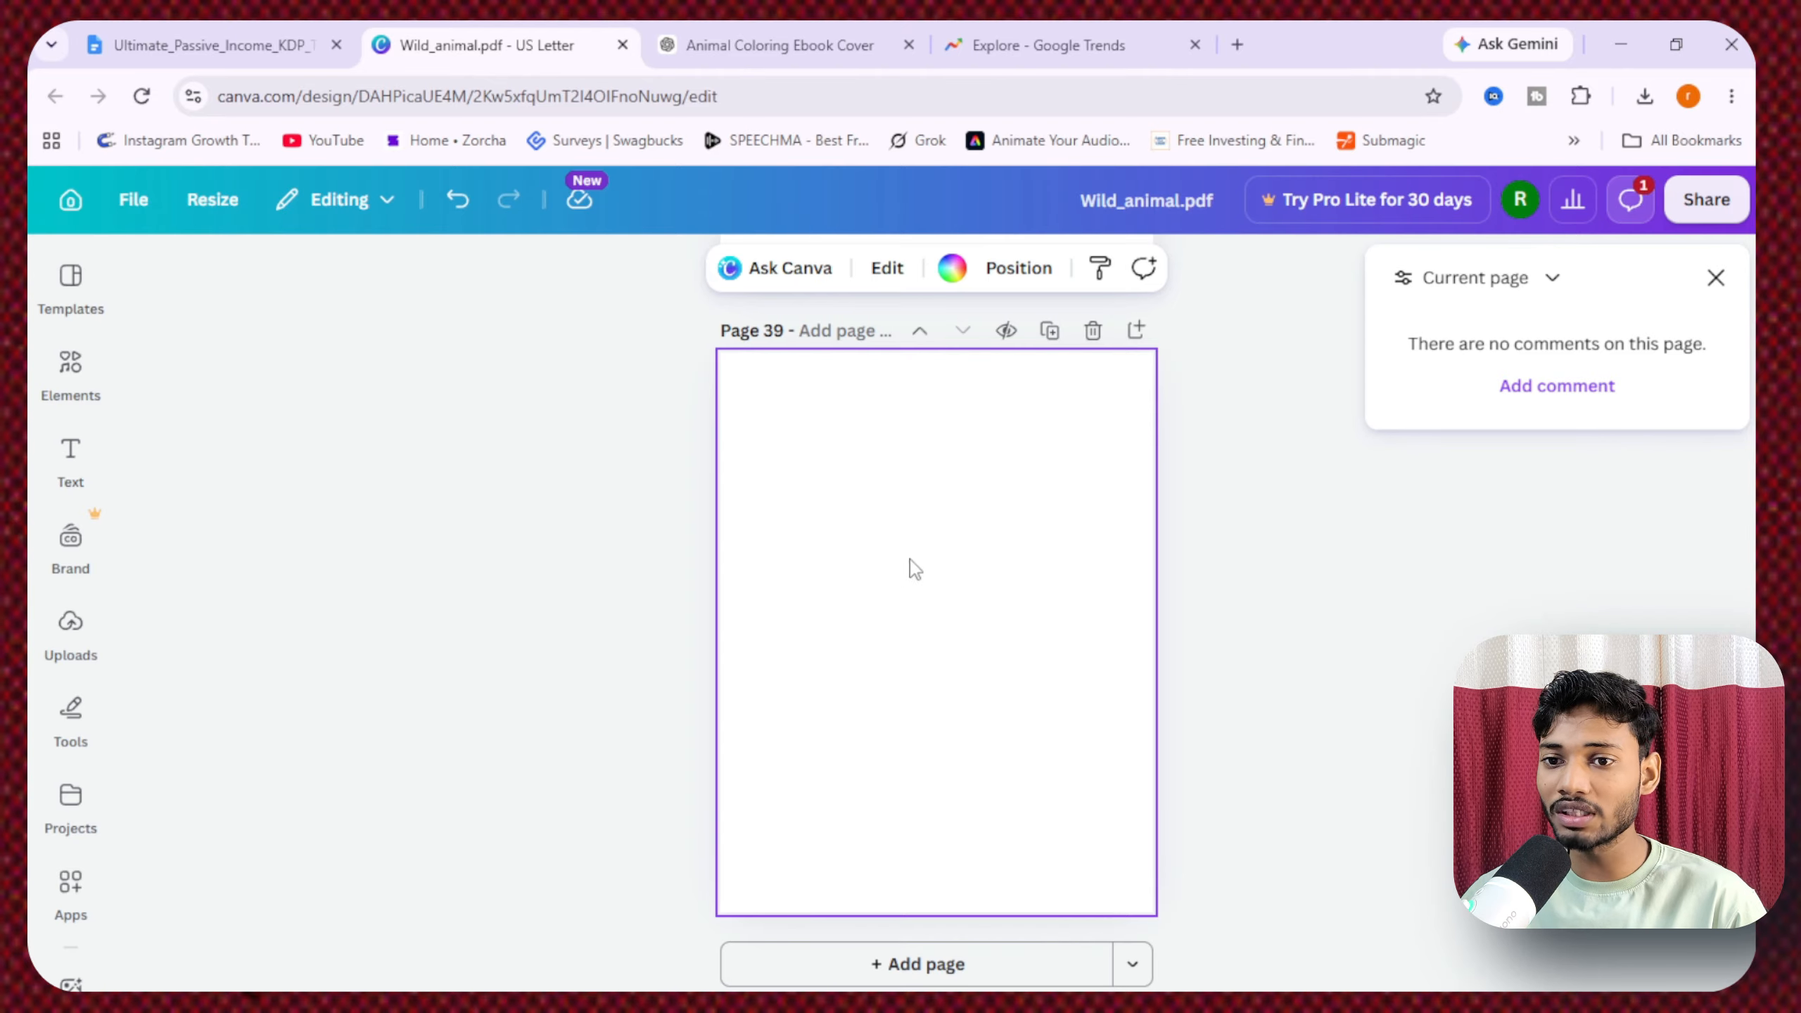
# - Open the older "fill color" comment on page 38's tiger drawing and view Canva's colored image reply
pyautogui.scroll(5, 1057, 752)
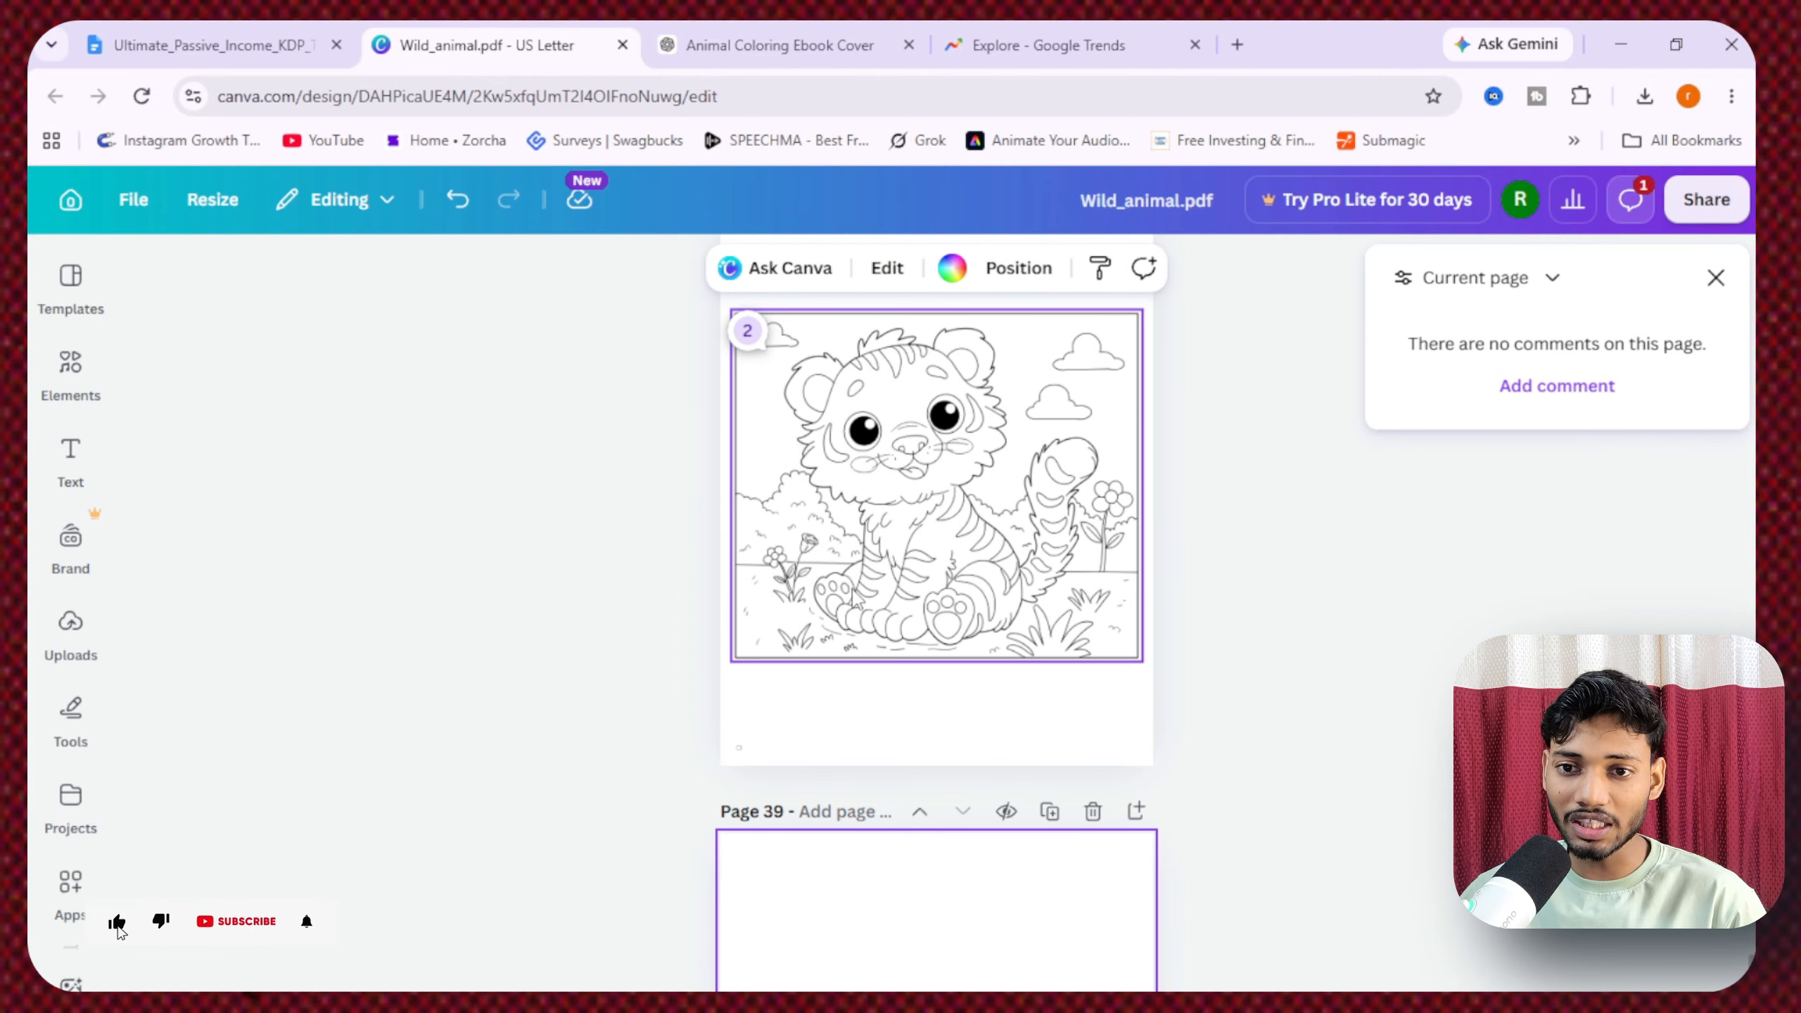
pyautogui.scroll(-5, 888, 533)
pyautogui.scroll(7, 908, 764)
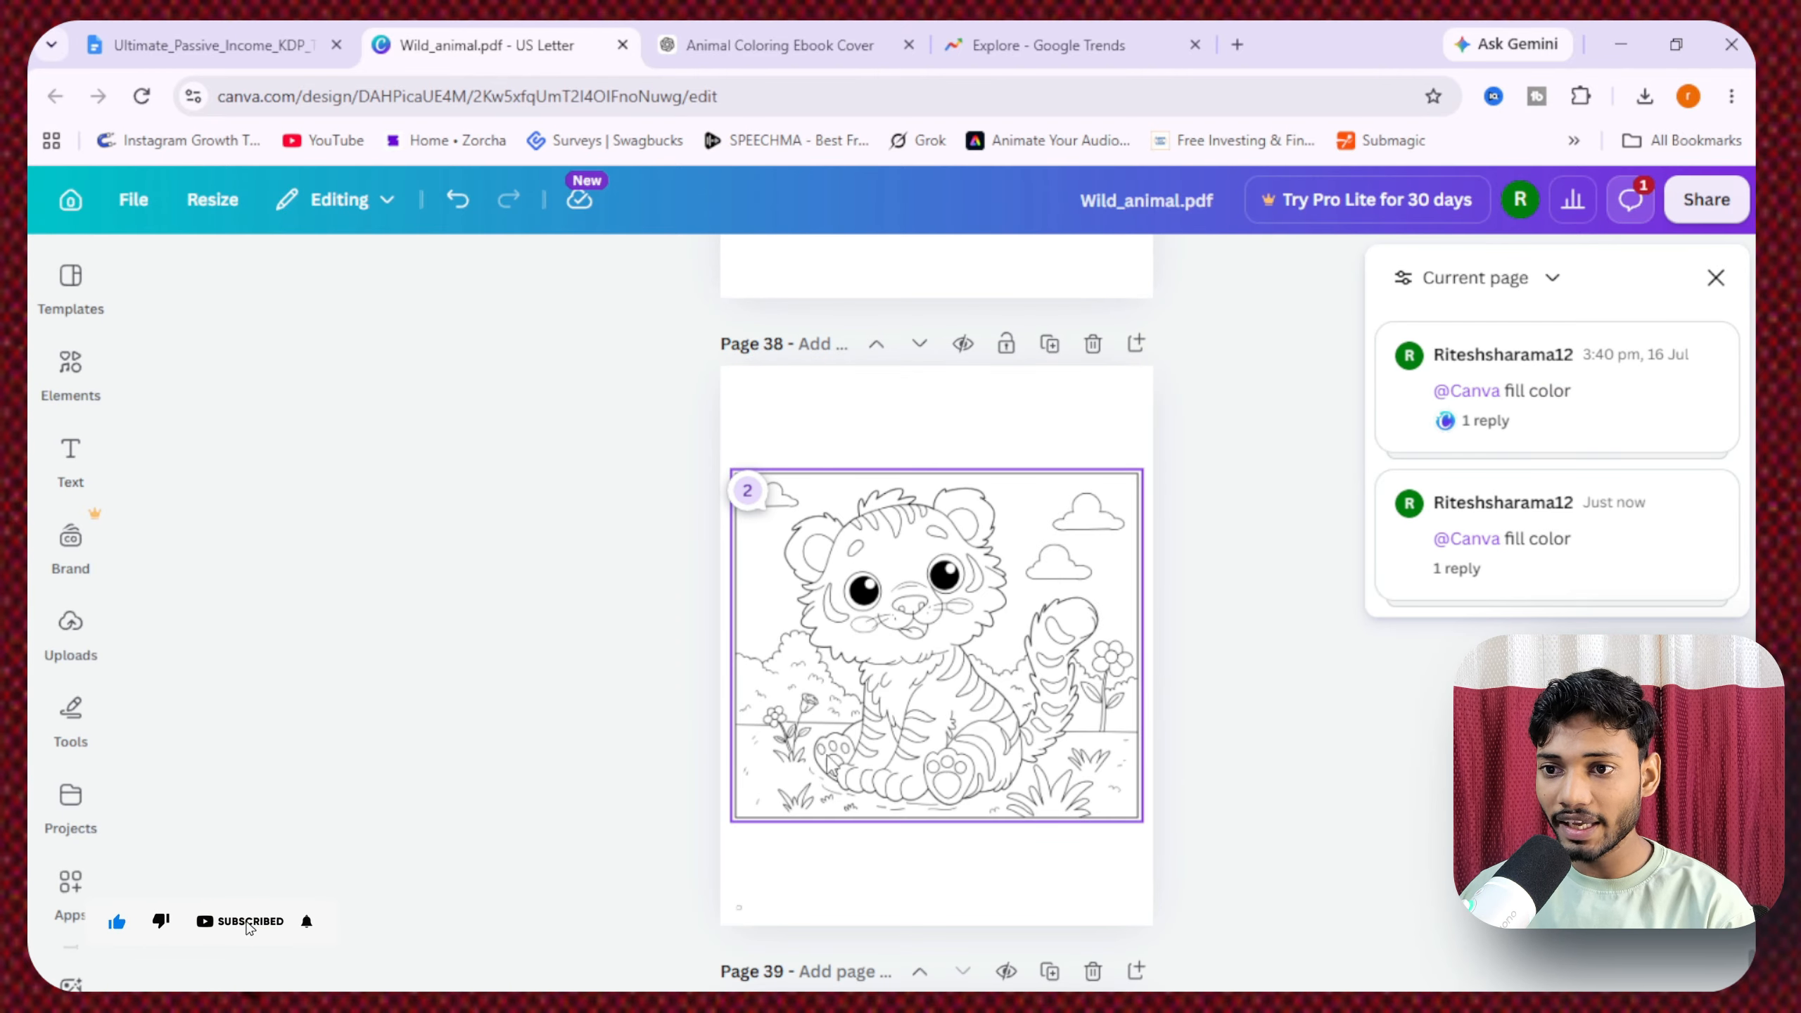
pyautogui.click(828, 721)
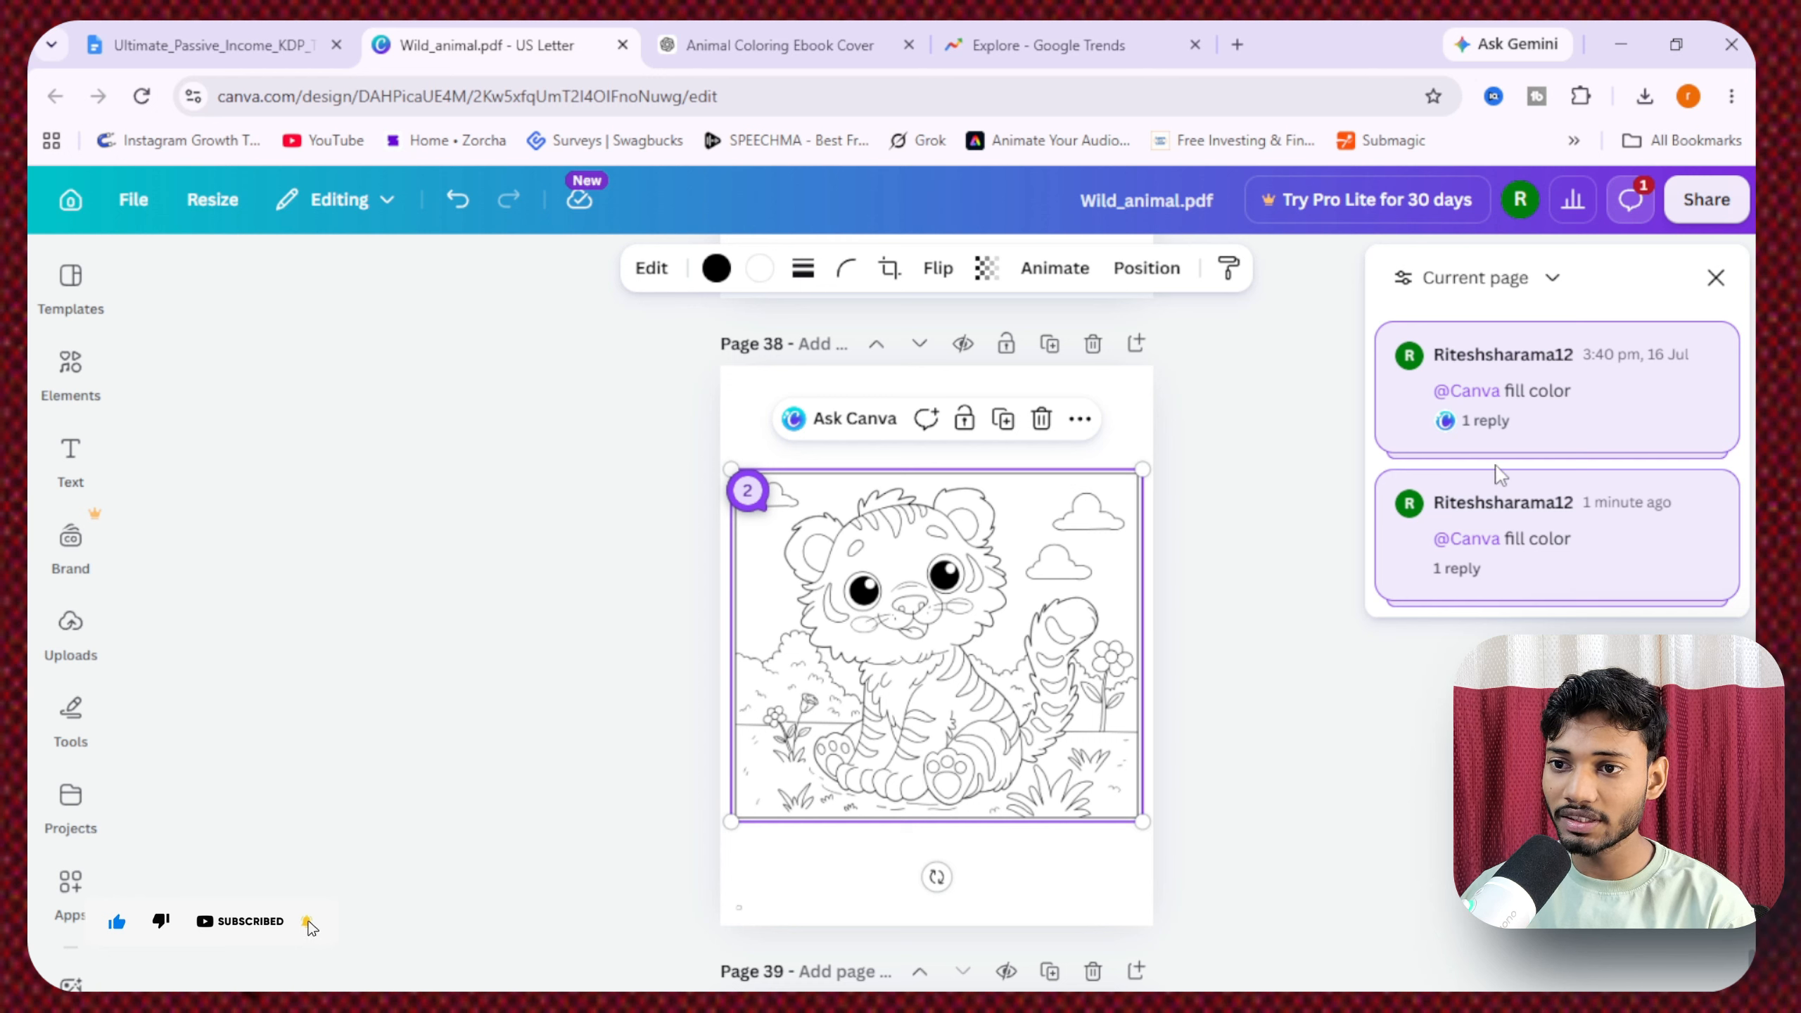
pyautogui.click(1563, 418)
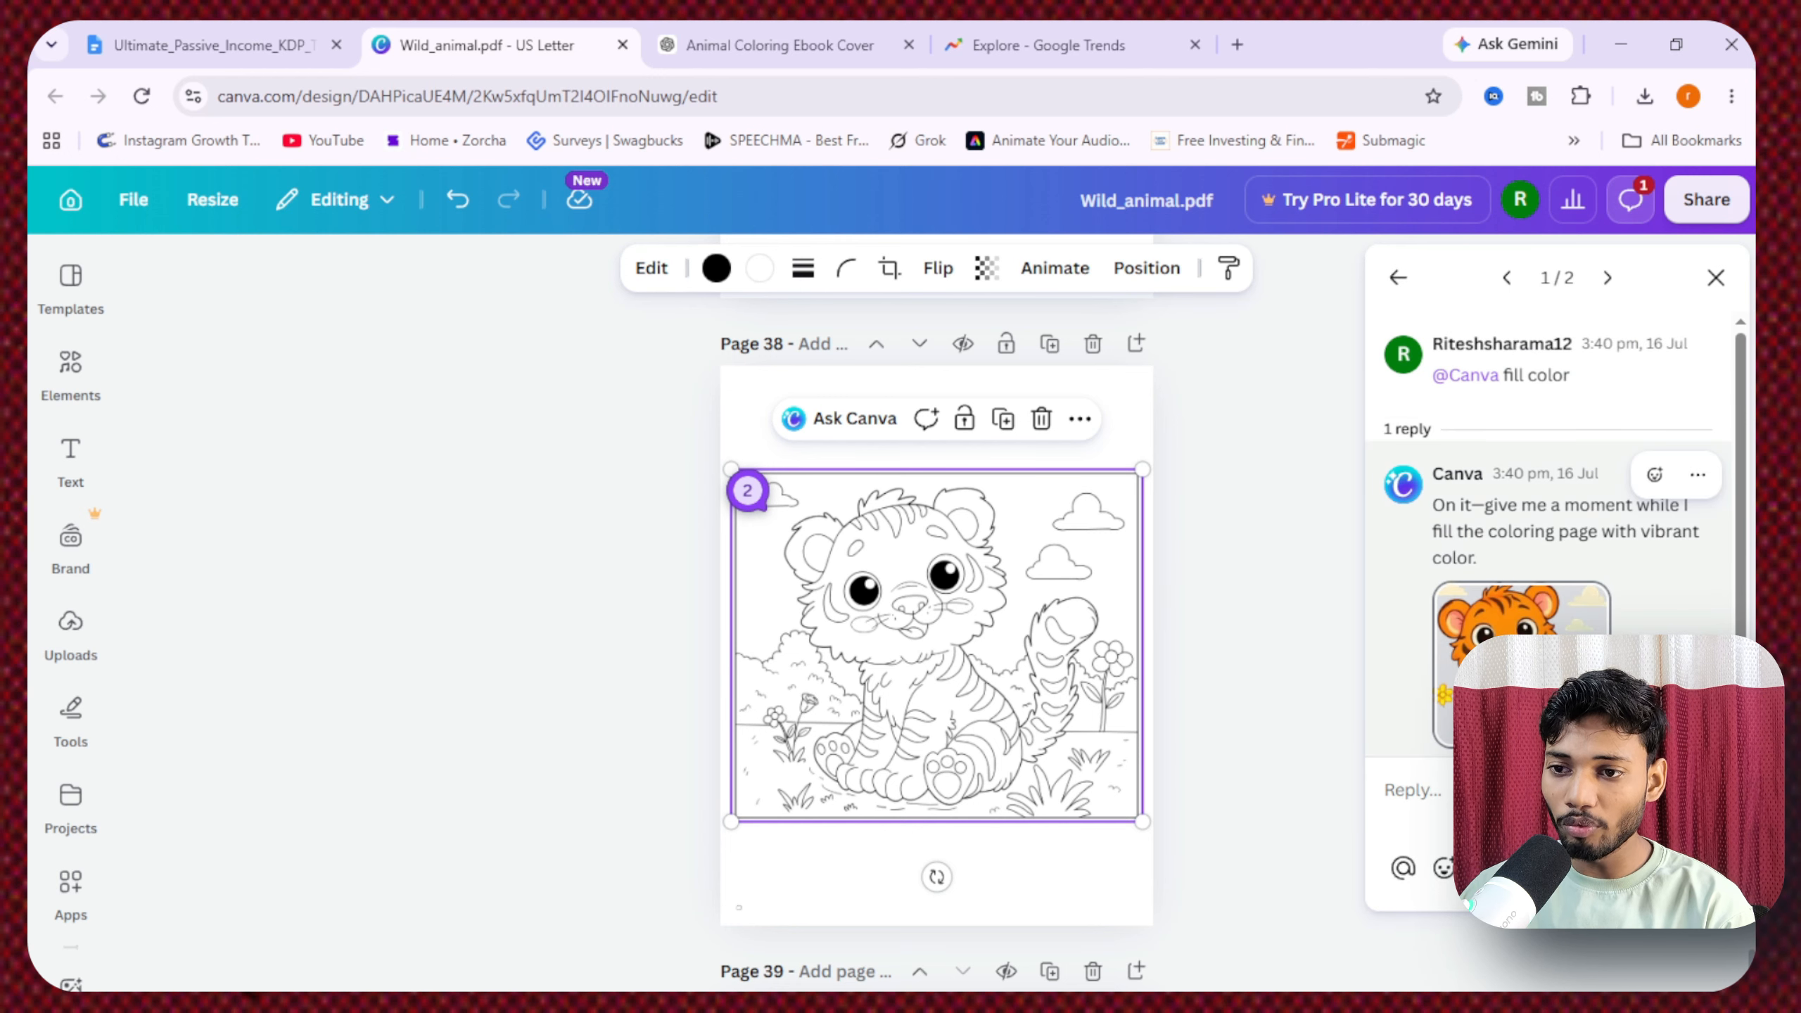
pyautogui.scroll(-1, 1489, 660)
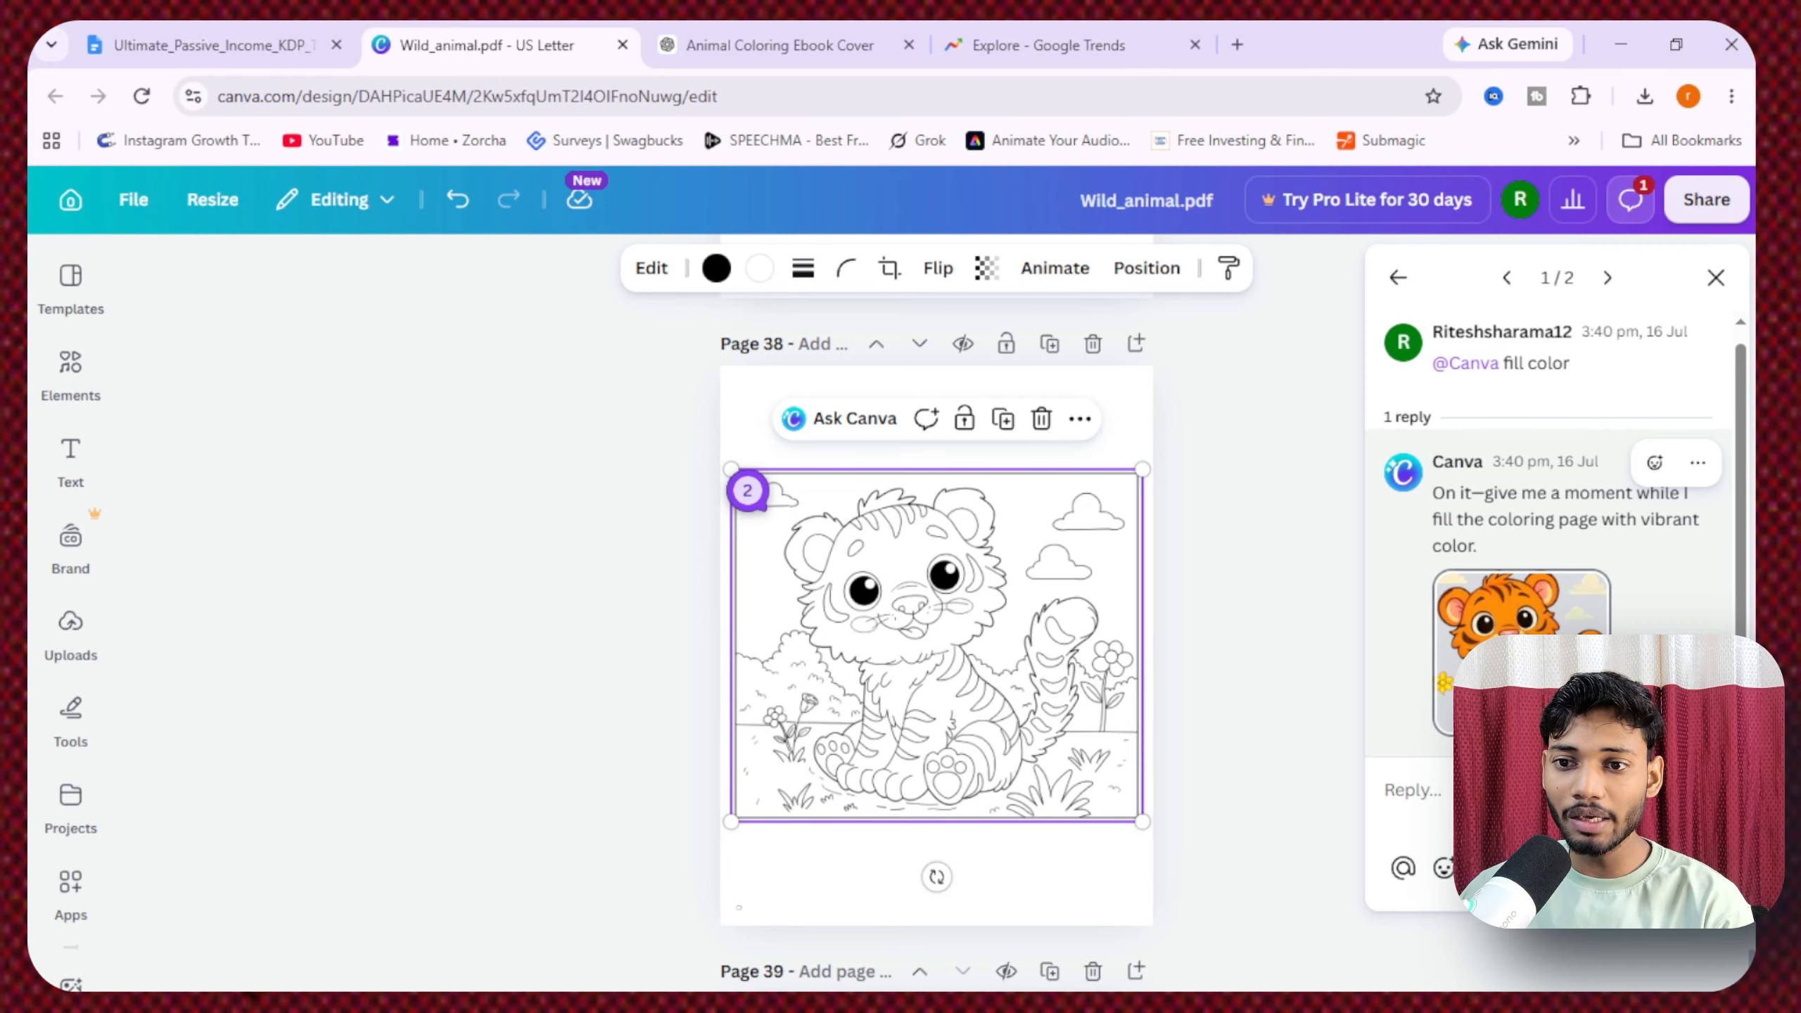
# - Insert Canva's colored tiger image into the design and move it onto the blank page 39
pyautogui.click(1522, 671)
pyautogui.scroll(-5, 1198, 626)
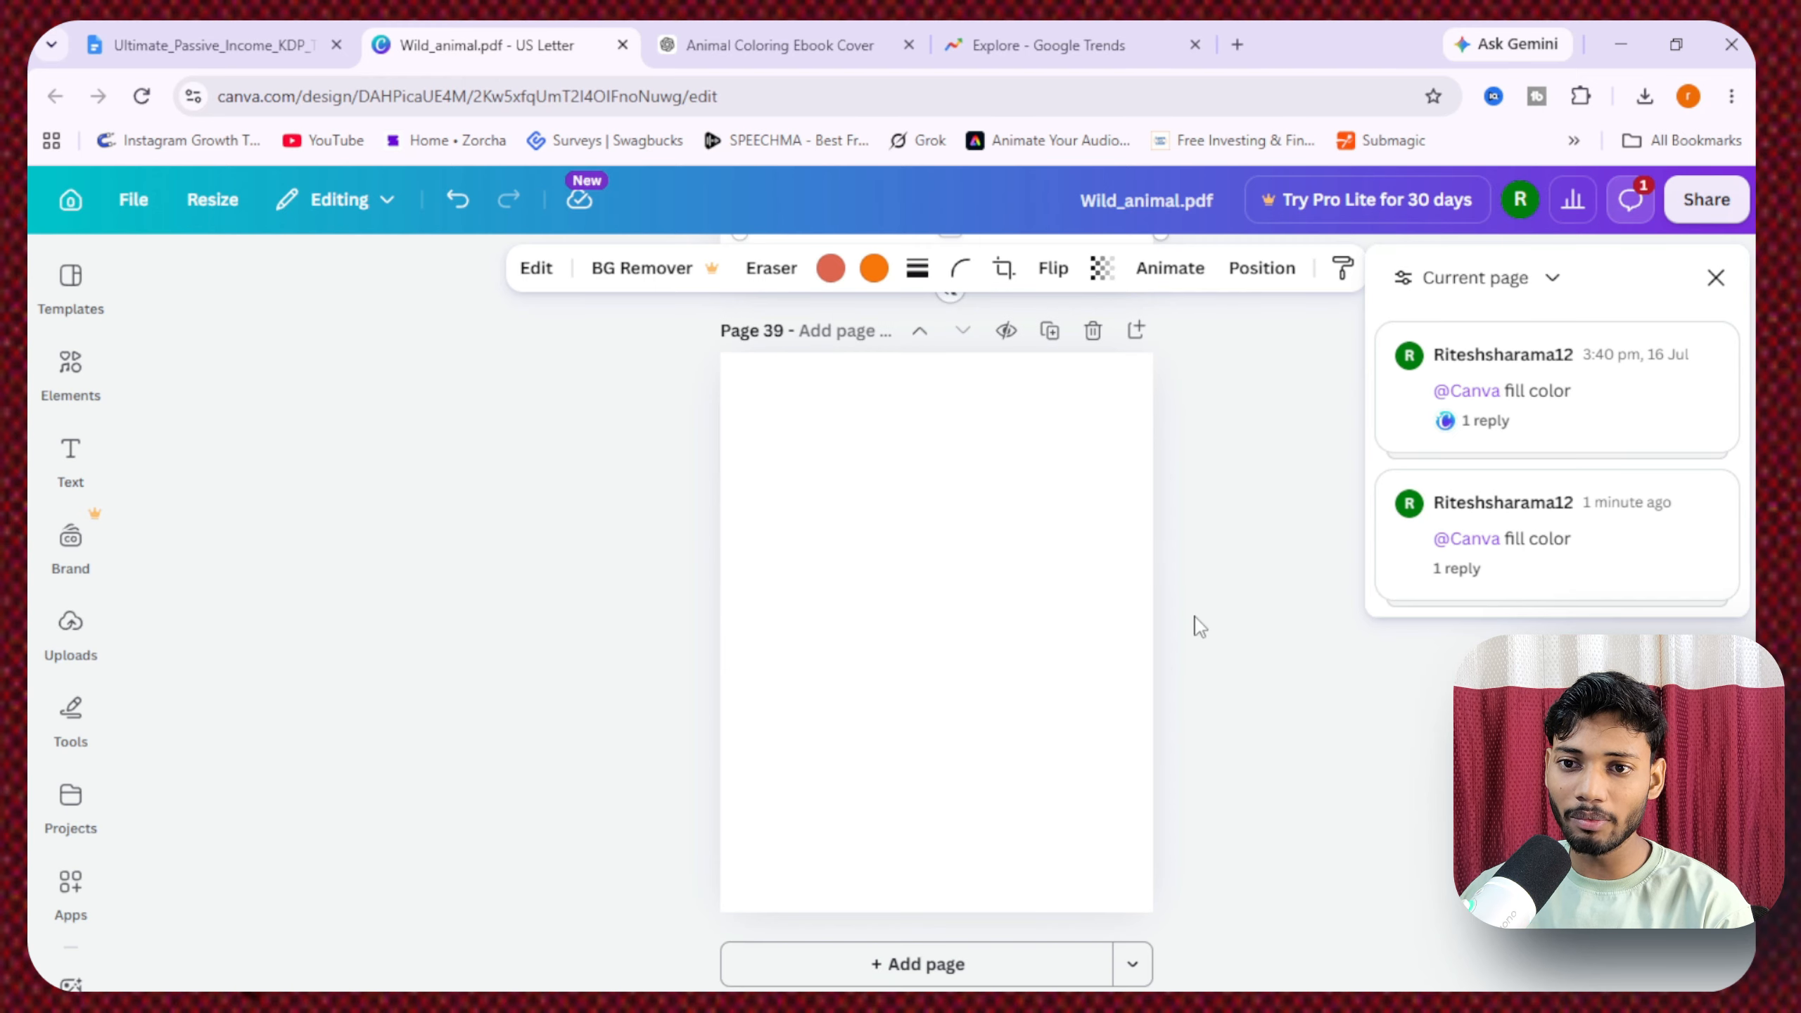
pyautogui.scroll(5, 1198, 626)
pyautogui.moveTo(909, 455); pyautogui.dragTo(905, 973)
pyautogui.scroll(-5, 1298, 781)
pyautogui.moveTo(962, 544); pyautogui.dragTo(955, 609)
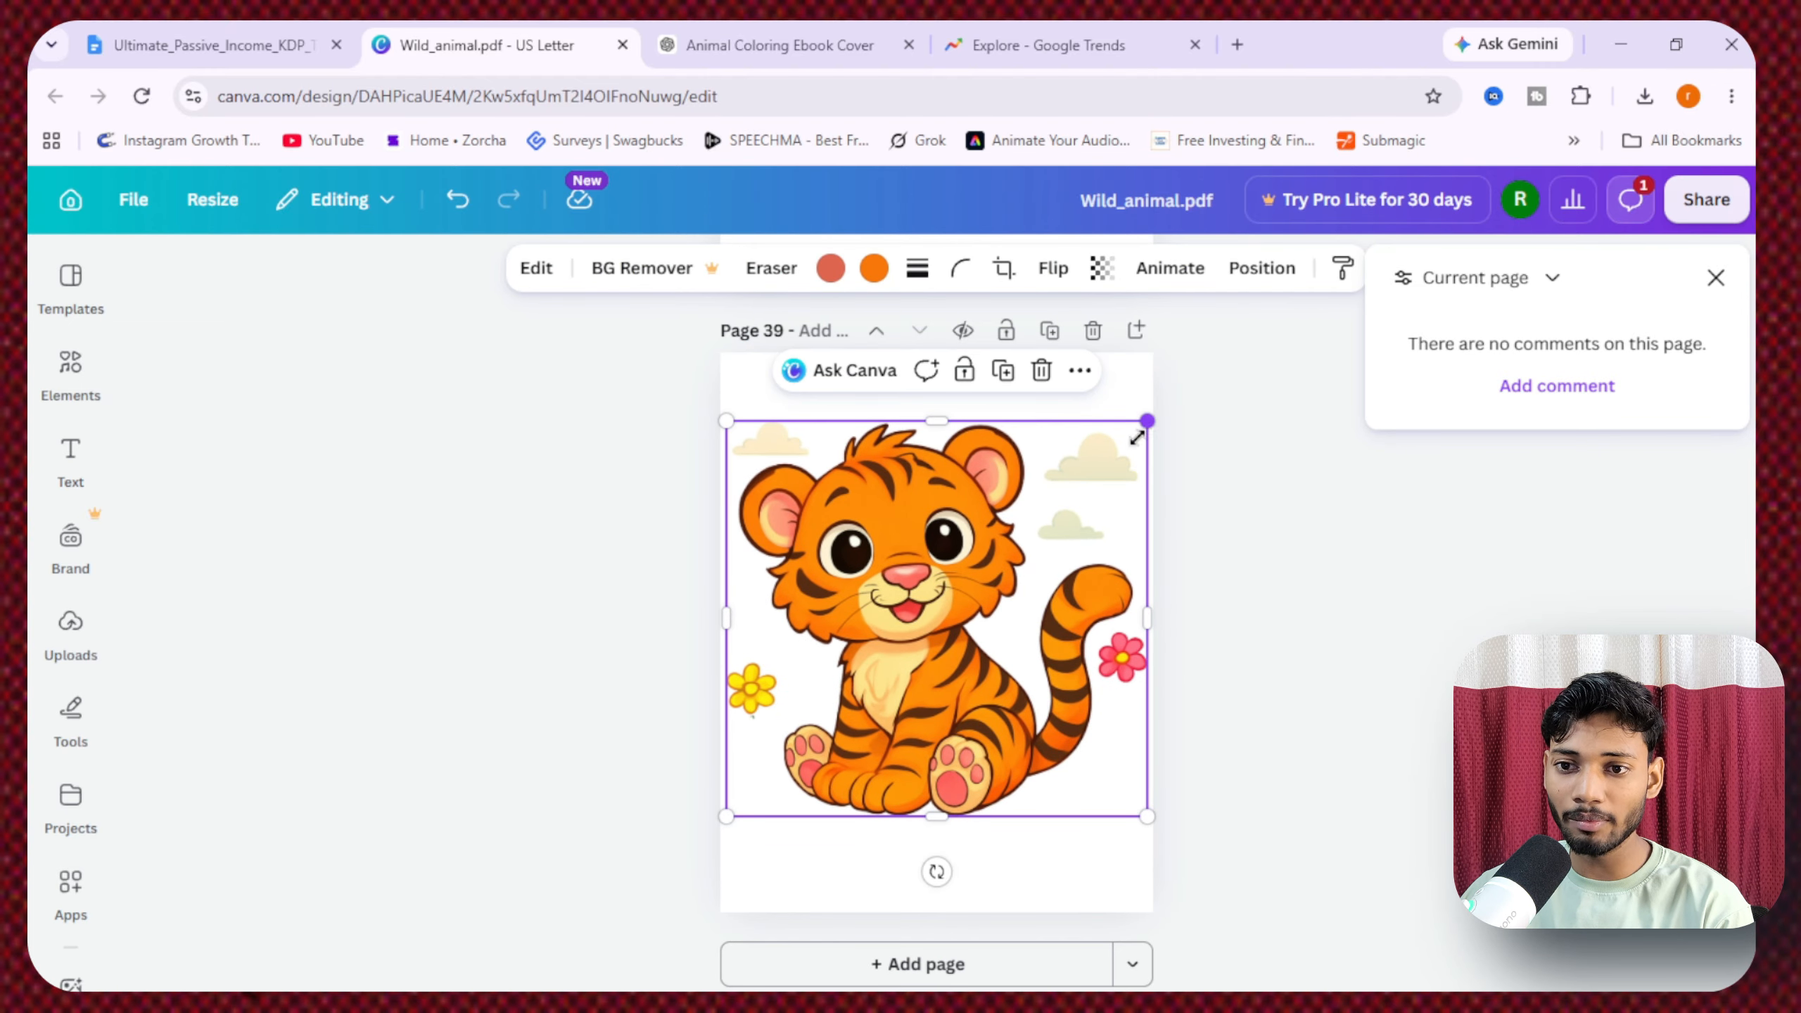
# - Shrink the colored tiger image and center it horizontally on page 39, leaving the comments closed
pyautogui.moveTo(1138, 438); pyautogui.dragTo(1086, 477)
pyautogui.moveTo(928, 583); pyautogui.dragTo(962, 589)
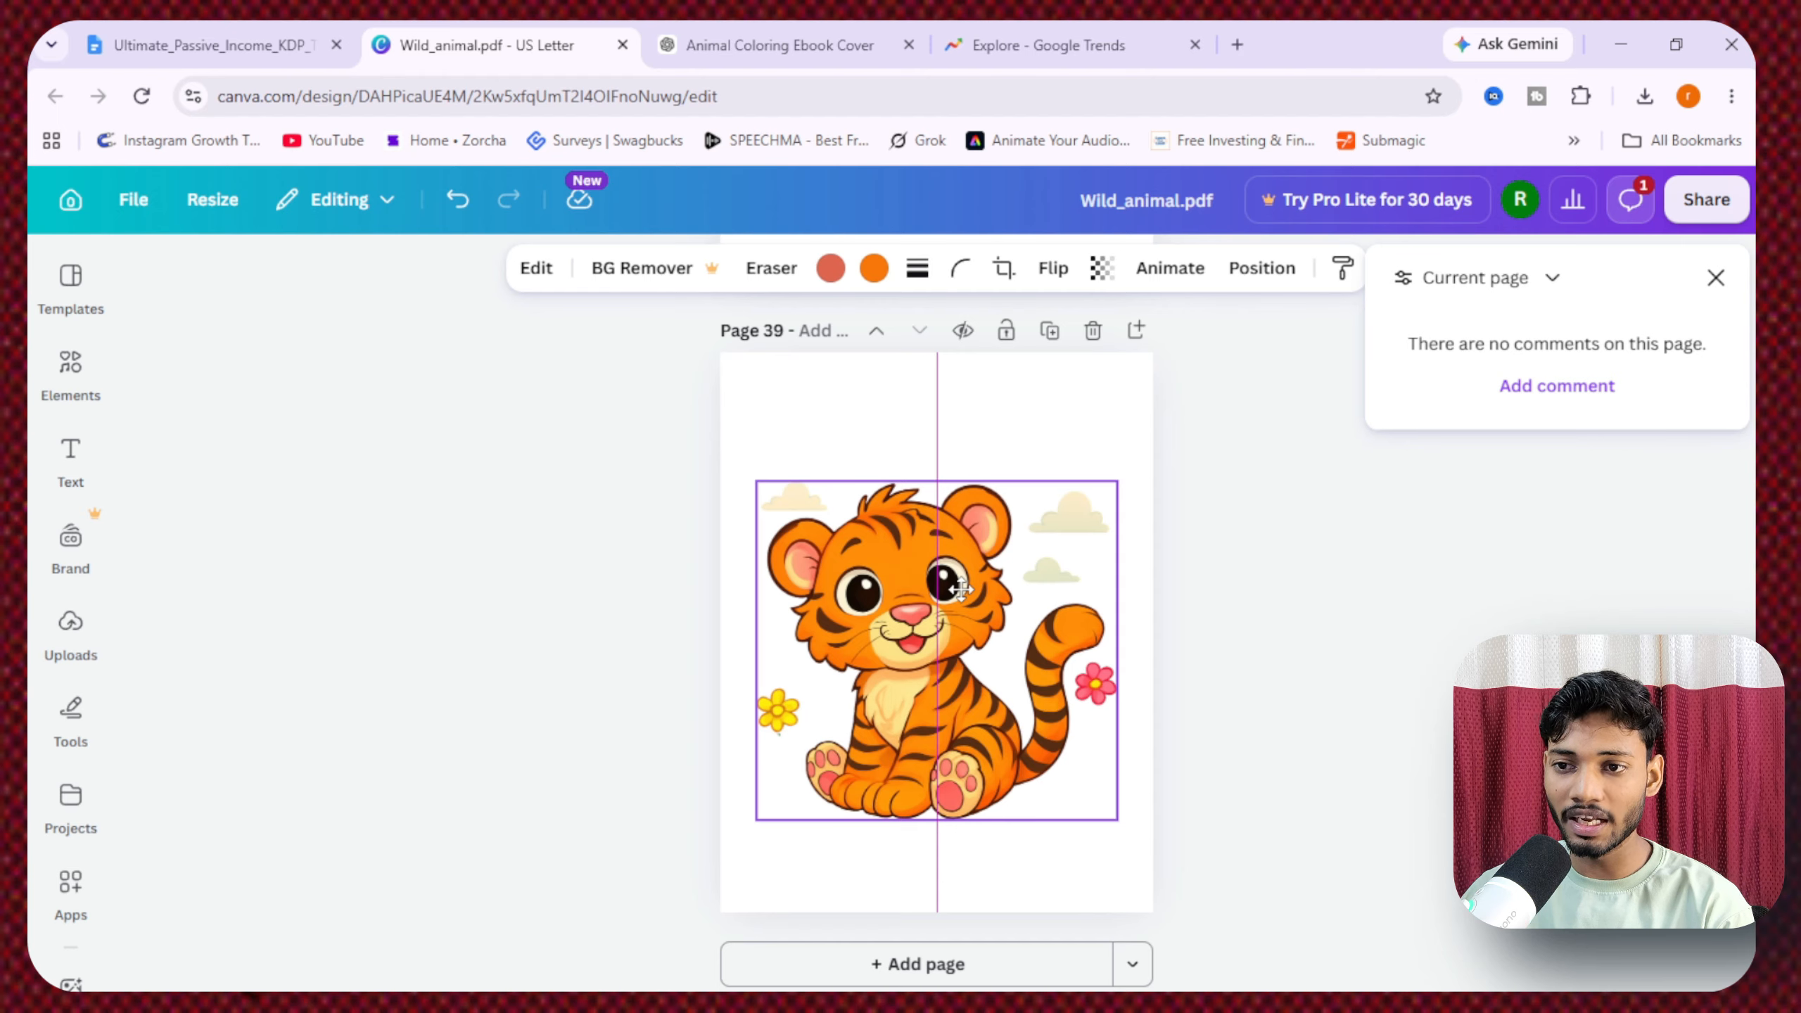
pyautogui.click(1265, 604)
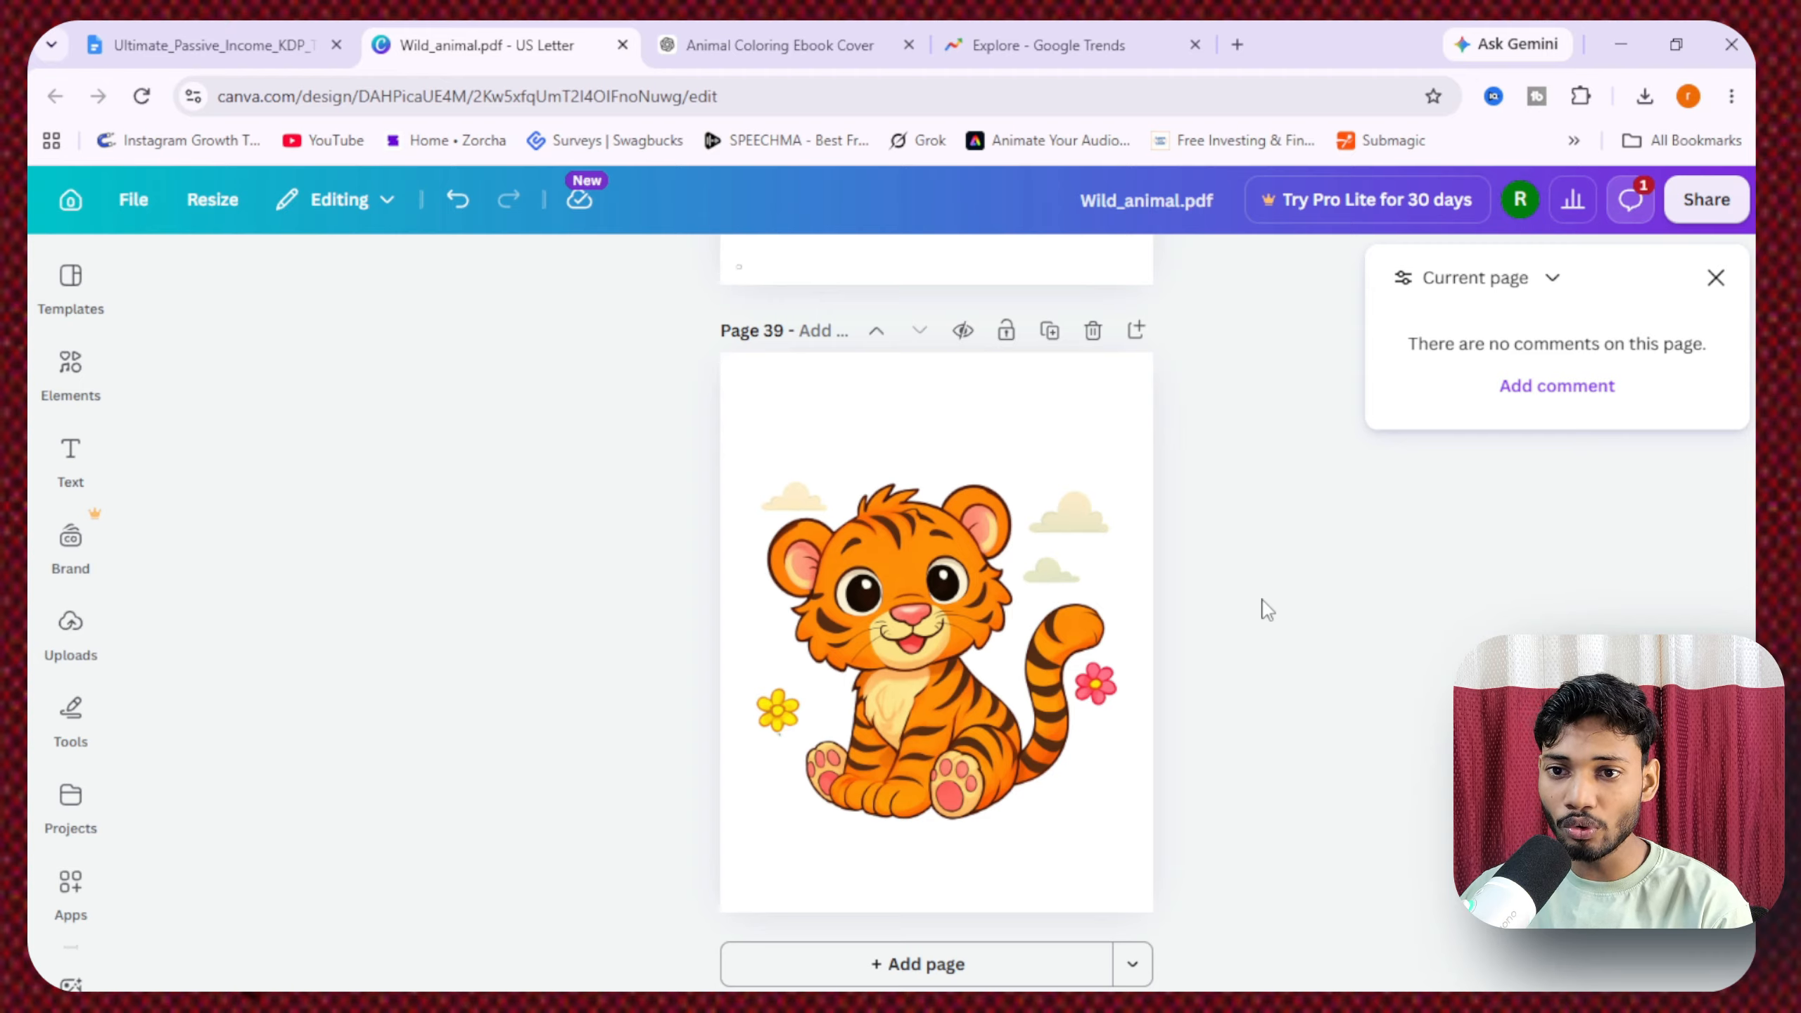
pyautogui.click(1715, 276)
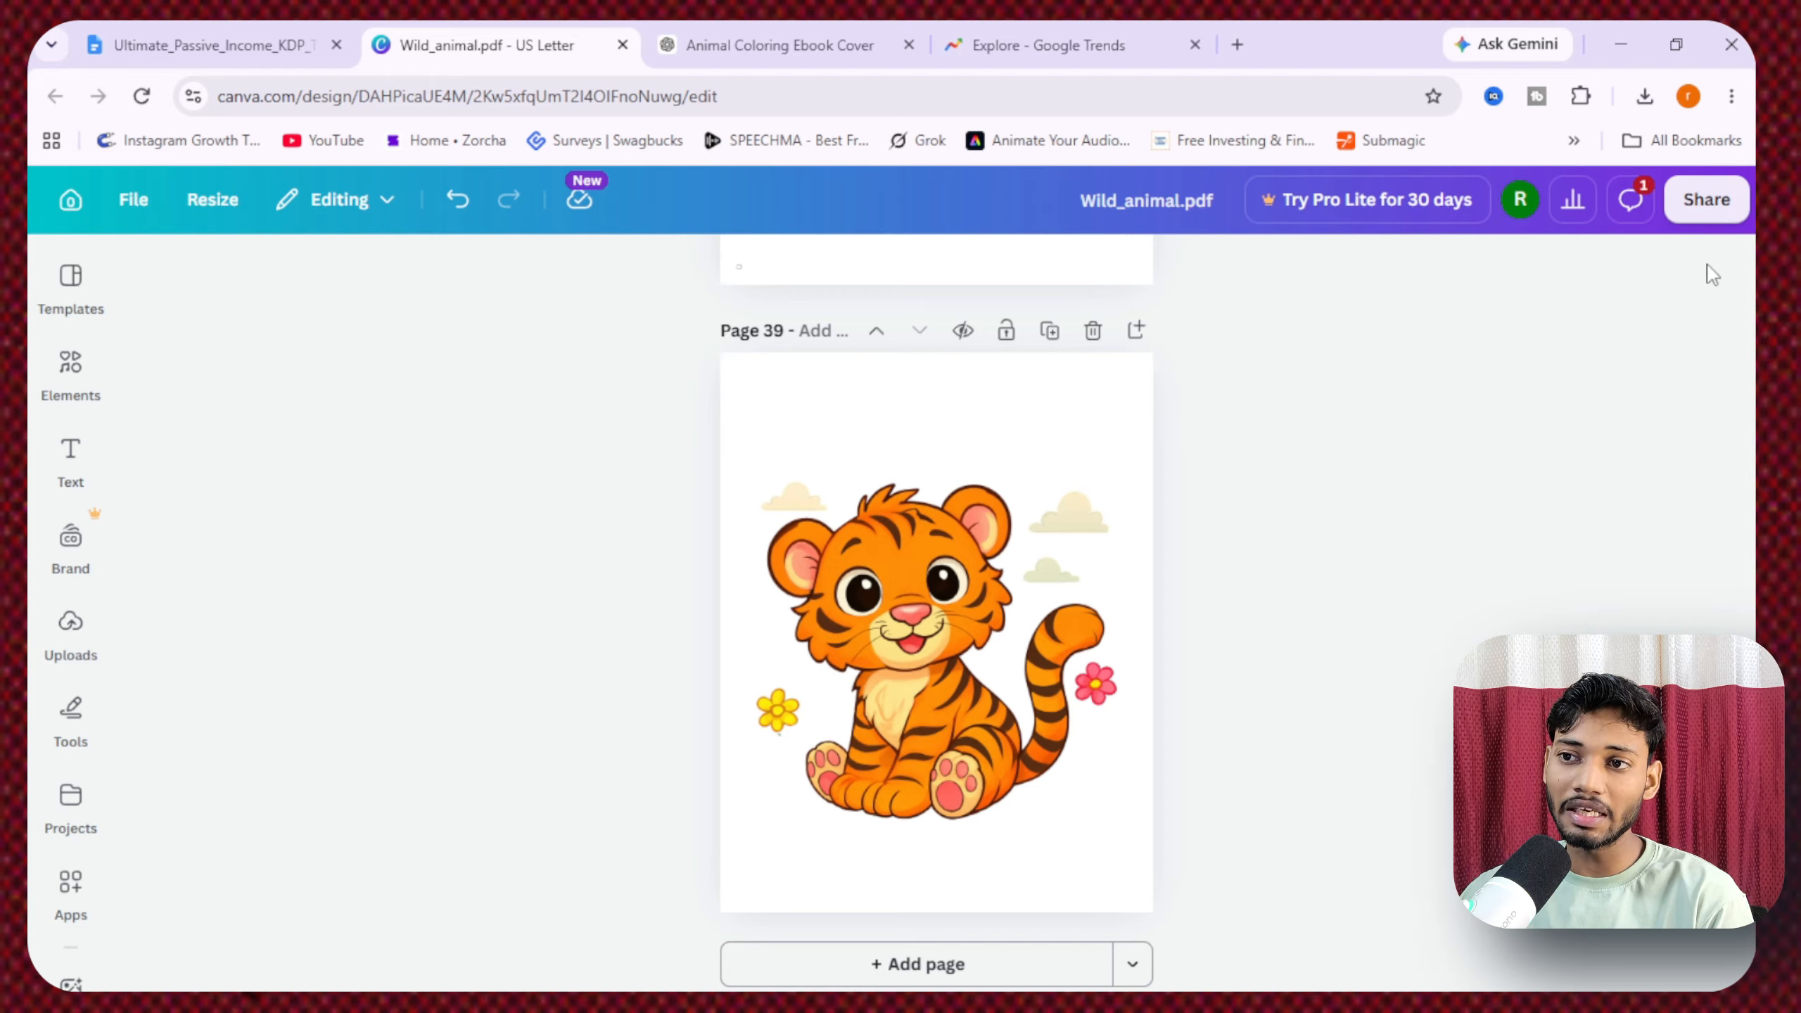
# - Download all 39 pages of the design with the PDF Print file type
pyautogui.click(1724, 208)
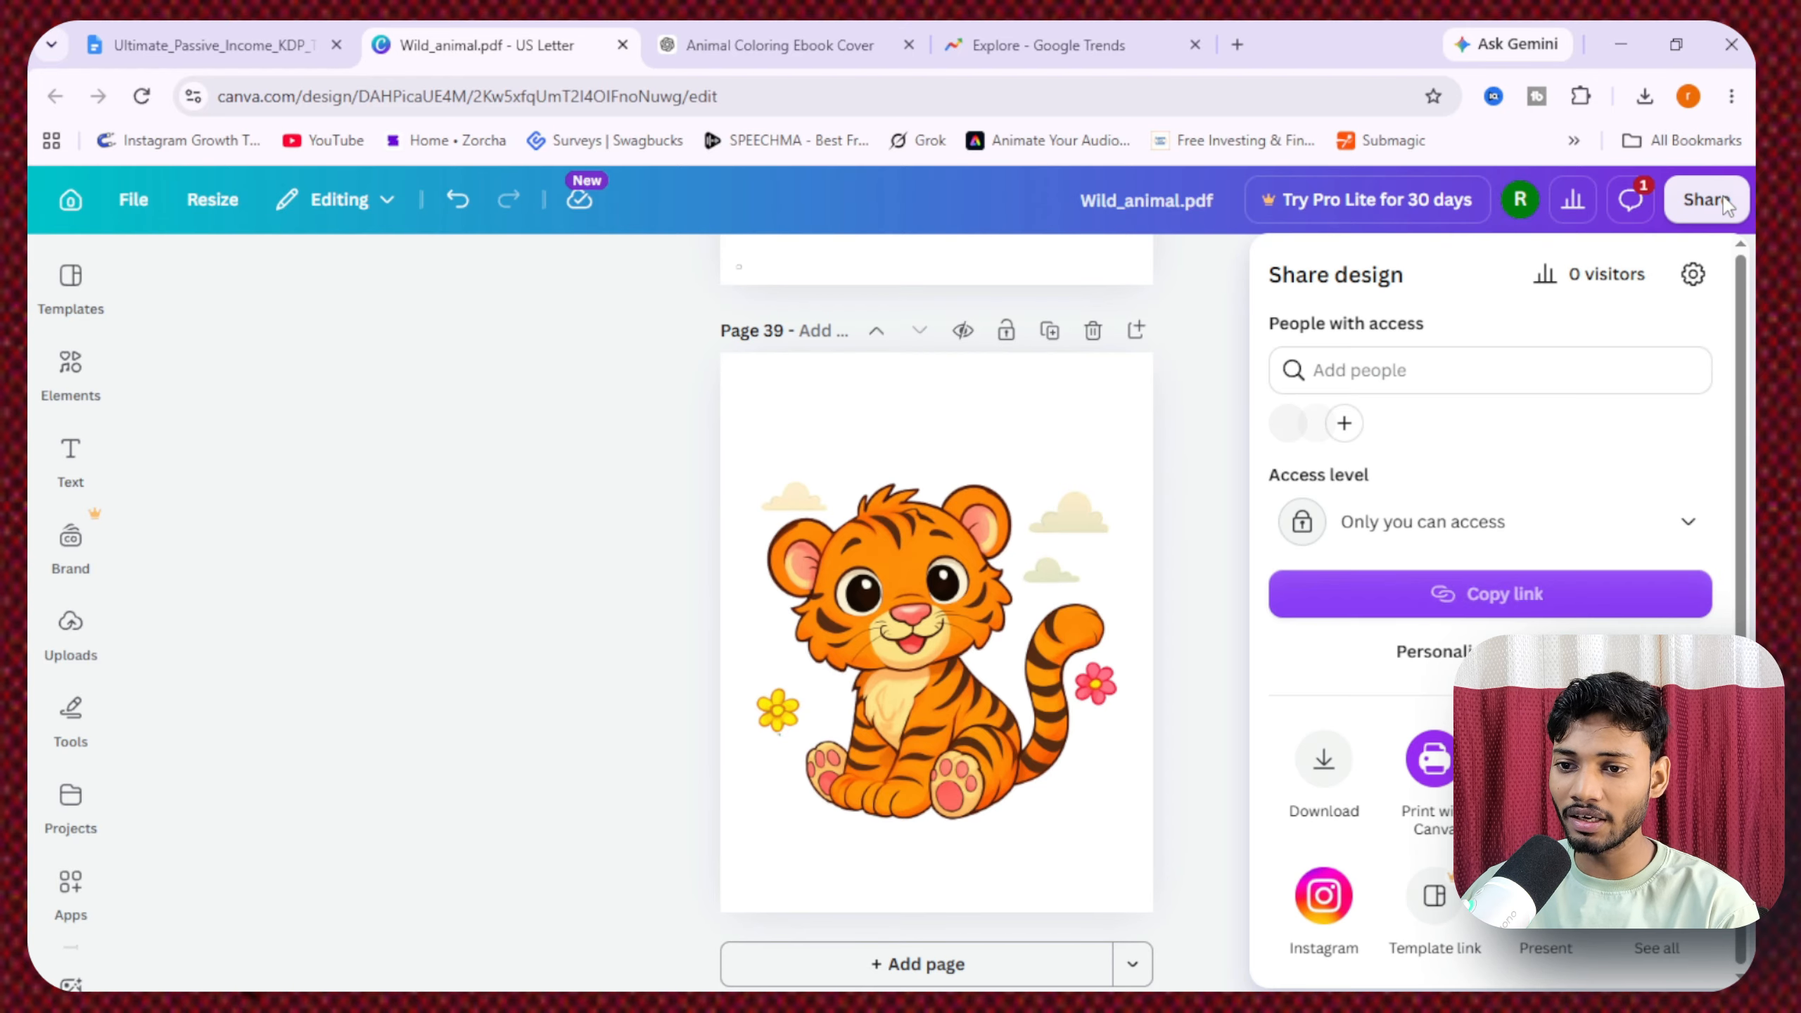
pyautogui.click(1323, 780)
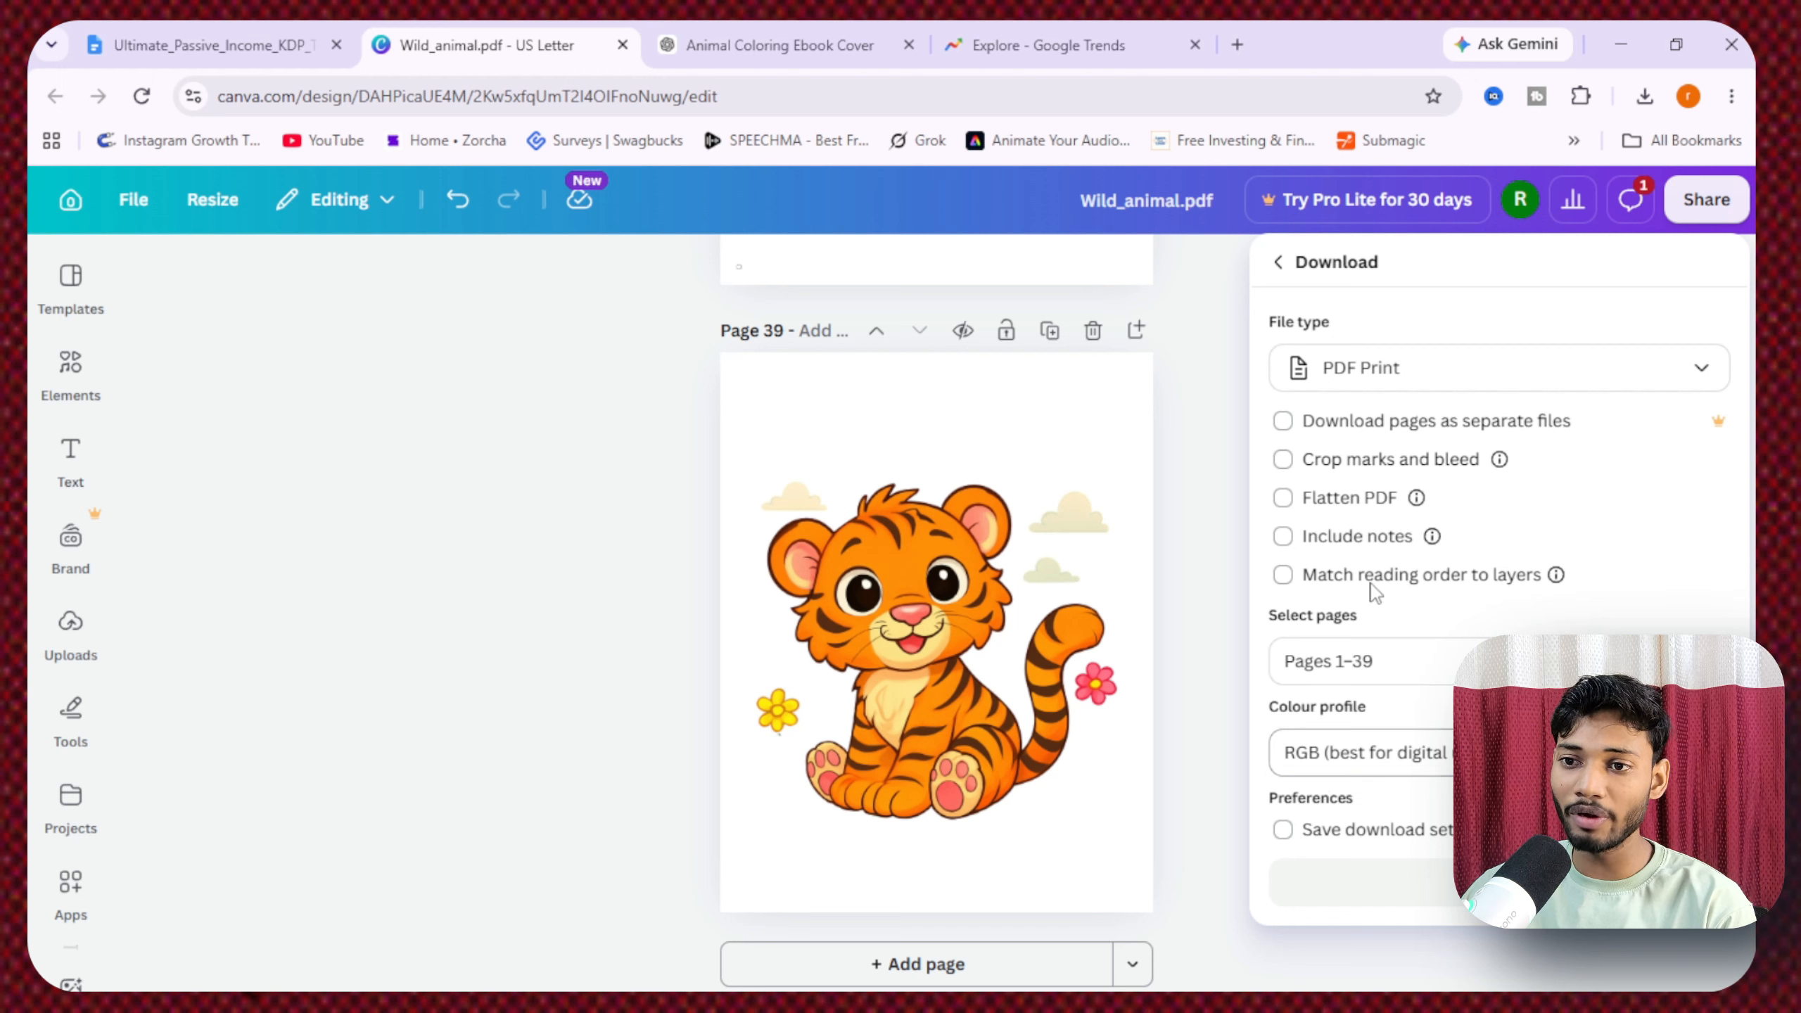
pyautogui.click(1405, 376)
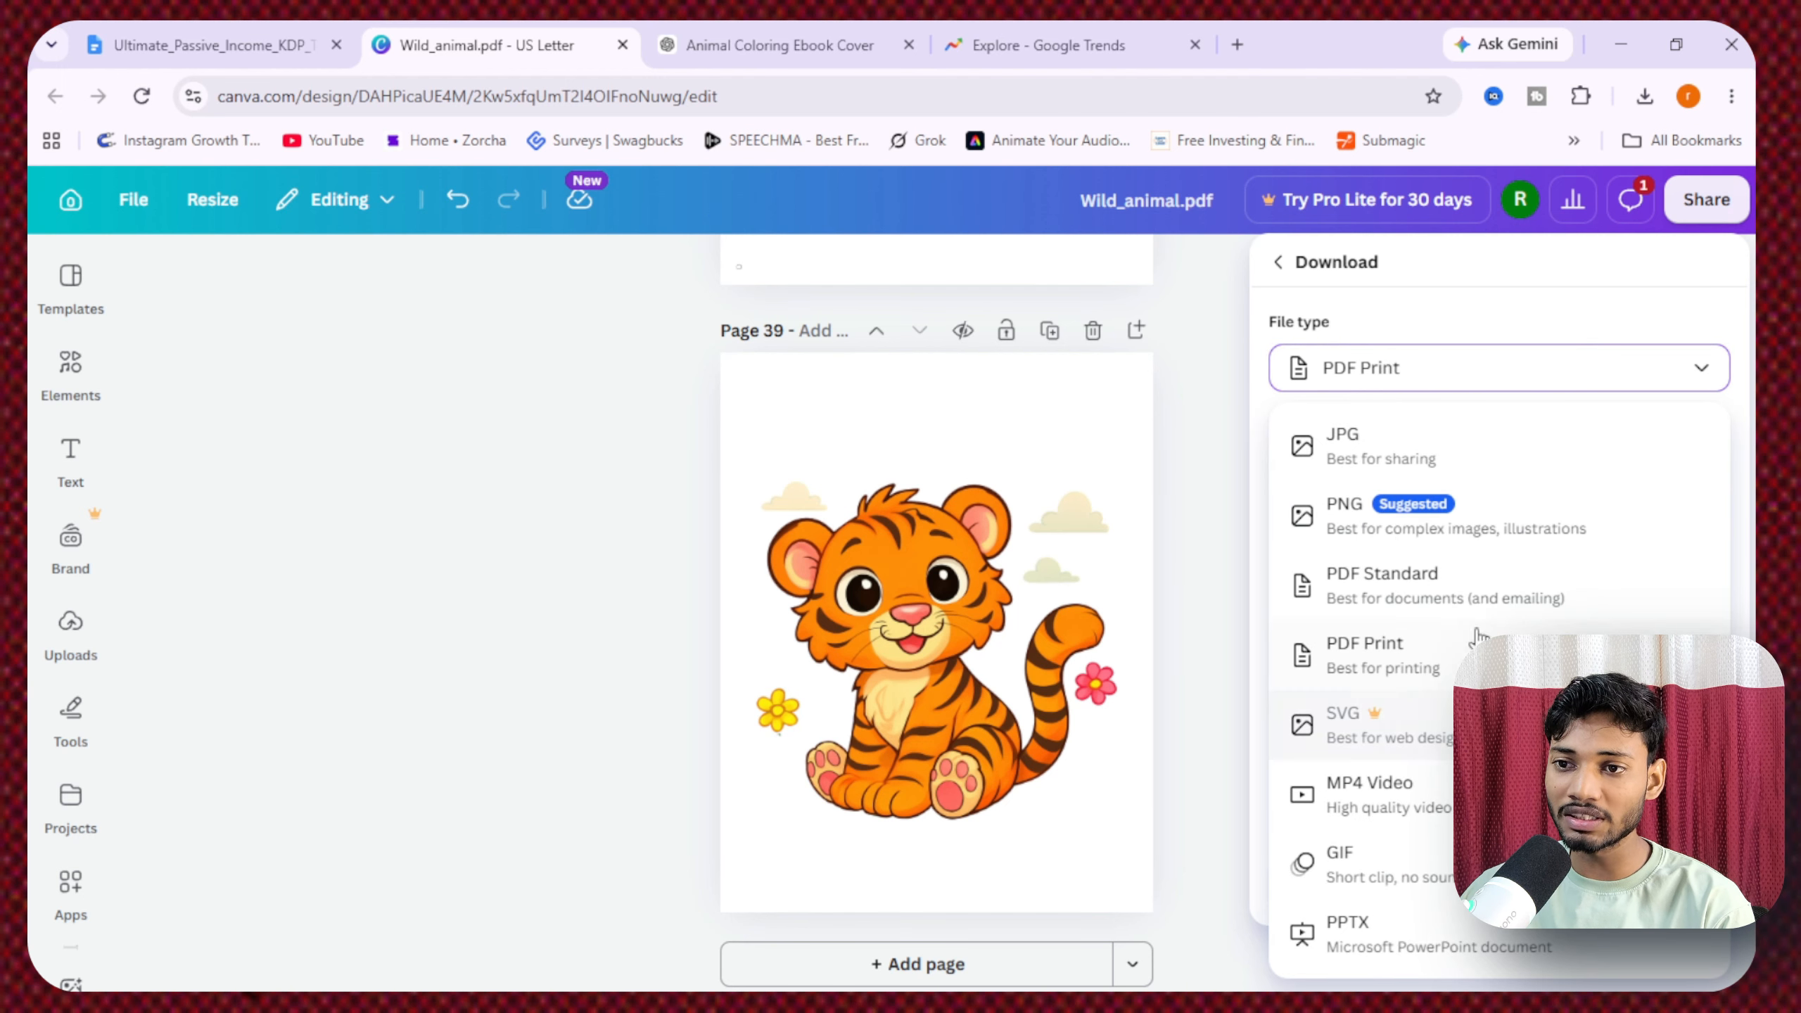
pyautogui.click(1425, 578)
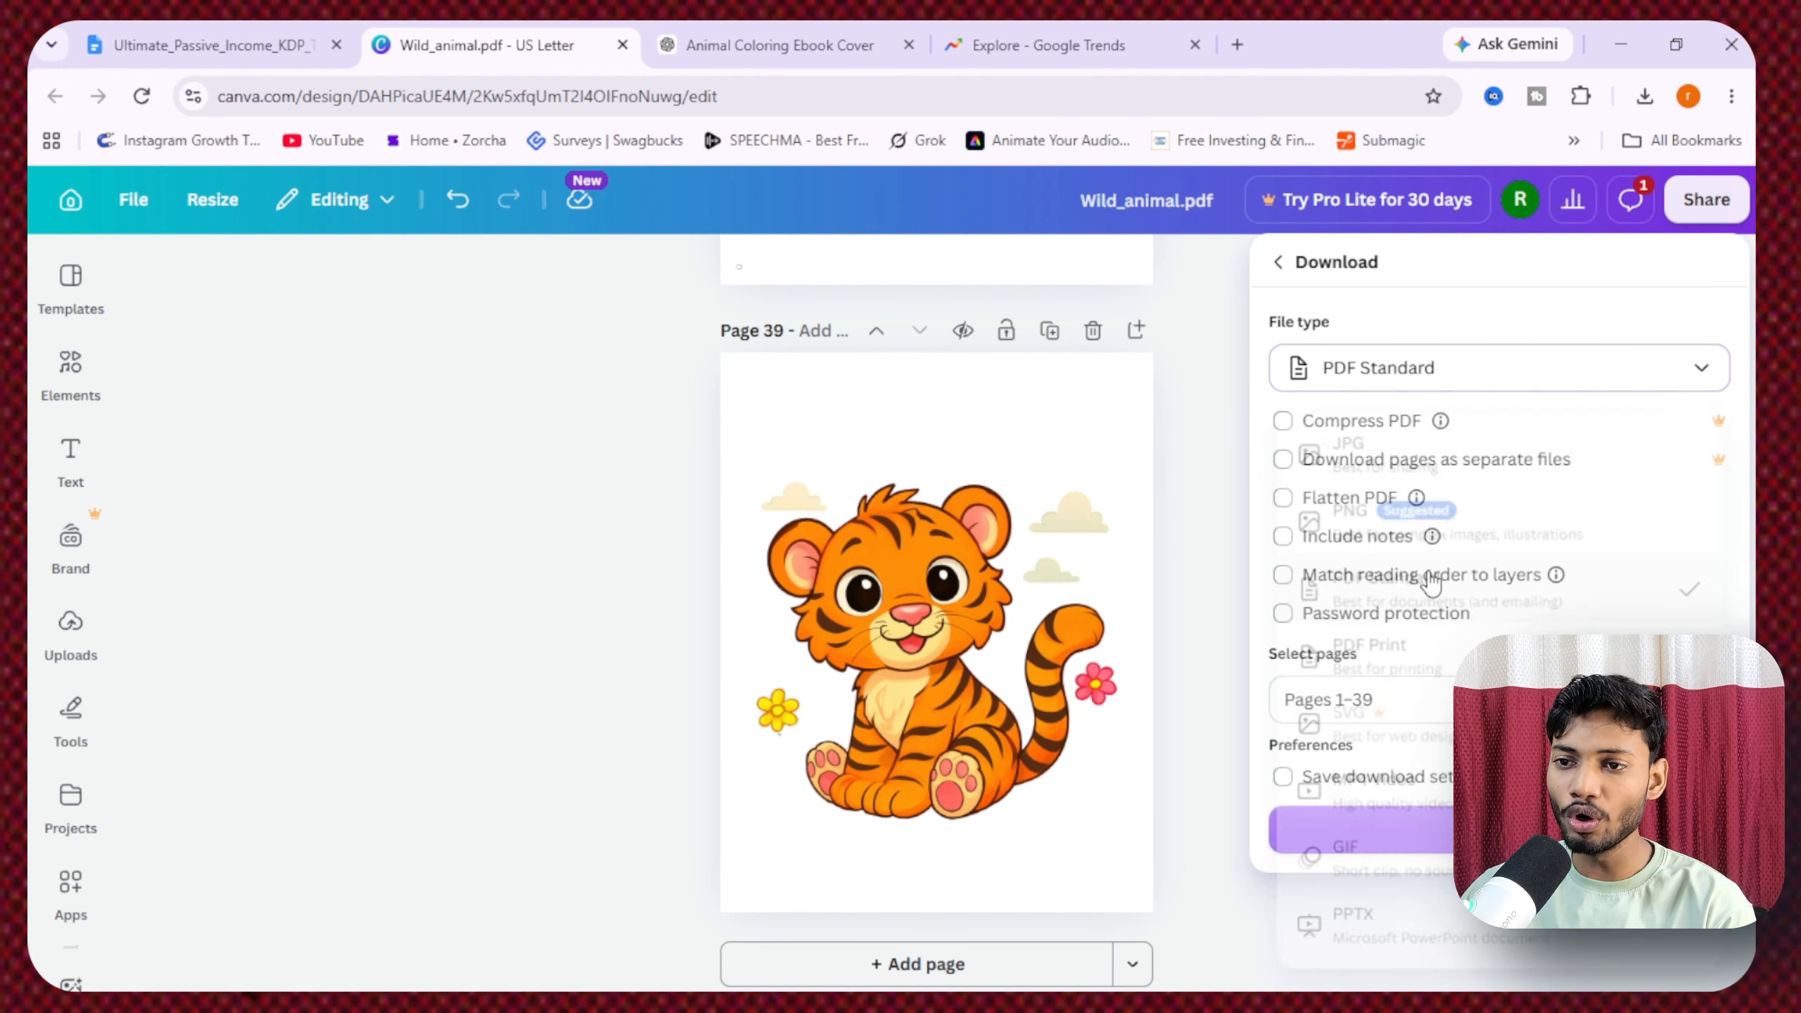
pyautogui.click(1464, 368)
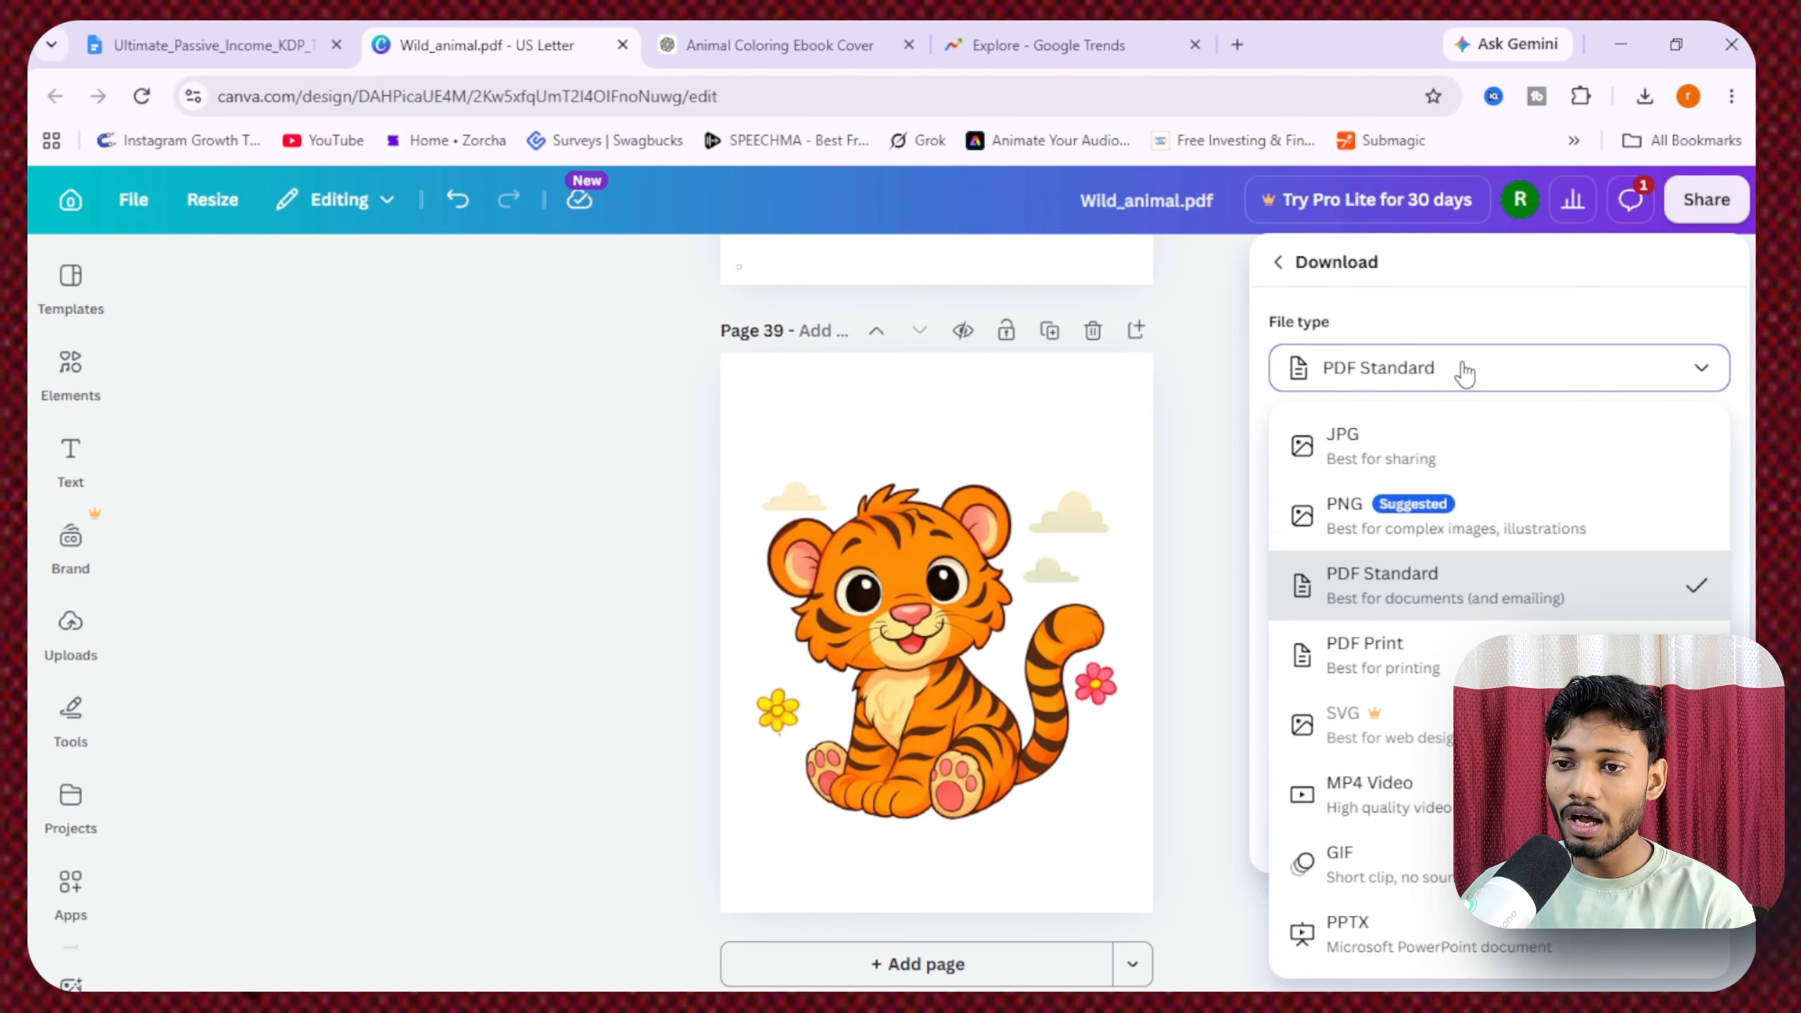
pyautogui.click(1421, 669)
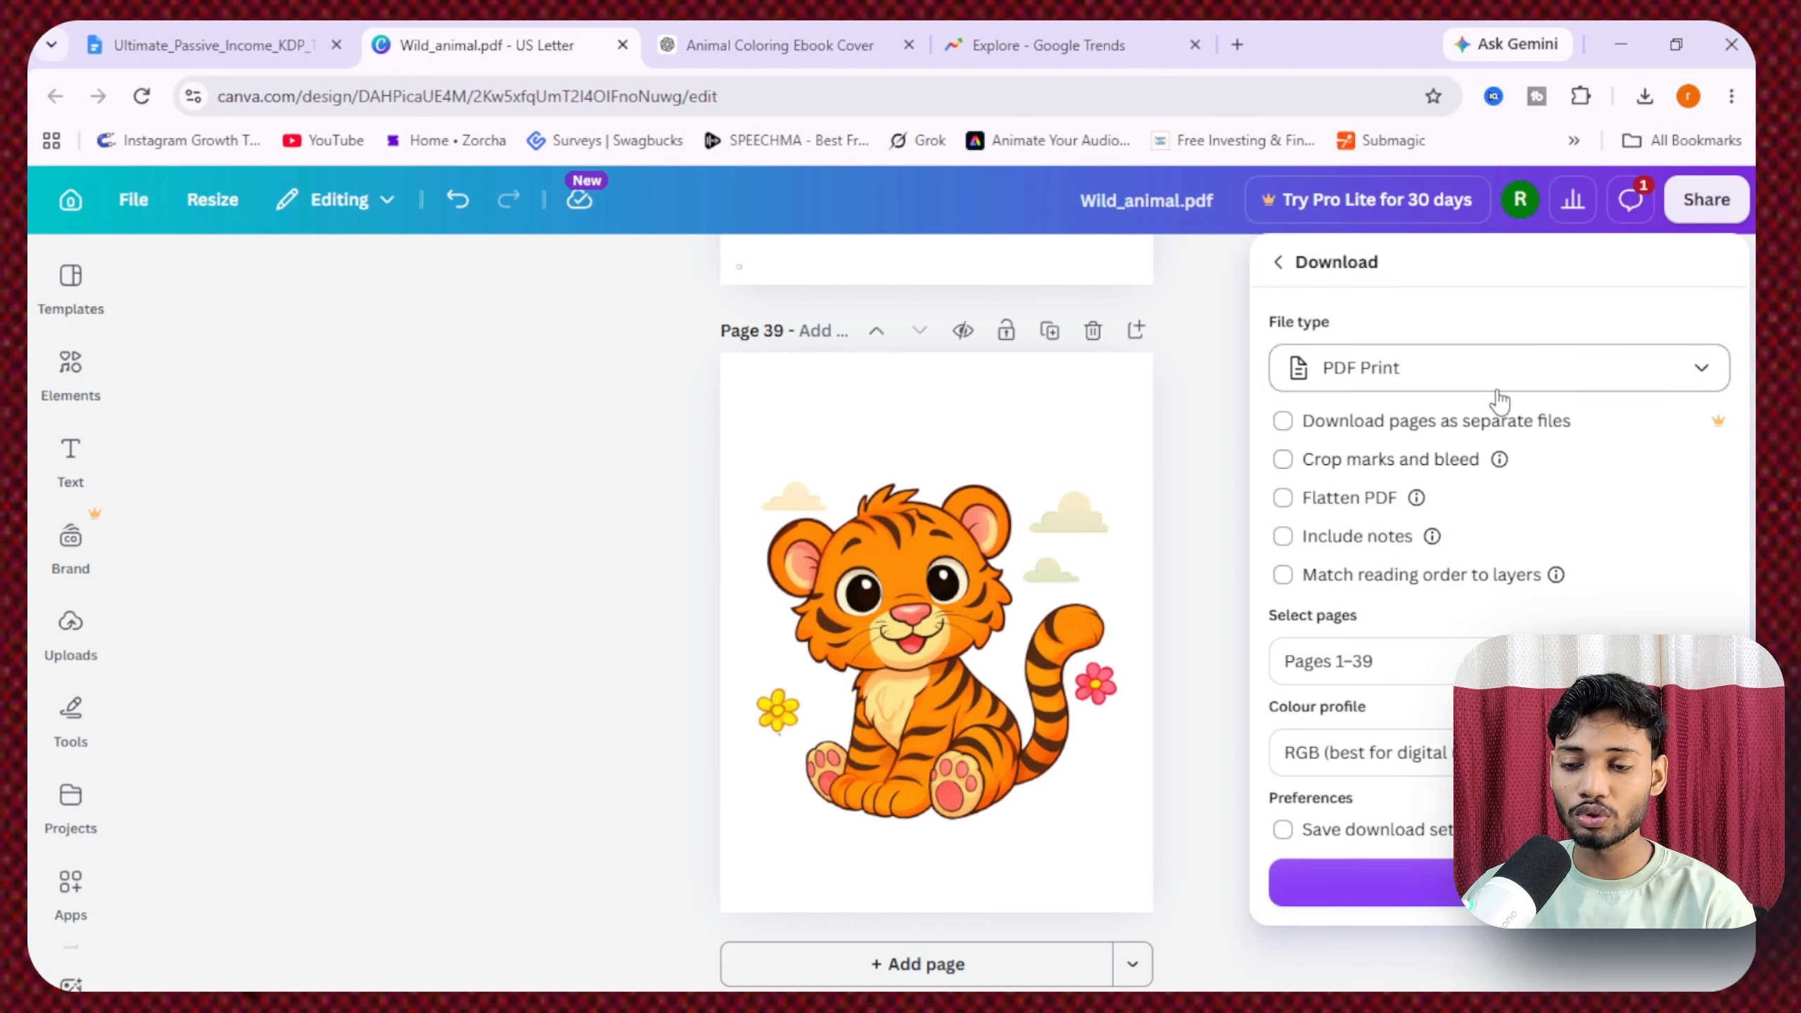
pyautogui.click(1463, 906)
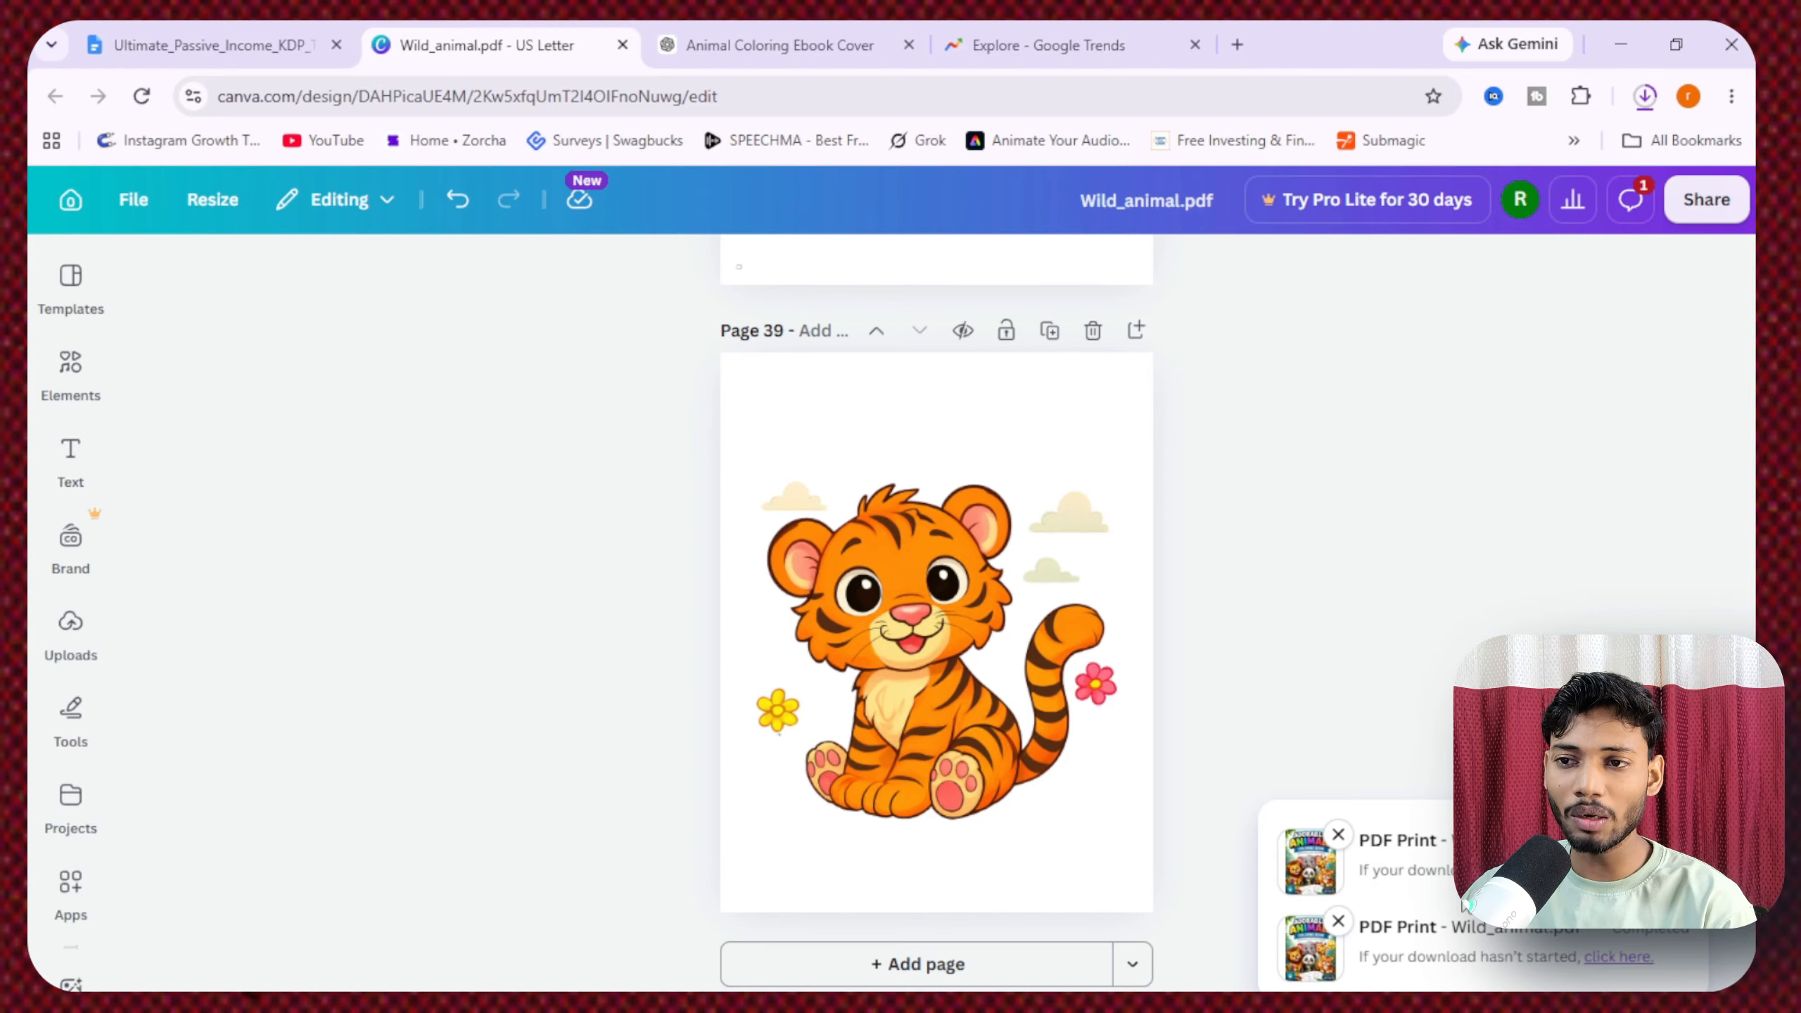
# - Open the page selection of the PDF Print download and check the browser's recent downloads
pyautogui.scroll(15, 1287, 715)
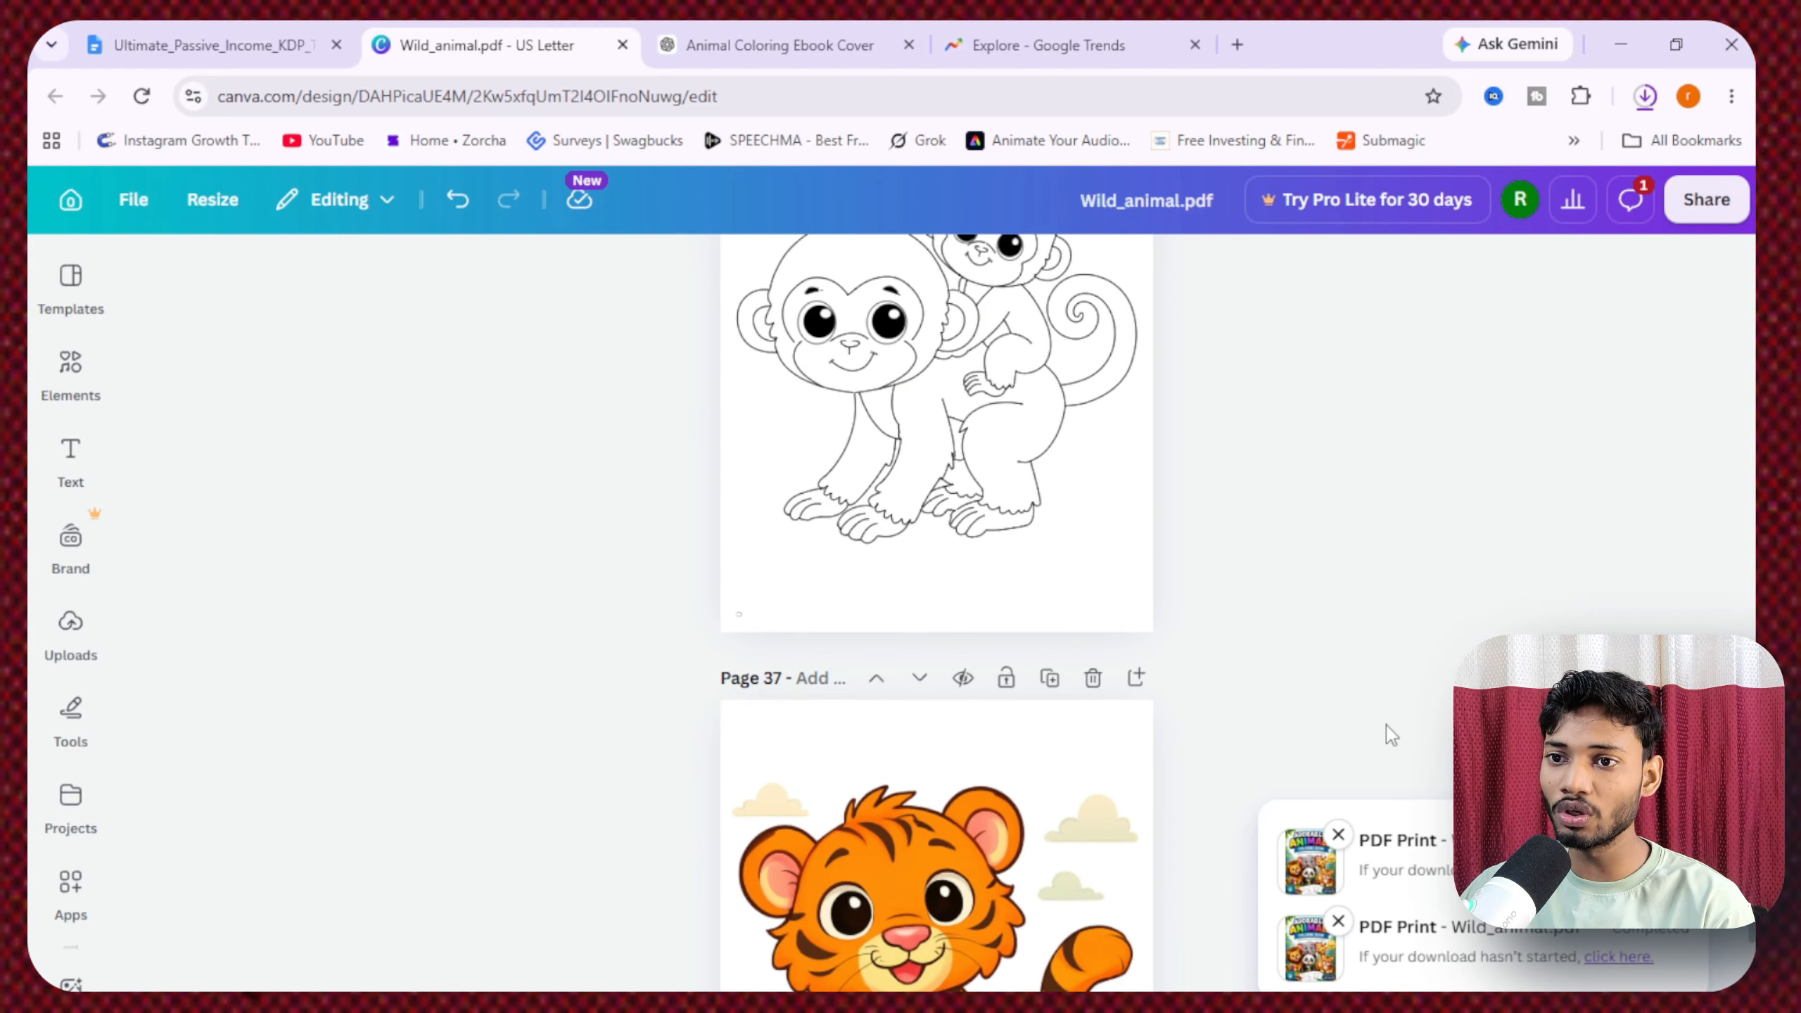
pyautogui.click(1678, 208)
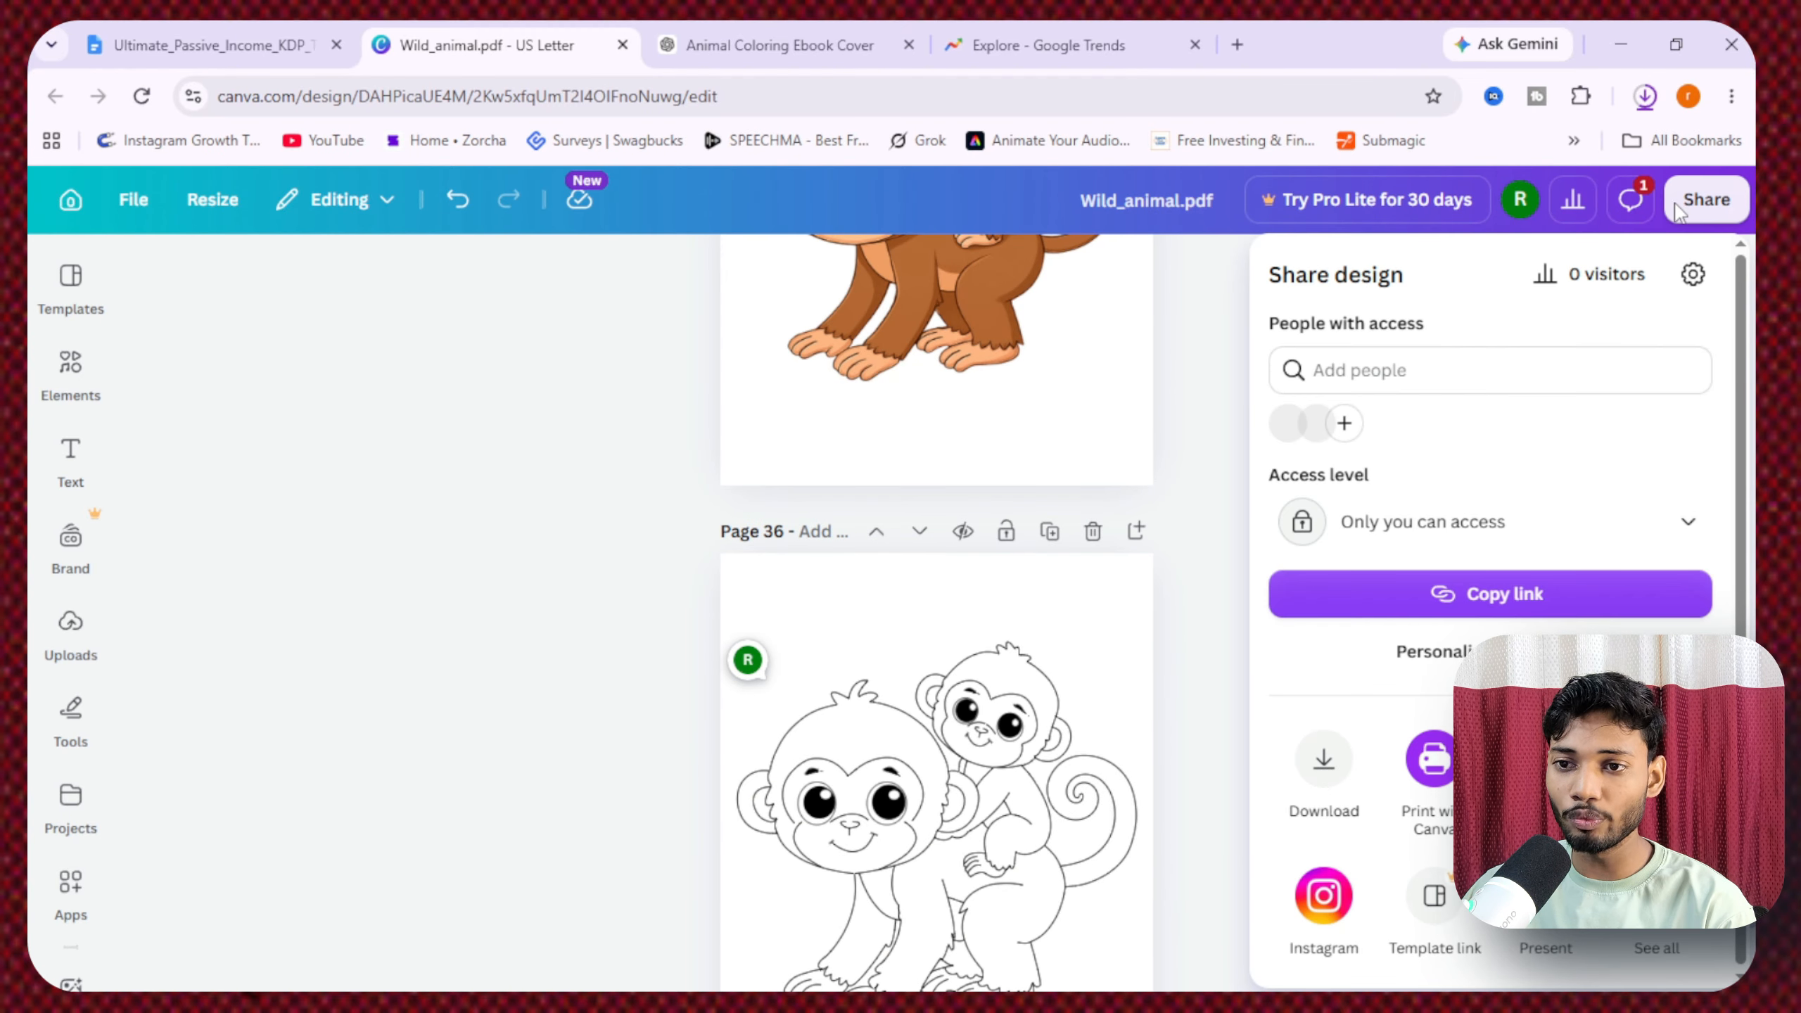
pyautogui.click(1319, 789)
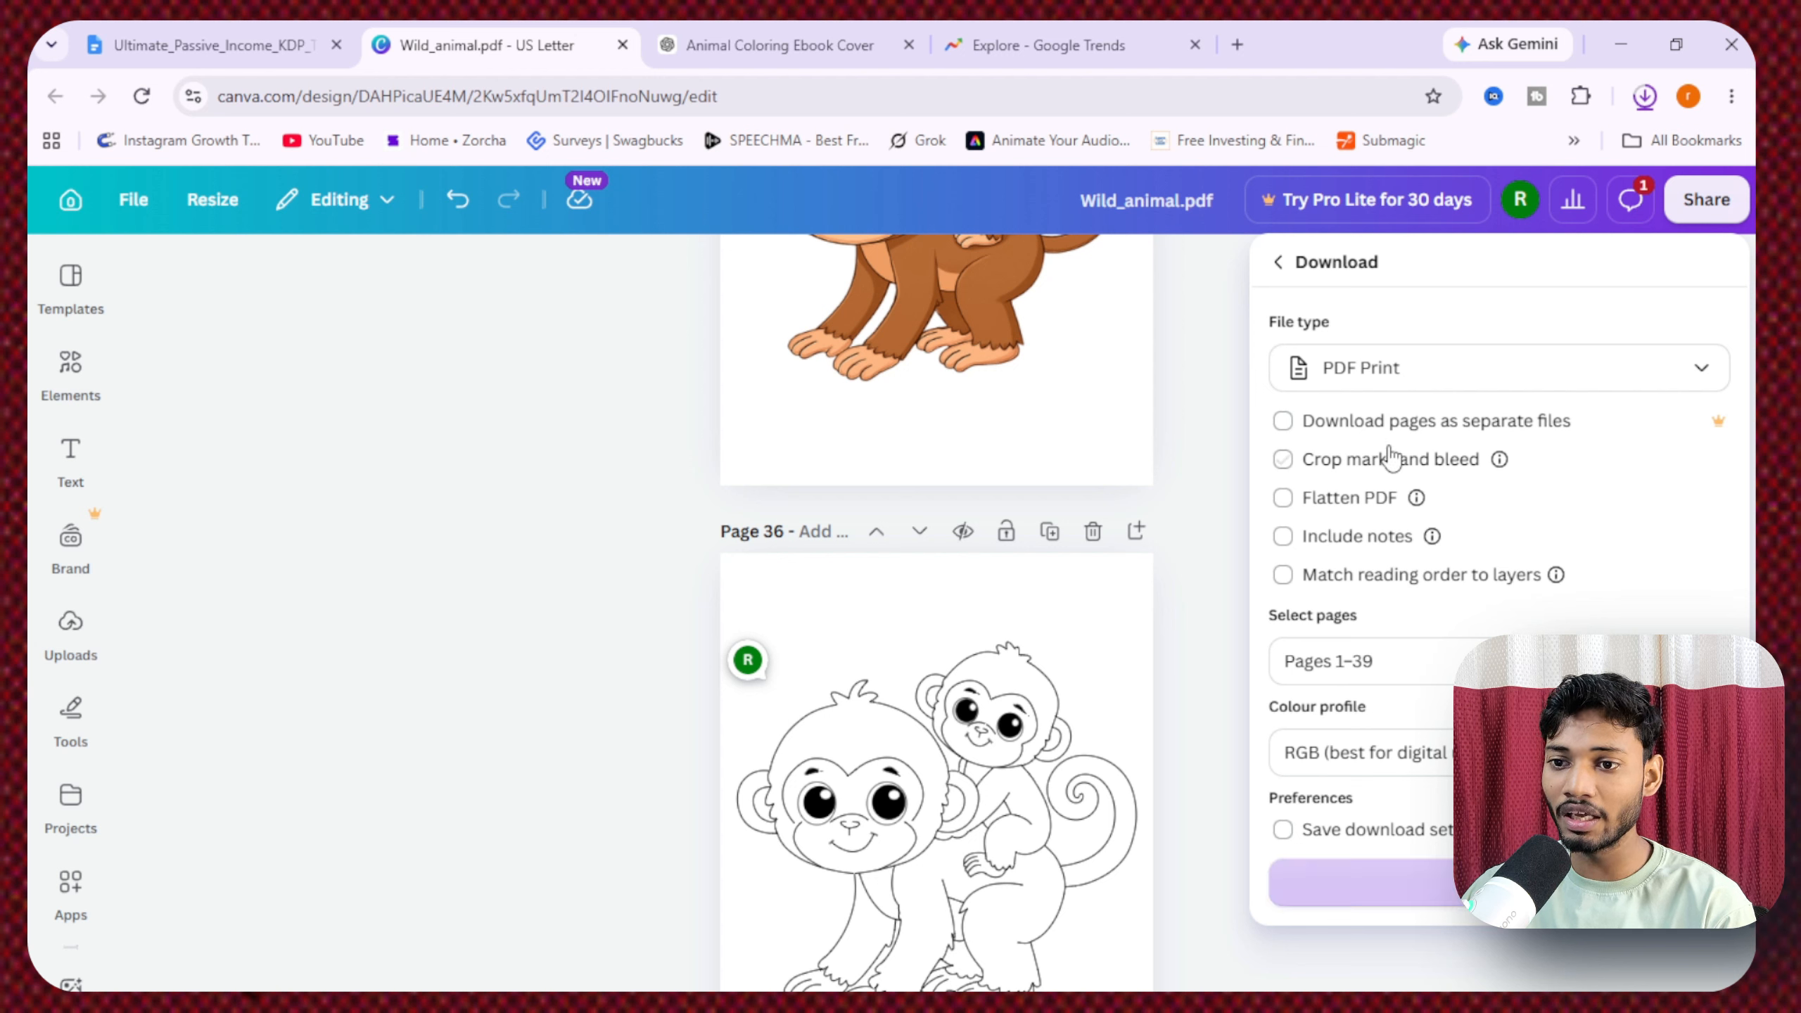
pyautogui.click(1347, 661)
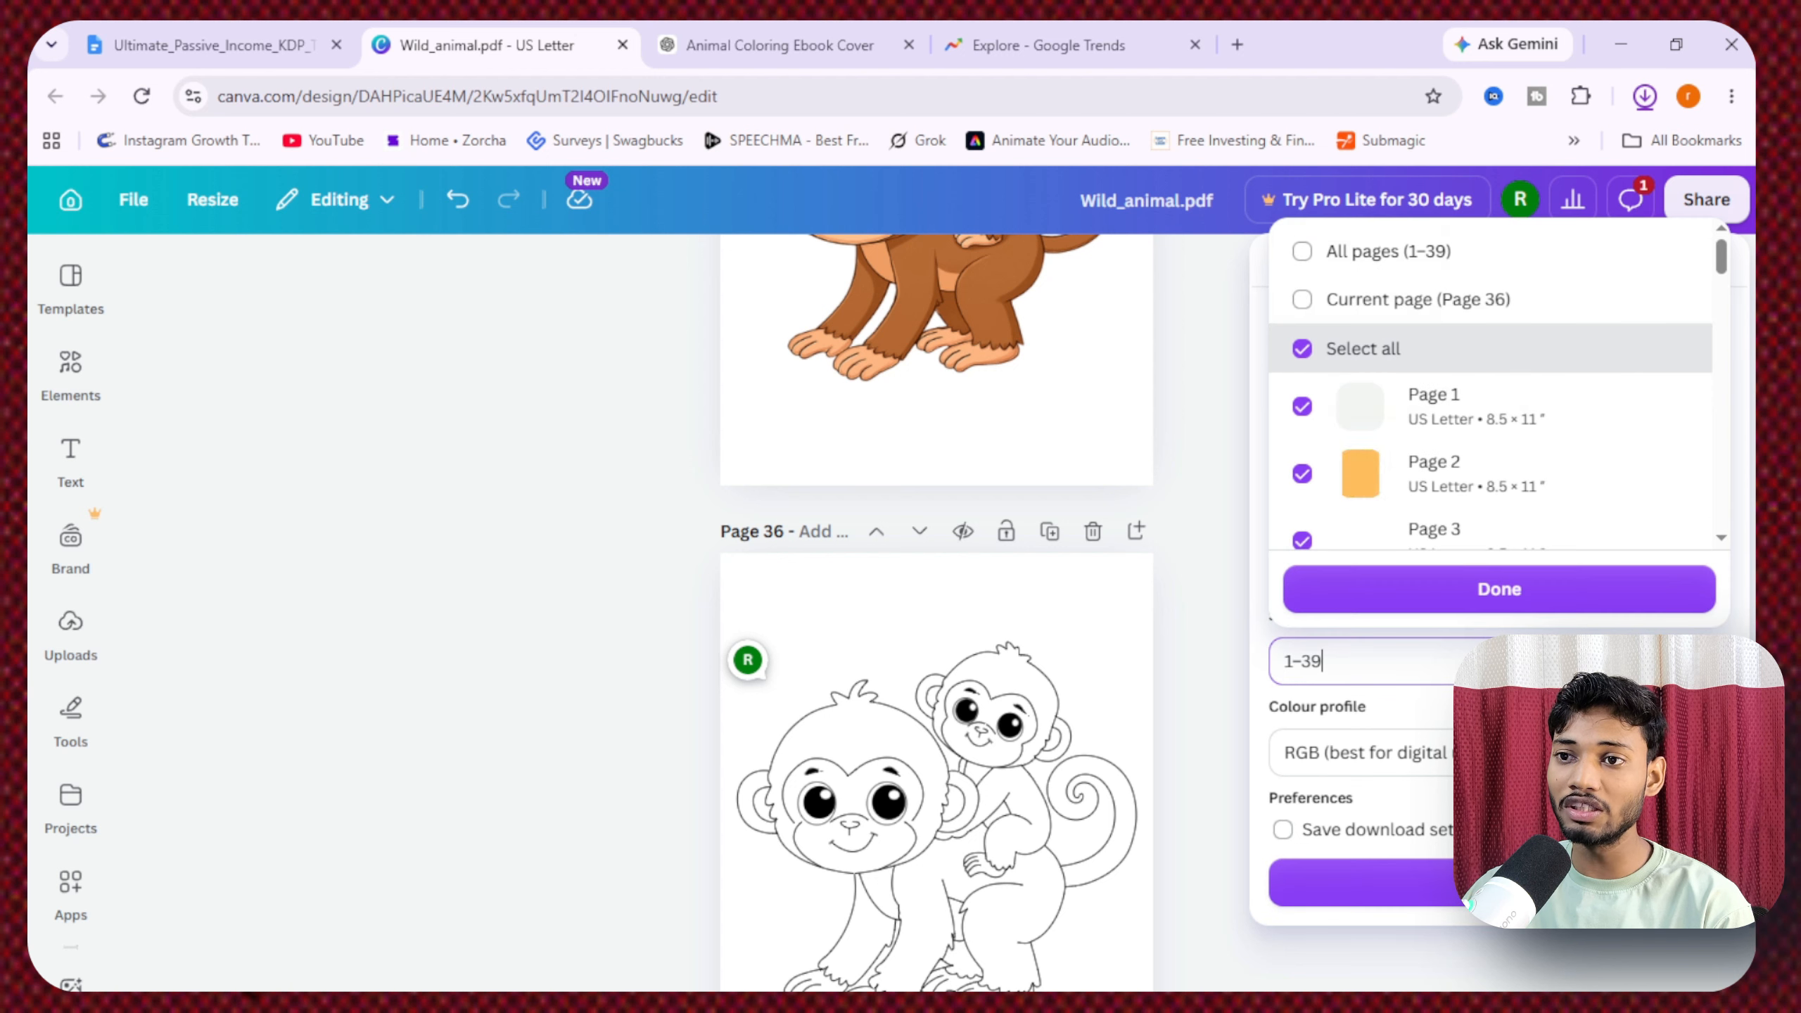
pyautogui.click(1644, 96)
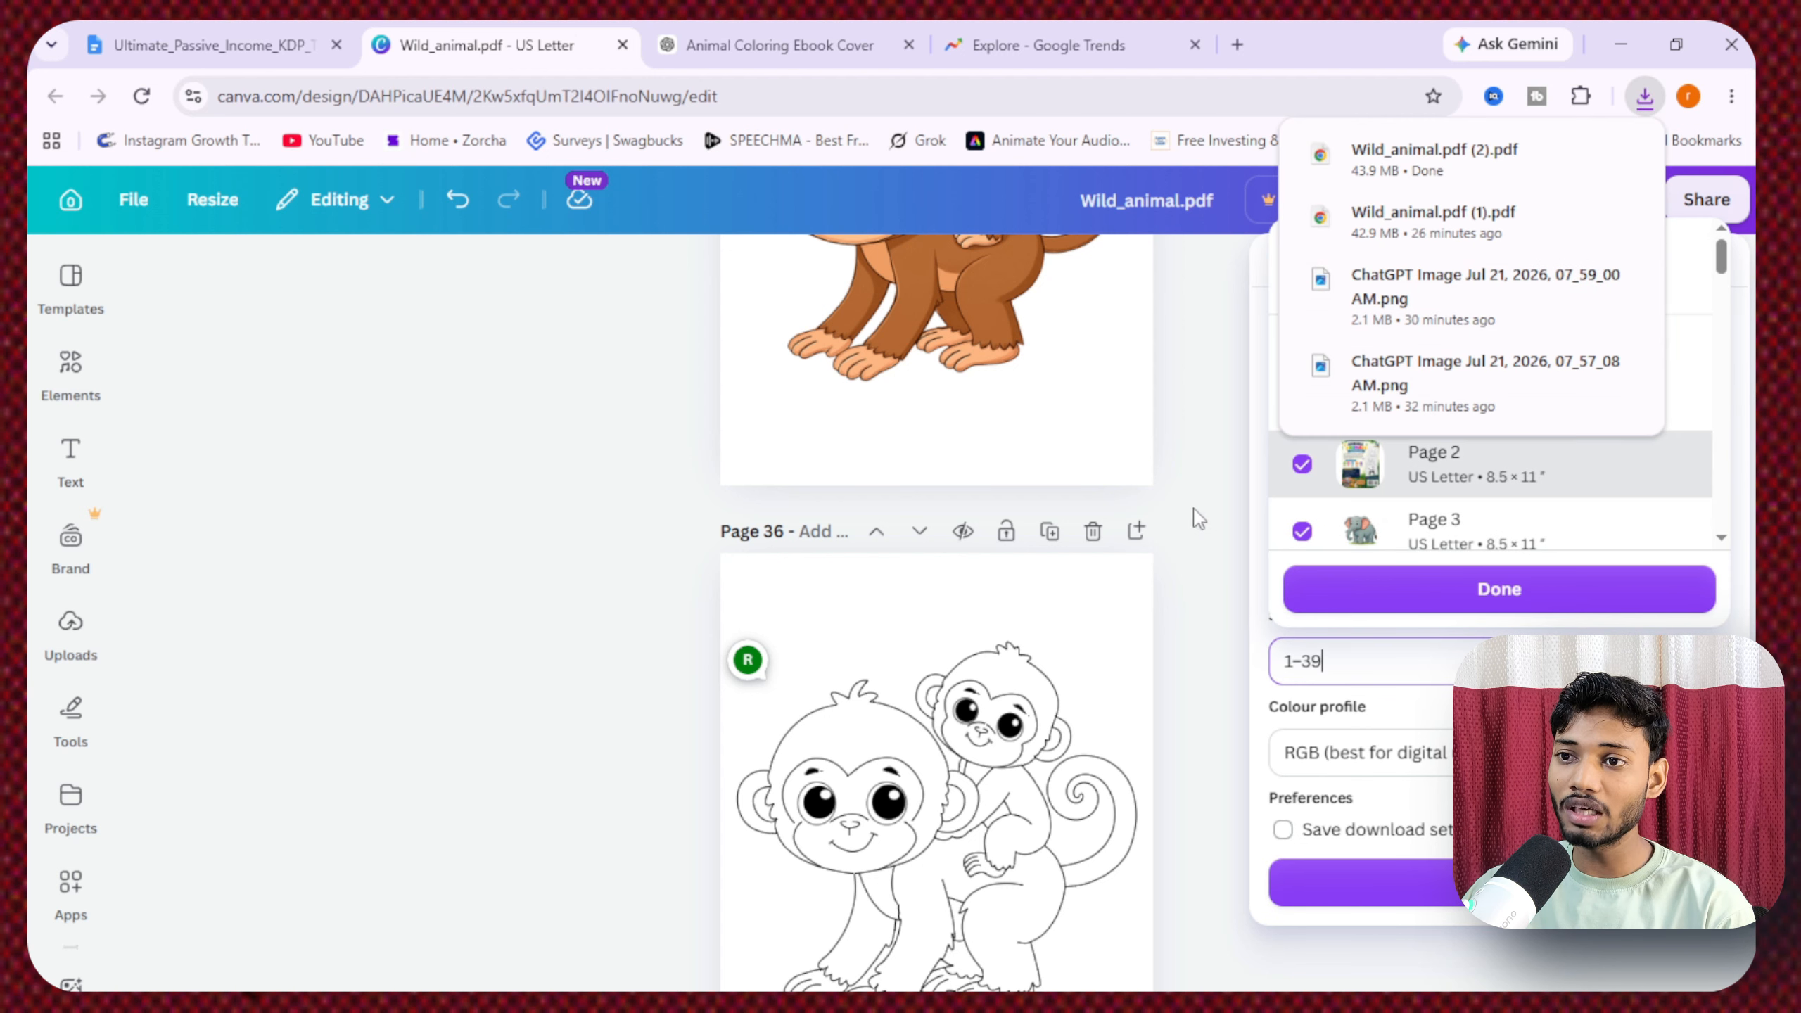
pyautogui.click(1296, 414)
# - Clear all pages from the PDF Print download selection and select page 2, the back cover
pyautogui.click(1707, 199)
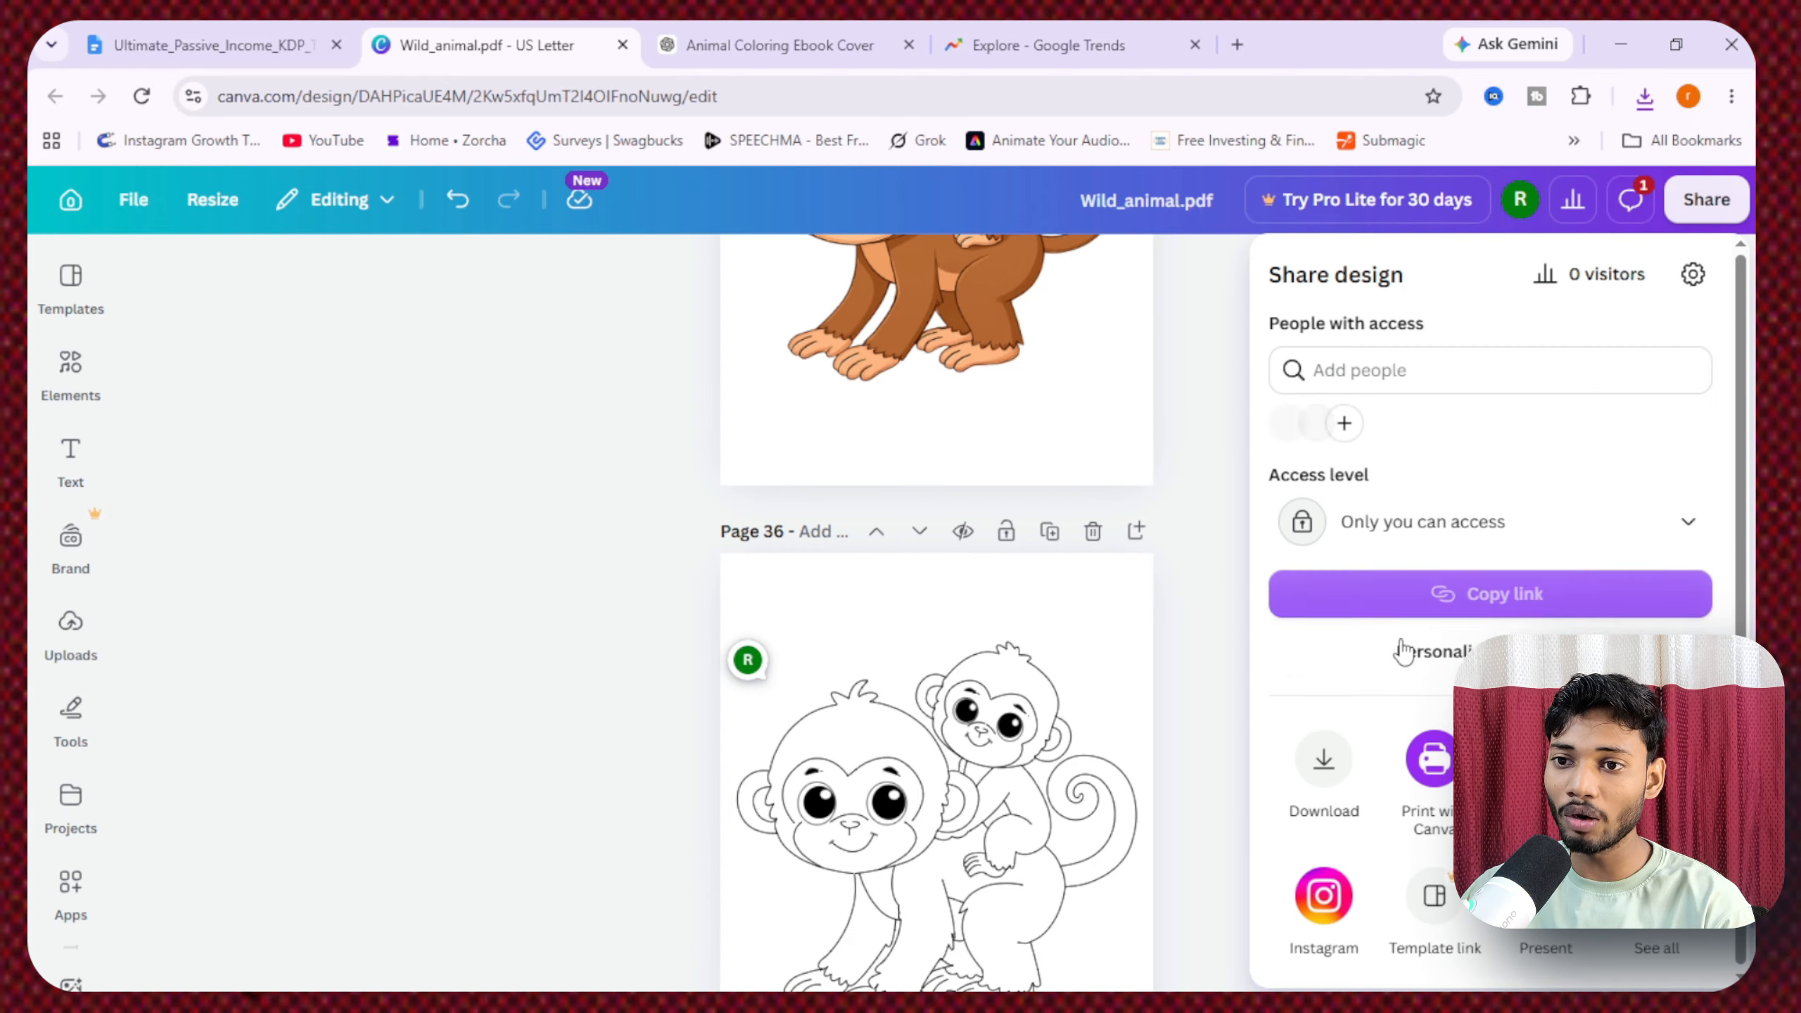
pyautogui.click(1313, 795)
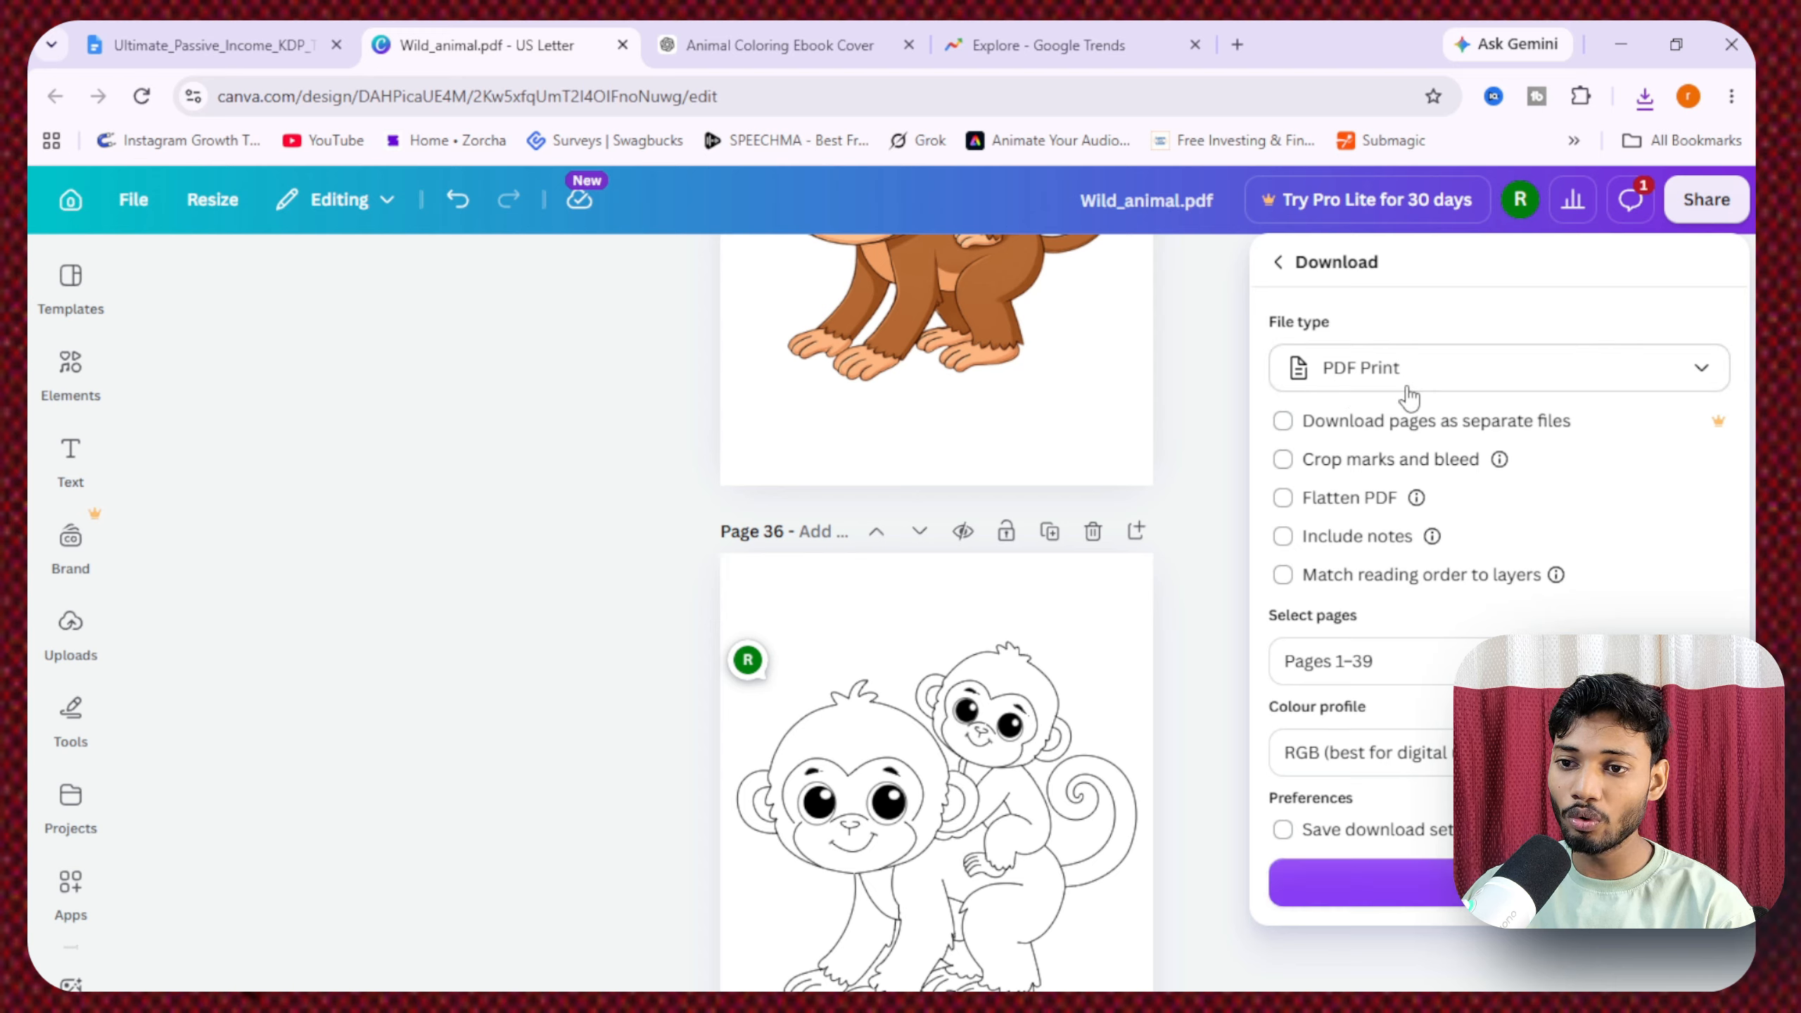
pyautogui.click(1390, 660)
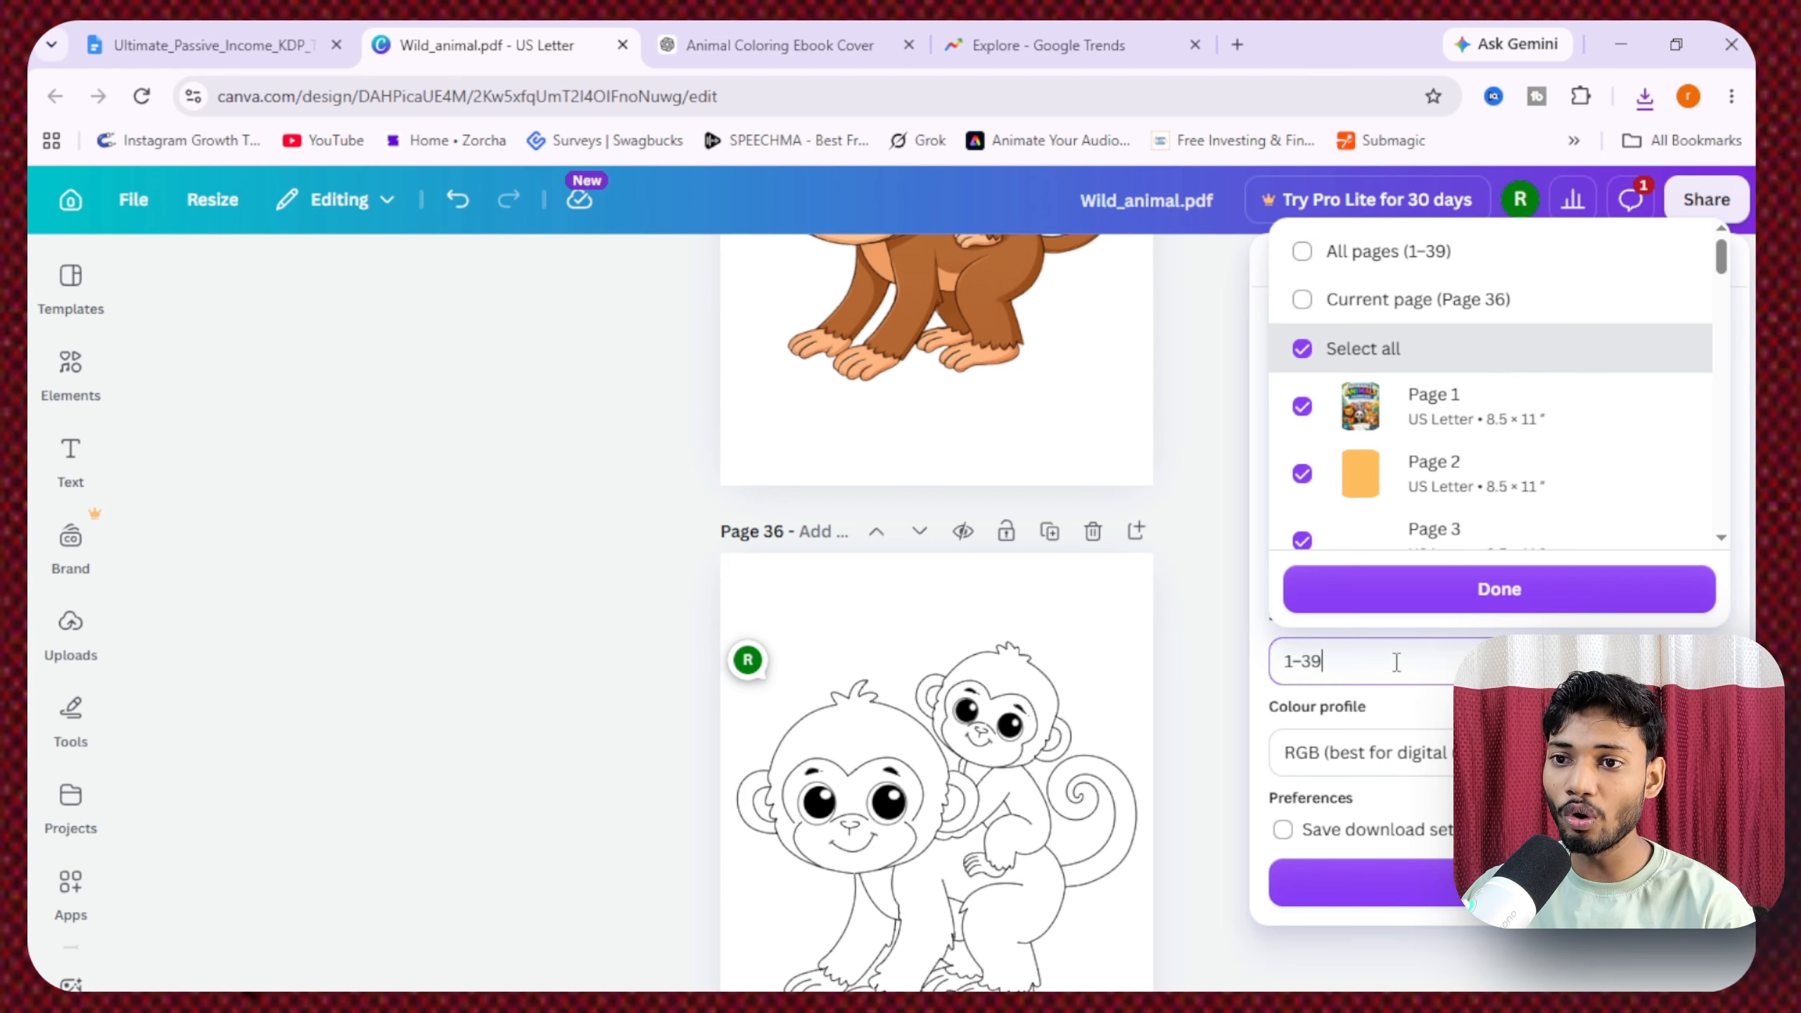
pyautogui.click(1303, 339)
pyautogui.click(1303, 344)
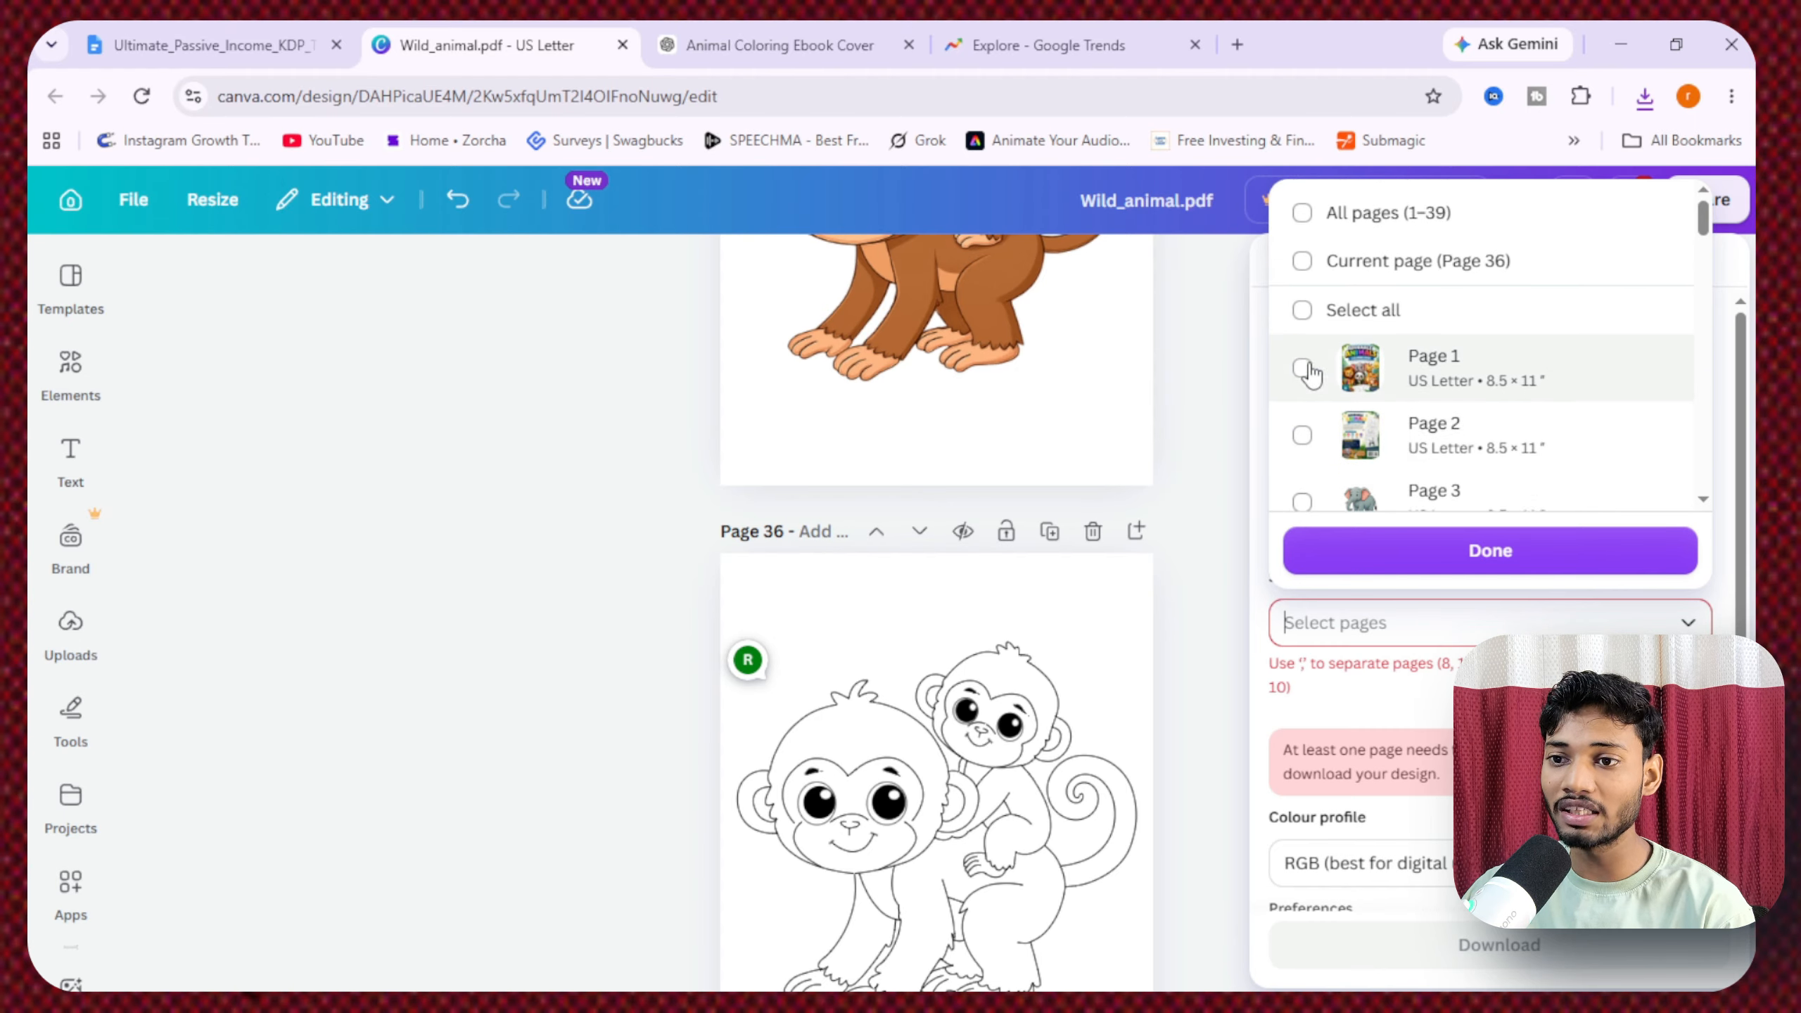
pyautogui.click(1303, 436)
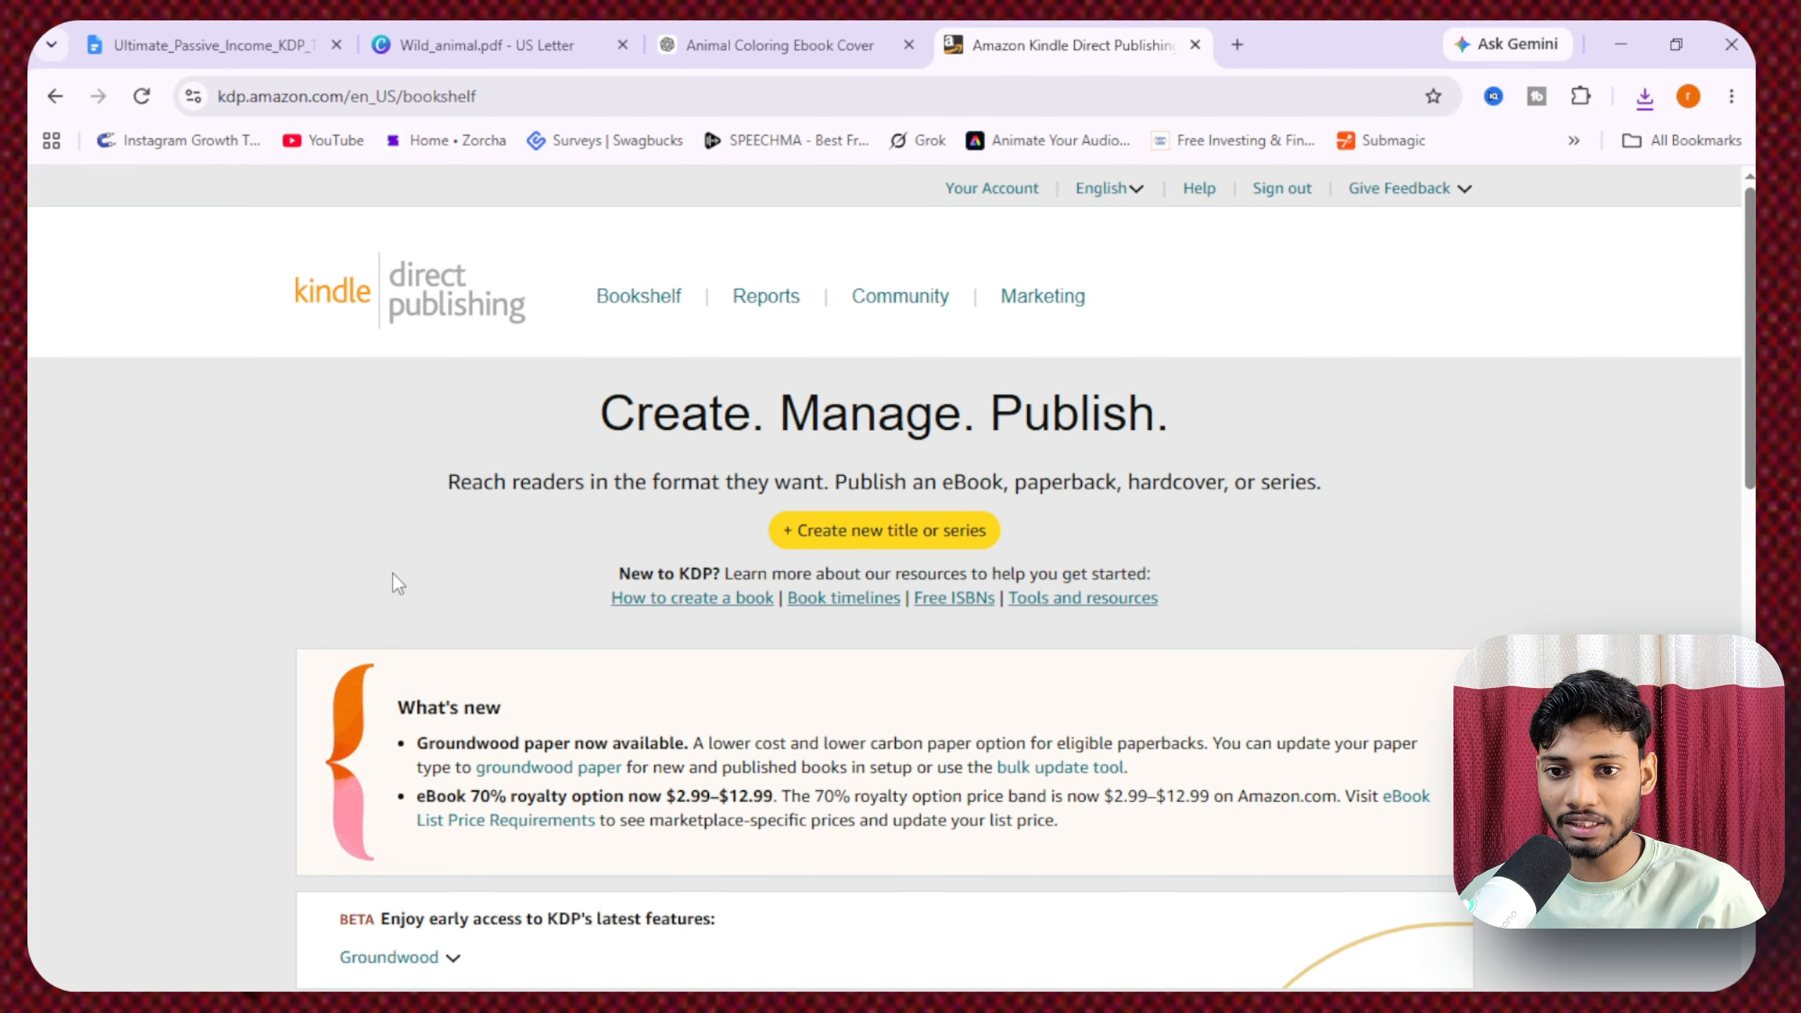
# - Switch to Kindle Direct Publishing, start a new paperback title and look over its details form from language to author
pyautogui.click(885, 542)
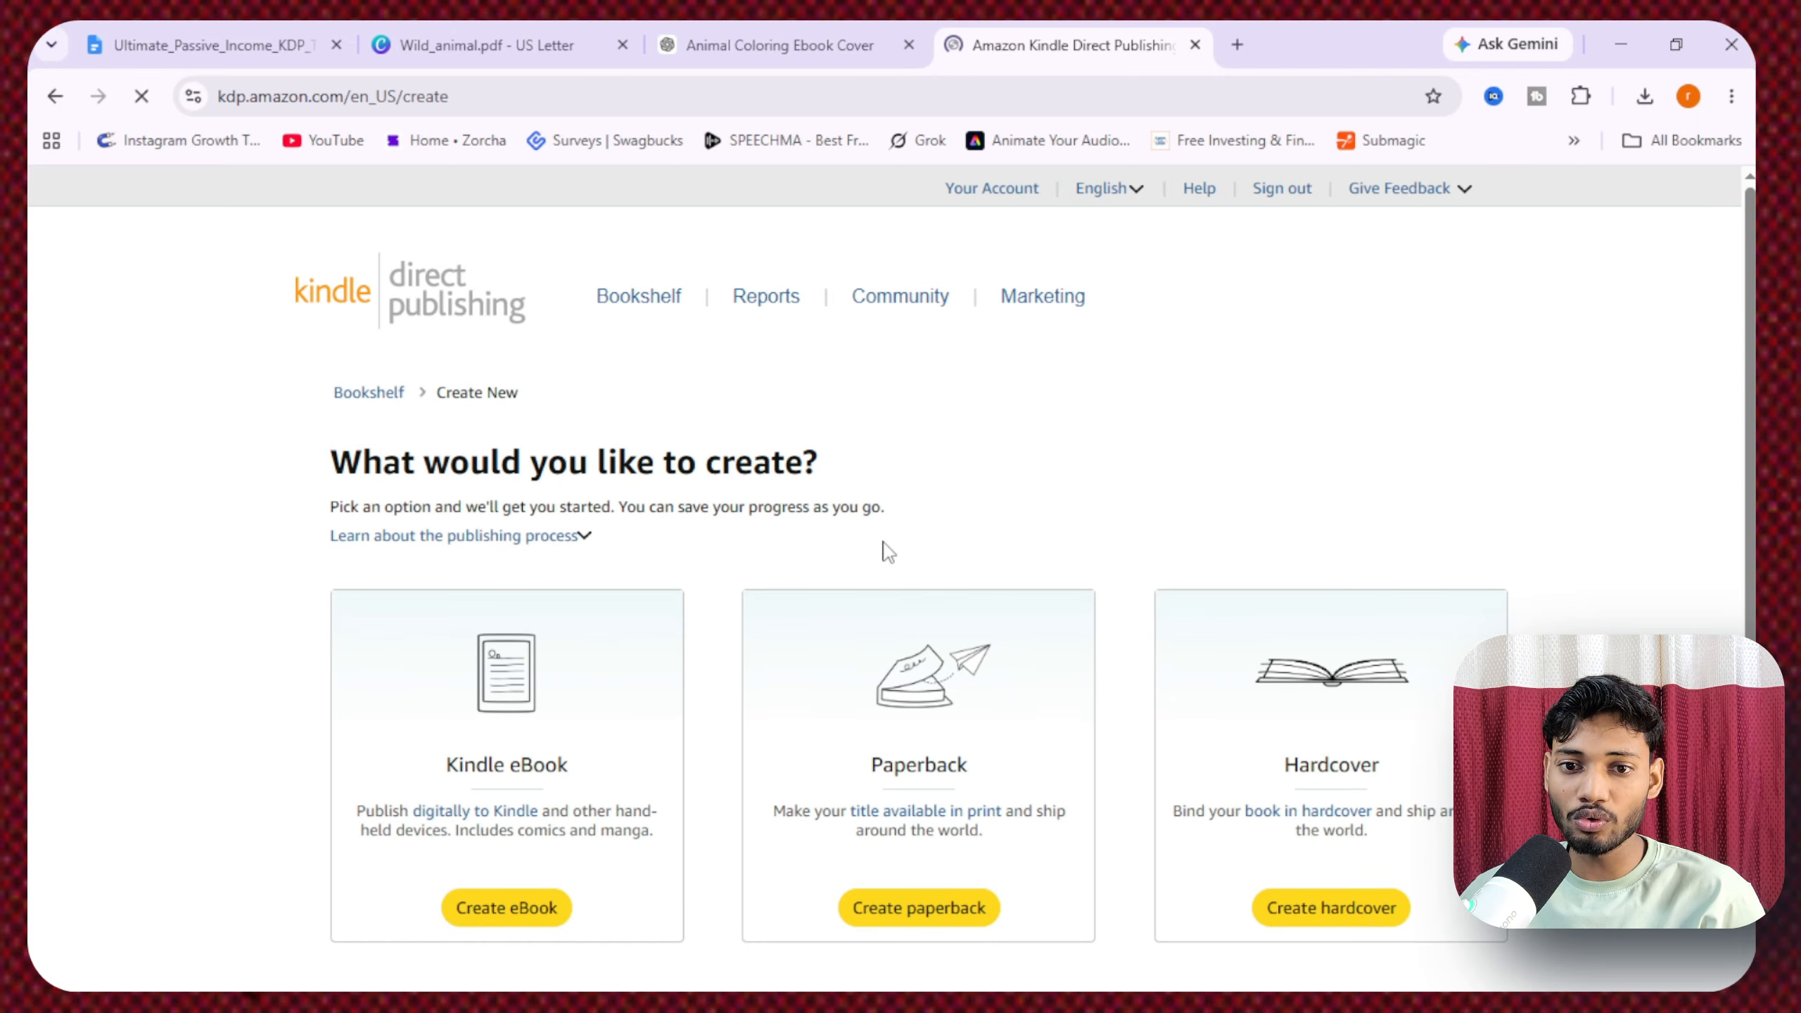
pyautogui.scroll(-6, 884, 547)
pyautogui.scroll(4, 627, 565)
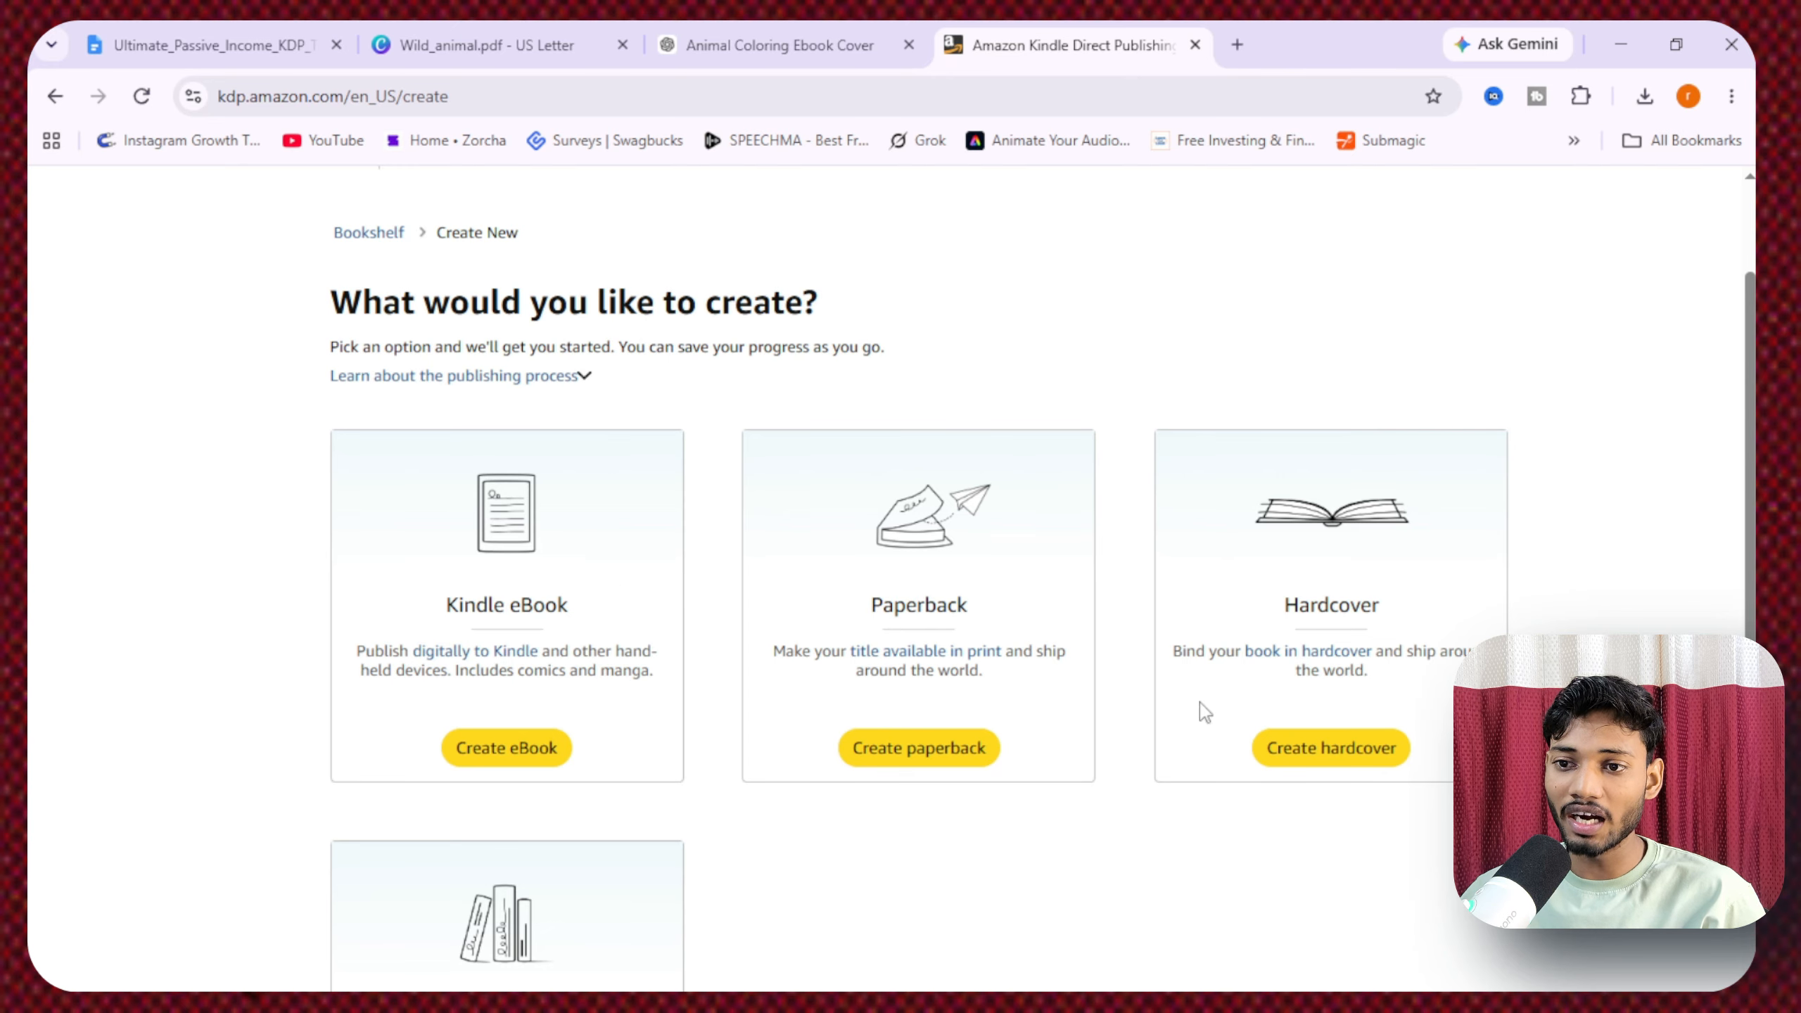
pyautogui.scroll(-2, 1509, 559)
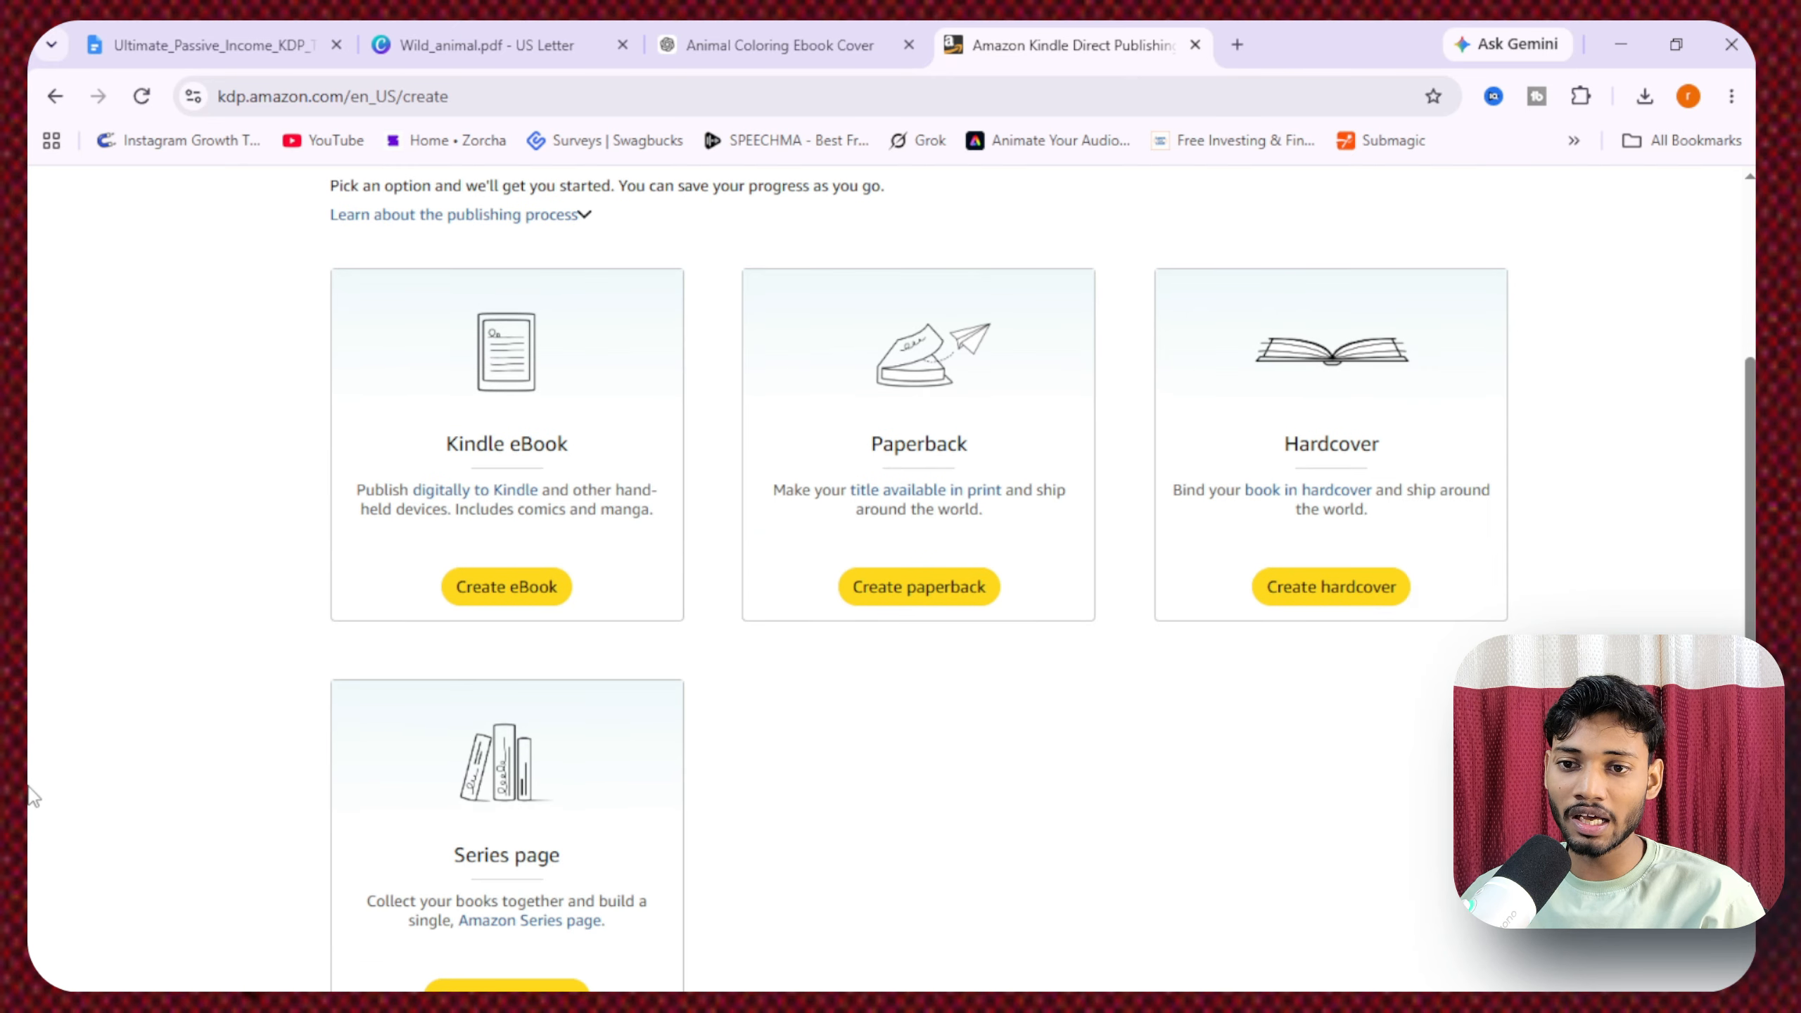
pyautogui.scroll(4, 869, 821)
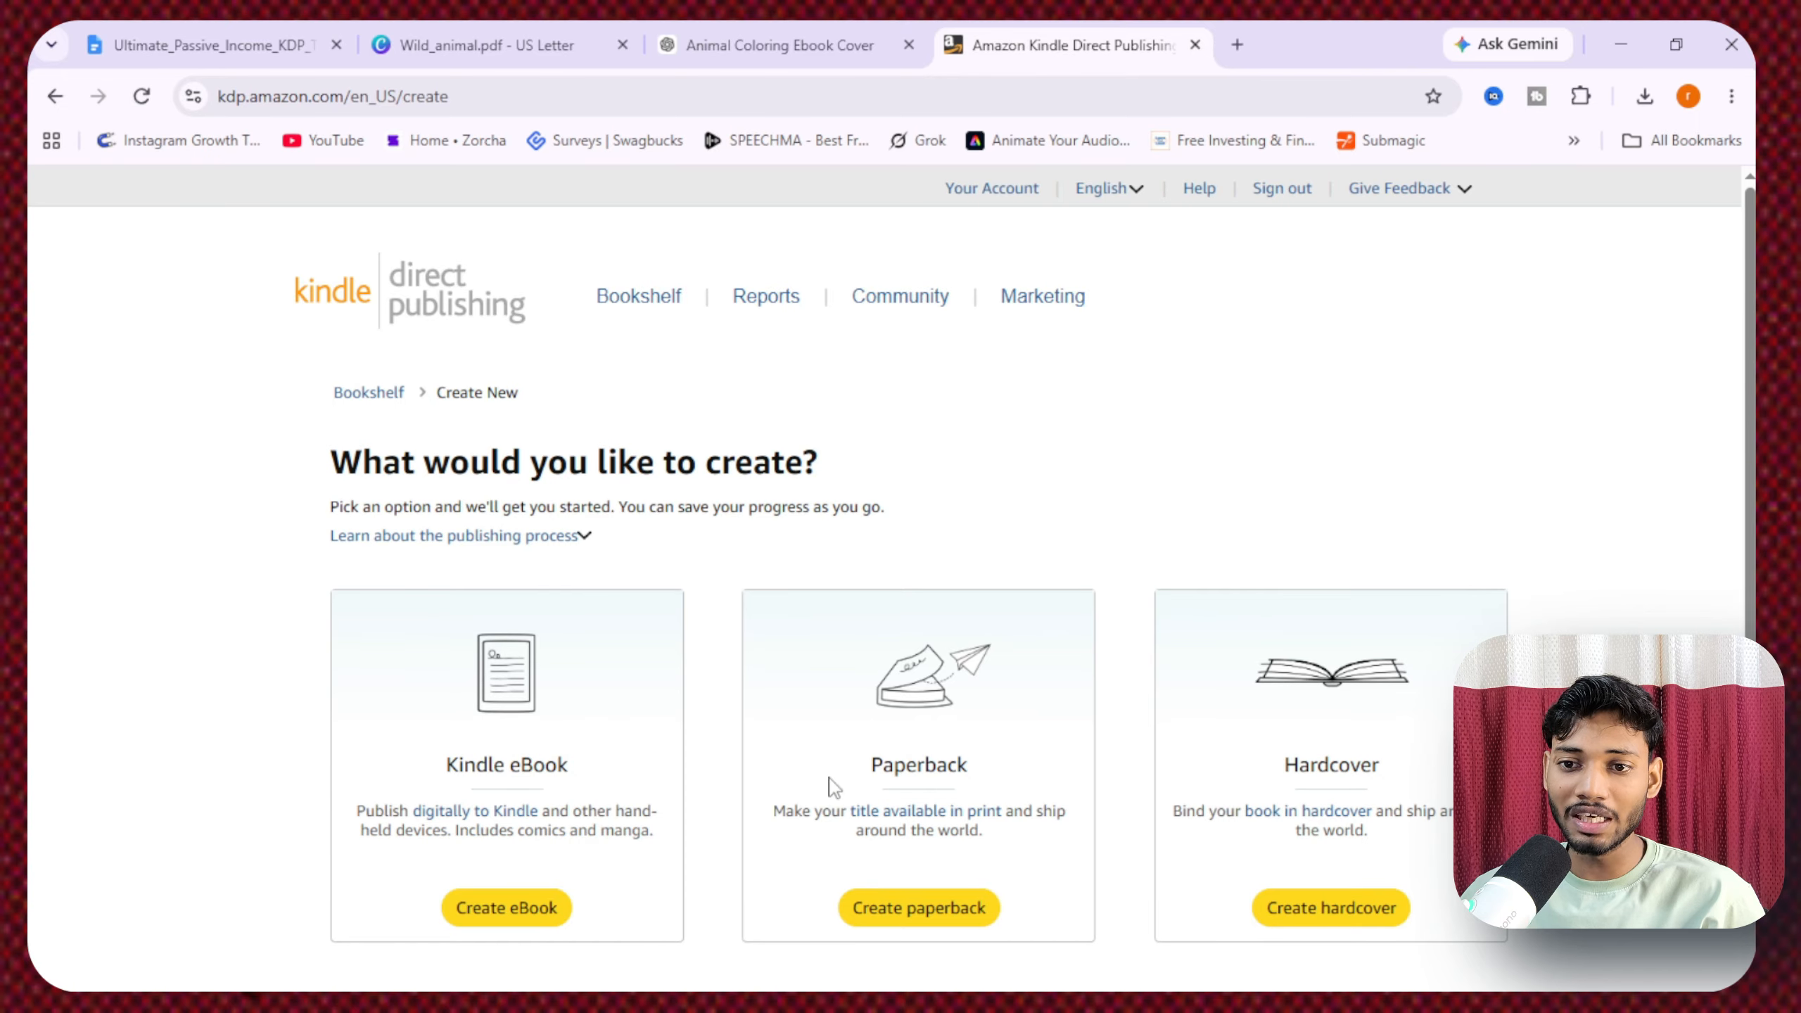
pyautogui.scroll(-4, 977, 717)
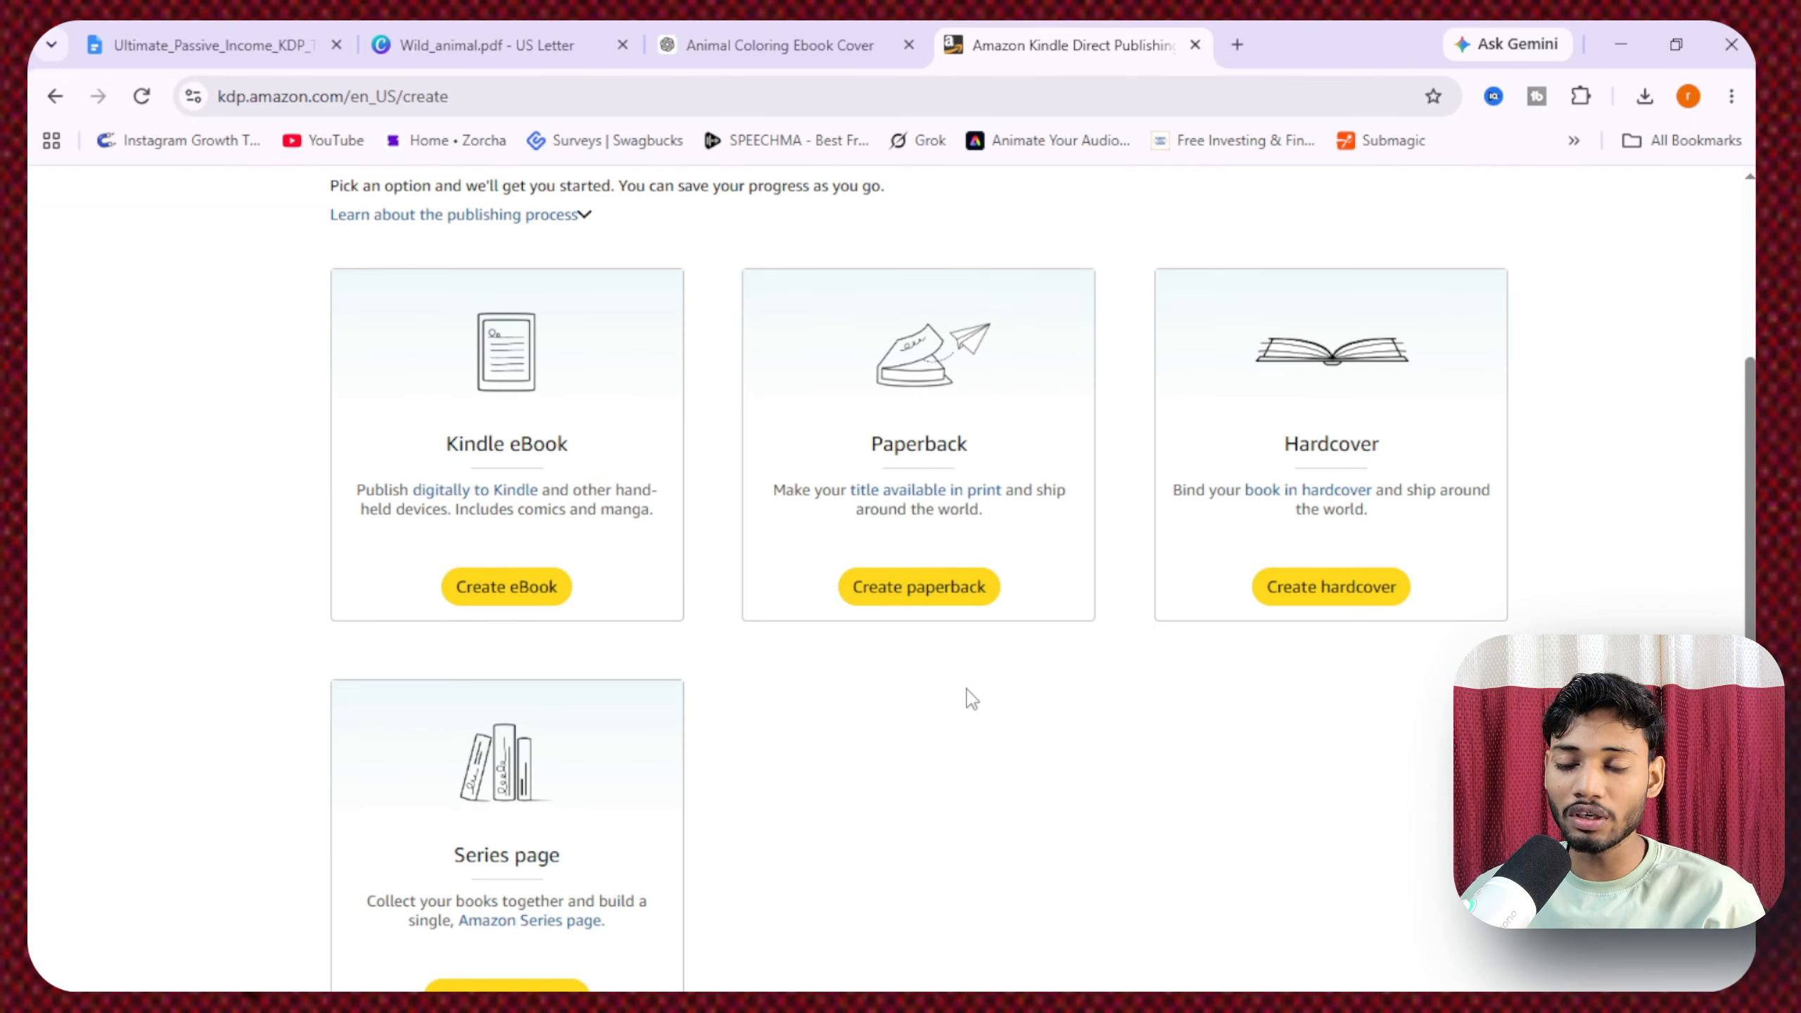
pyautogui.click(948, 594)
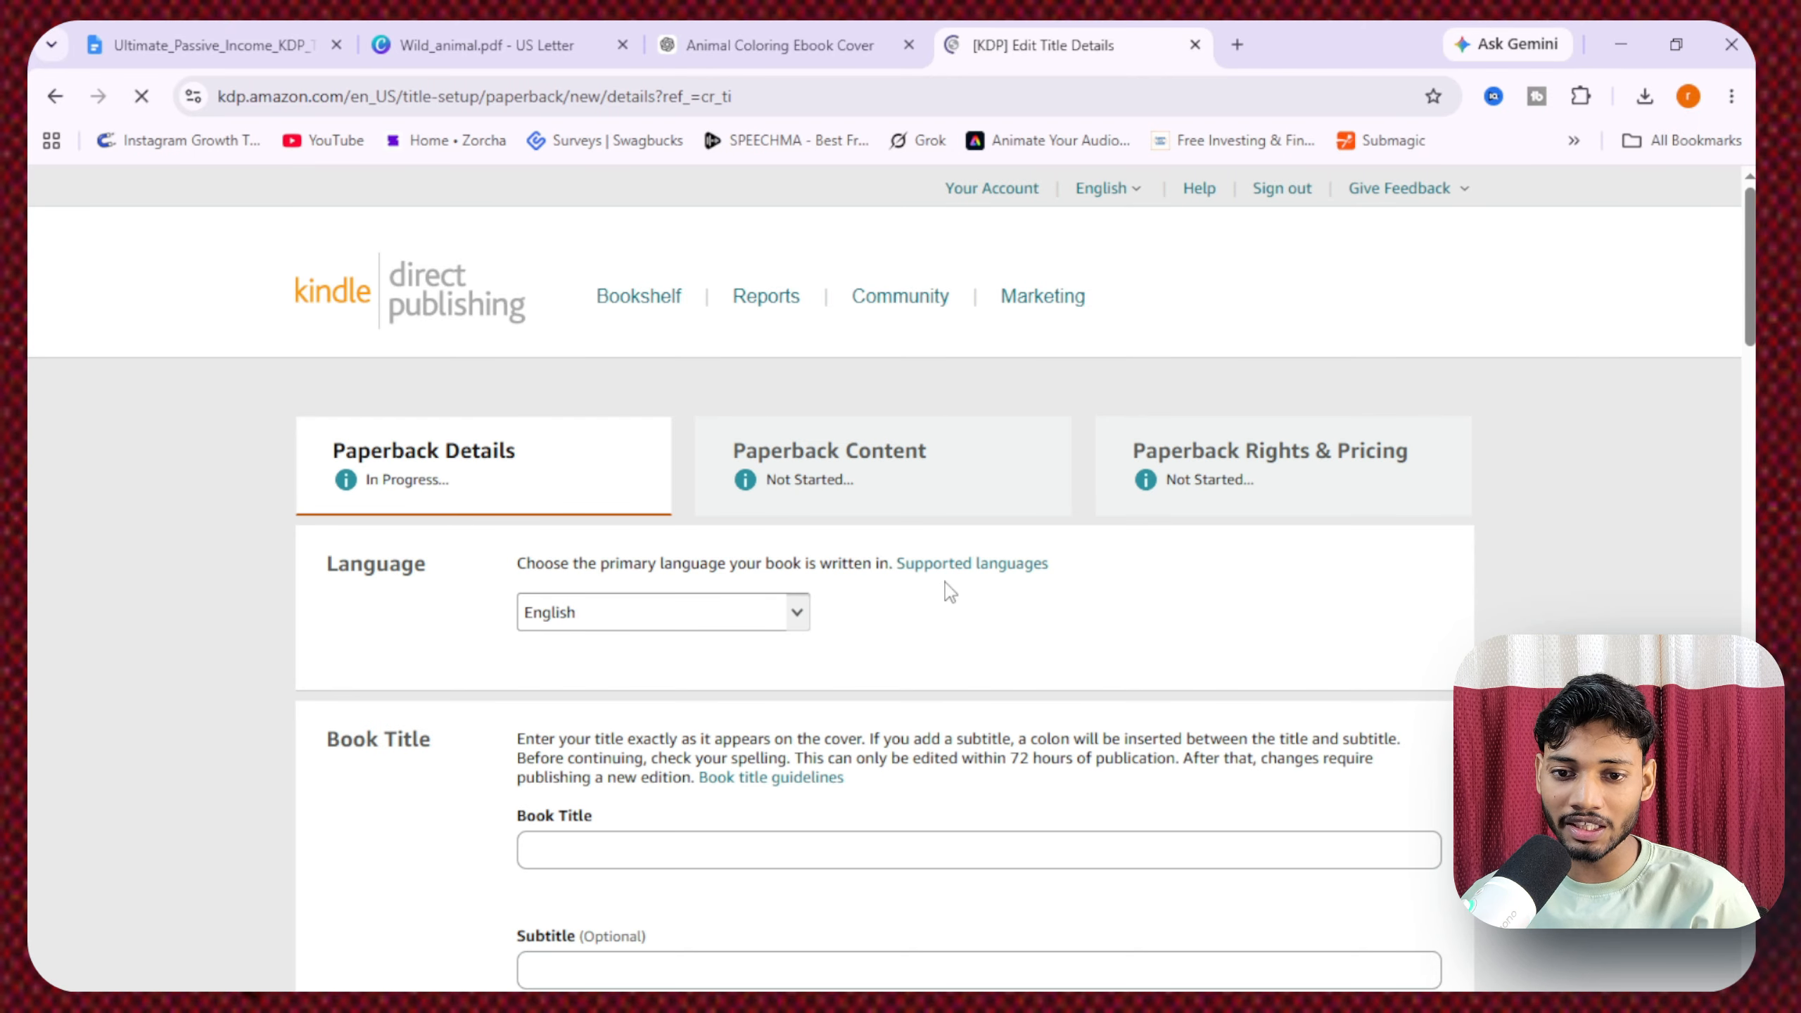
pyautogui.scroll(-4, 615, 533)
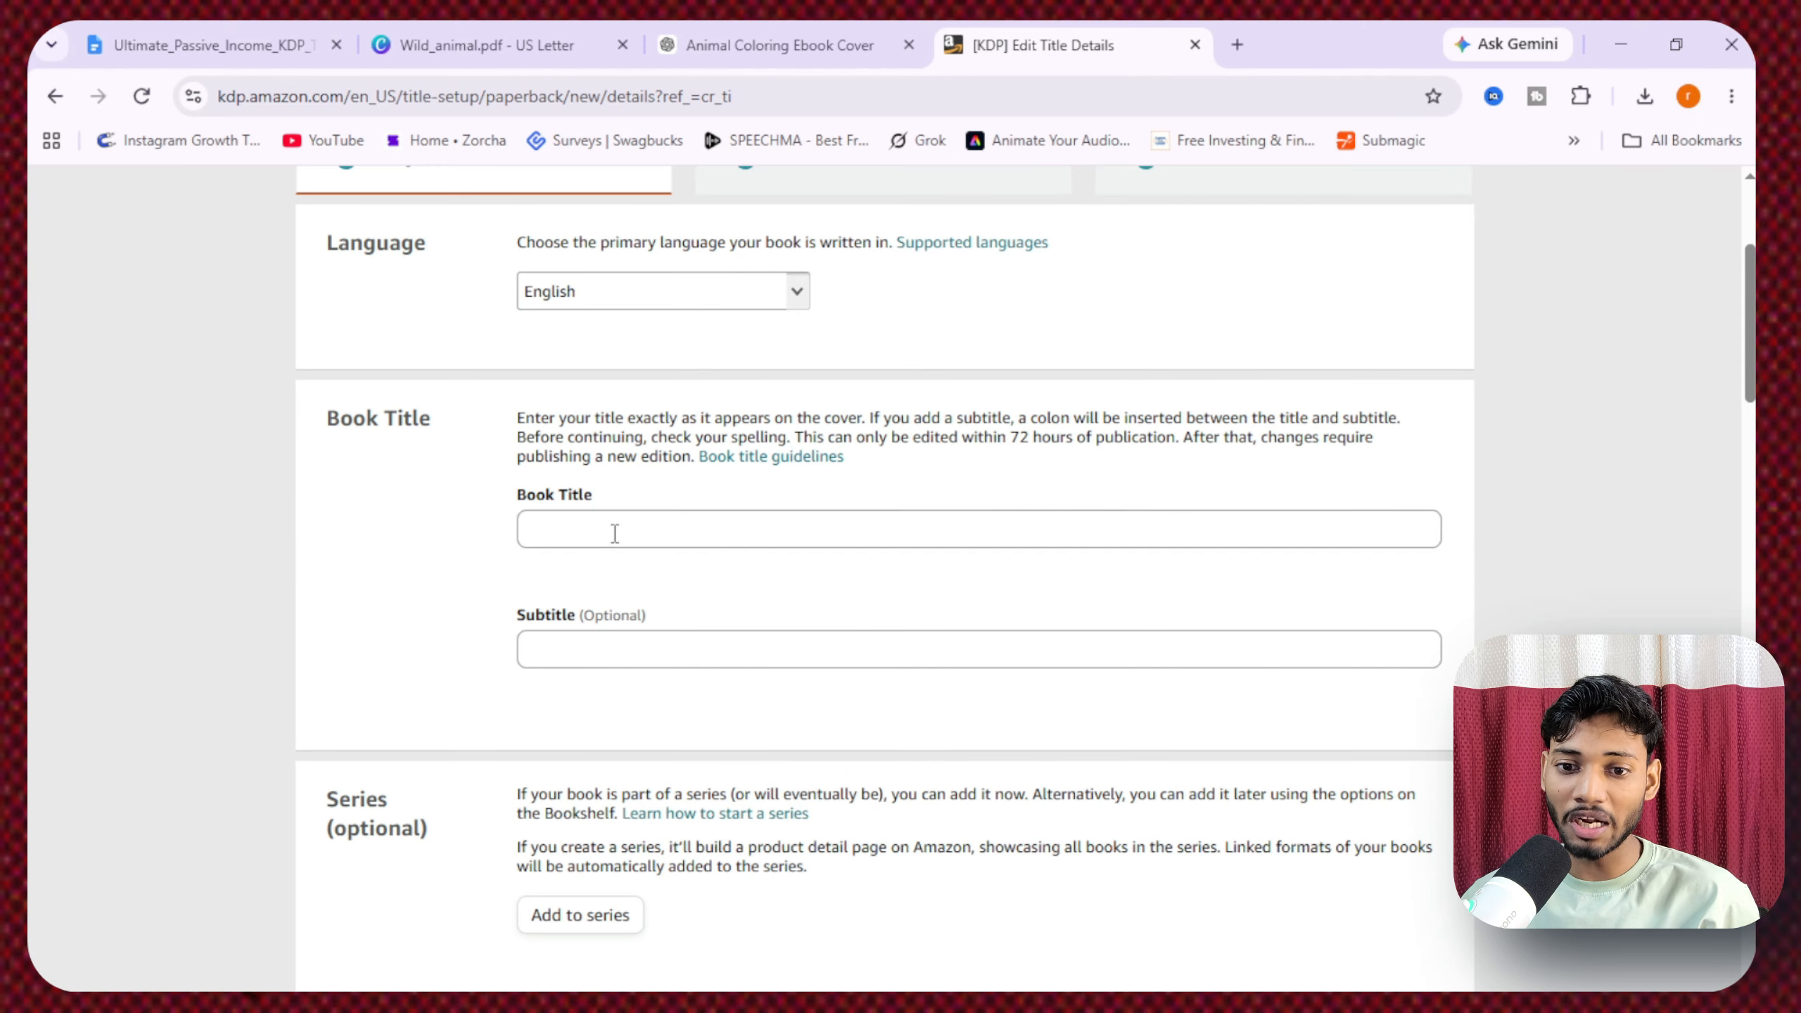
pyautogui.scroll(-6, 589, 660)
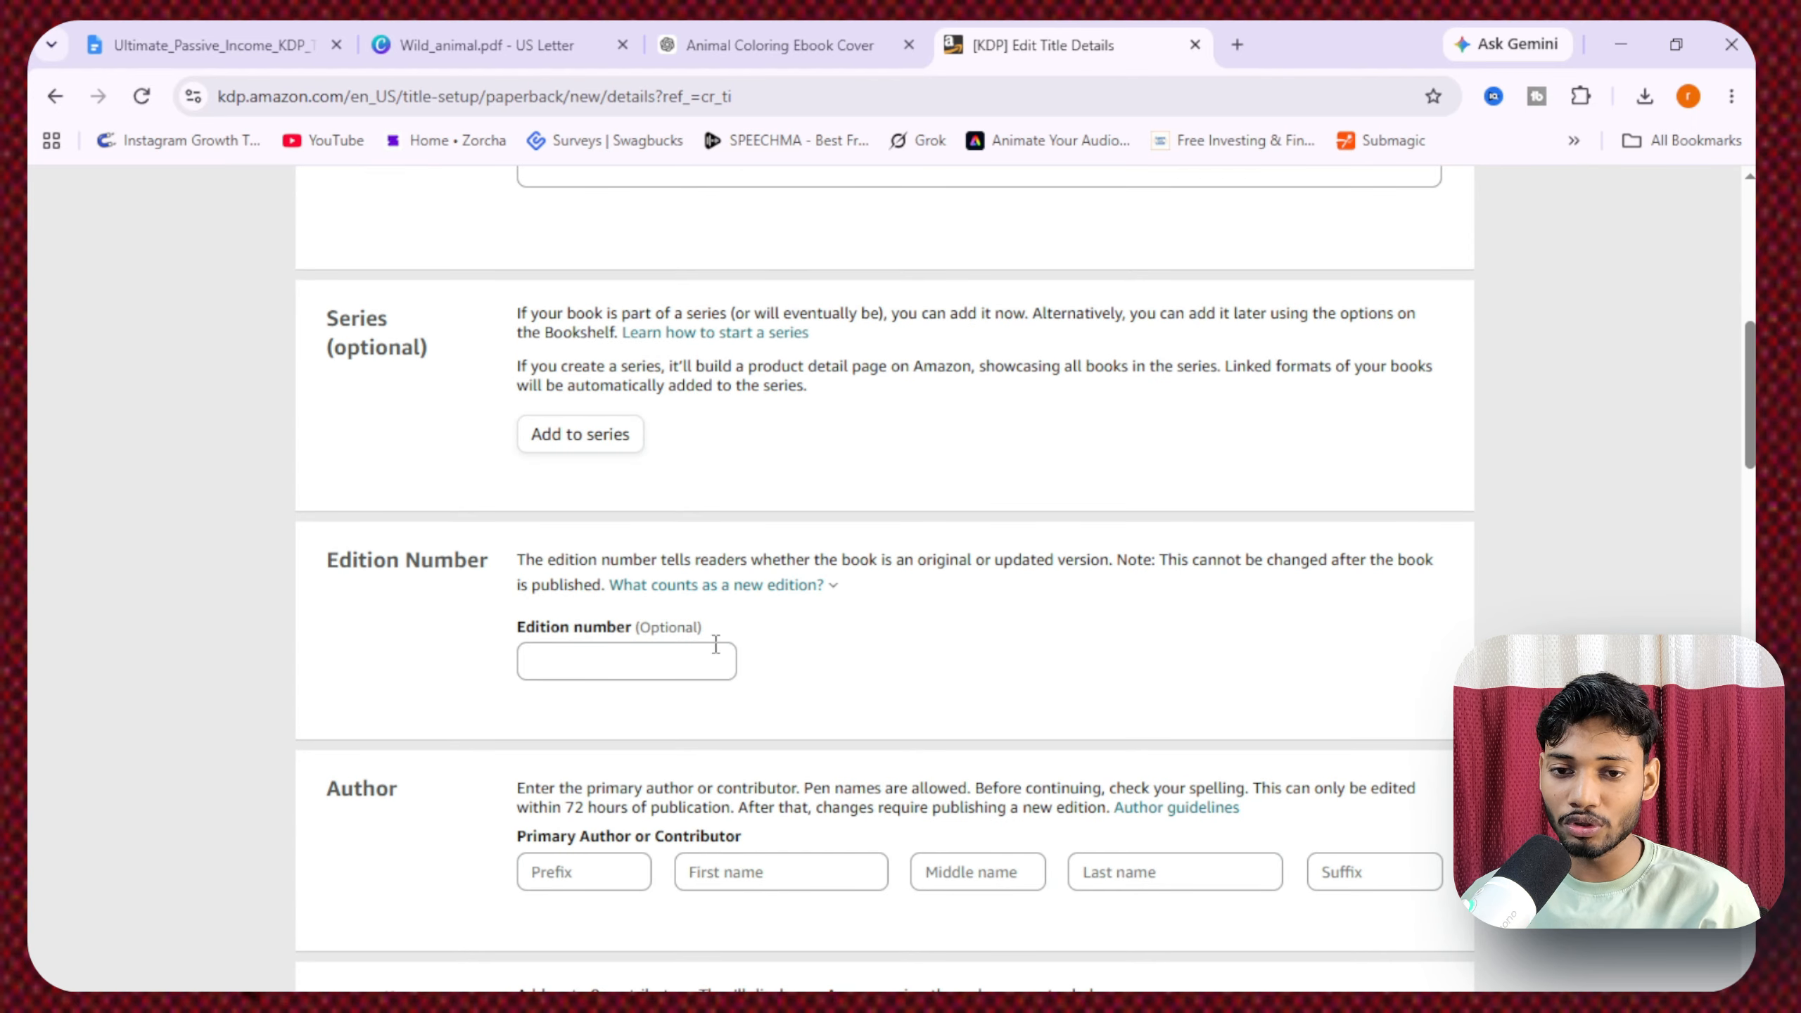
pyautogui.scroll(10, 571, 666)
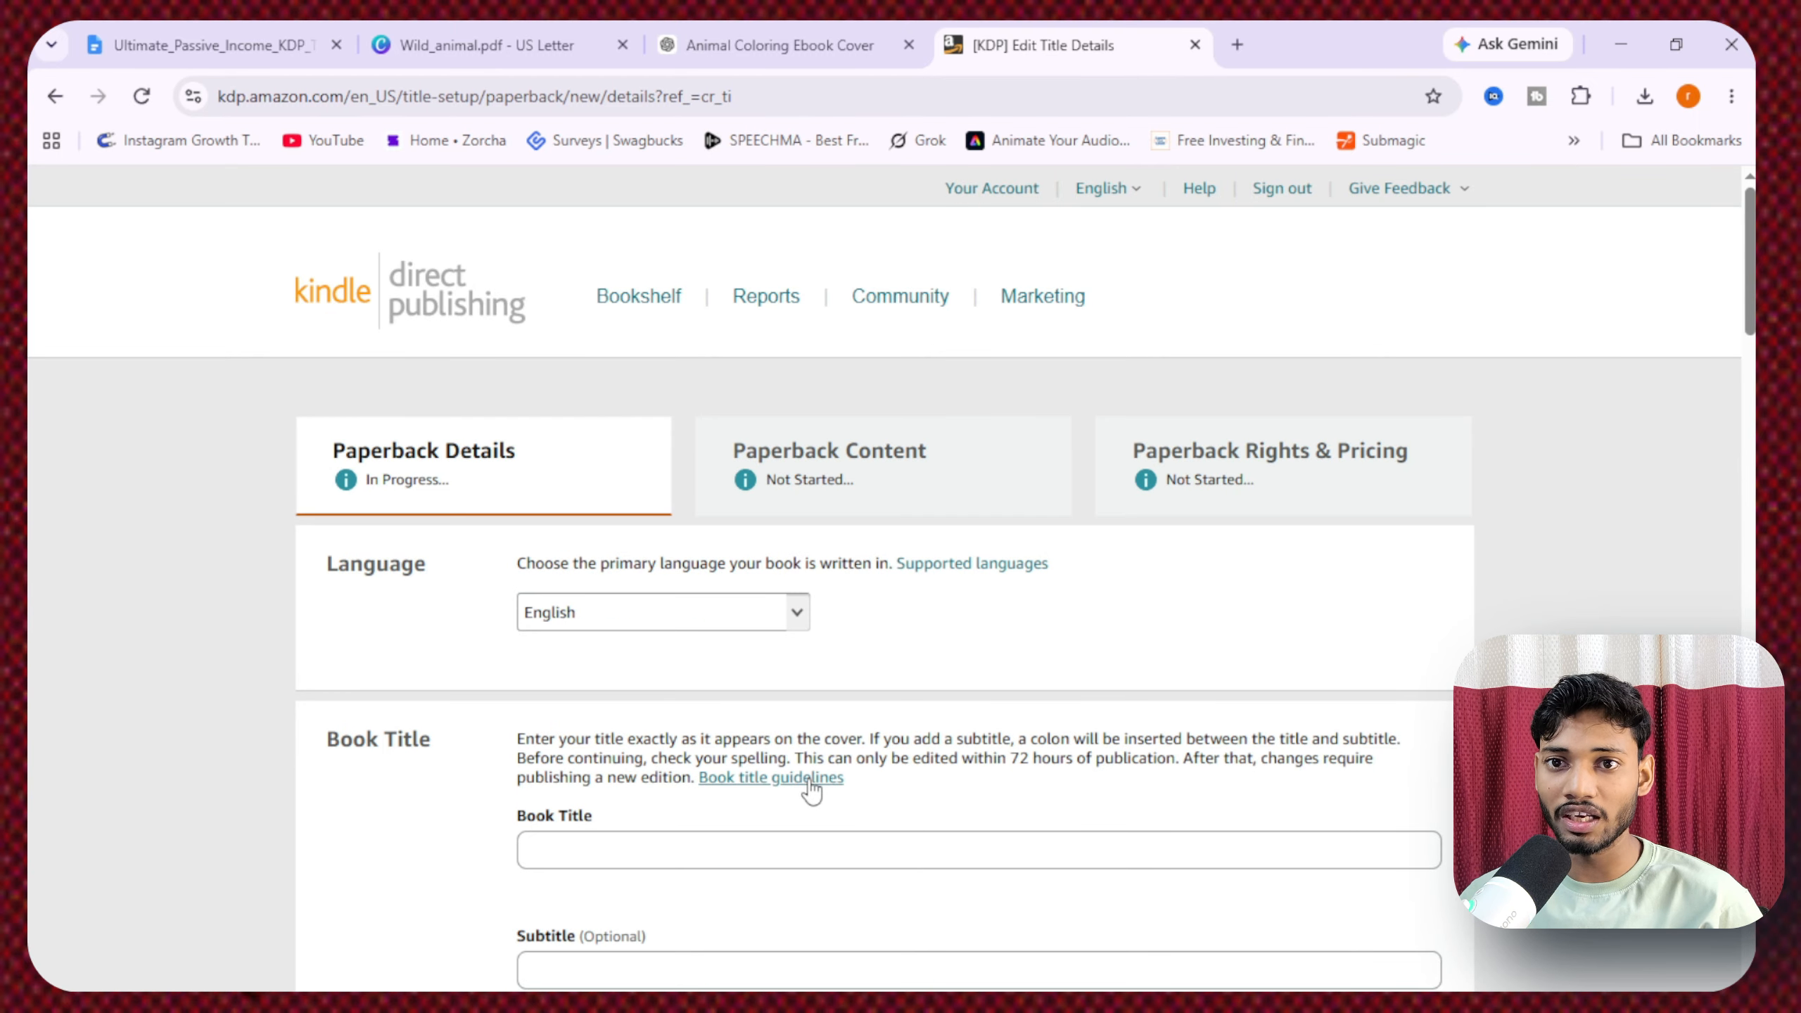
# - Switch to ChatGPT's Animal Coloring Ebook Cover chat and send the request "amazon kdp ke liye title and trending keywords do"
pyautogui.click(732, 32)
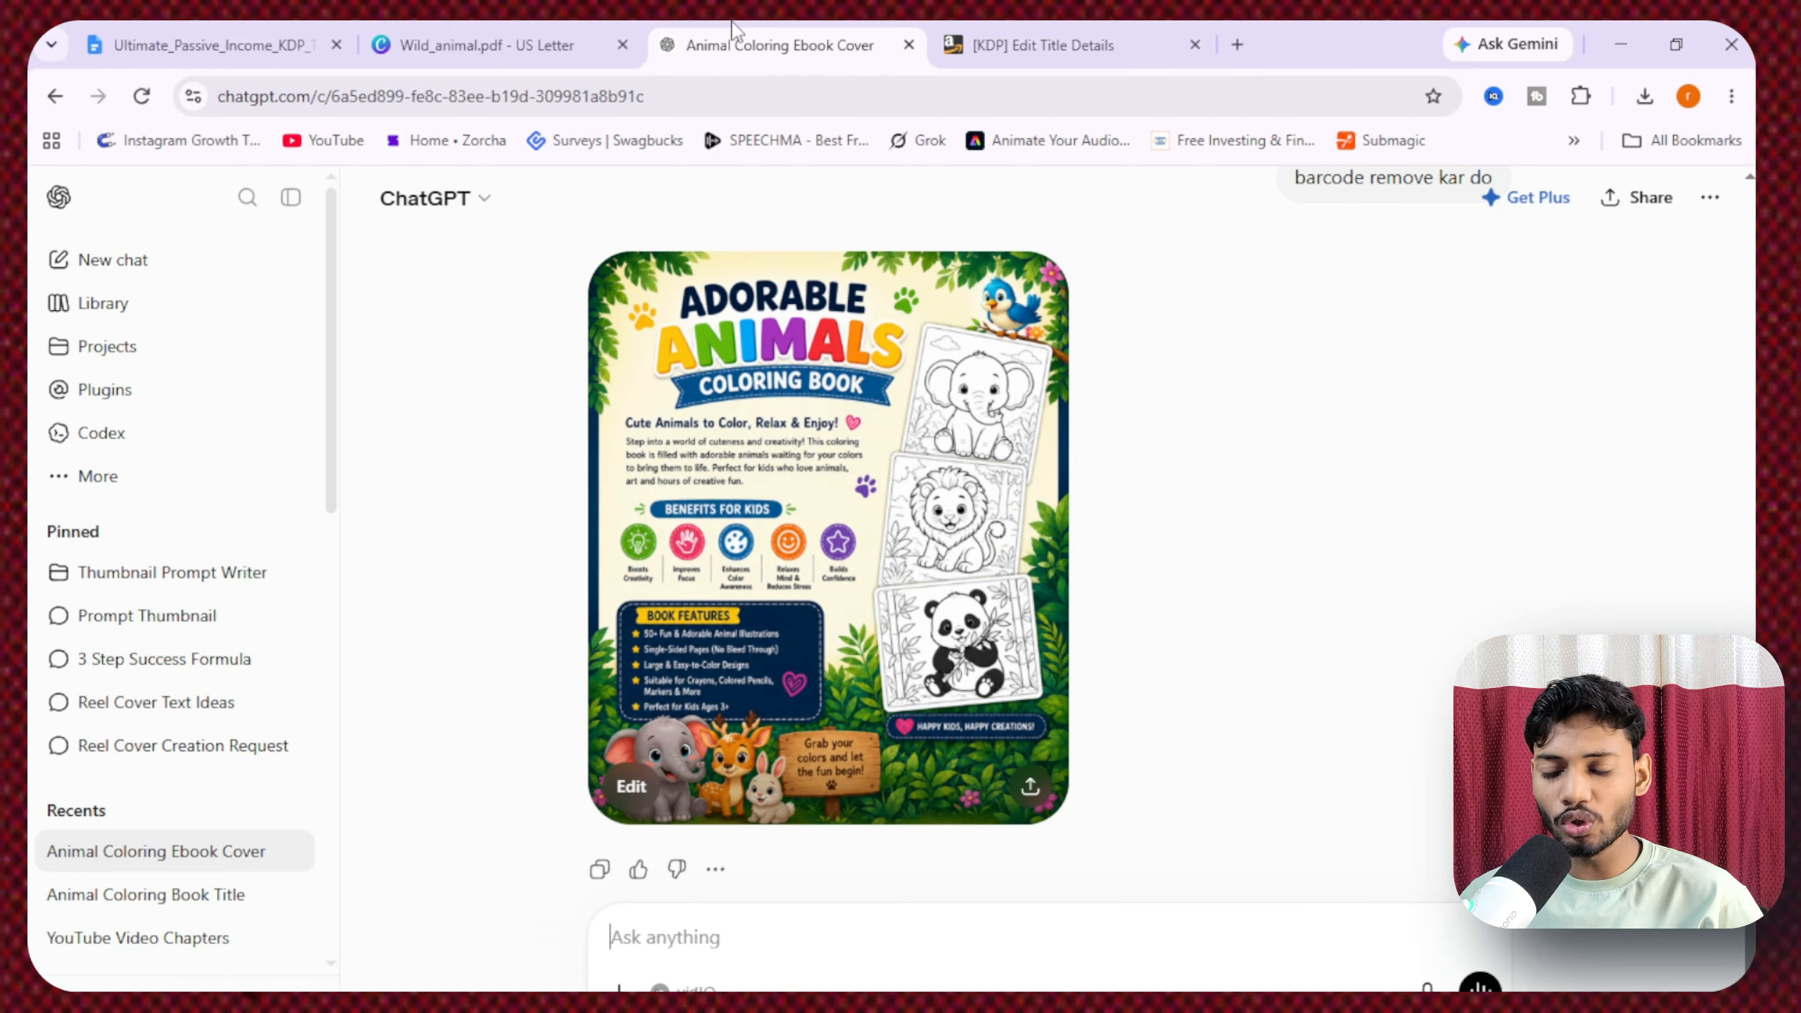
pyautogui.click(679, 947)
pyautogui.write('amazon kdp ke liye title and trending keywords do')
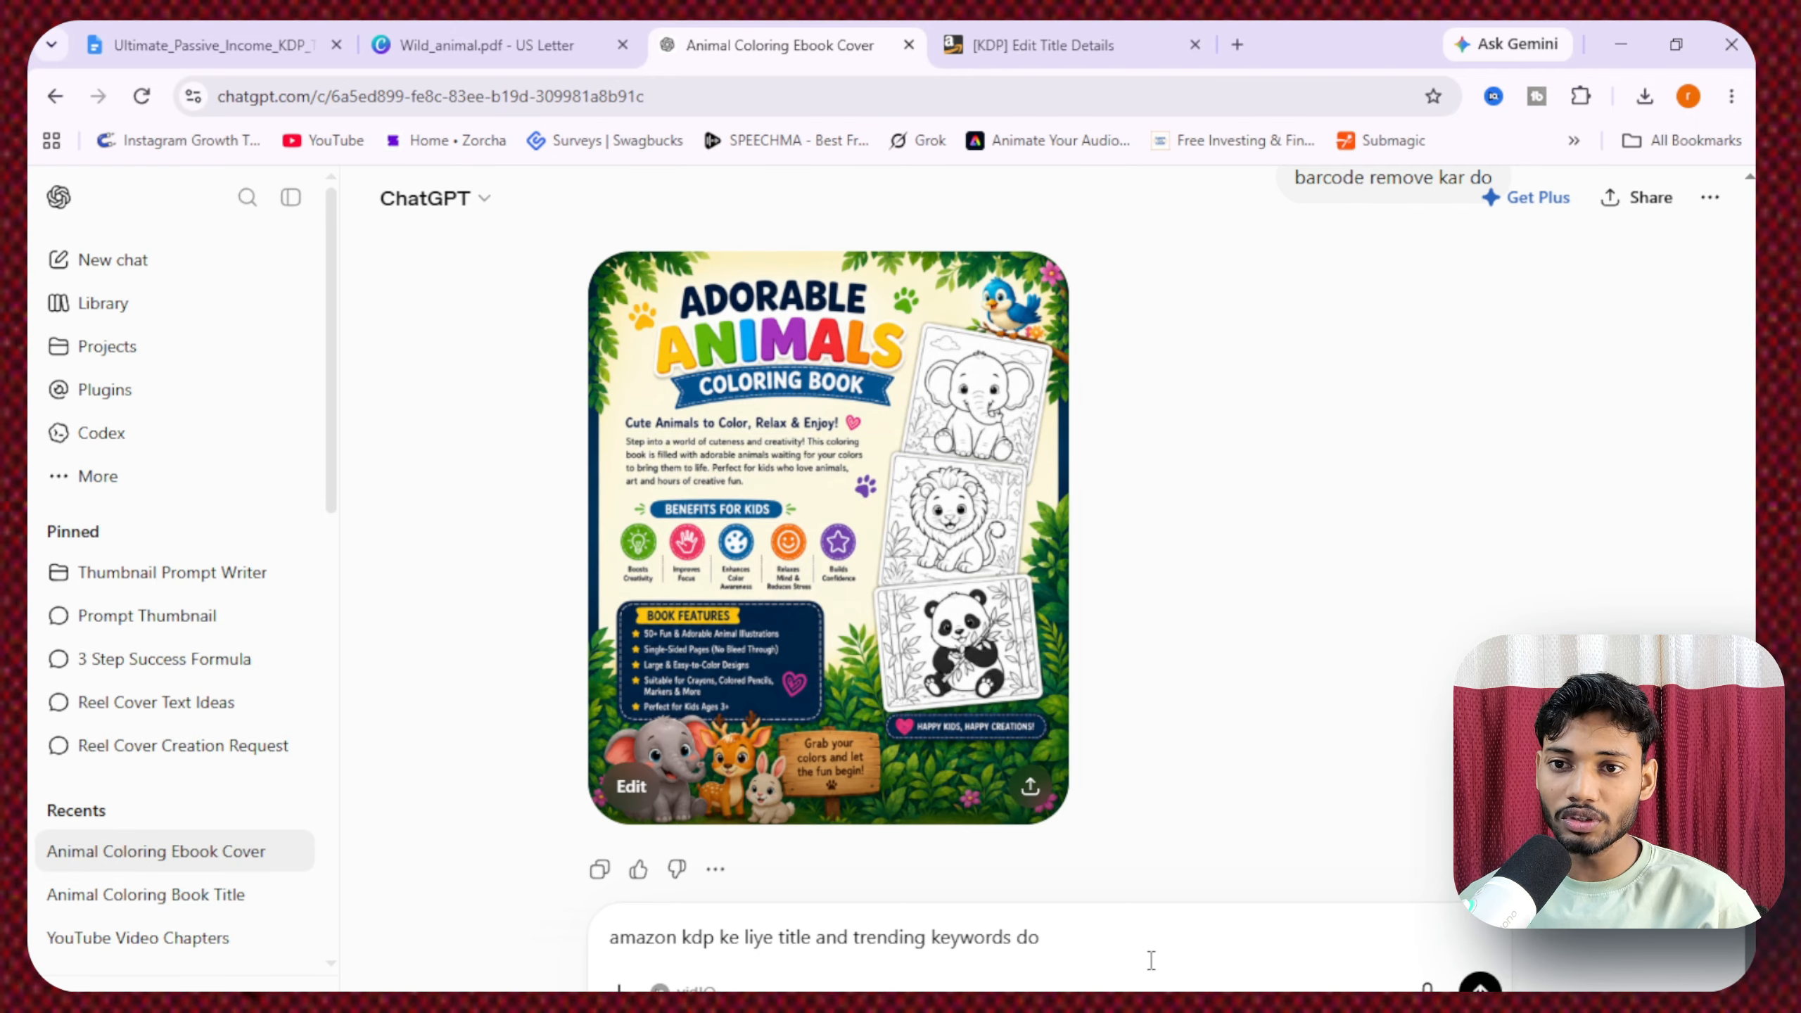
pyautogui.press('Return')
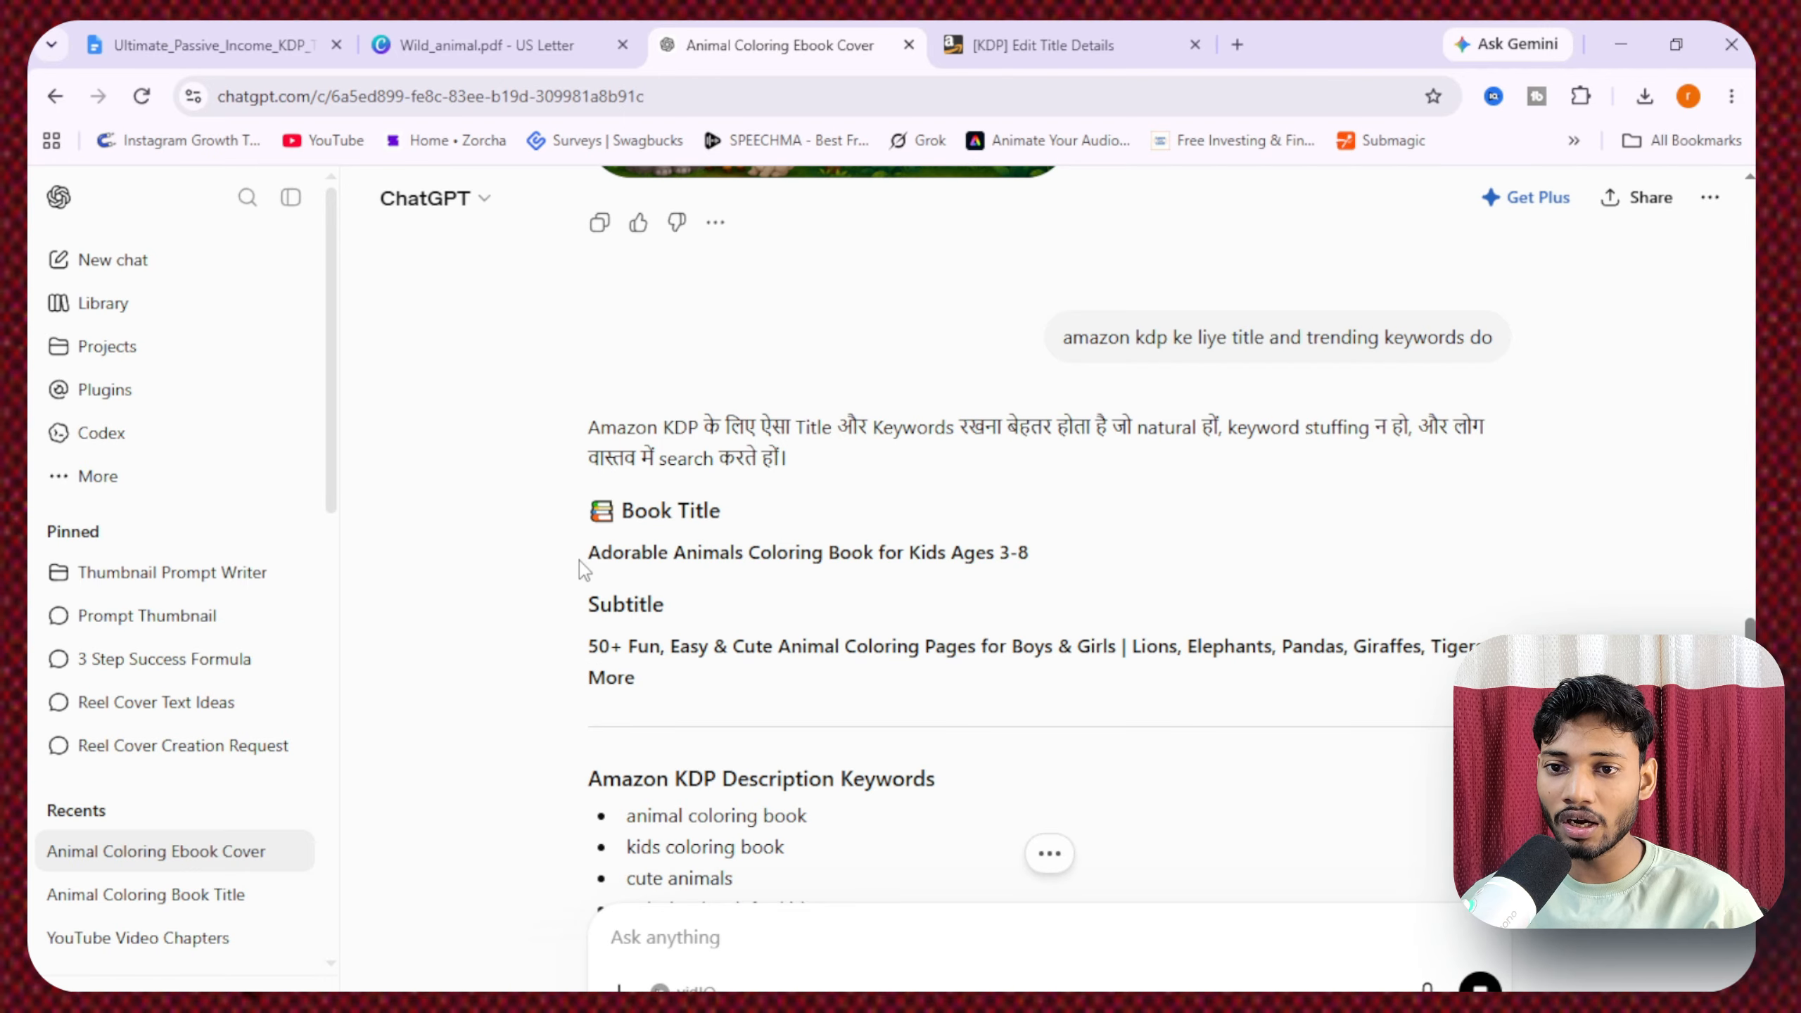
# - Copy ChatGPT's suggested title "Adorable Animals Coloring Book for Kids Ages 3-8" into the Book Title field on Kindle Direct Publishing
pyautogui.moveTo(586, 558); pyautogui.dragTo(1046, 564)
pyautogui.hotkey('ctrl', 'c')
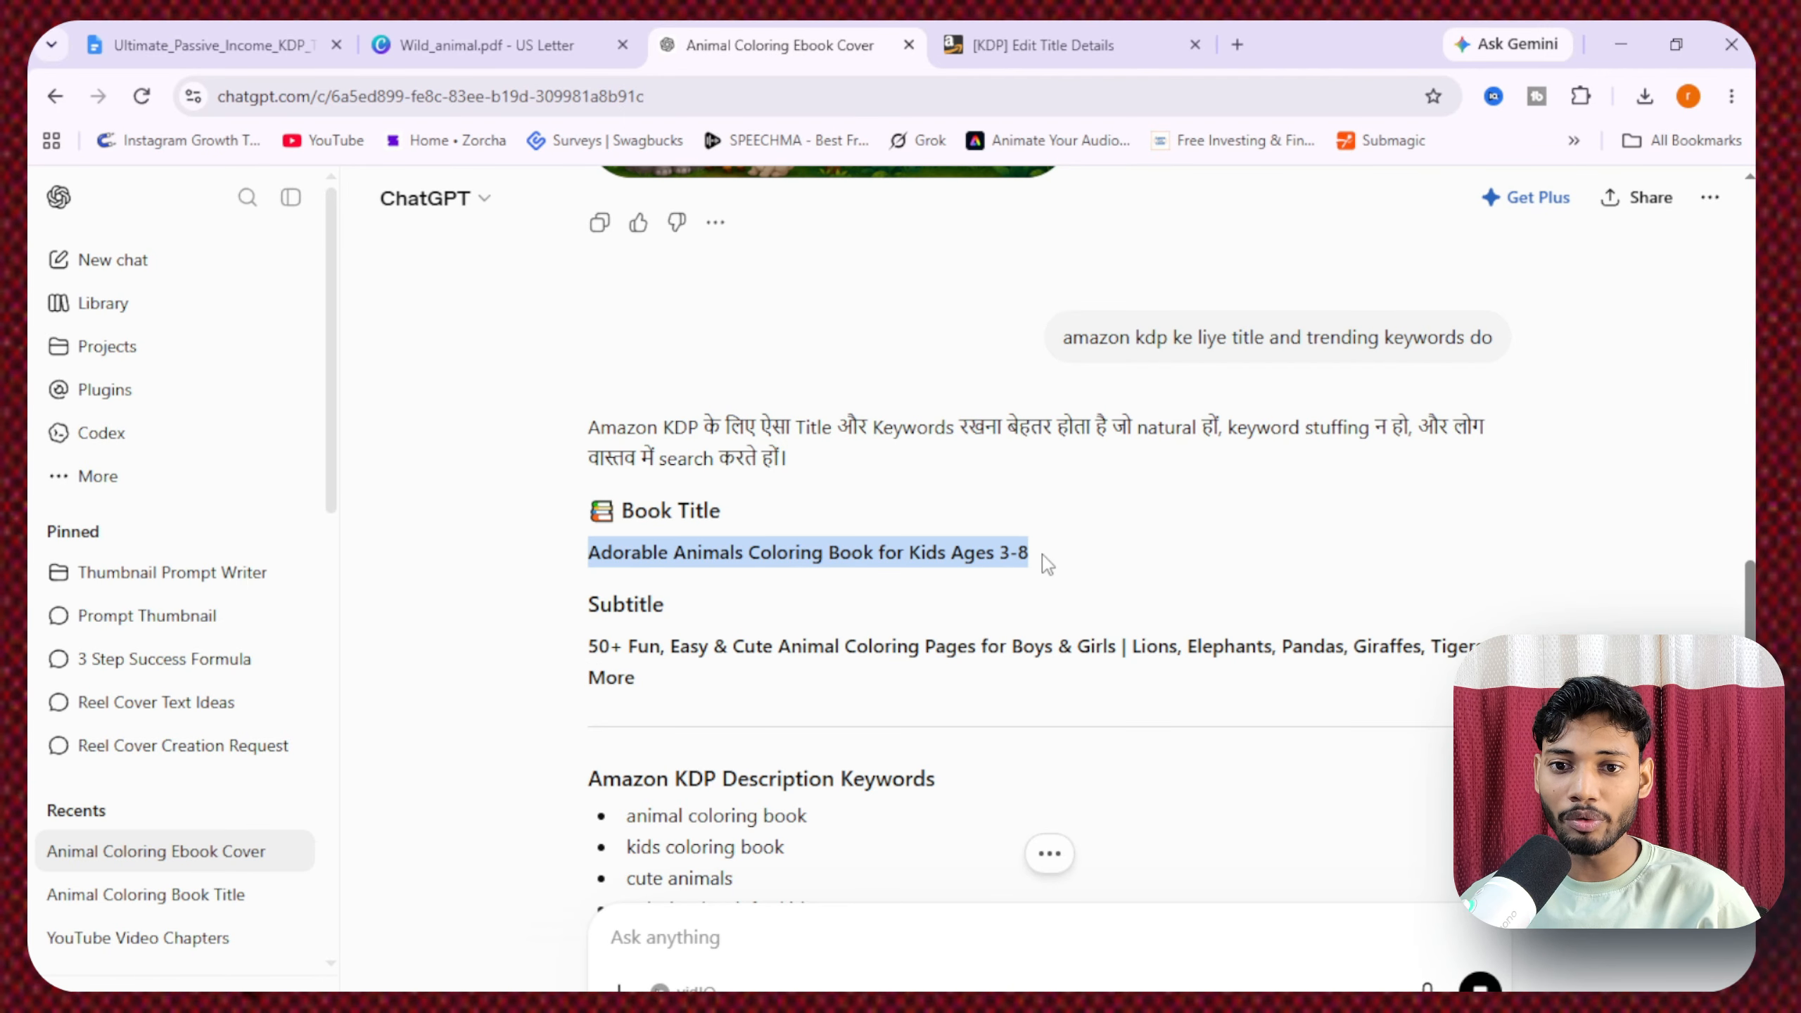
pyautogui.click(983, 32)
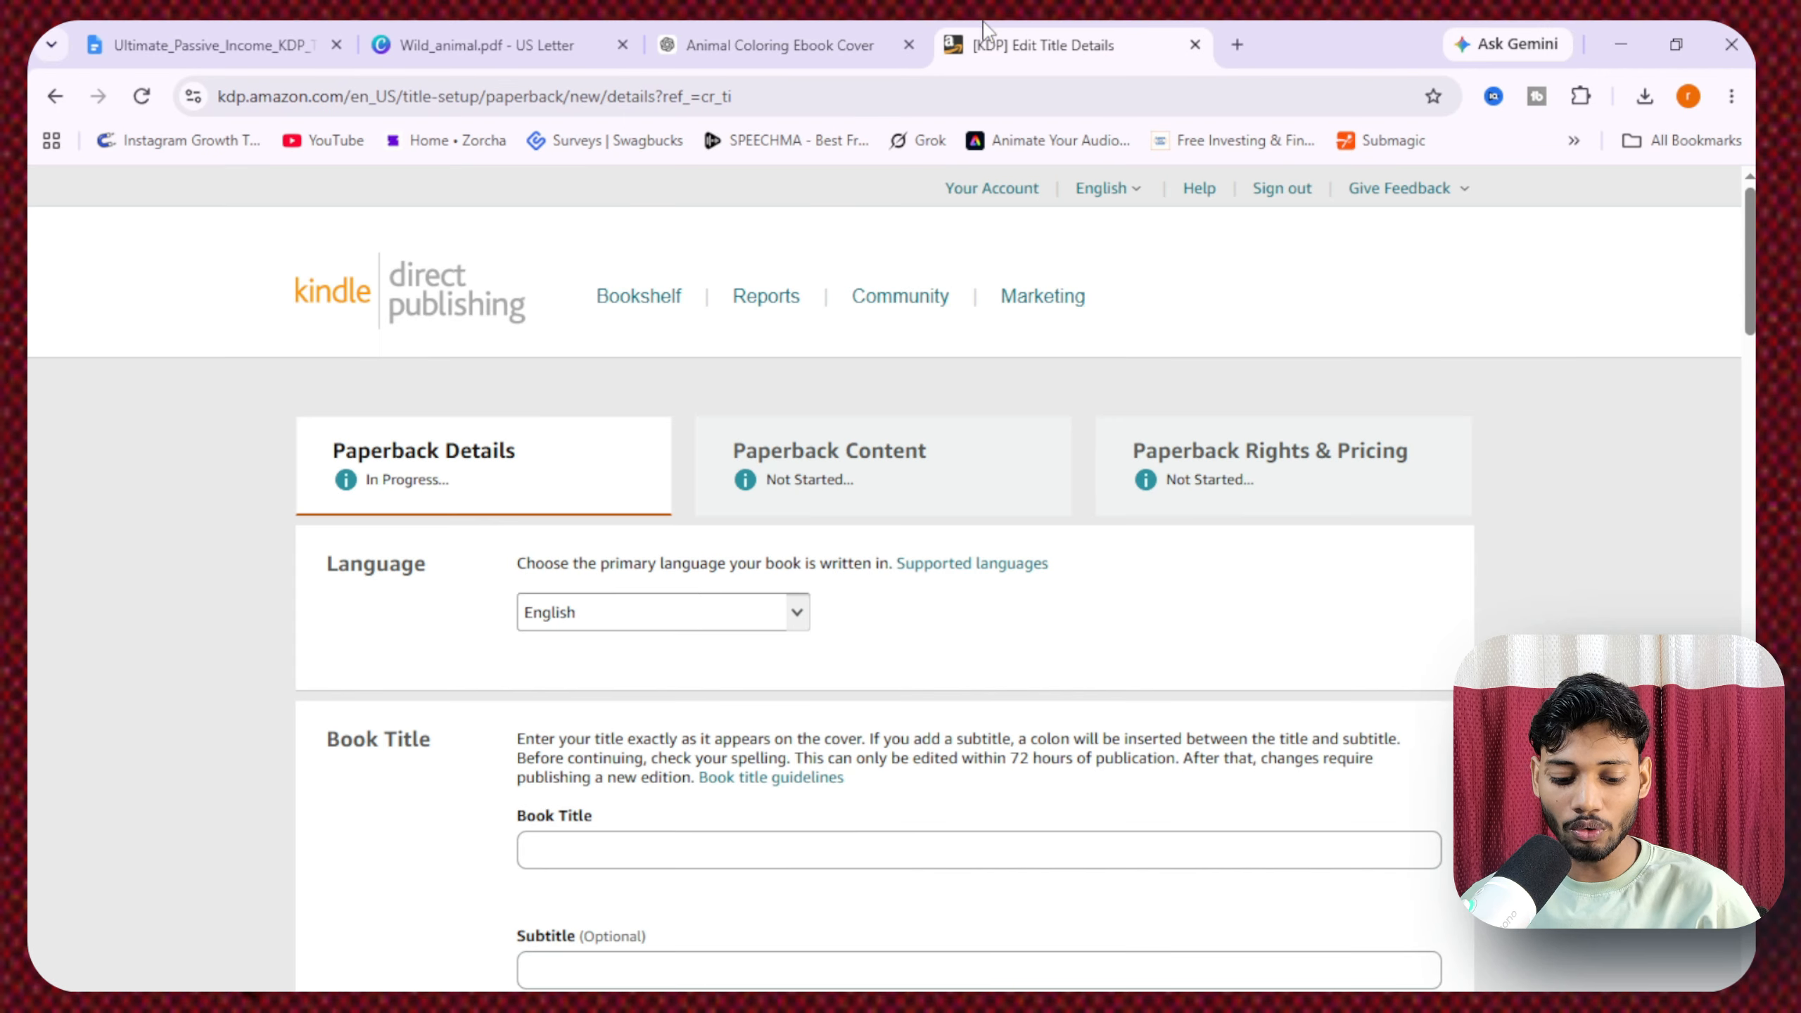
pyautogui.click(601, 851)
pyautogui.hotkey('ctrl', 'v')
# - Copy ChatGPT's full suggested subtitle, starting "50+ Fun, Easy & Cute Animal Coloring Pages", into the Subtitle field on Kindle Direct Publishing
pyautogui.click(738, 39)
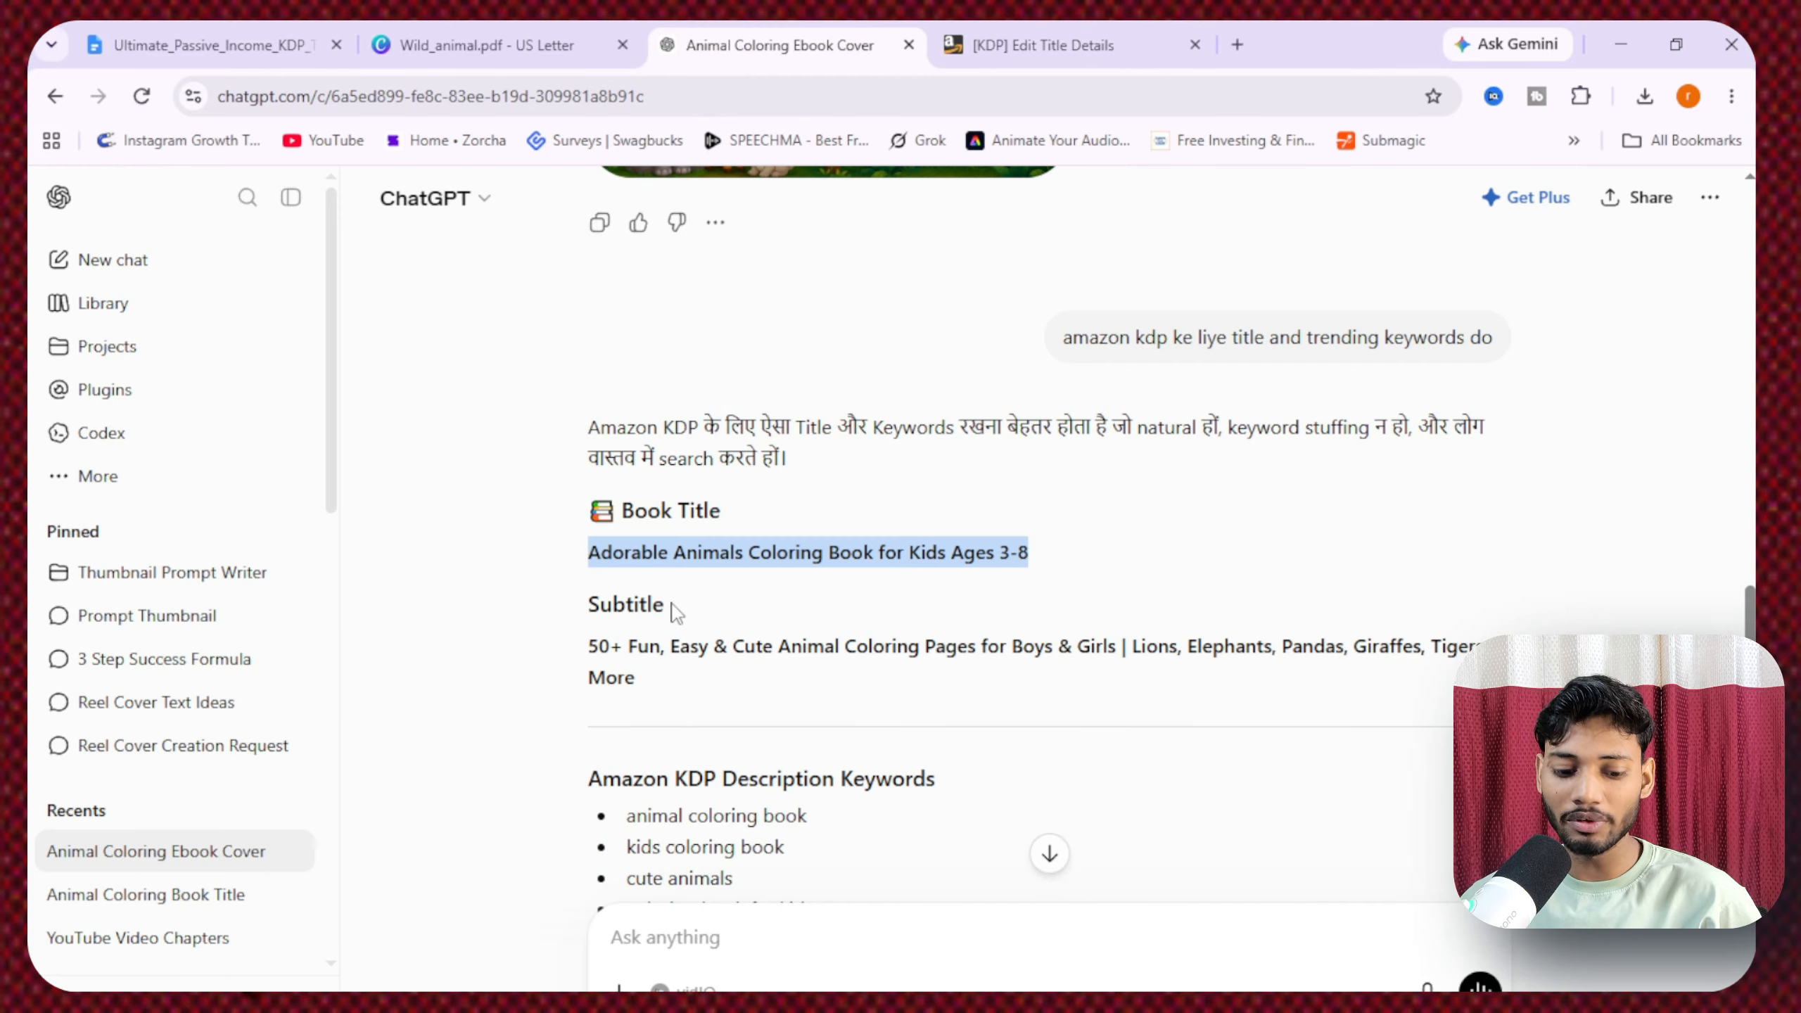
pyautogui.moveTo(591, 650); pyautogui.dragTo(659, 697)
pyautogui.hotkey('ctrl', 'c')
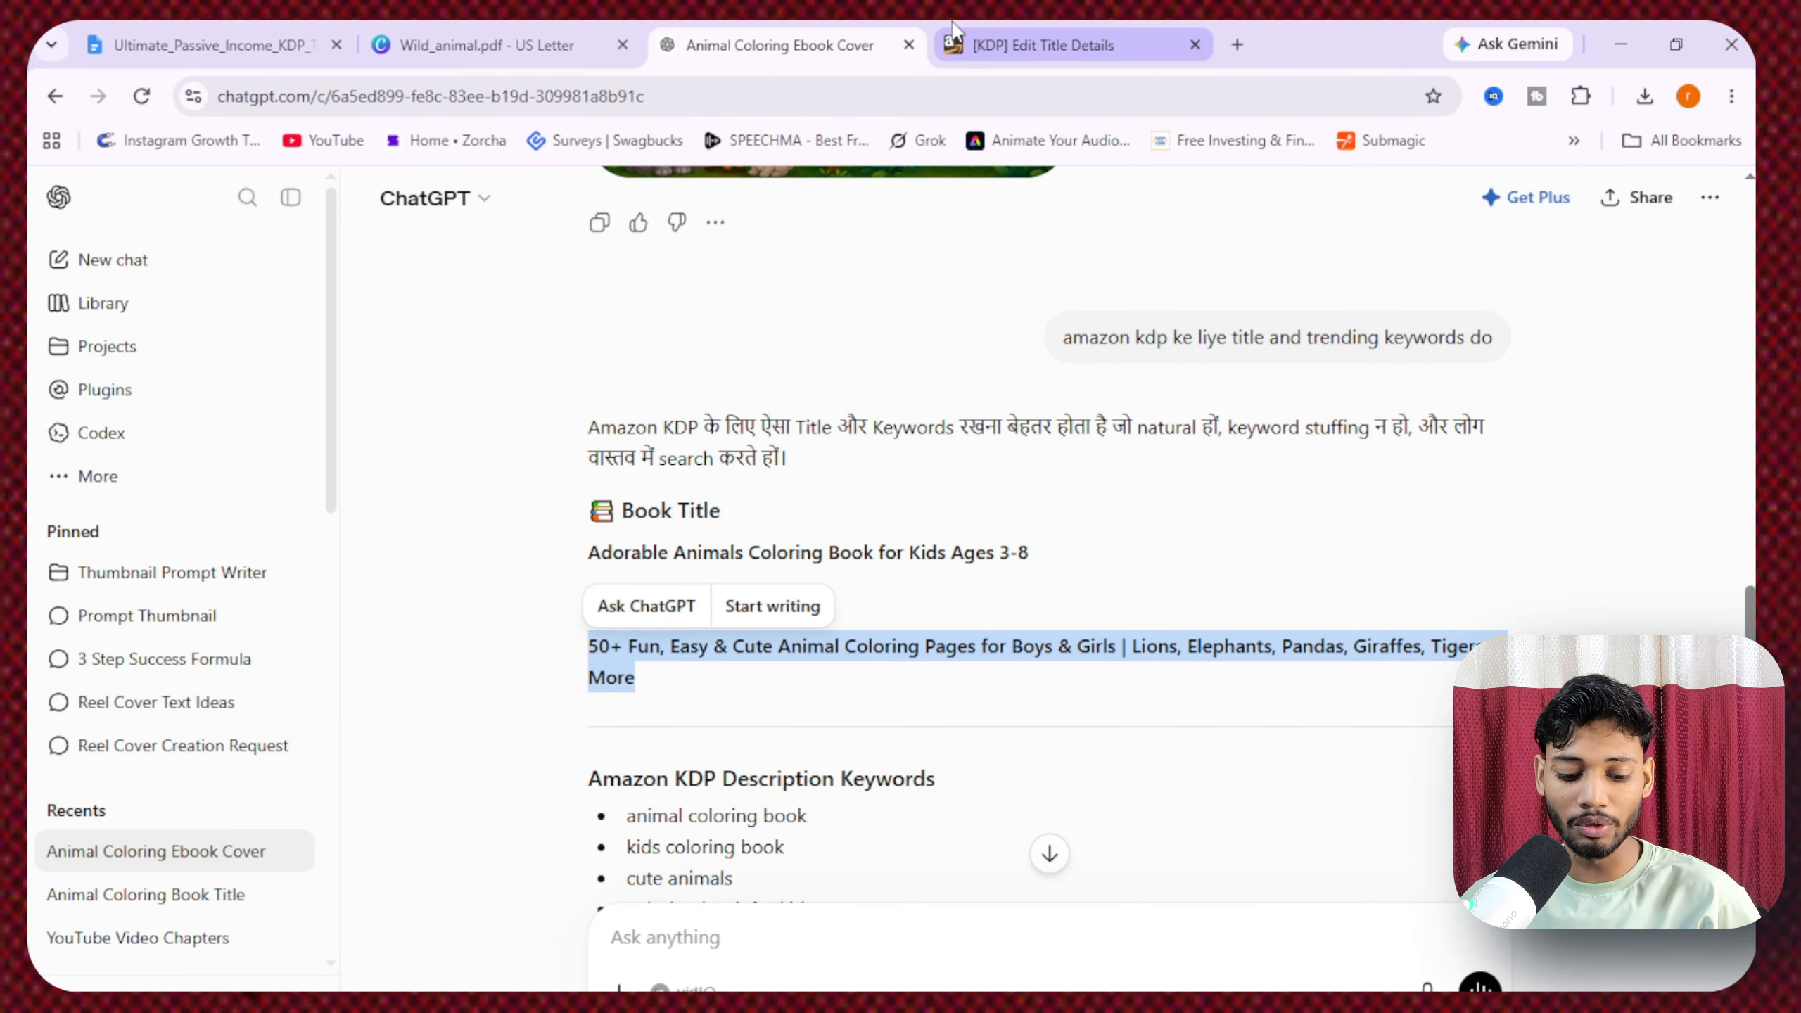
pyautogui.click(1043, 45)
pyautogui.click(624, 969)
pyautogui.hotkey('ctrl', 'v')
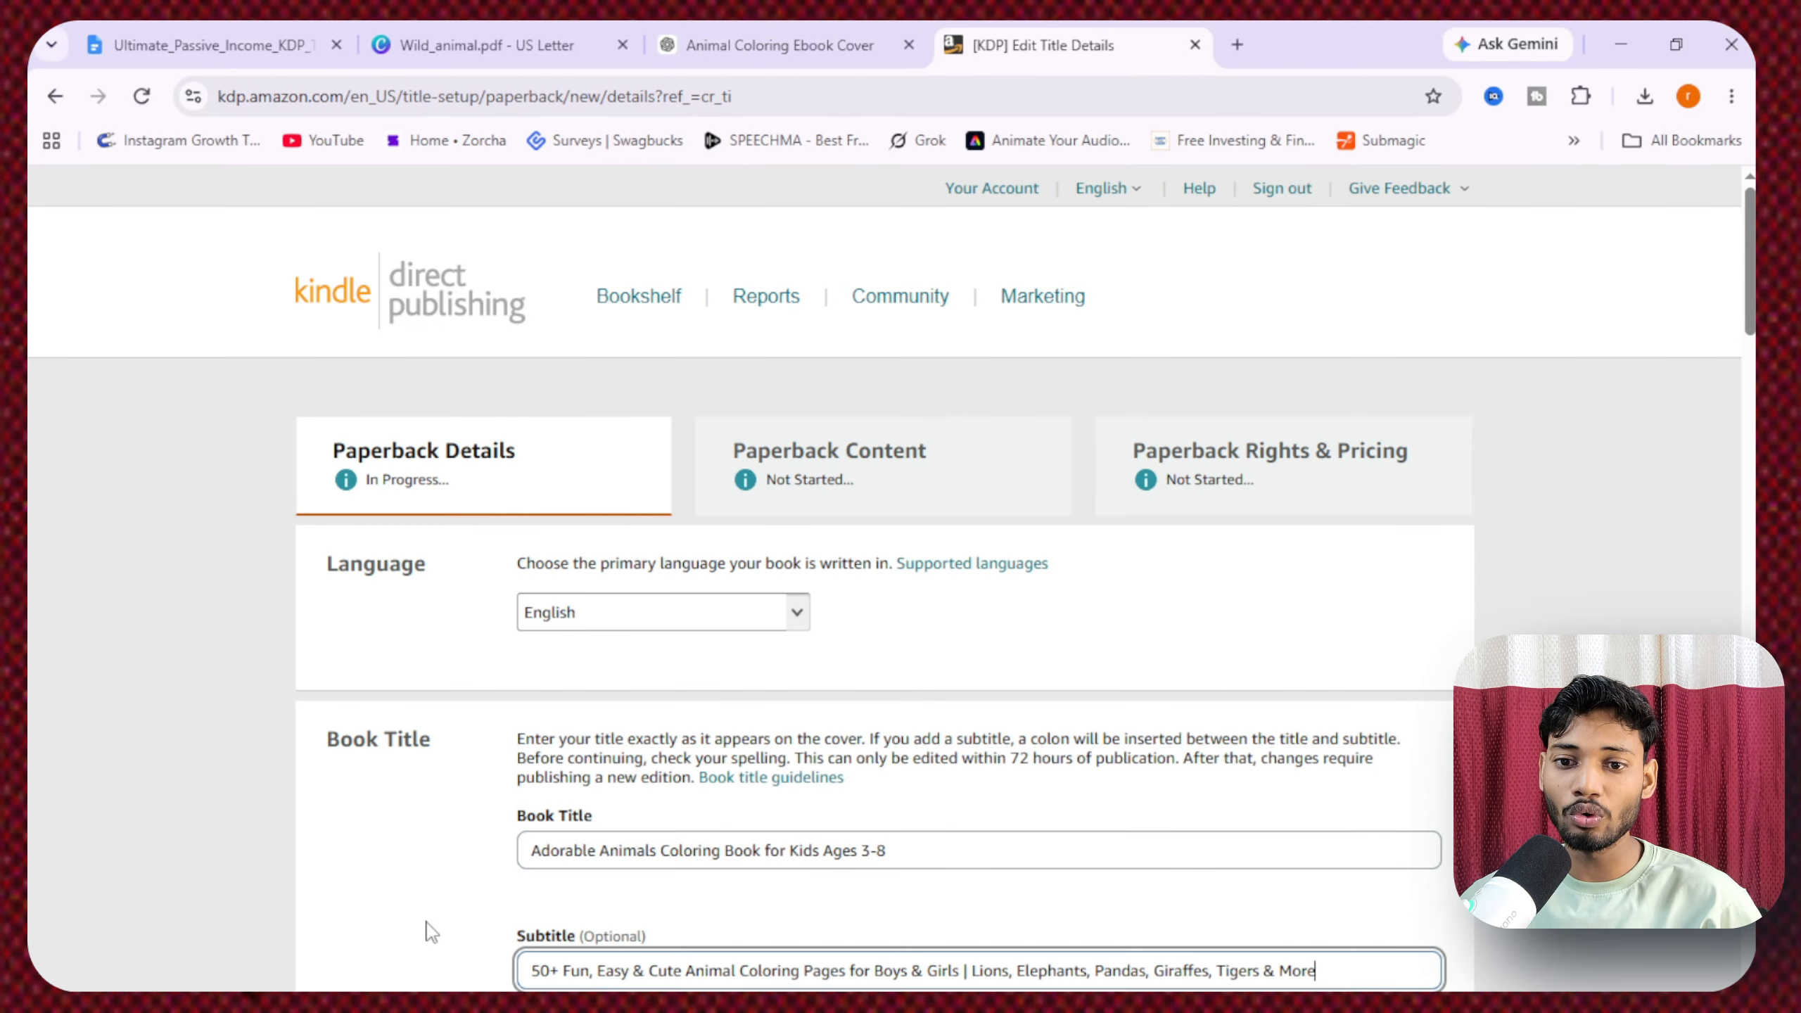
# - Enter the primary author's first and last name in the paperback details on Kindle Direct Publishing
pyautogui.scroll(-5, 433, 934)
pyautogui.click(780, 44)
pyautogui.scroll(-4, 652, 561)
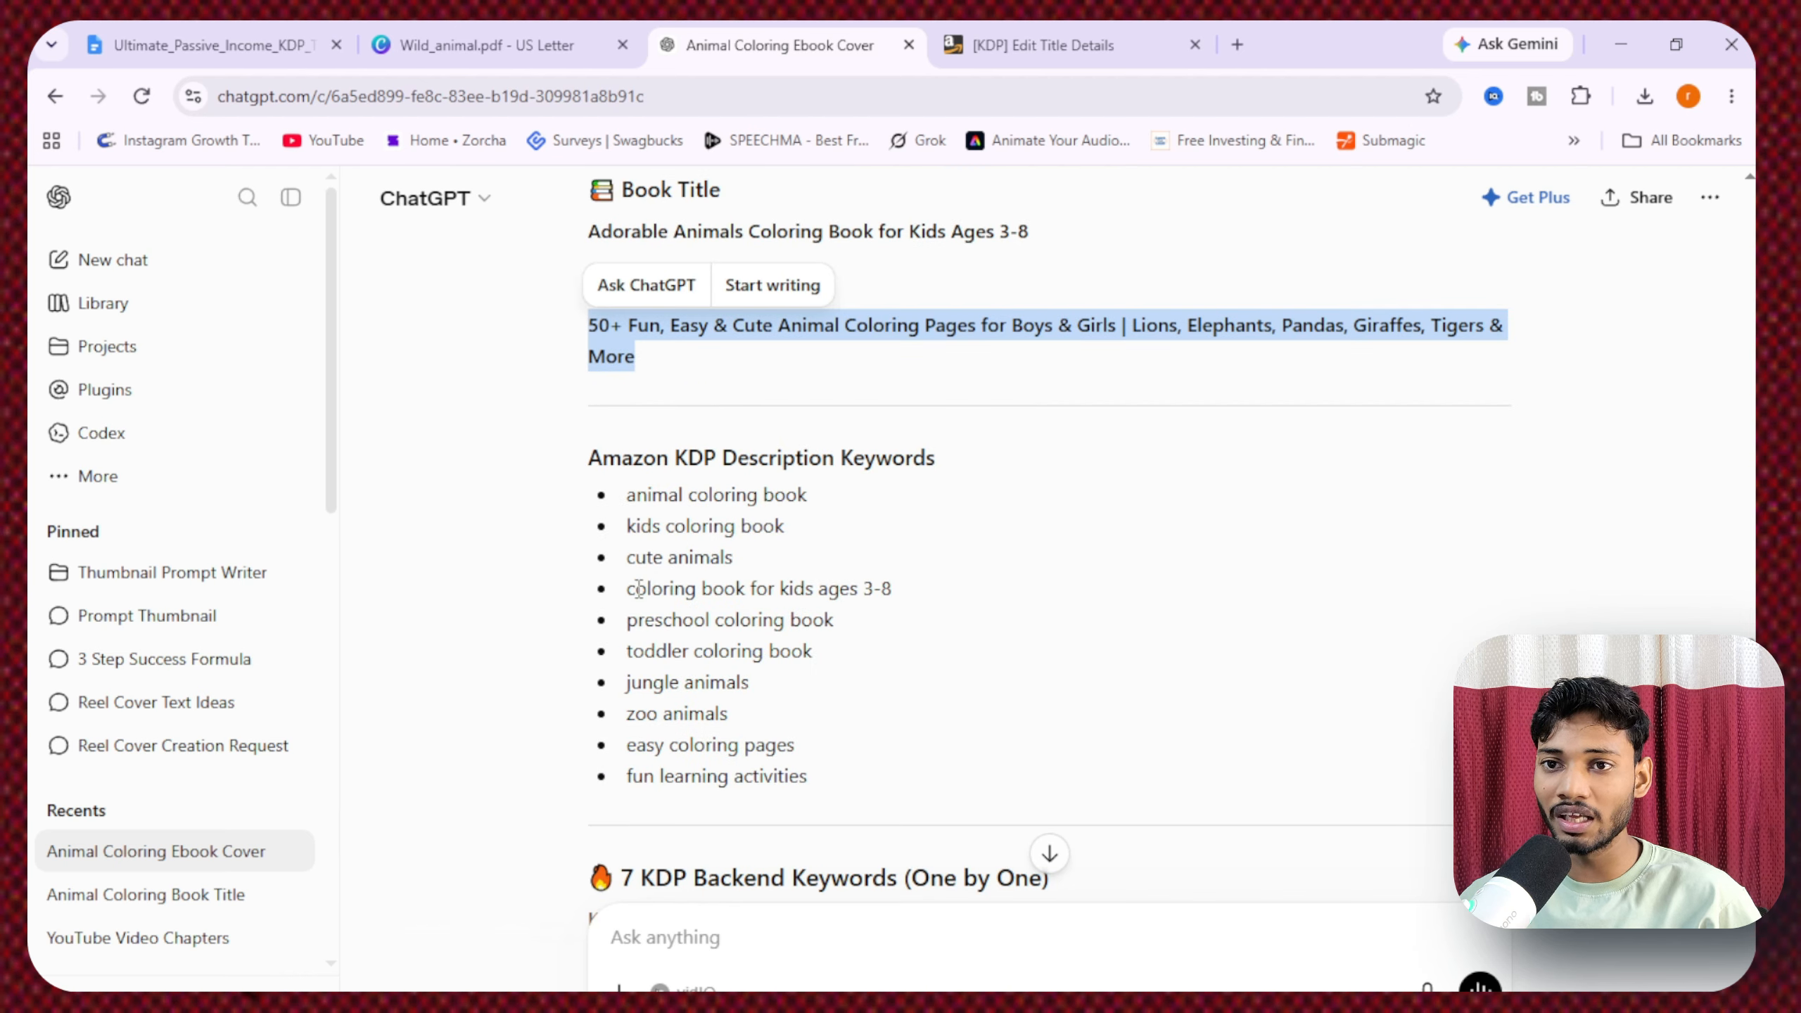
pyautogui.click(969, 29)
pyautogui.scroll(-5, 701, 598)
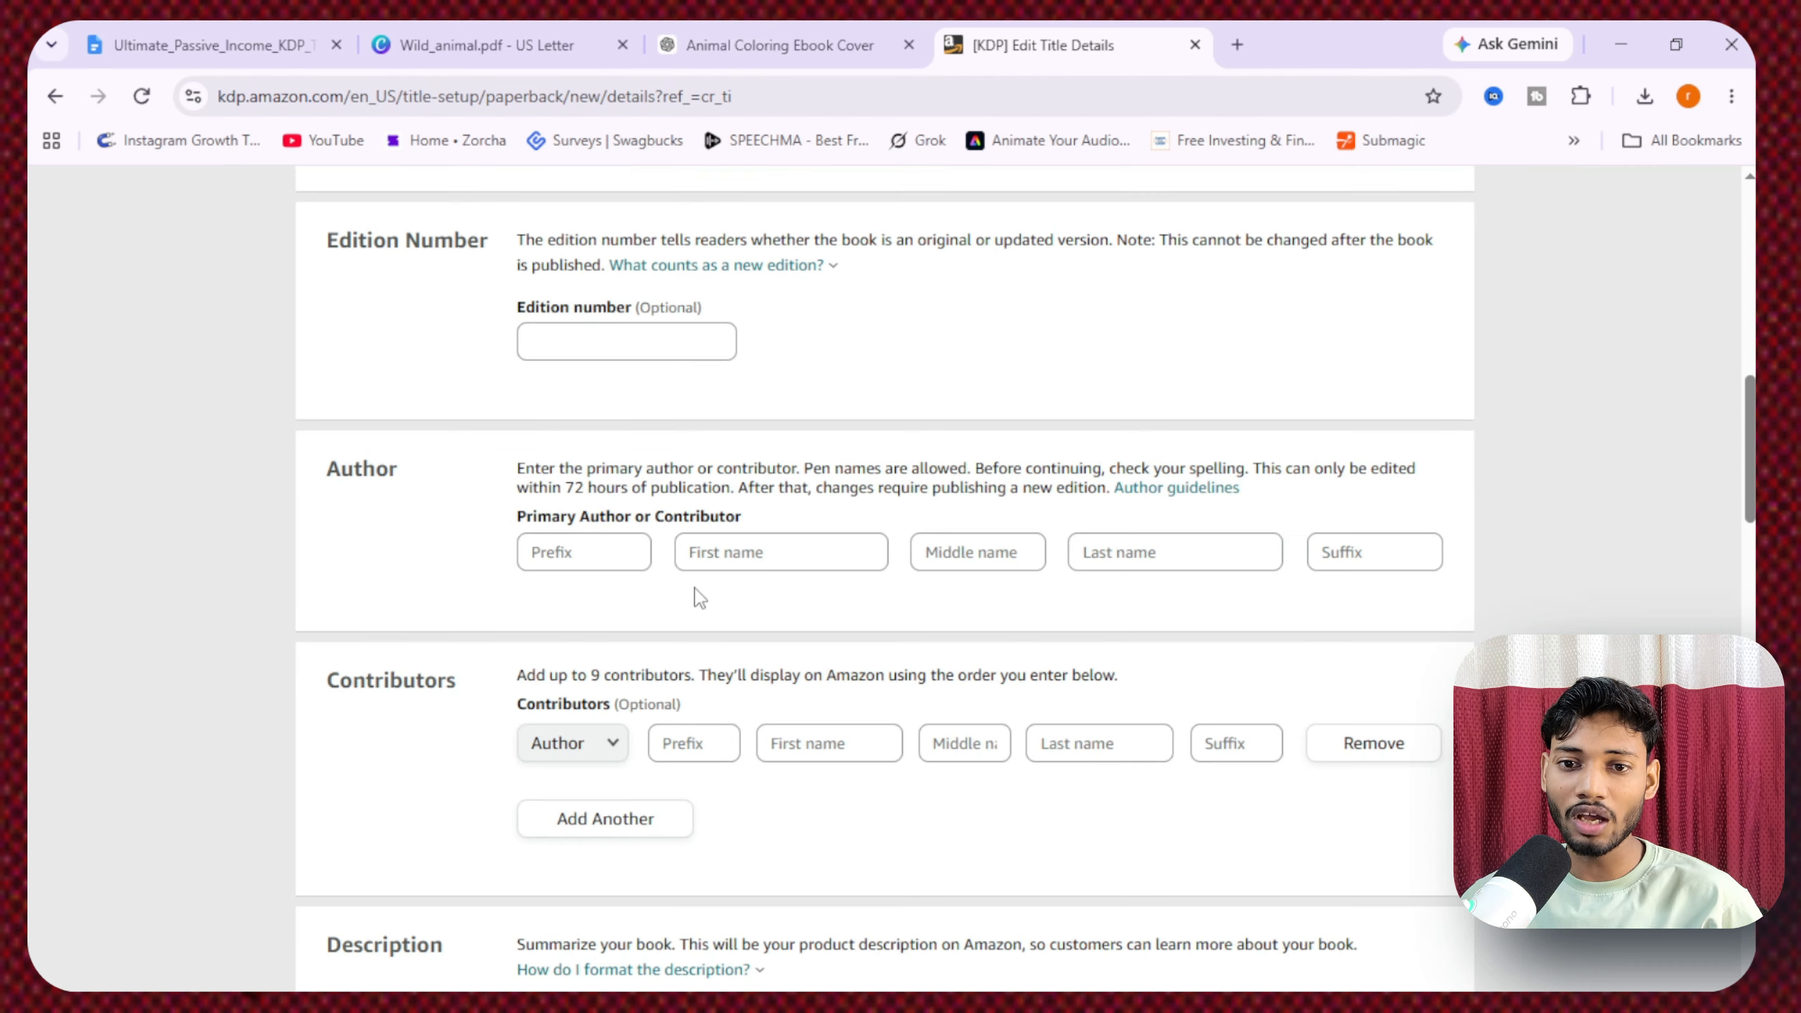
pyautogui.click(536, 559)
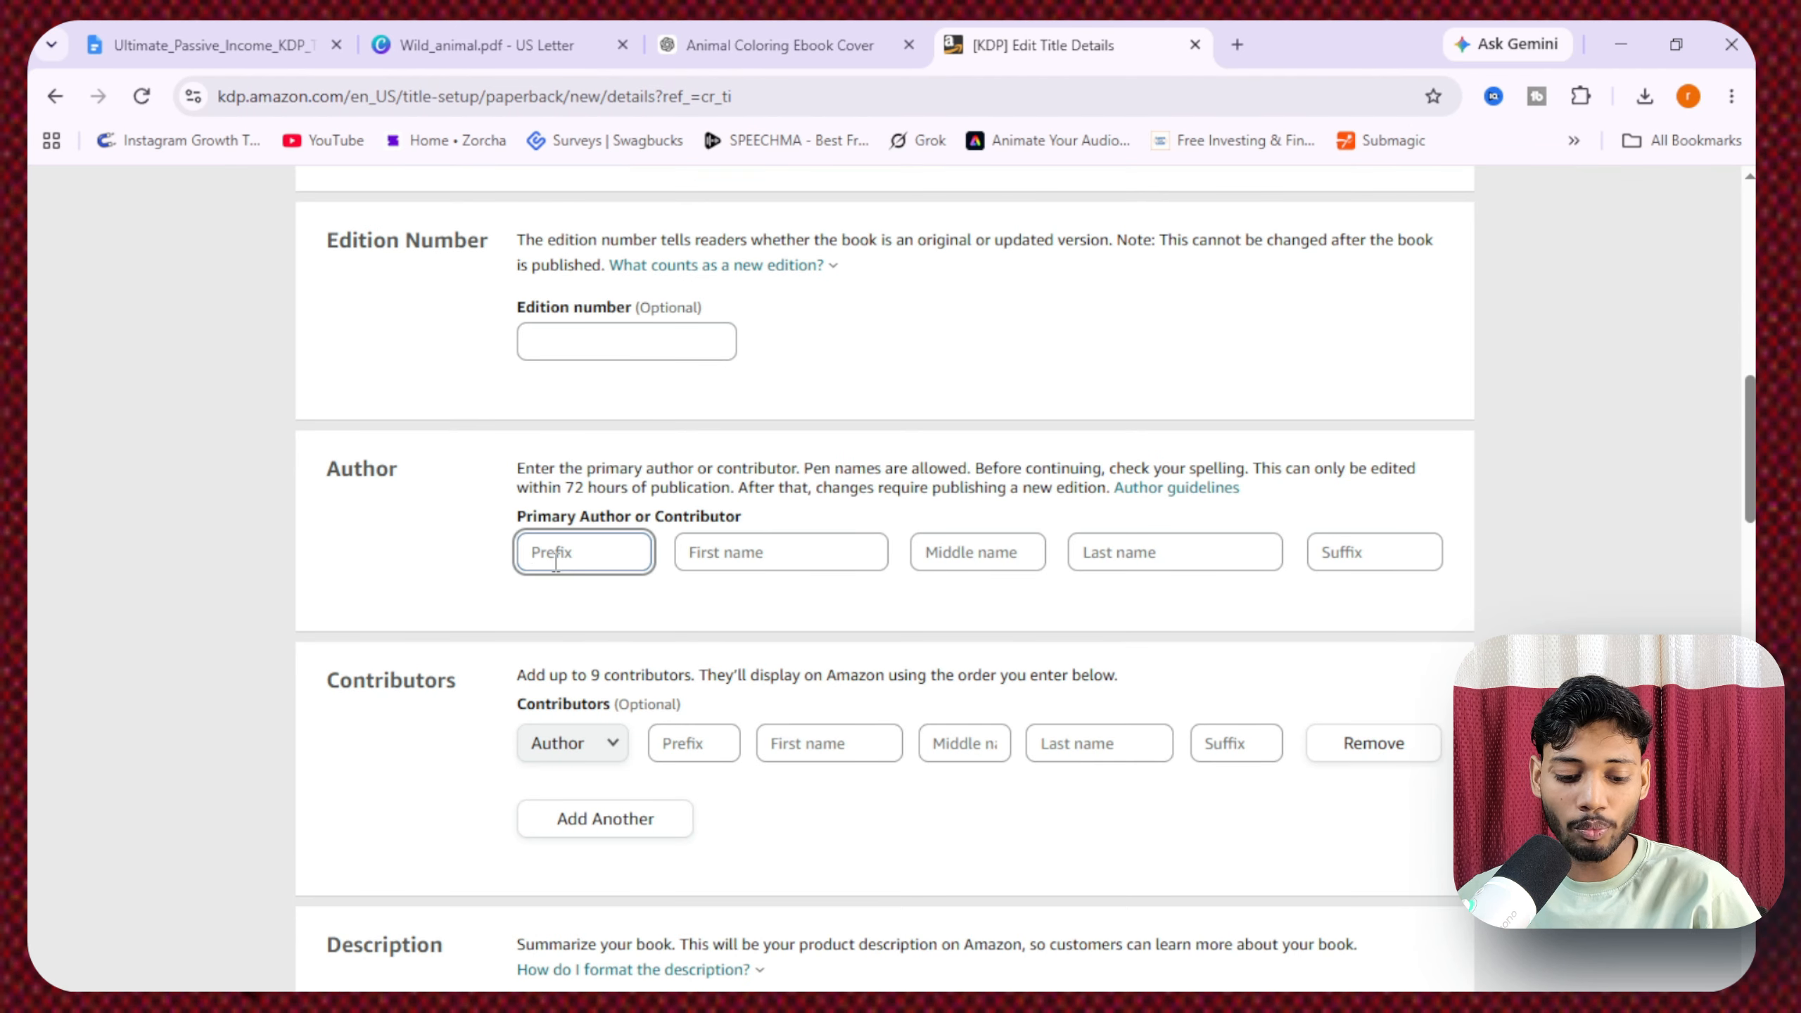
pyautogui.click(762, 546)
pyautogui.write('Ritesh')
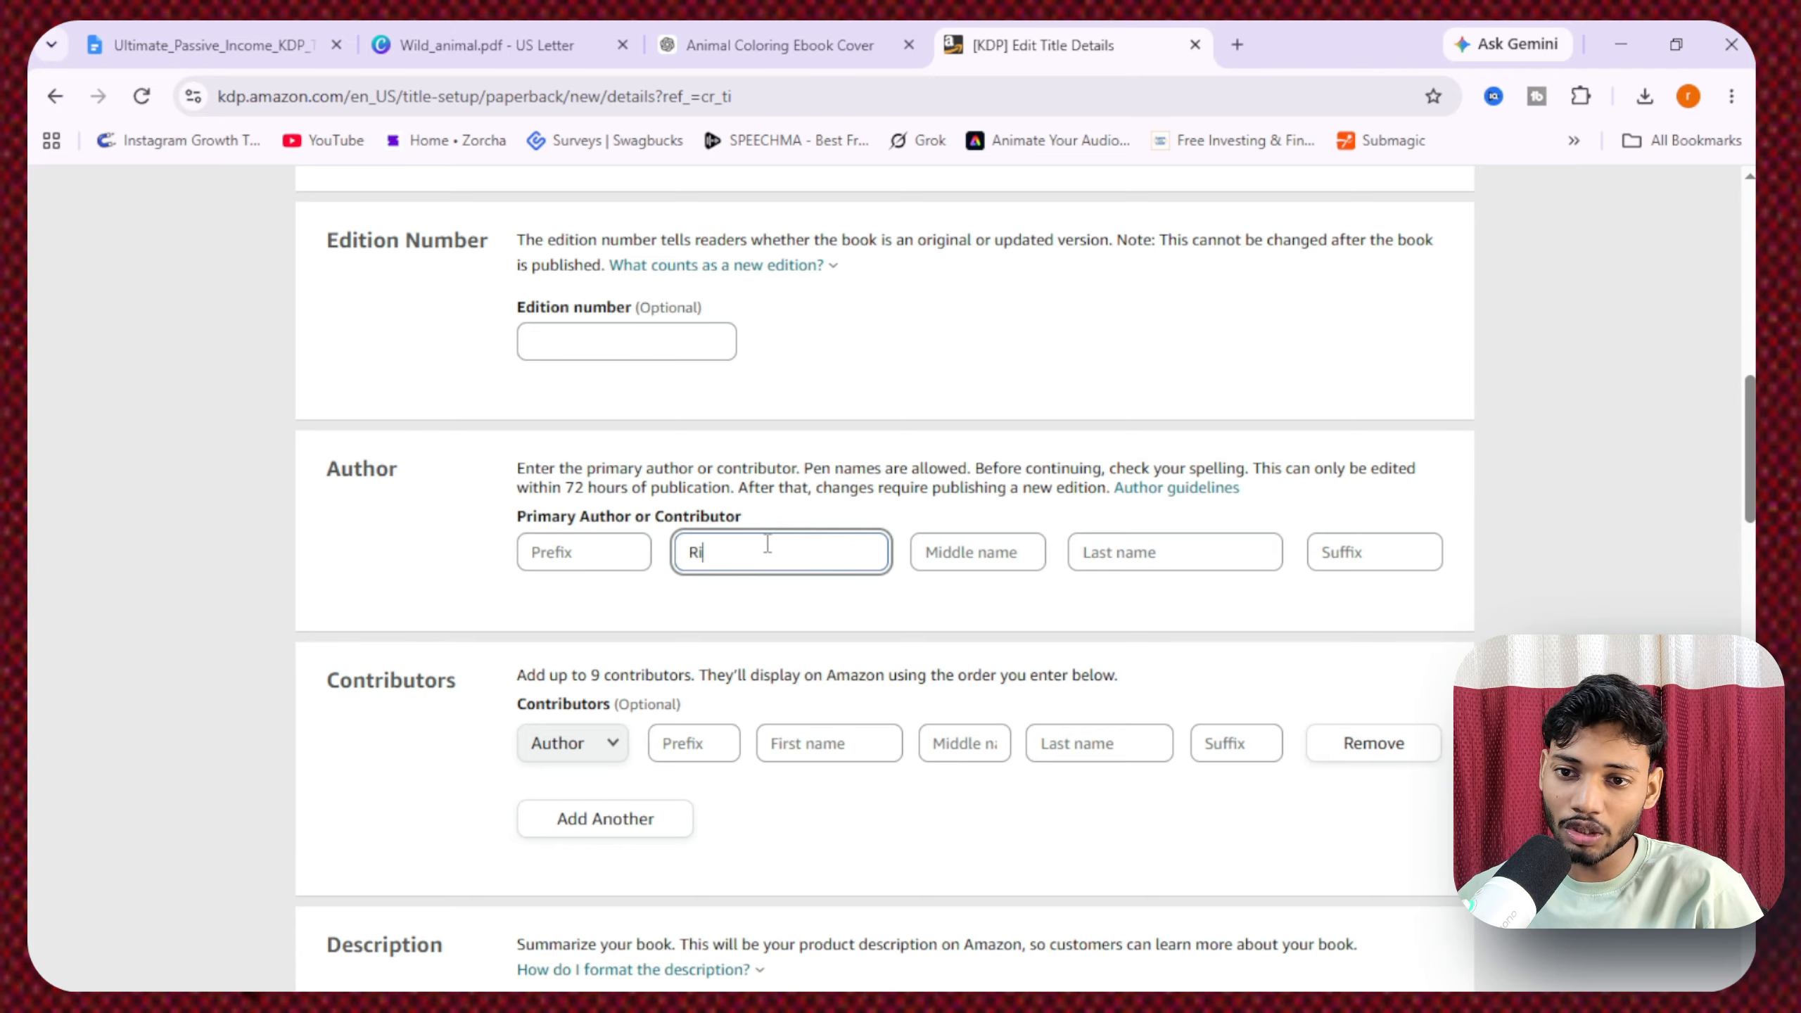
pyautogui.click(1159, 551)
pyautogui.write('Sharma')
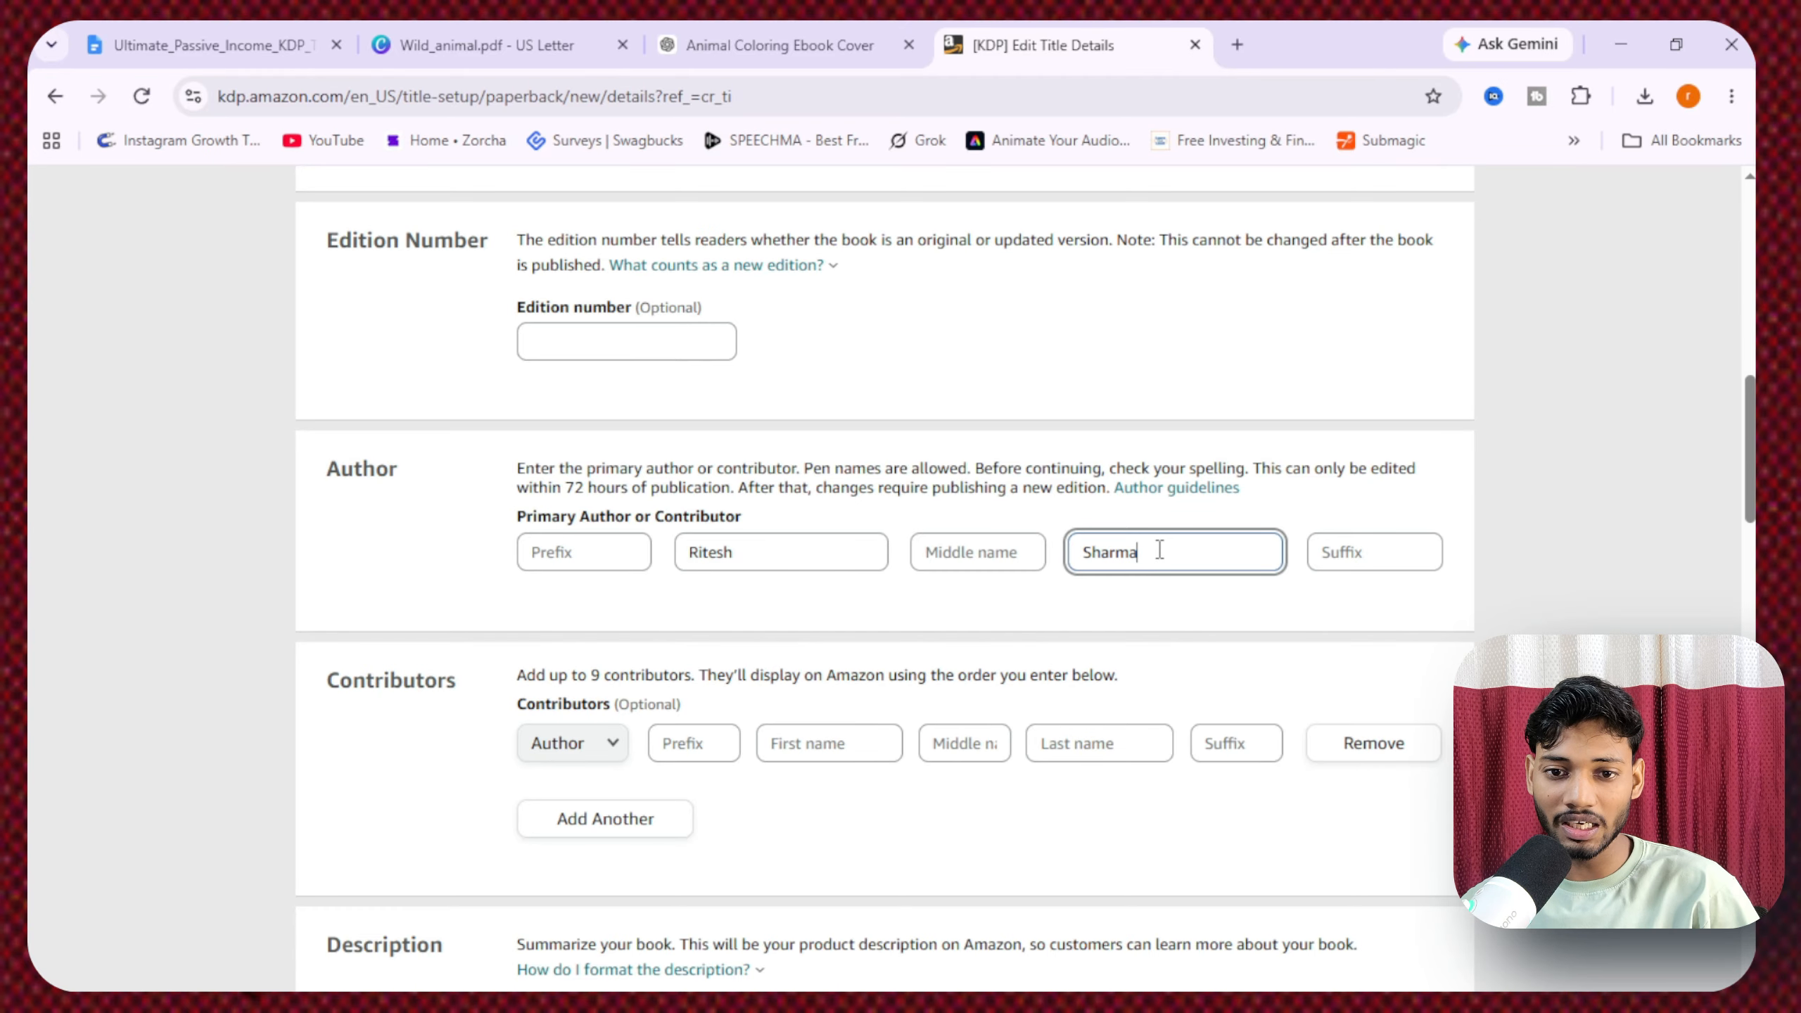
pyautogui.click(1006, 623)
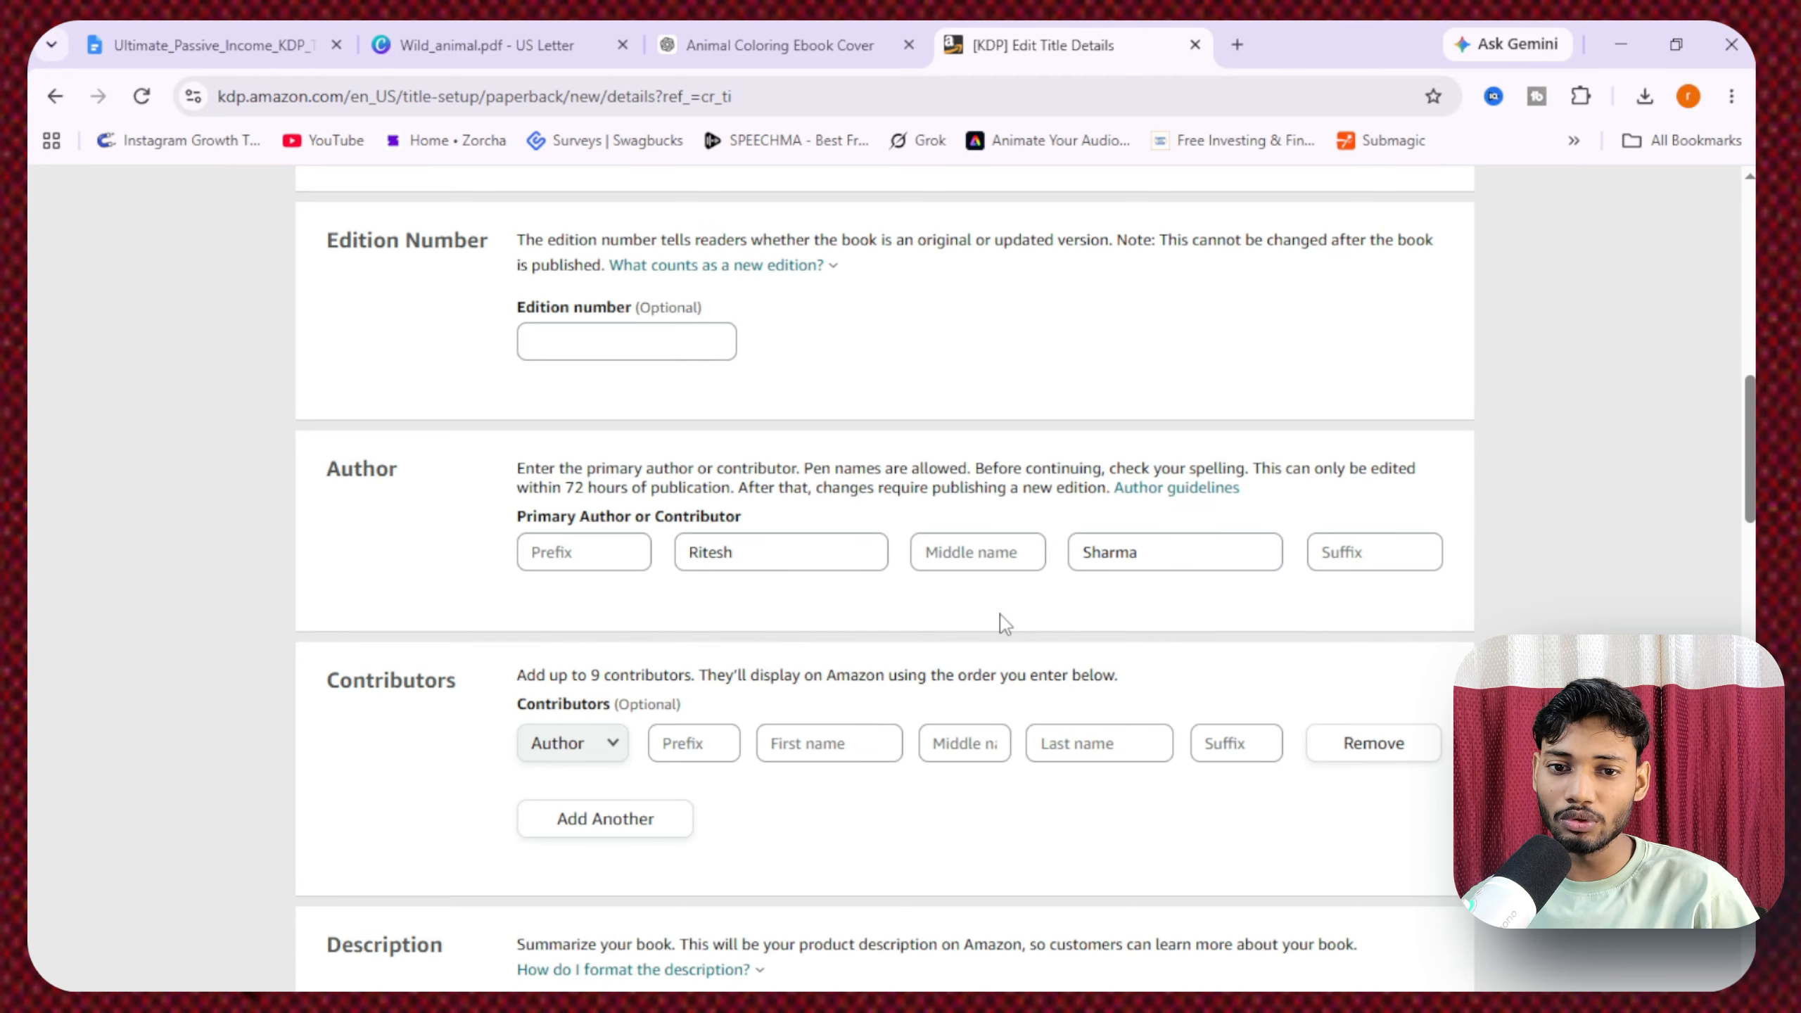
# - Switch to ChatGPT's Animal Coloring Ebook Cover chat and send the request "book description"
pyautogui.scroll(-4, 525, 677)
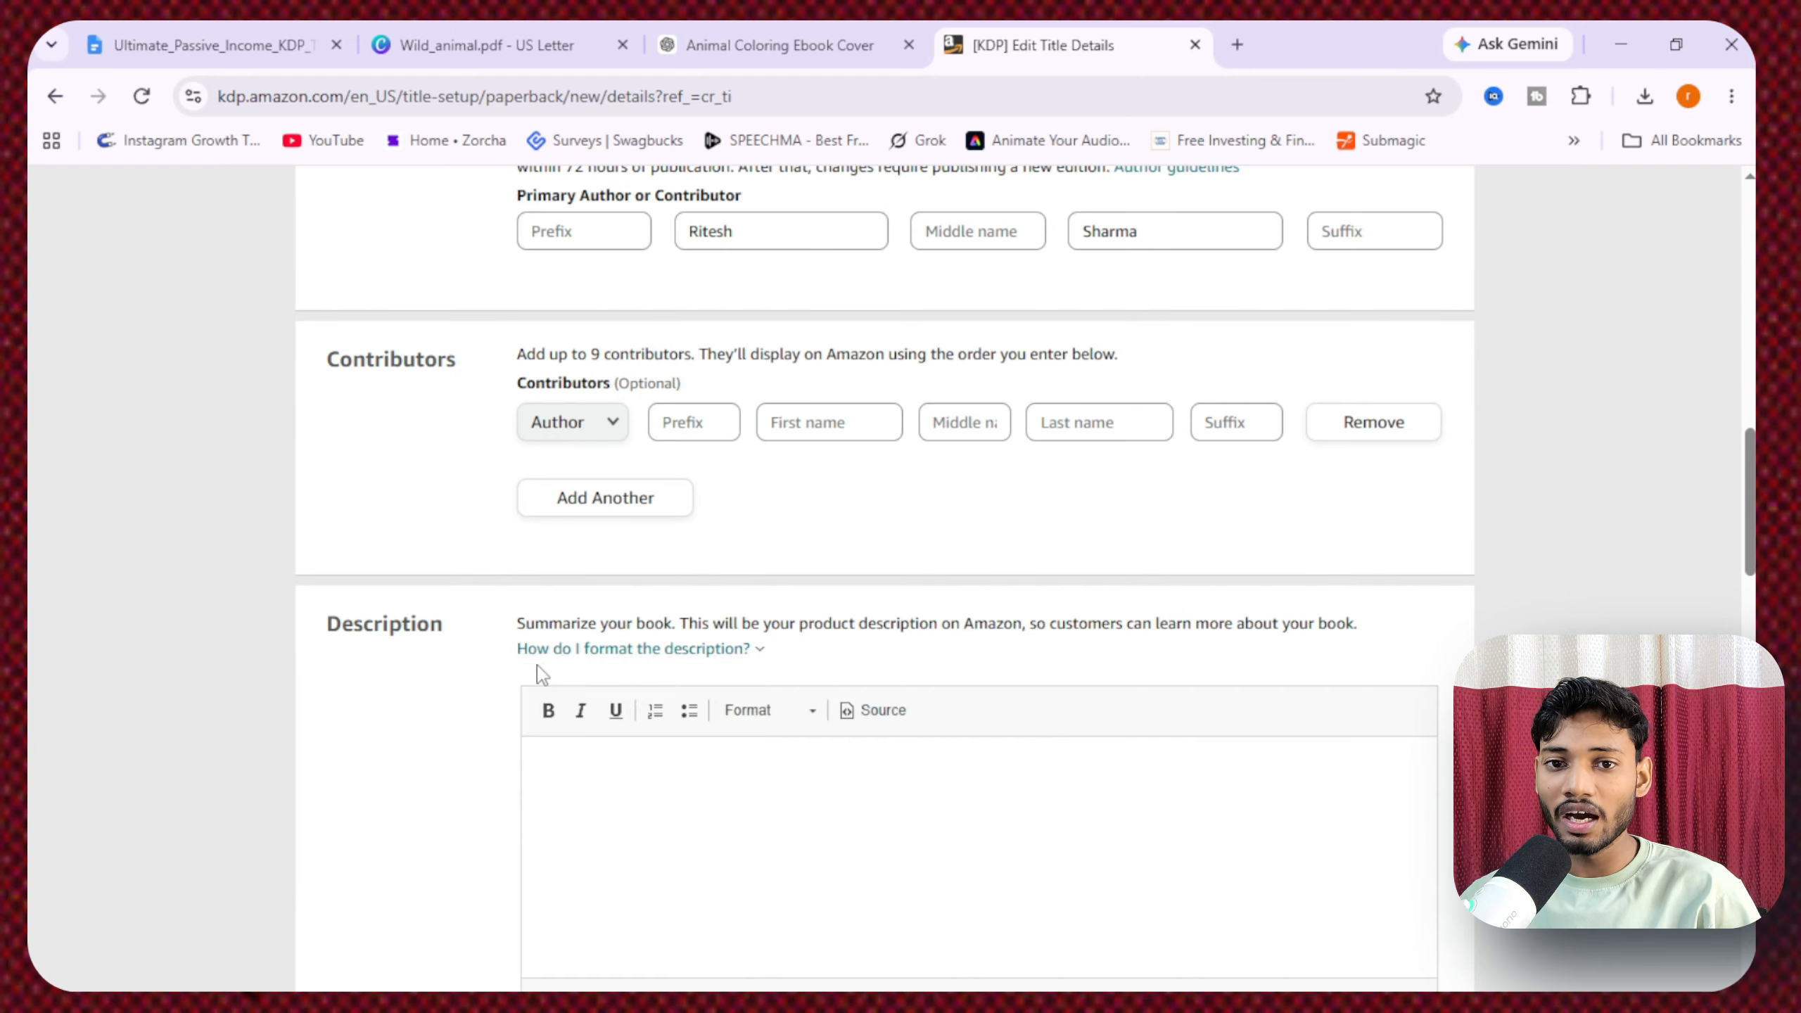
pyautogui.scroll(-4, 794, 539)
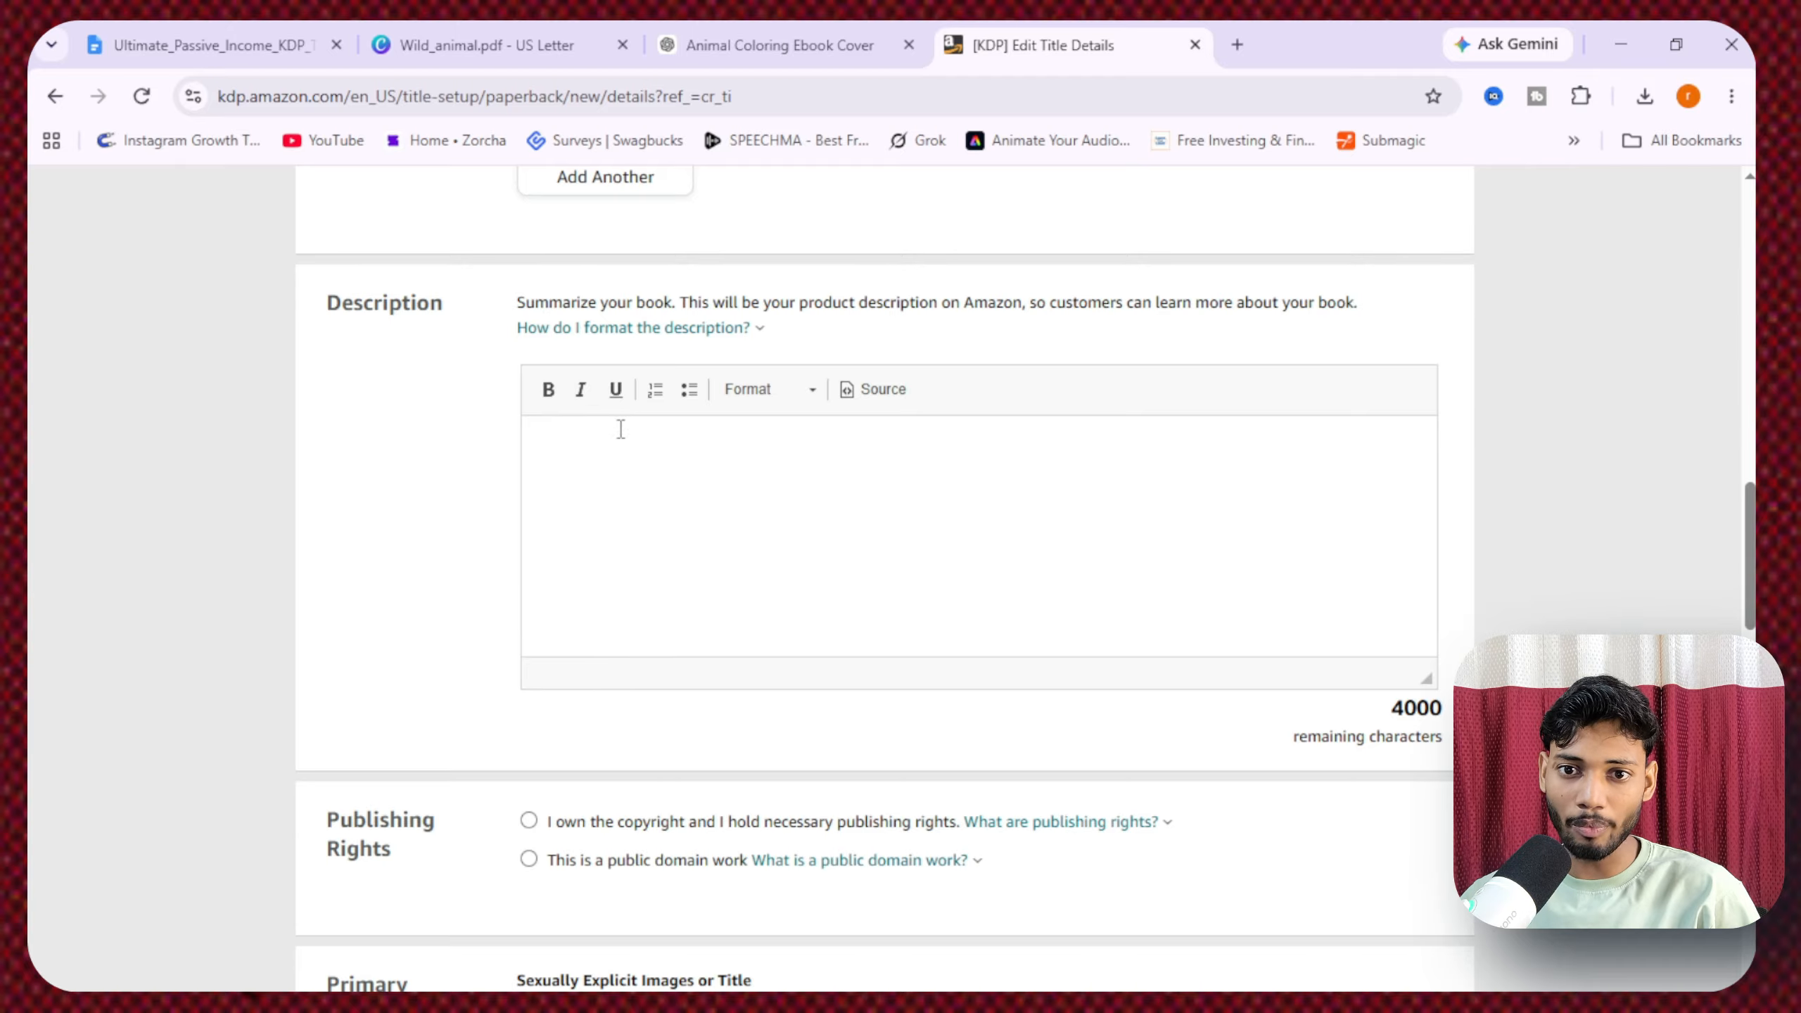
pyautogui.scroll(6, 702, 282)
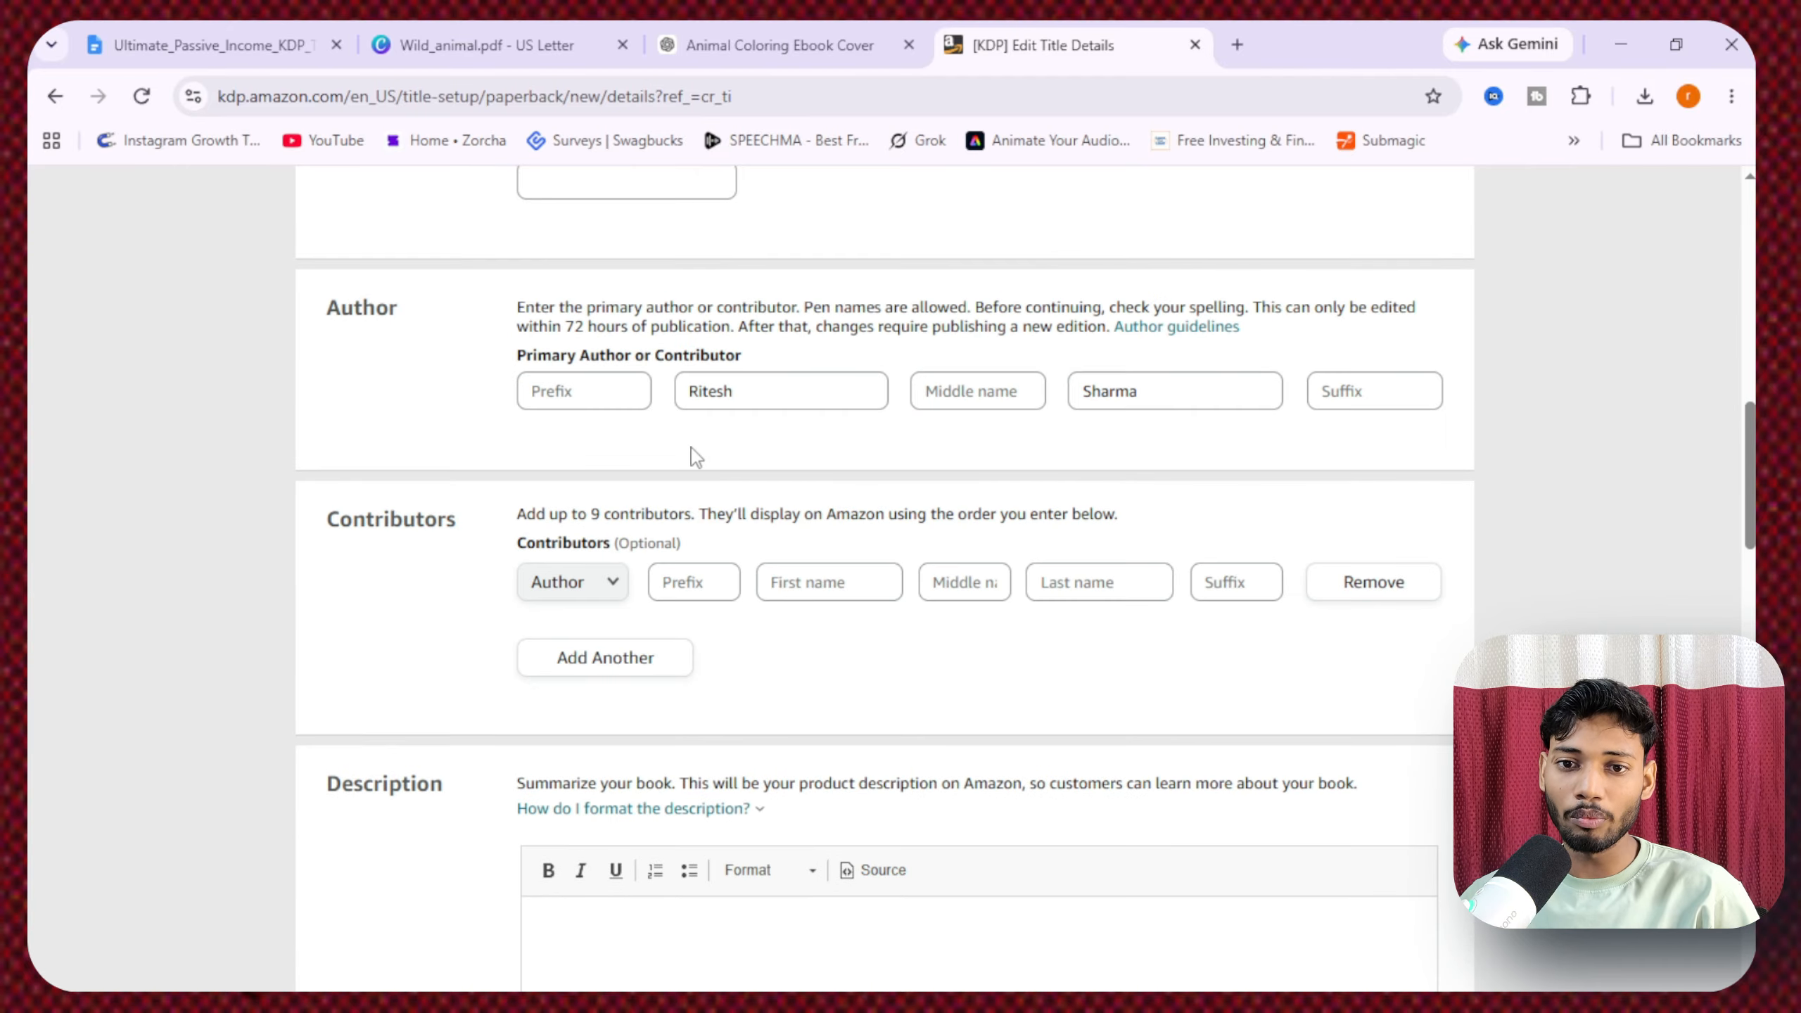
pyautogui.scroll(-2, 553, 576)
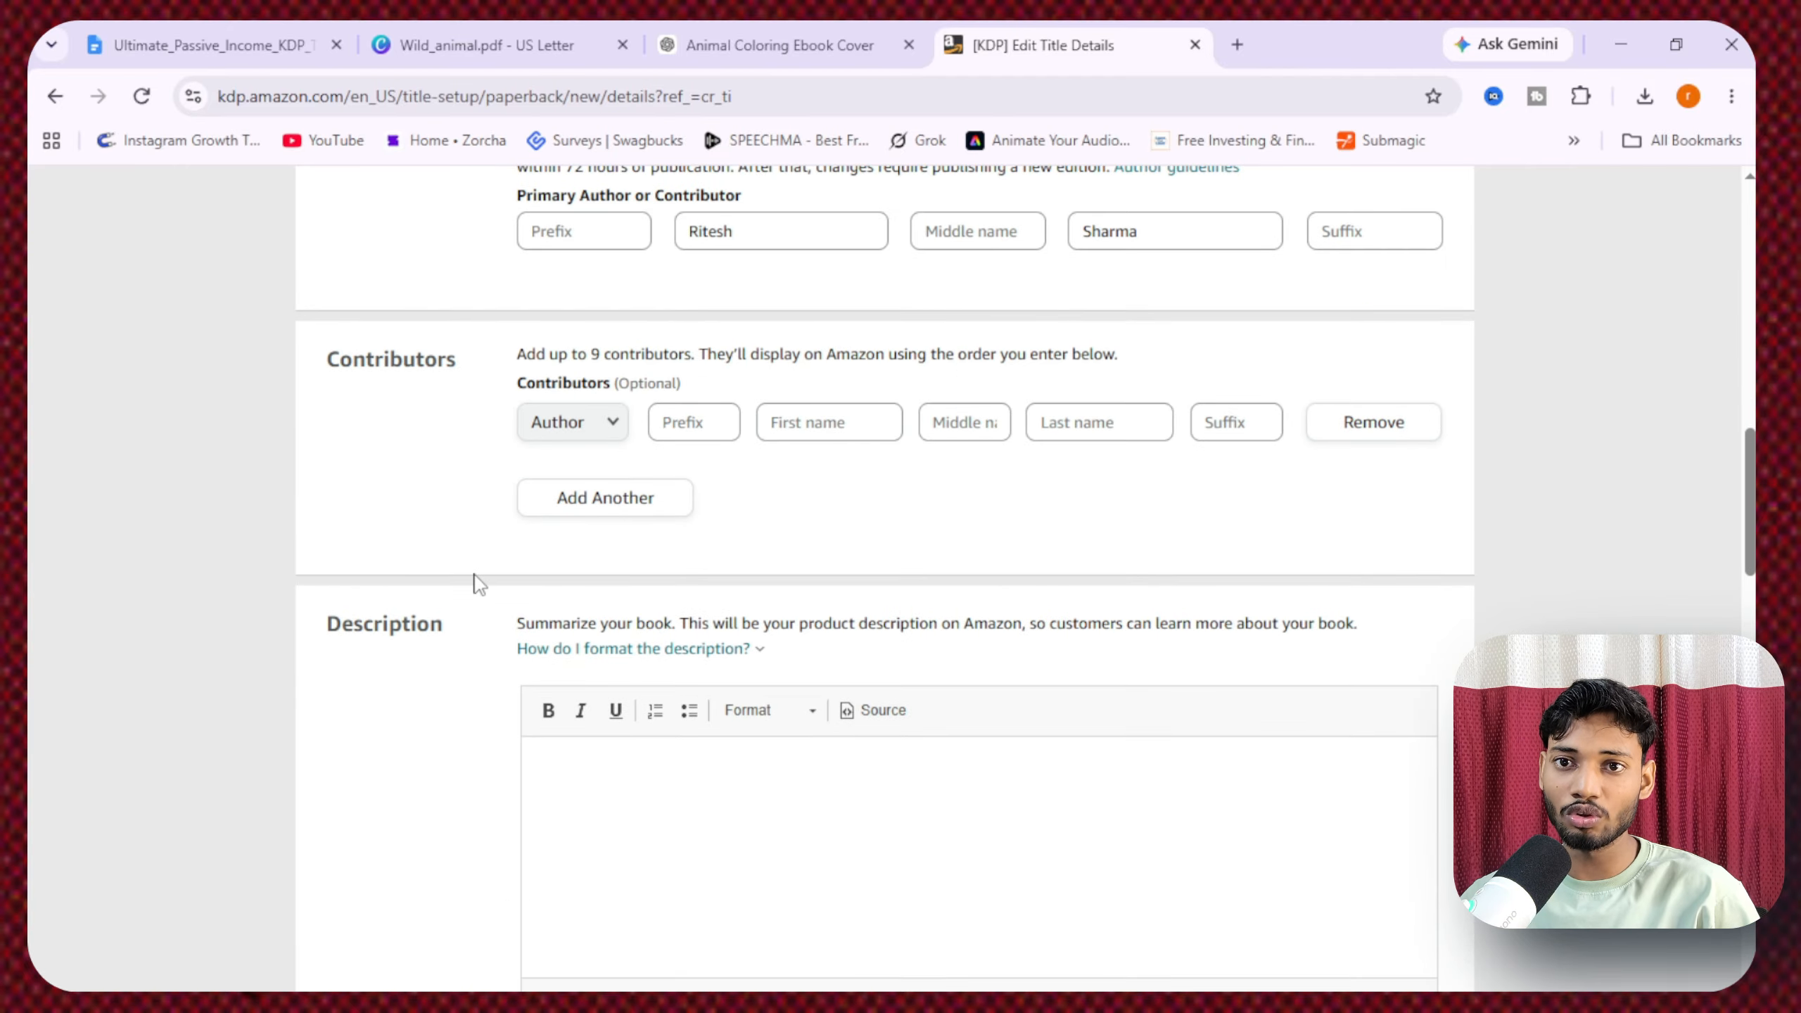
pyautogui.scroll(-6, 475, 589)
pyautogui.click(766, 29)
pyautogui.scroll(-6, 668, 667)
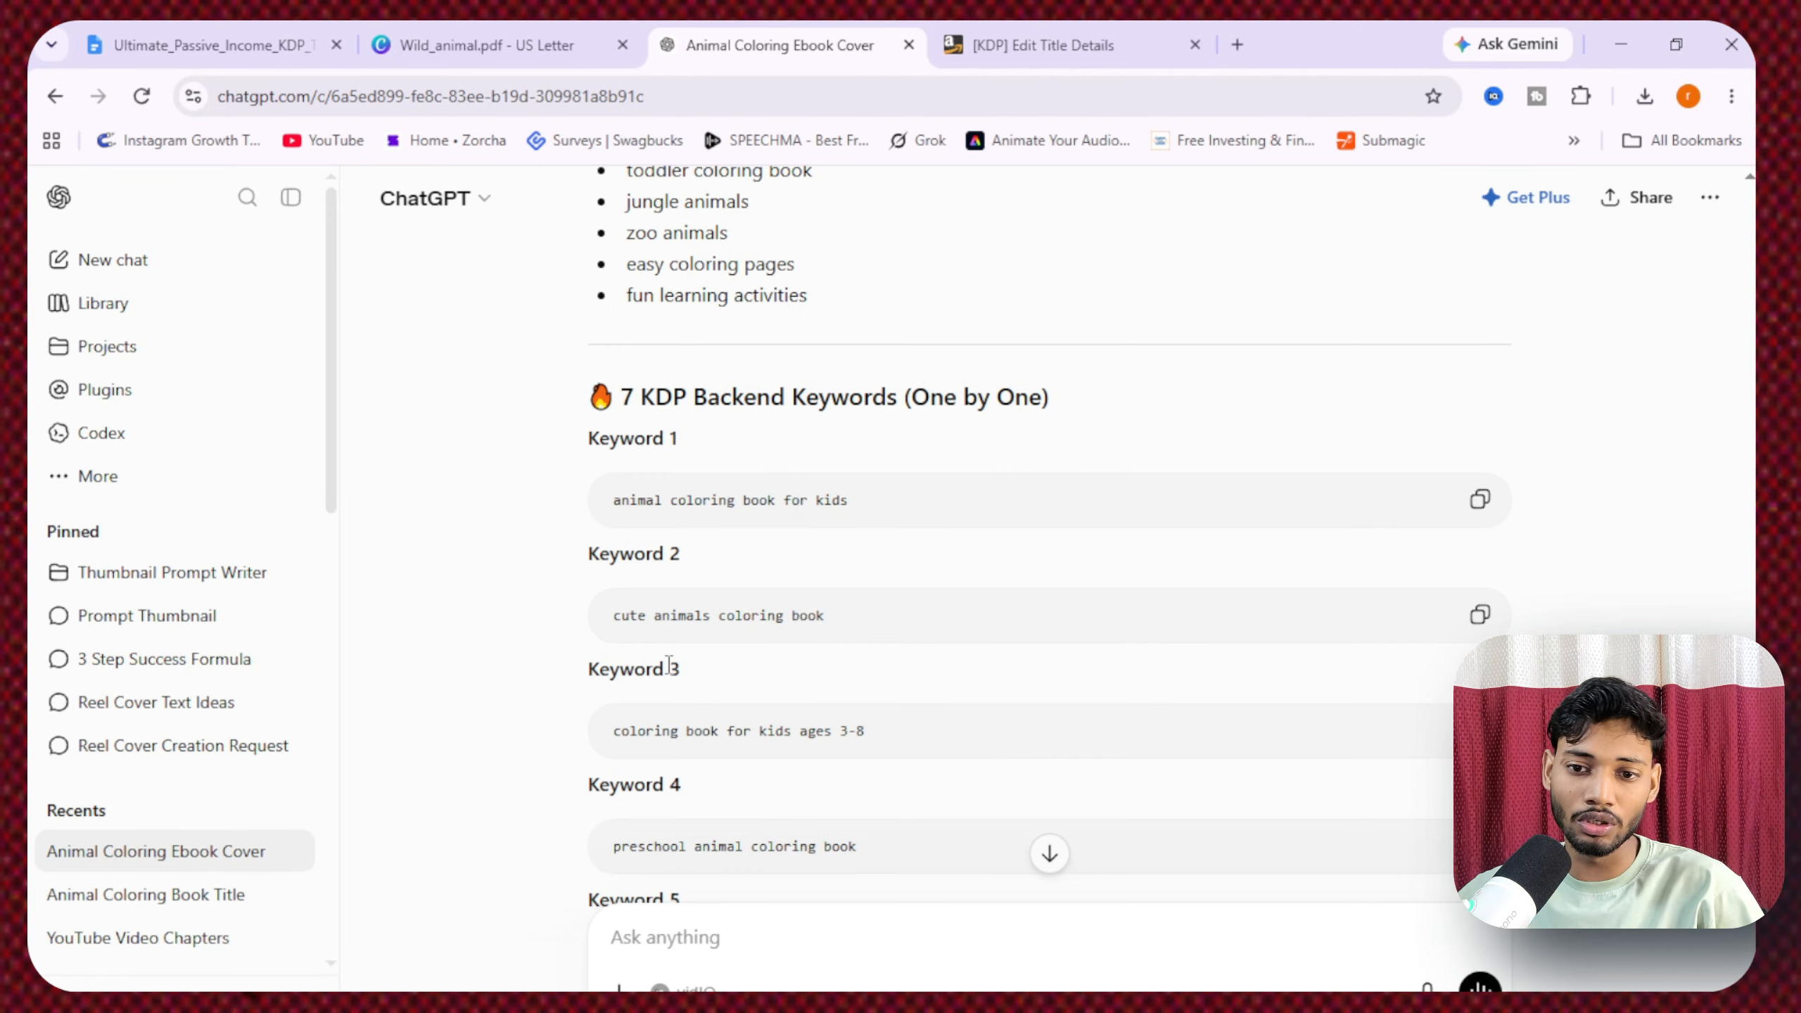
pyautogui.scroll(-5, 668, 667)
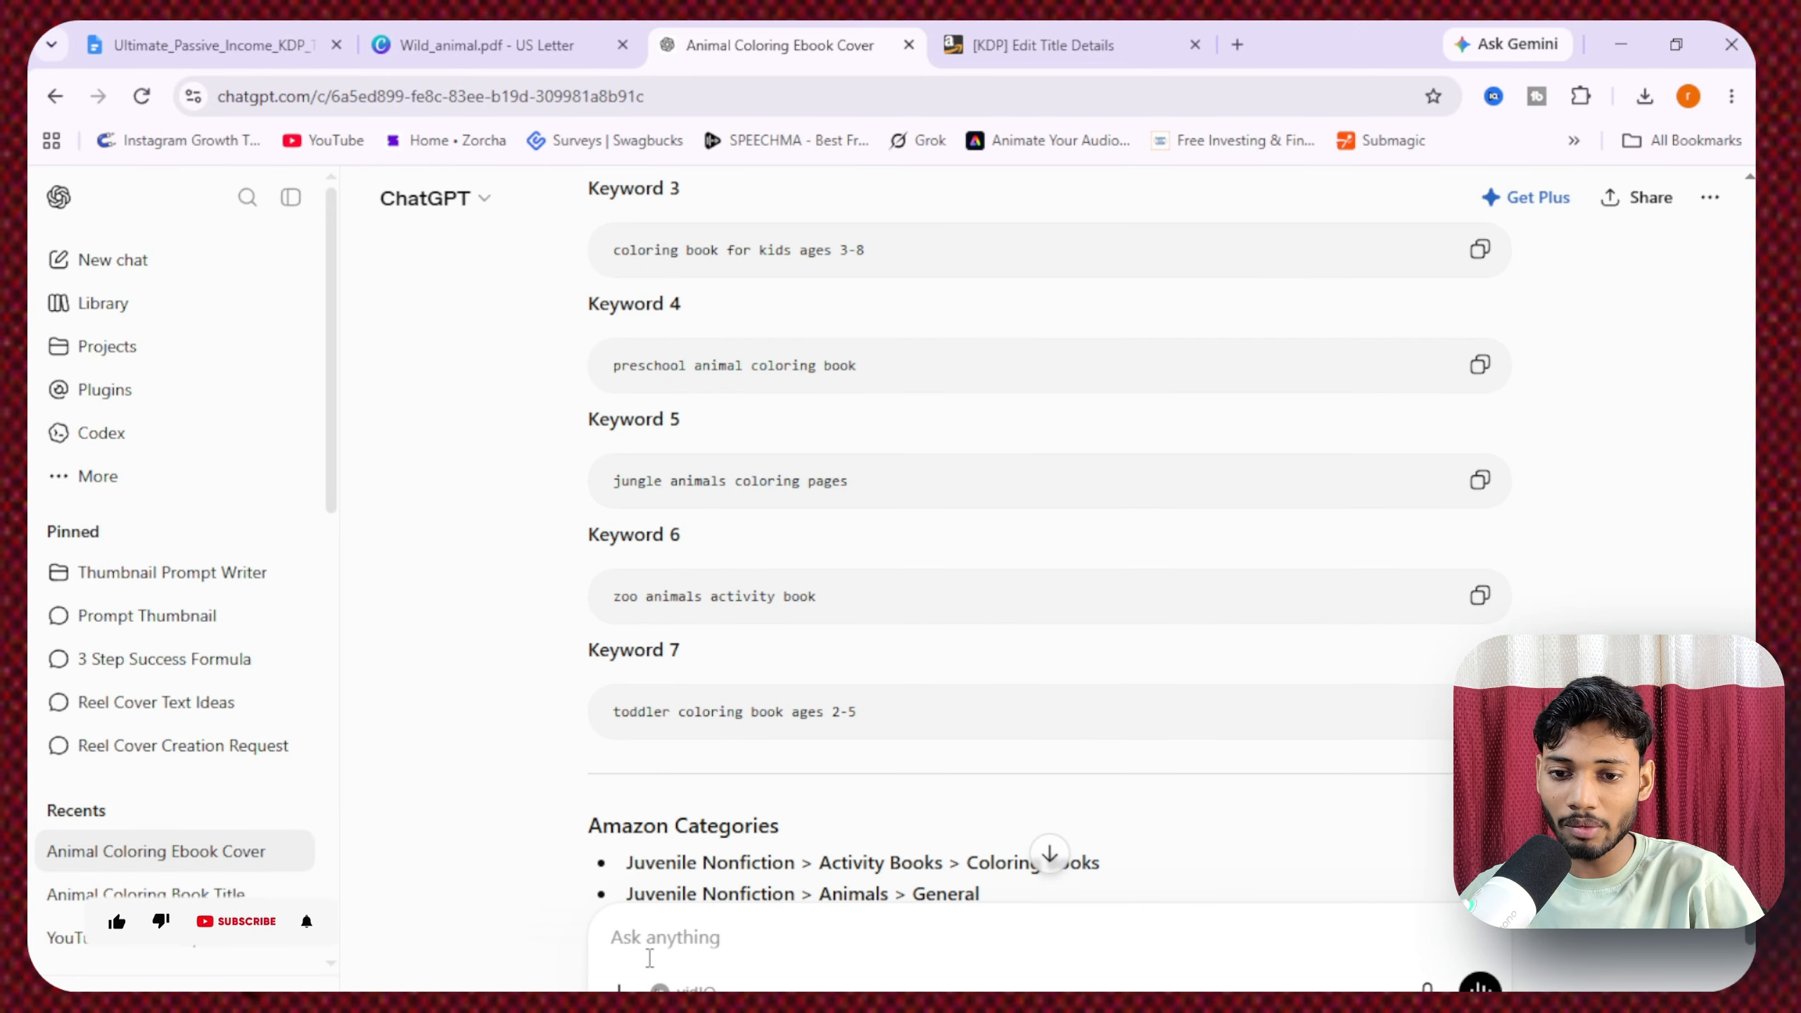
pyautogui.write('book description')
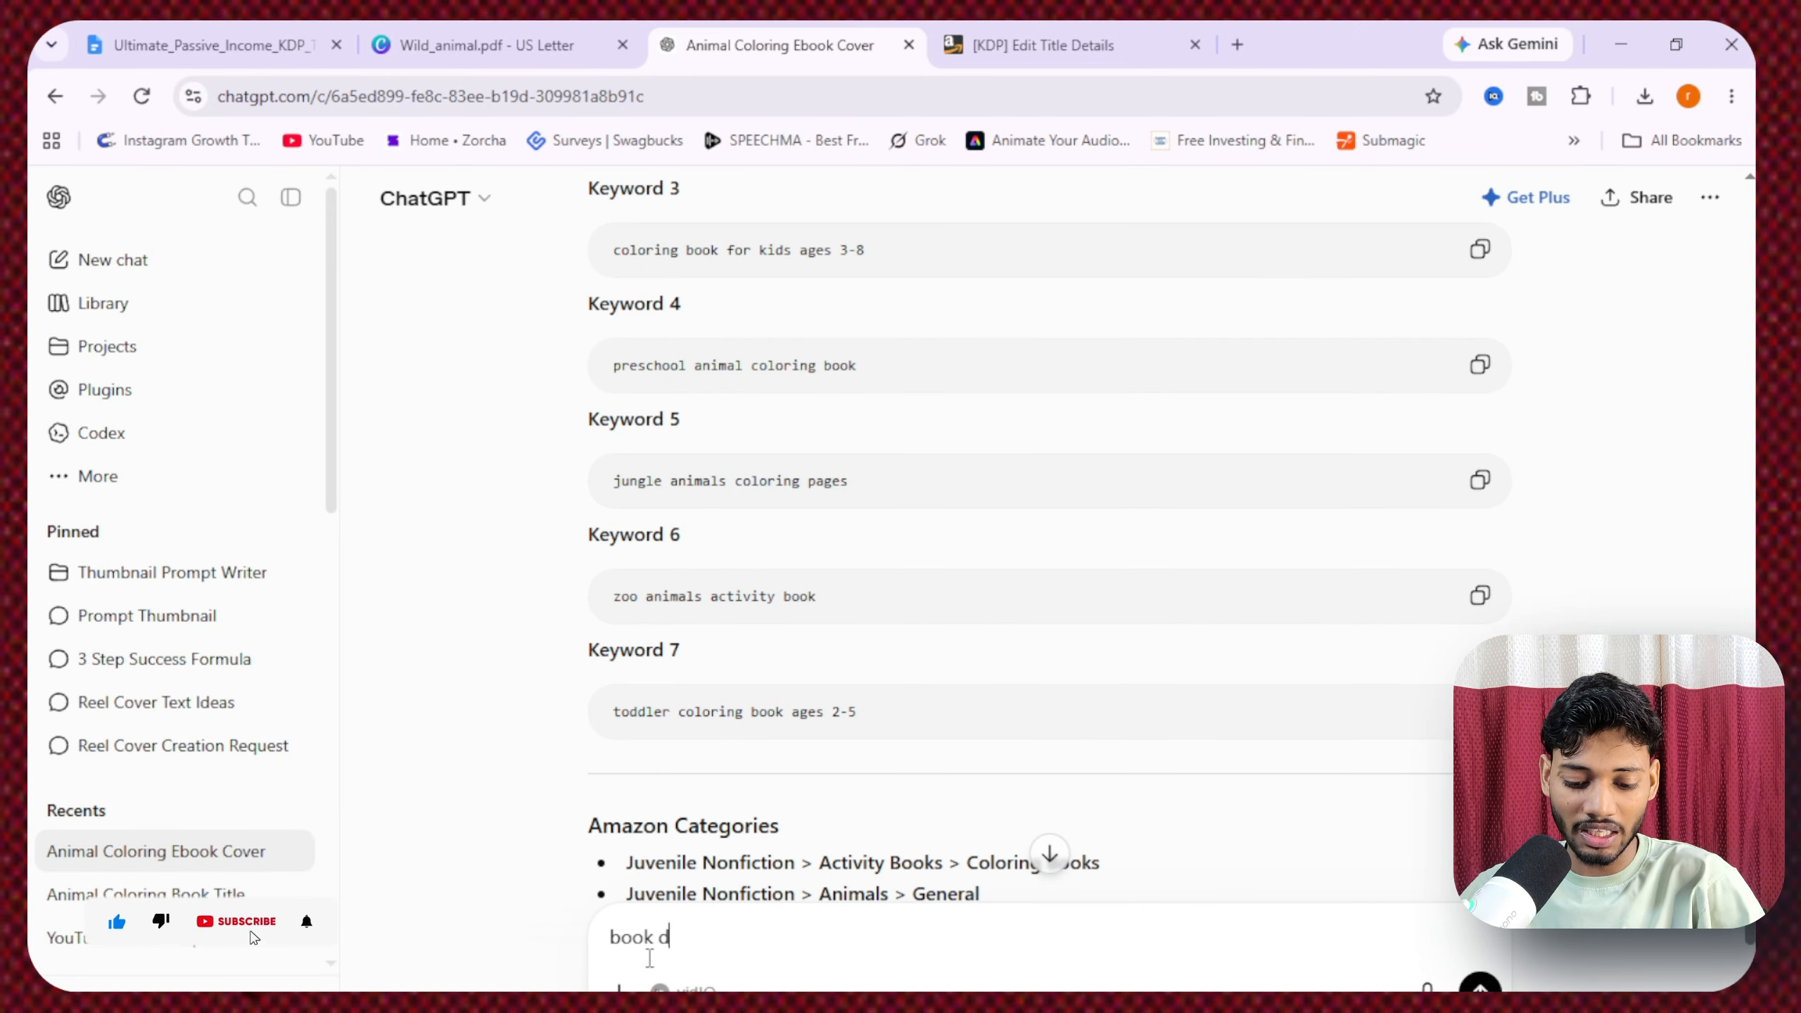
pyautogui.press('Return')
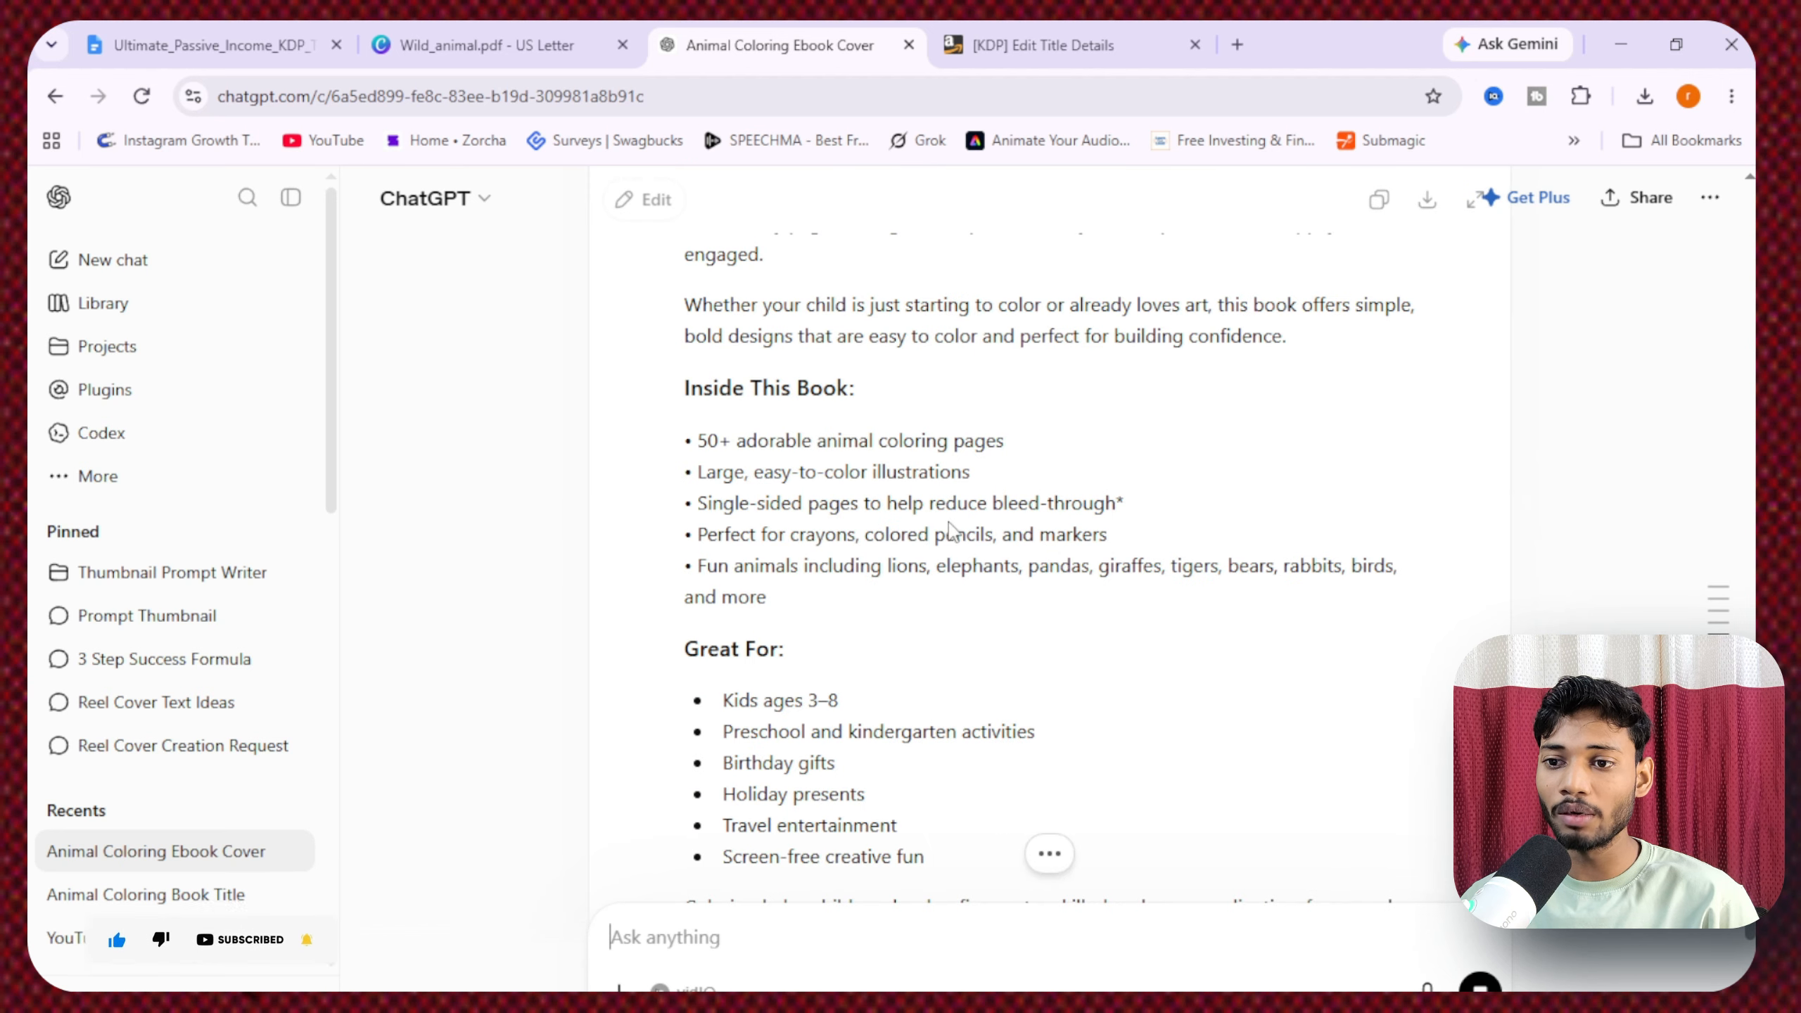
# - Copy the book description written by ChatGPT into the Description field on Kindle Direct Publishing
pyautogui.scroll(5, 1241, 454)
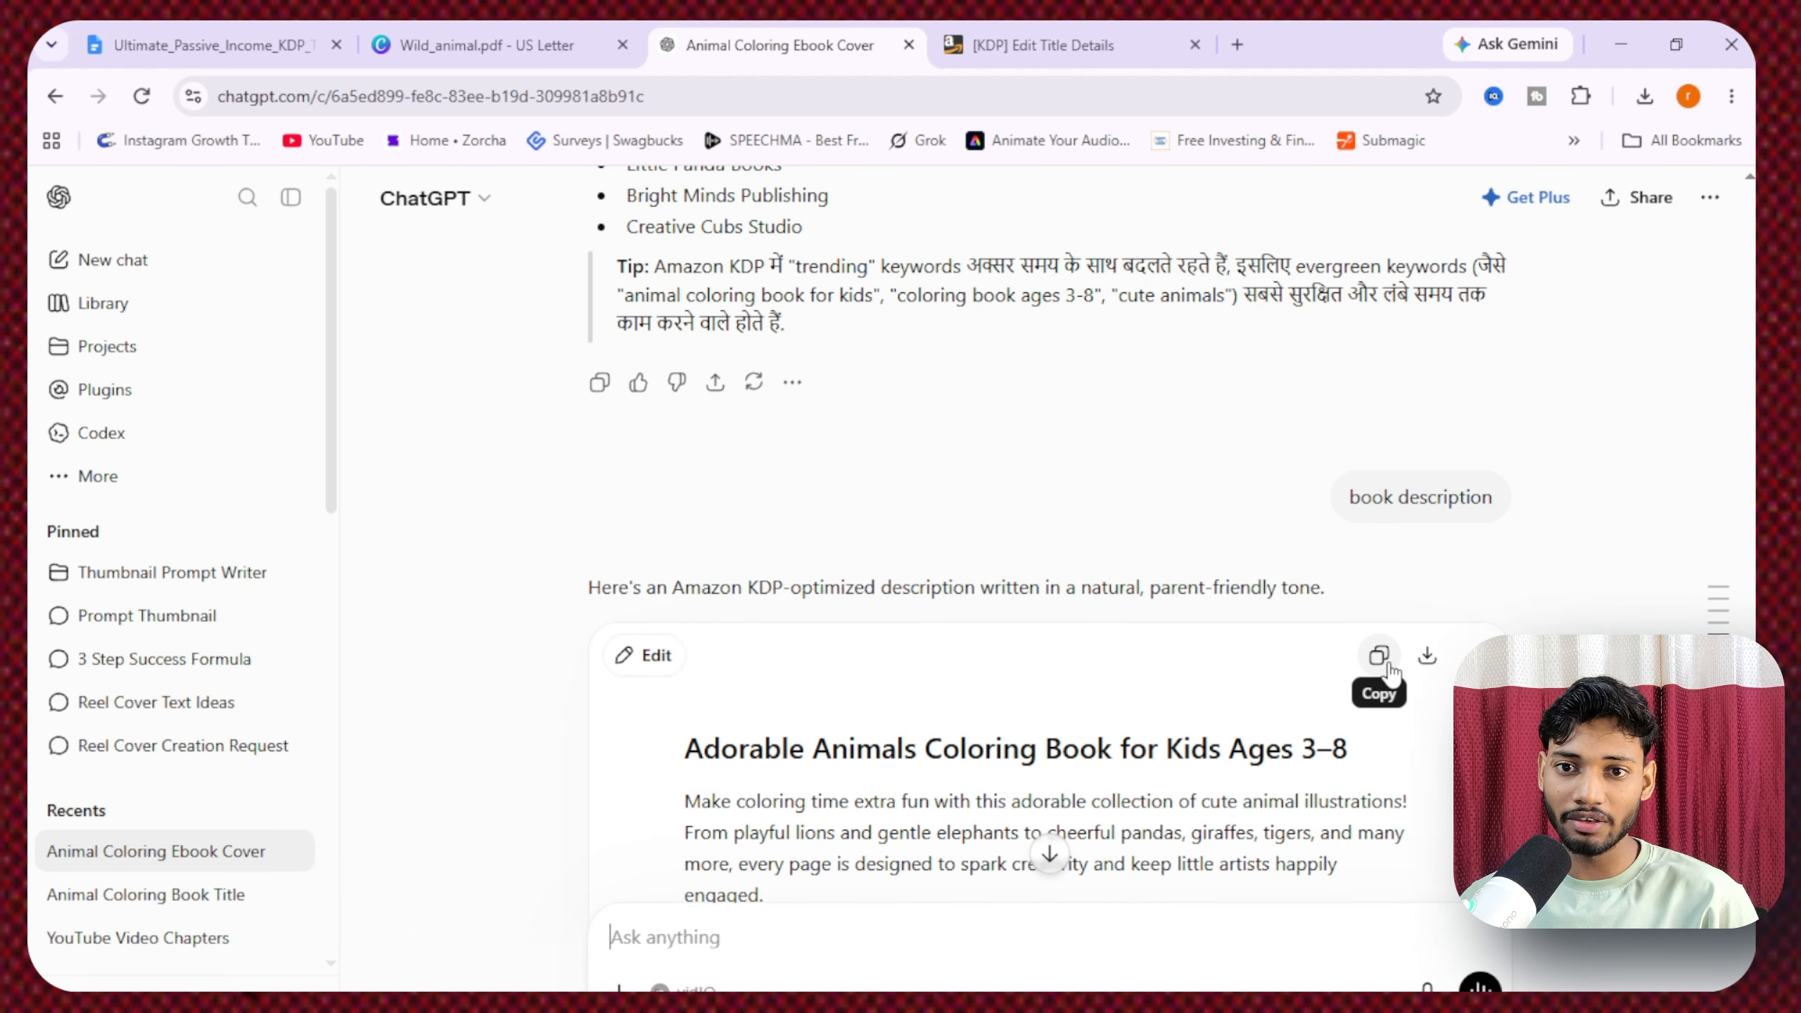
pyautogui.click(1043, 39)
pyautogui.click(588, 300)
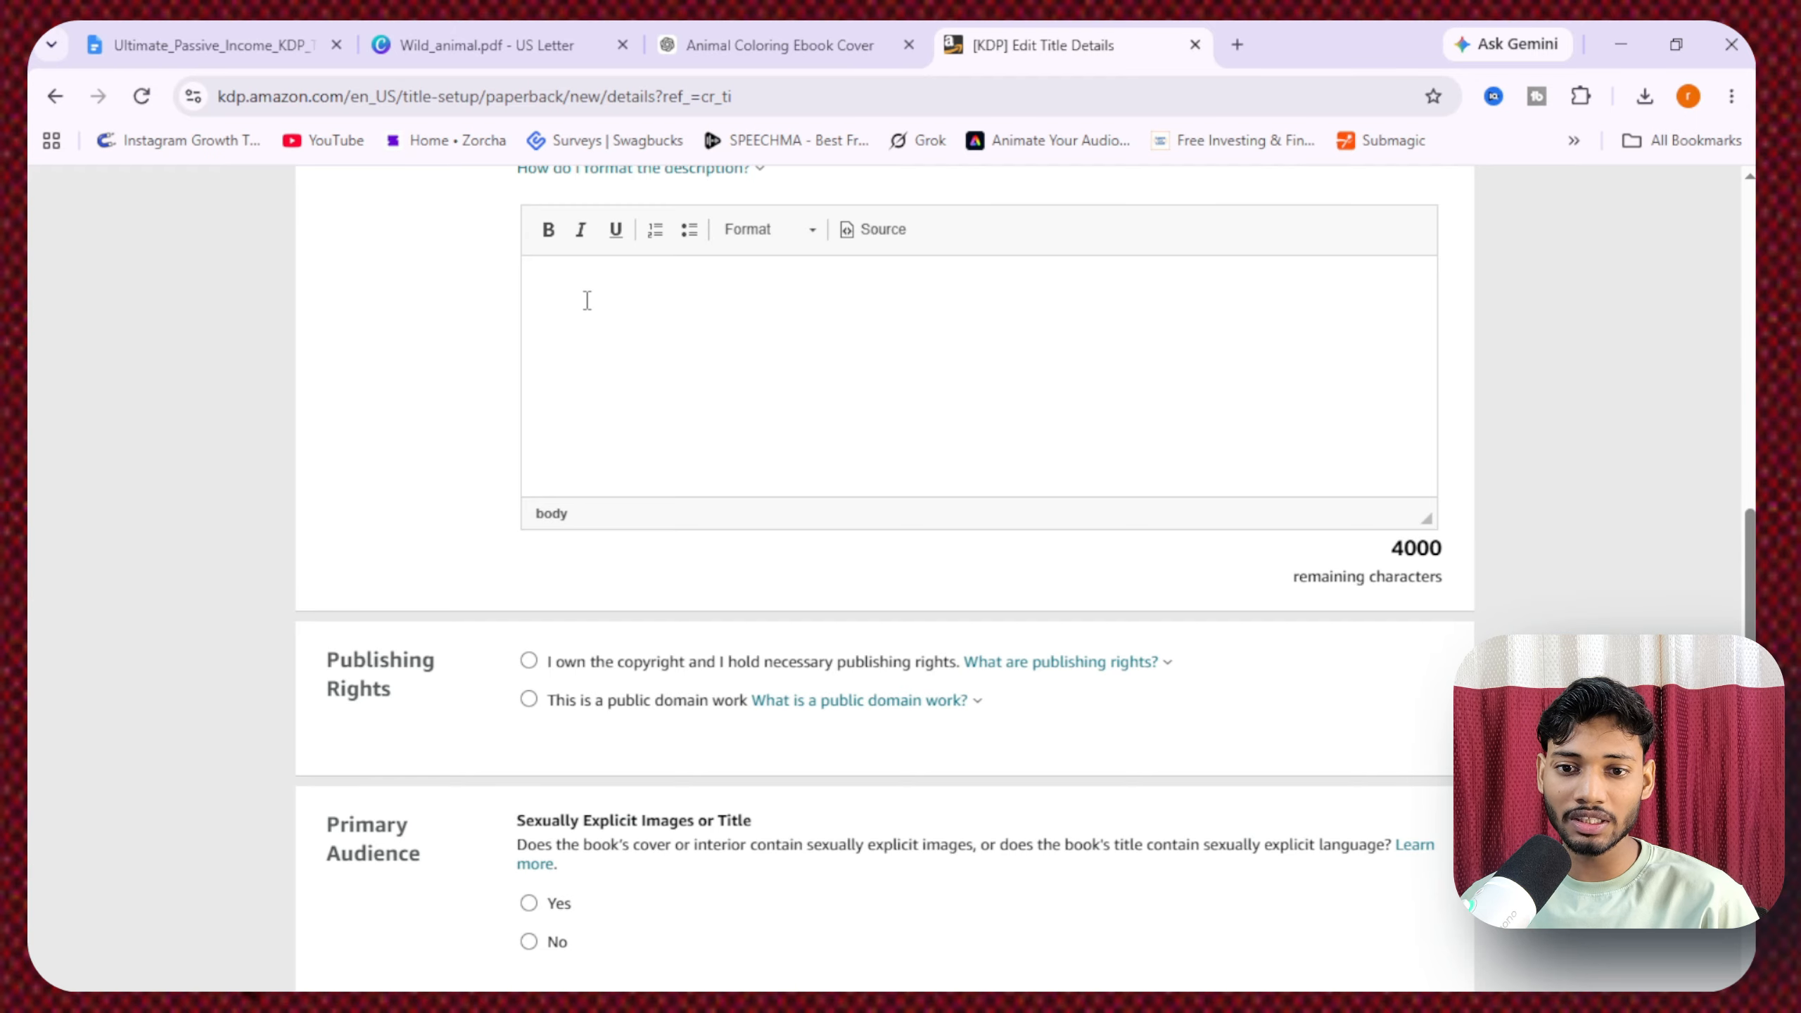
pyautogui.hotkey('ctrl', 'v')
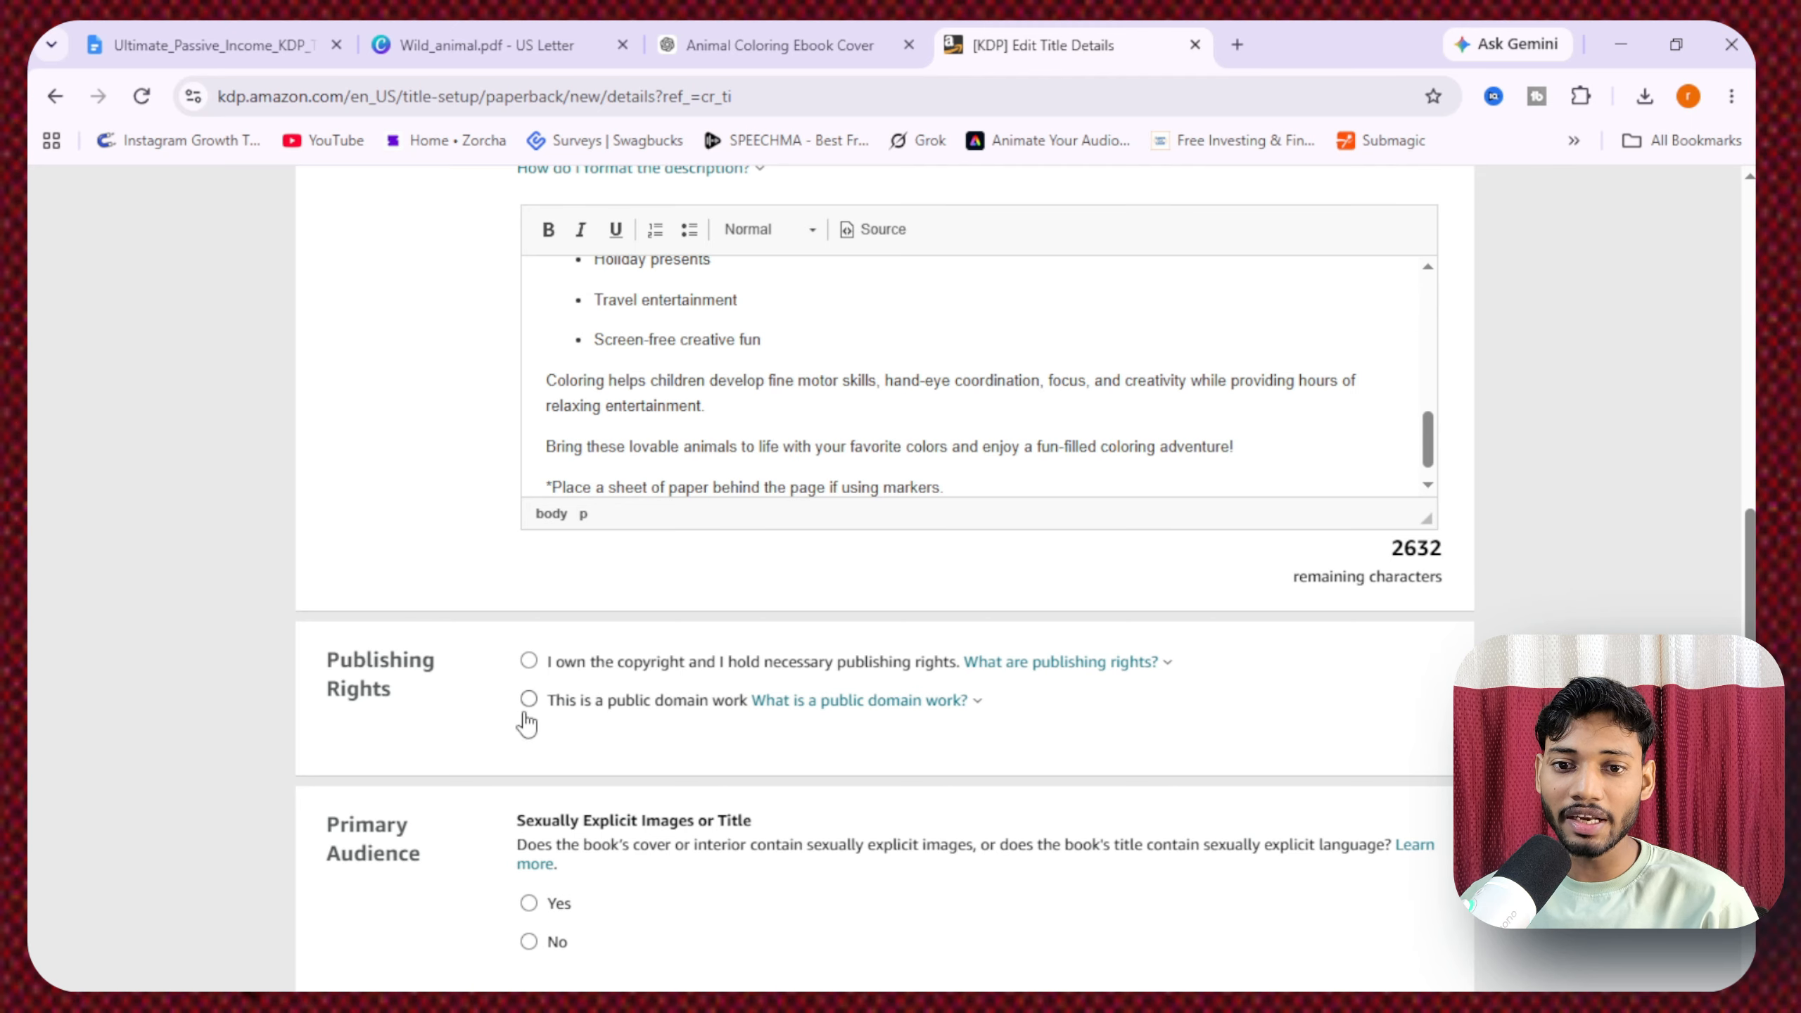
# - Declare that you own the copyright and necessary publishing rights, and answer No for sexually explicit images or title
pyautogui.moveTo(320, 660); pyautogui.dragTo(391, 692)
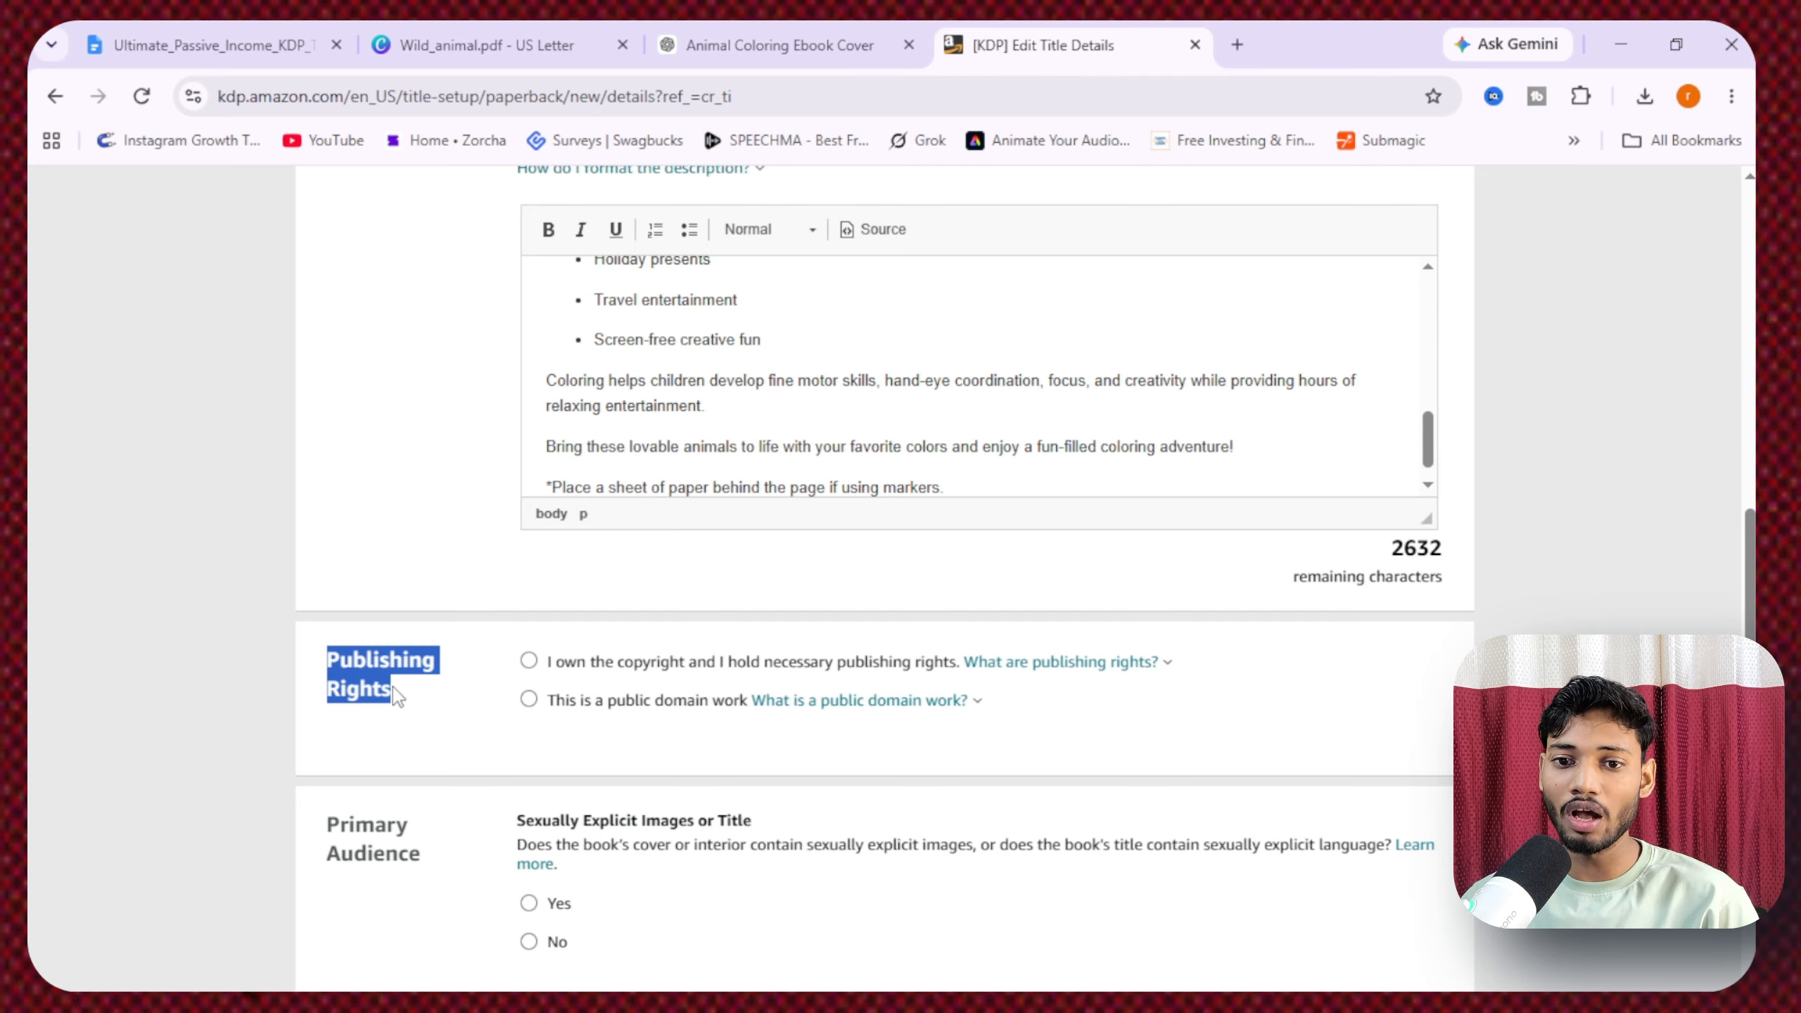
pyautogui.click(528, 663)
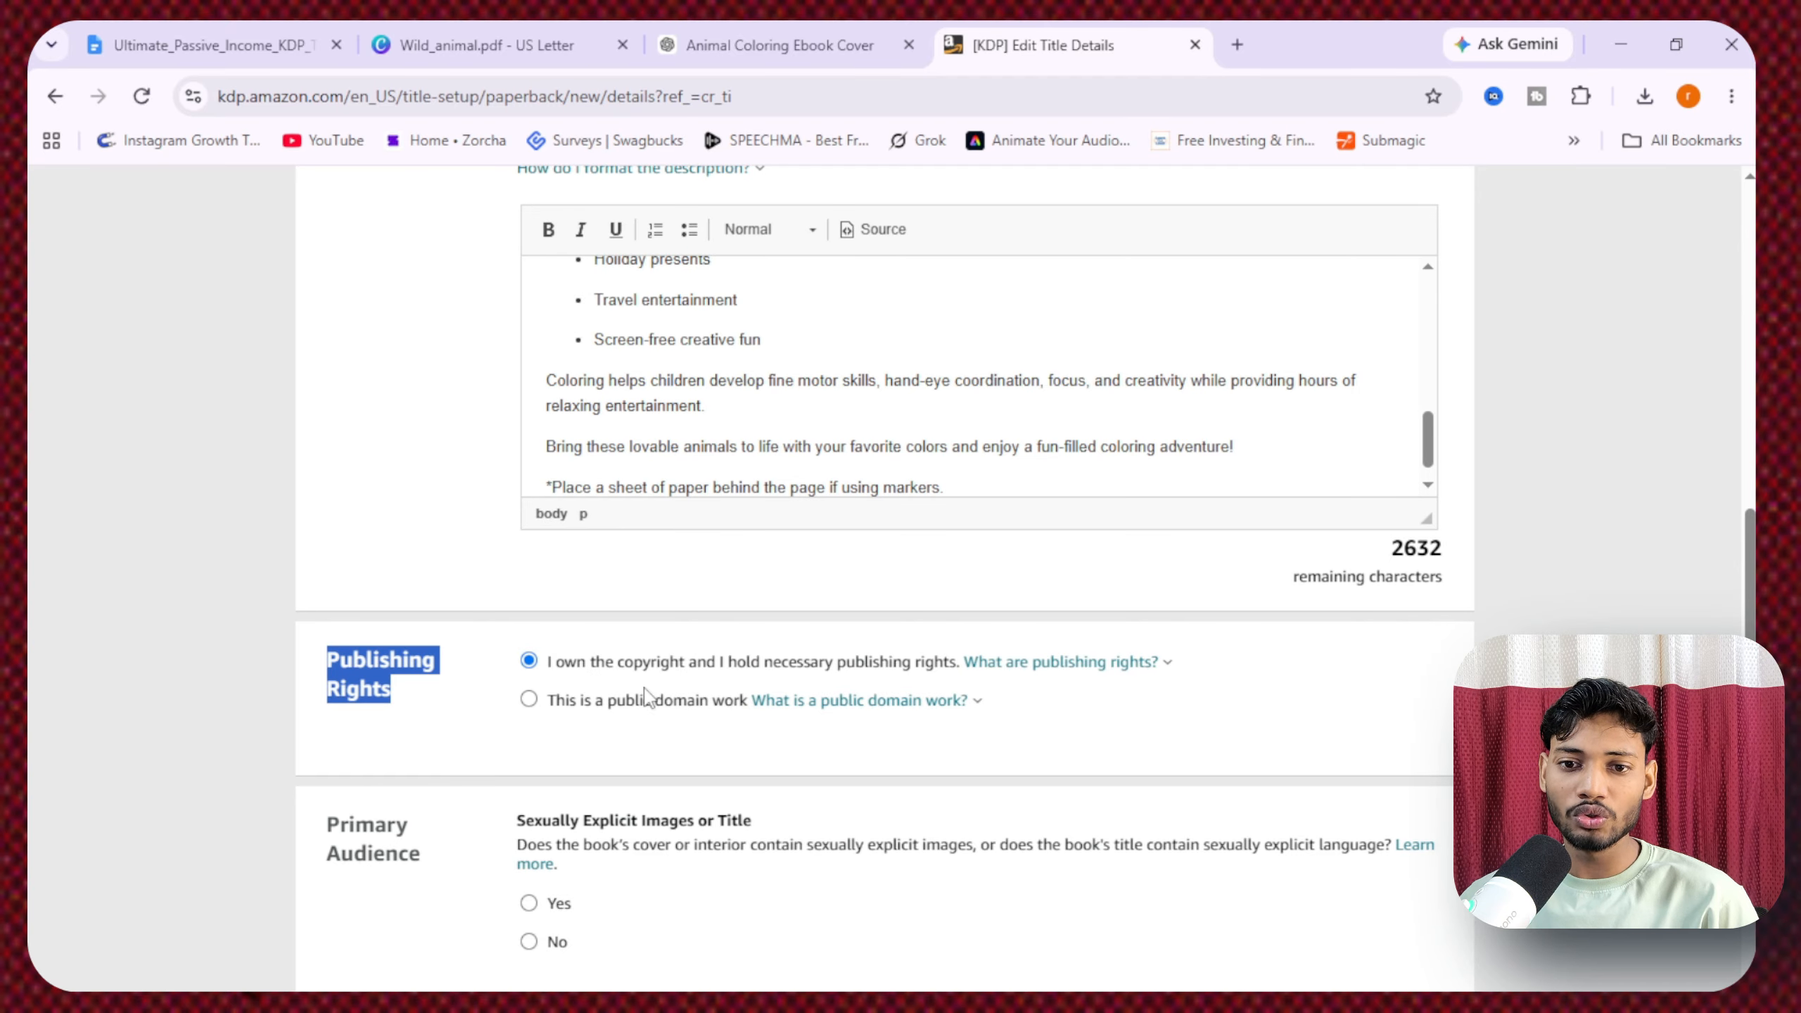
pyautogui.scroll(-2, 727, 699)
pyautogui.scroll(-2, 649, 612)
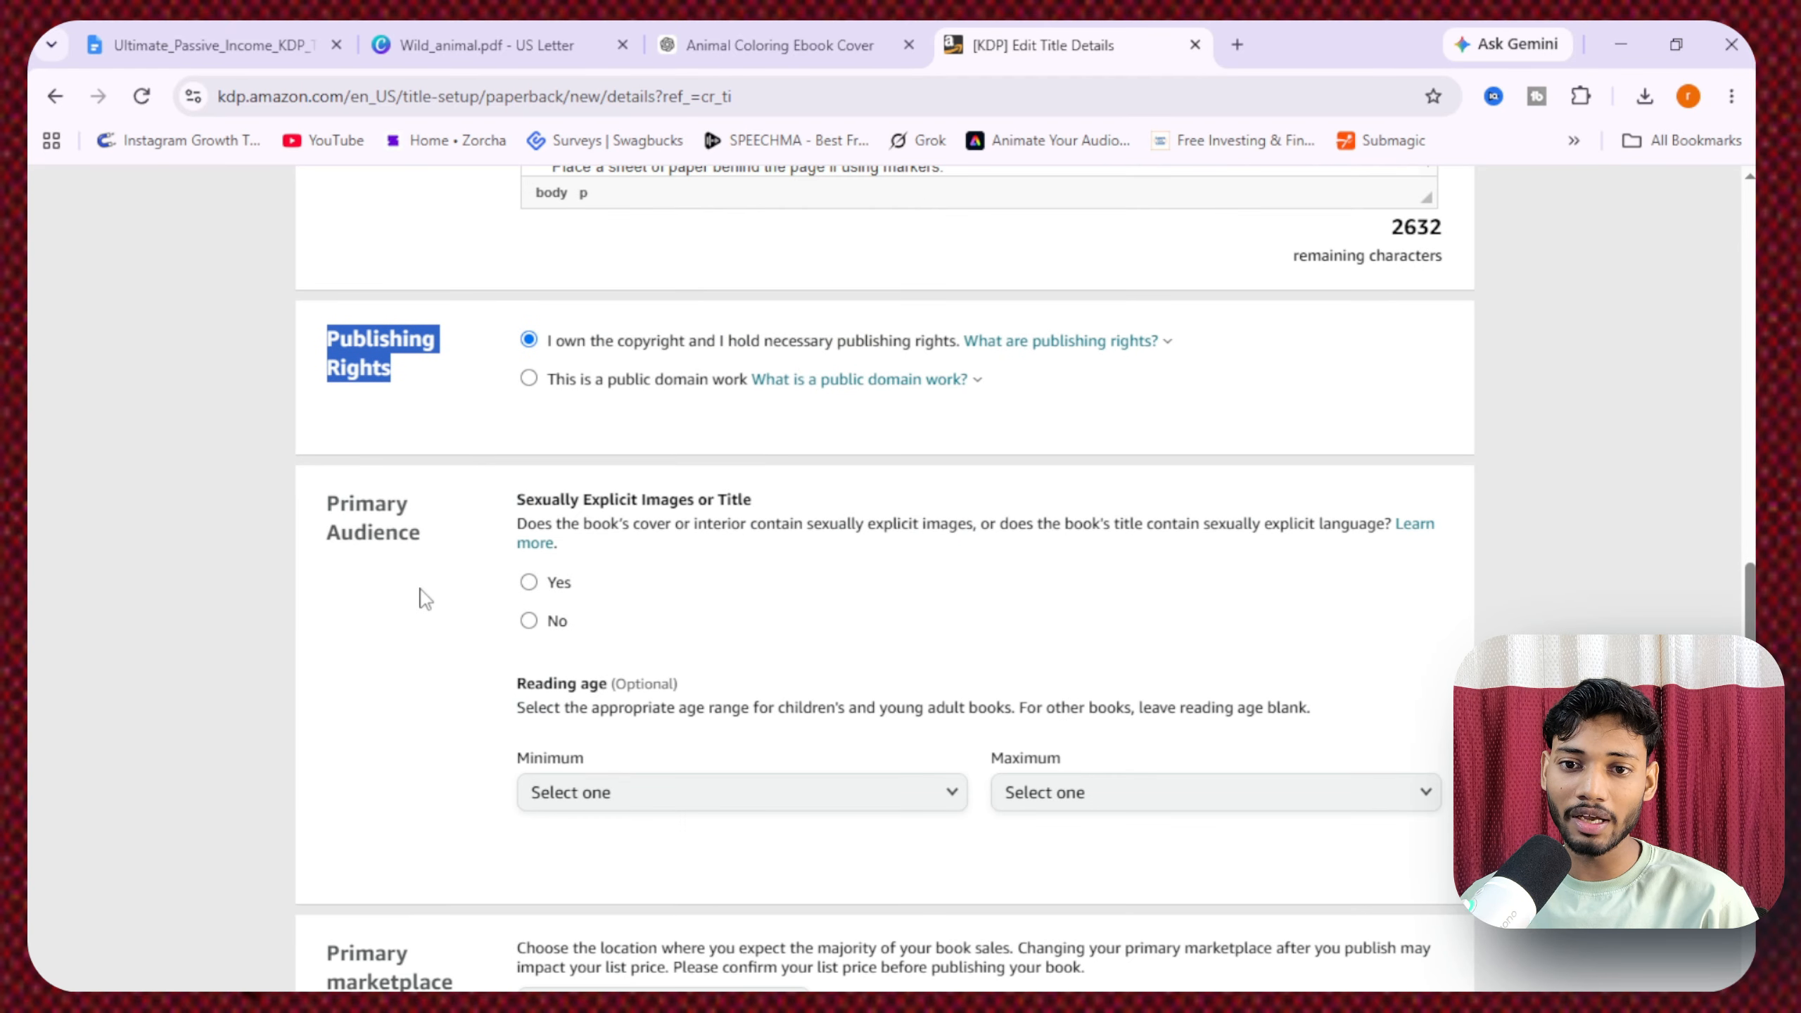
pyautogui.click(425, 598)
pyautogui.moveTo(494, 525); pyautogui.dragTo(763, 497)
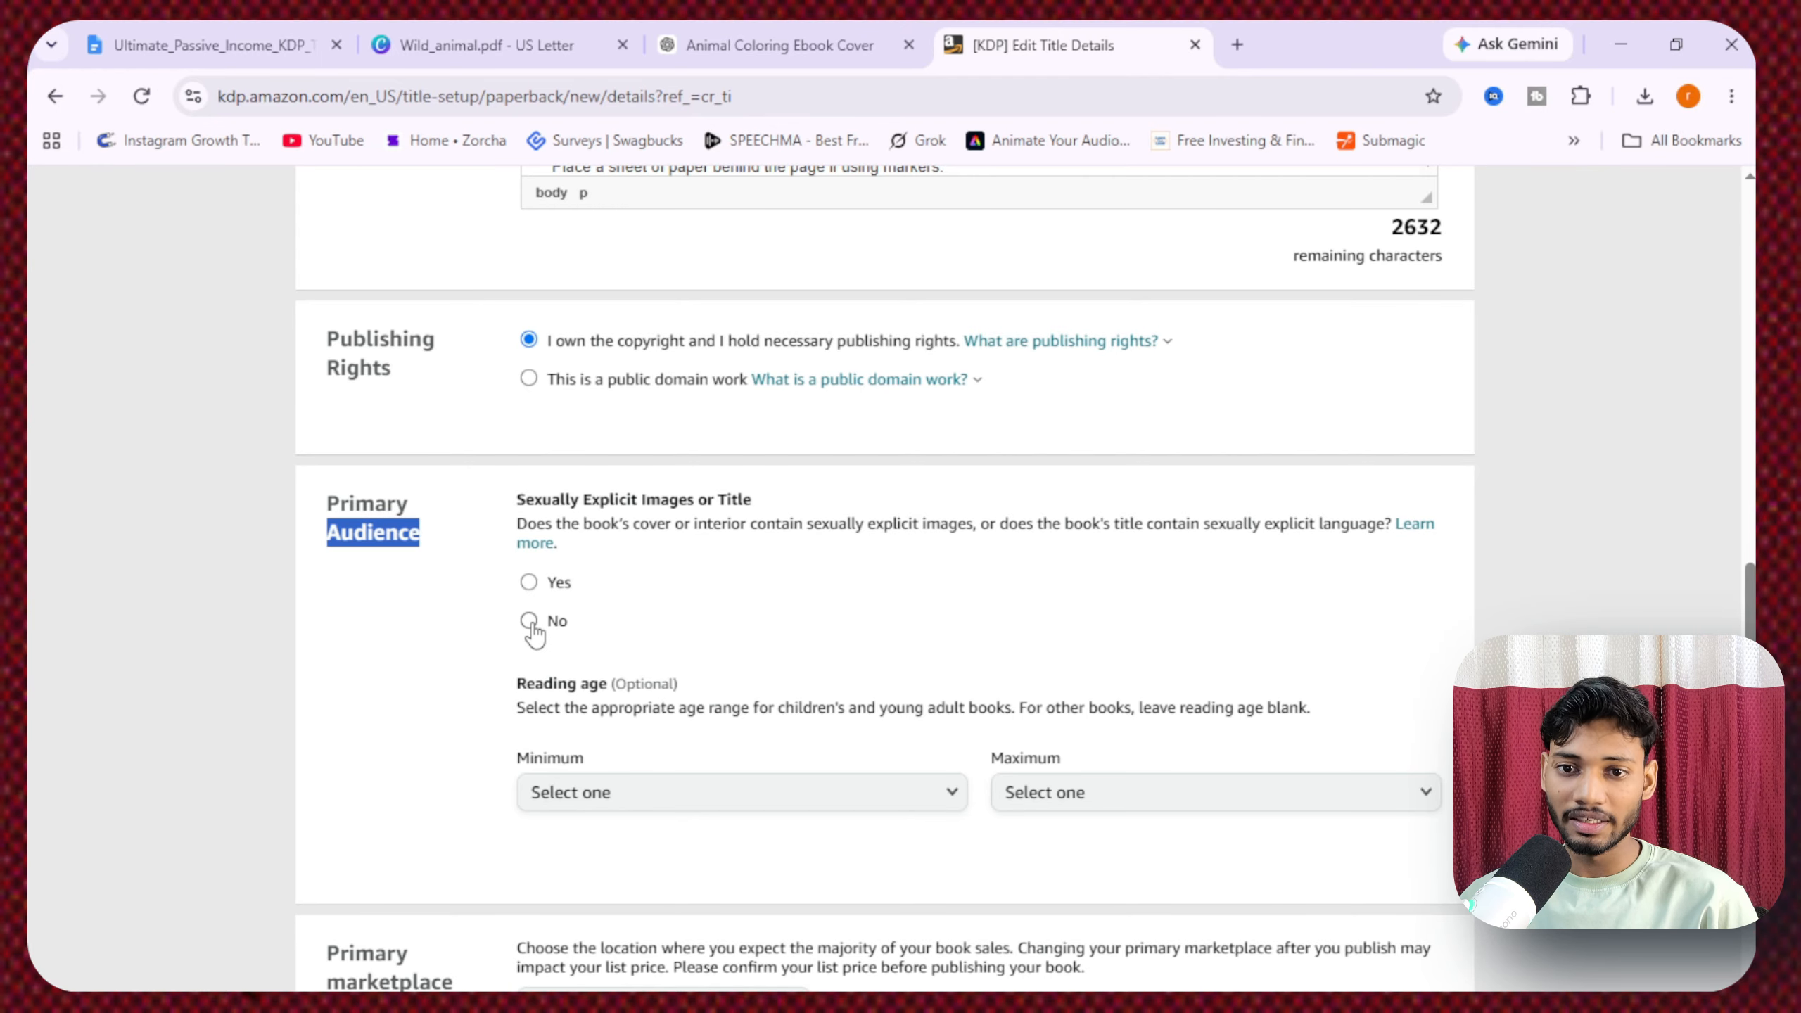
pyautogui.scroll(-2, 503, 705)
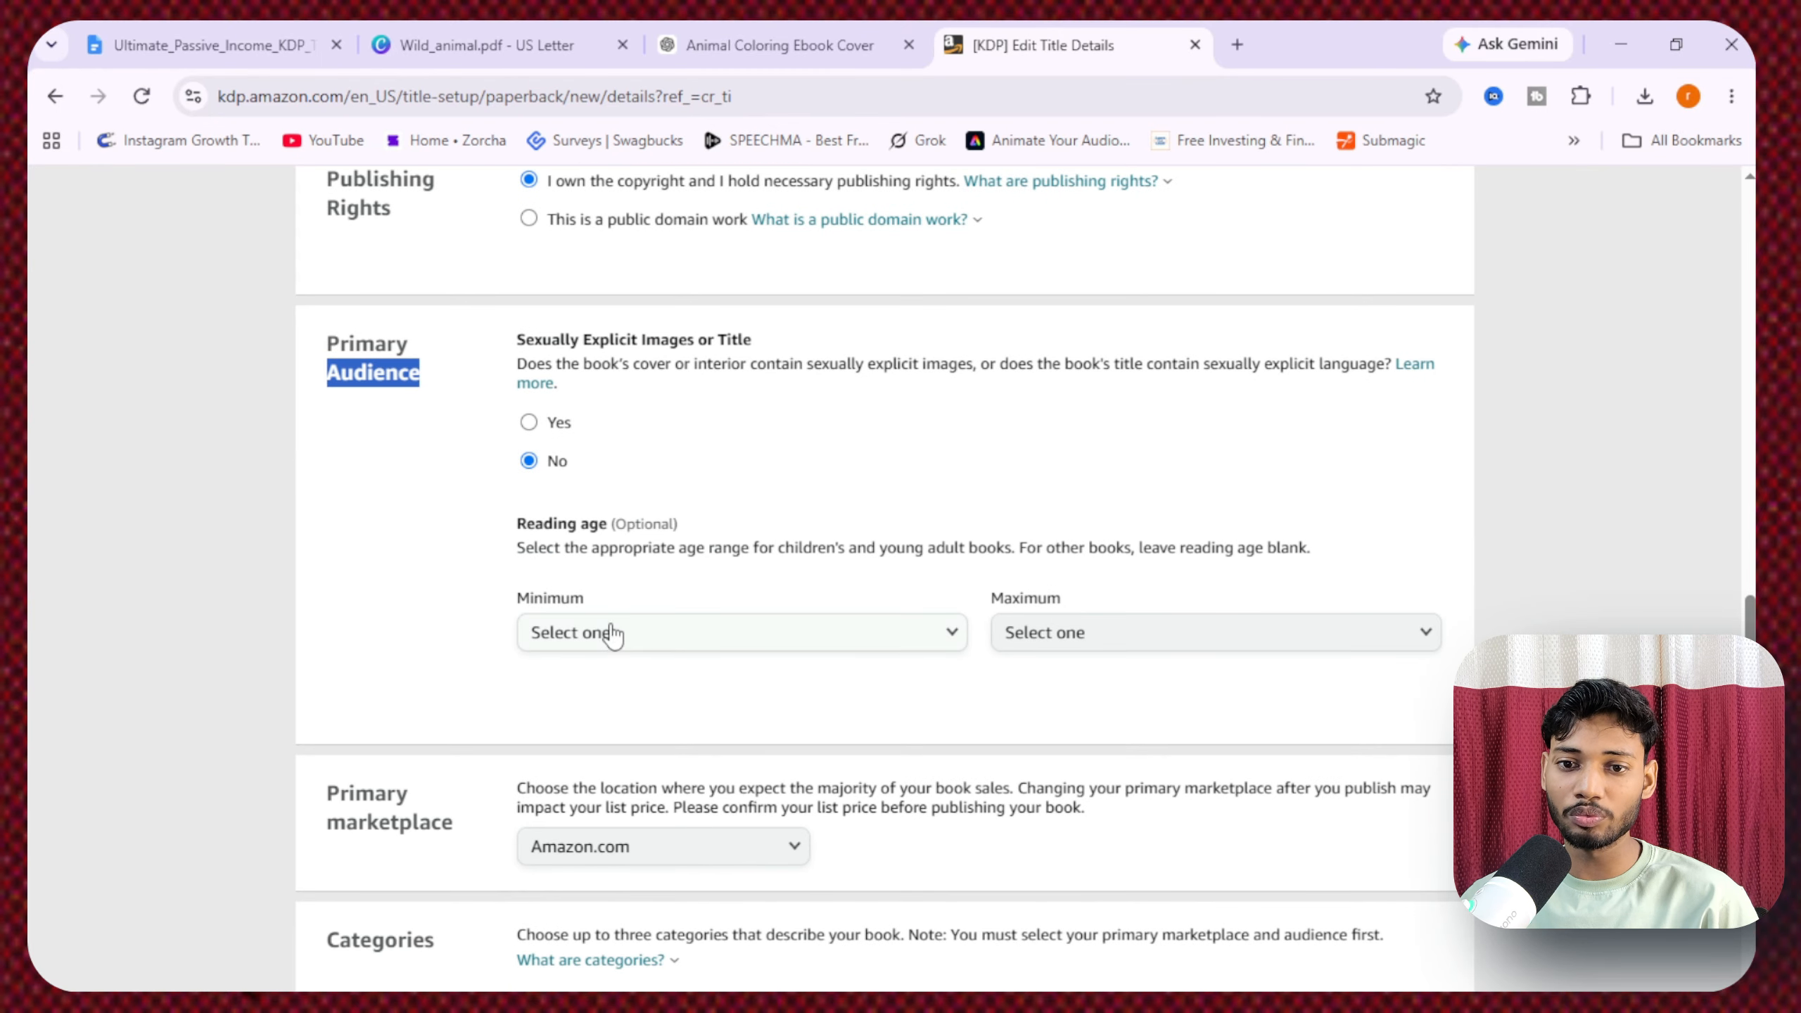
# - Set the reading age to a minimum of 3 and a maximum of 17
pyautogui.moveTo(516, 525); pyautogui.dragTo(691, 526)
pyautogui.click(672, 642)
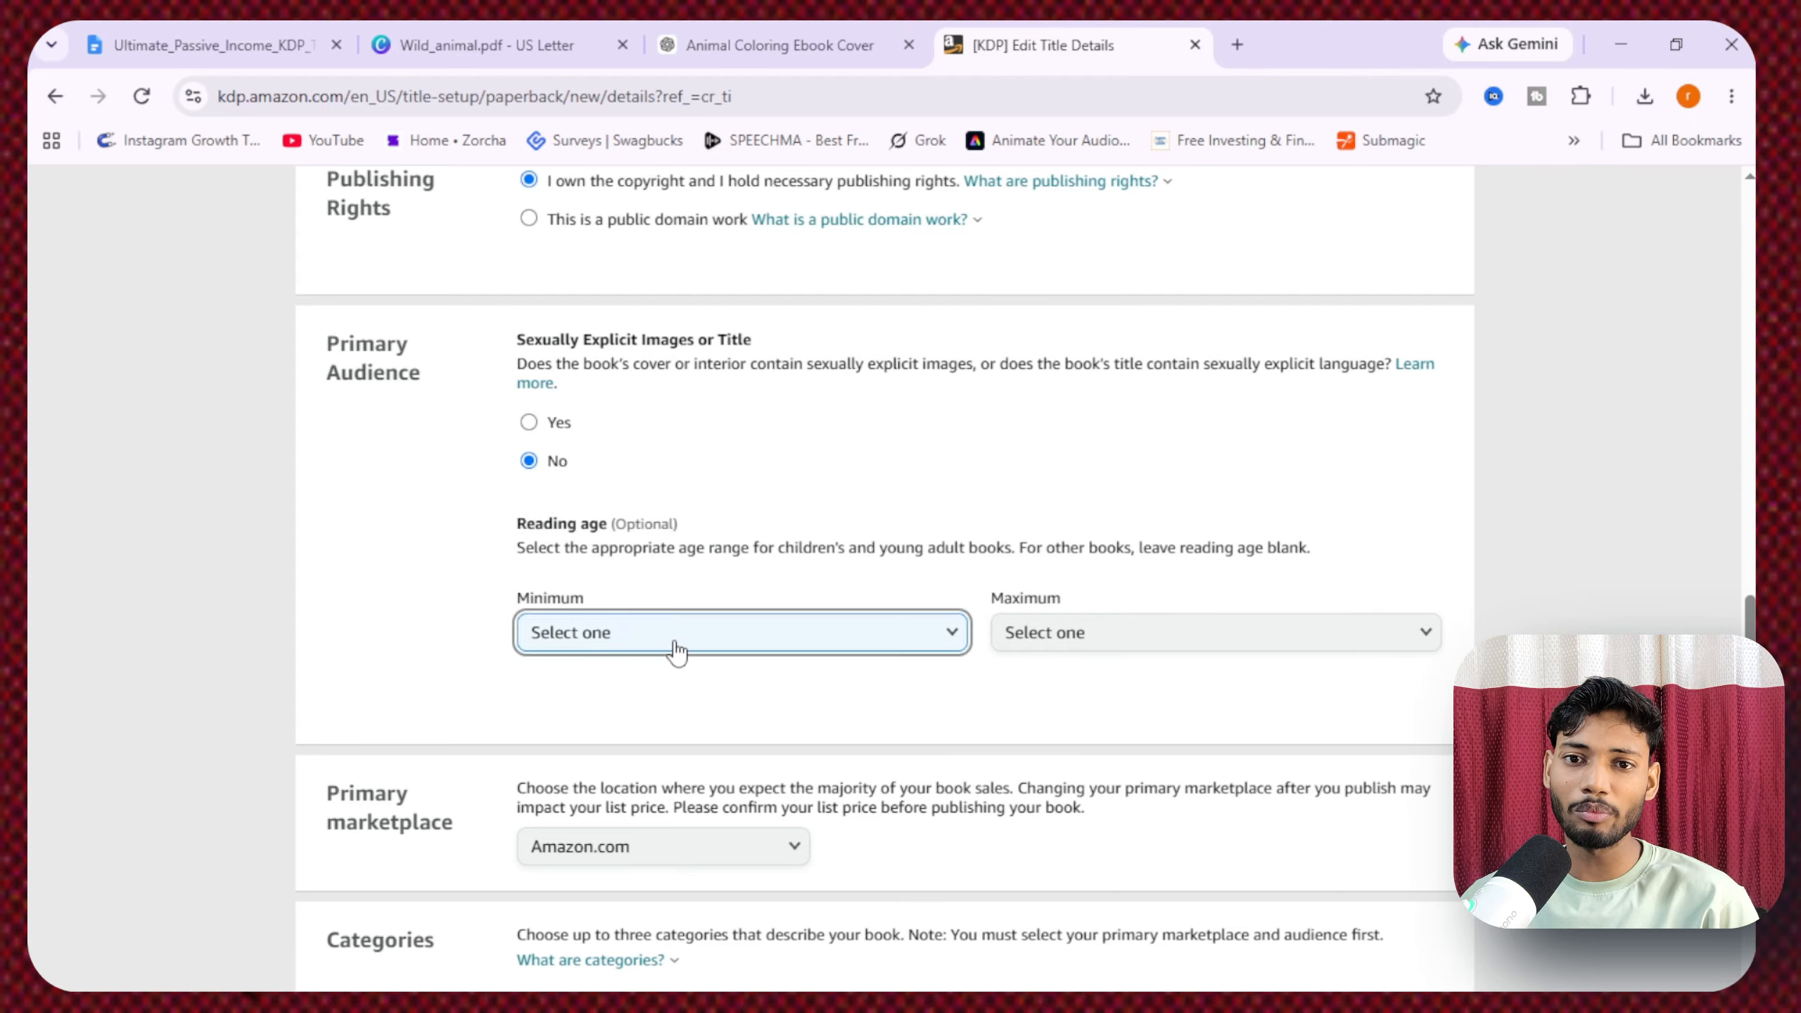
pyautogui.click(612, 331)
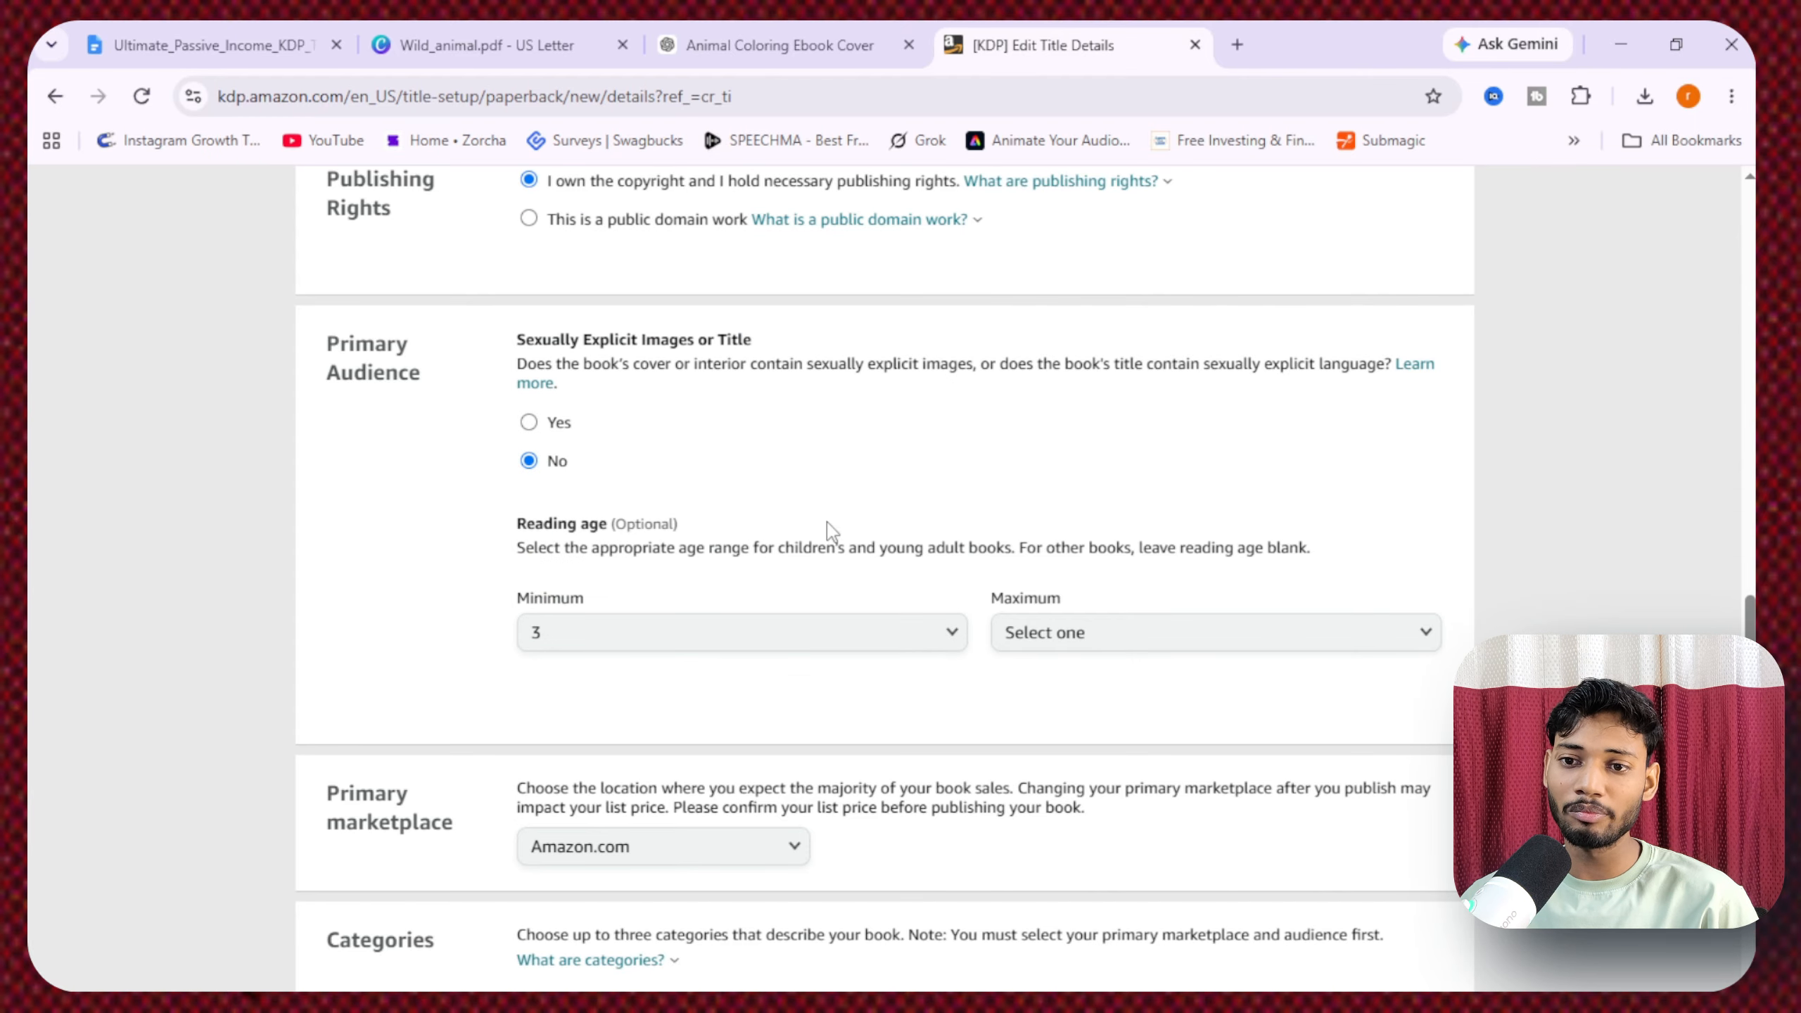
pyautogui.click(1134, 642)
pyautogui.click(1051, 631)
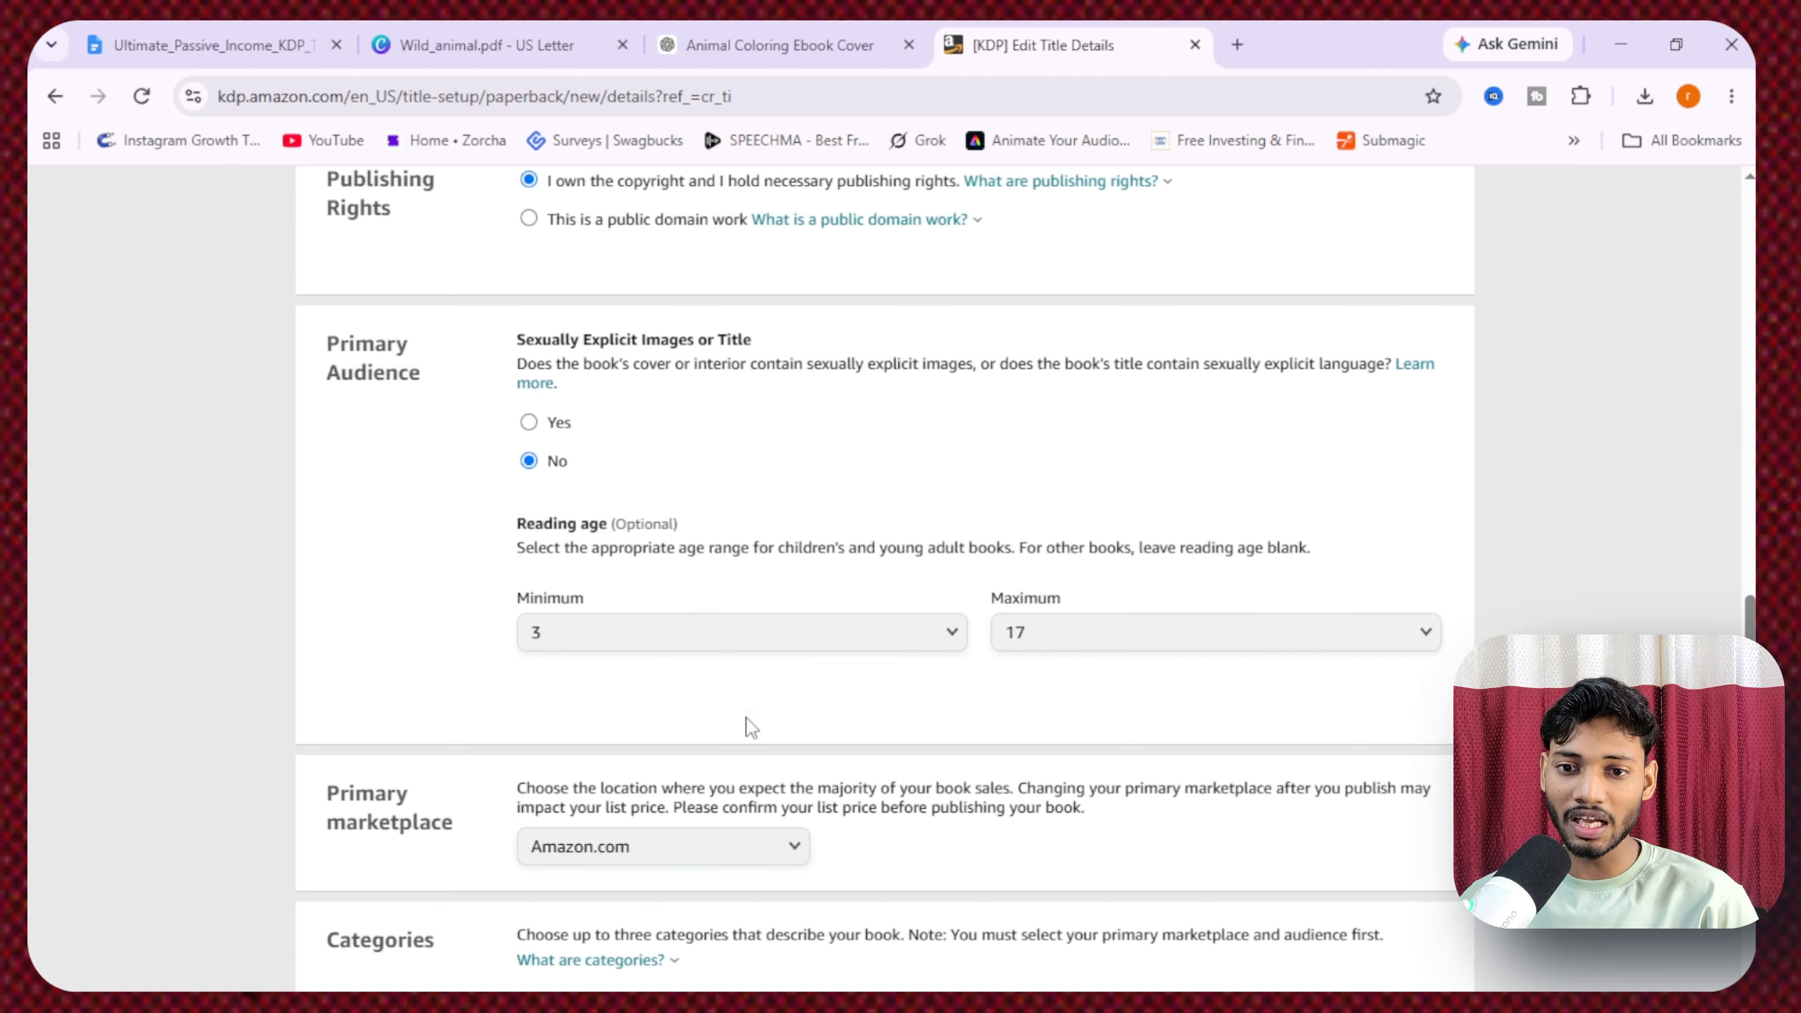
# - Start choosing the book's categories with Children's Books, subcategory Activities, Crafts & Games, and the further subcategory Crafts & Hobbies
pyautogui.scroll(-2, 752, 728)
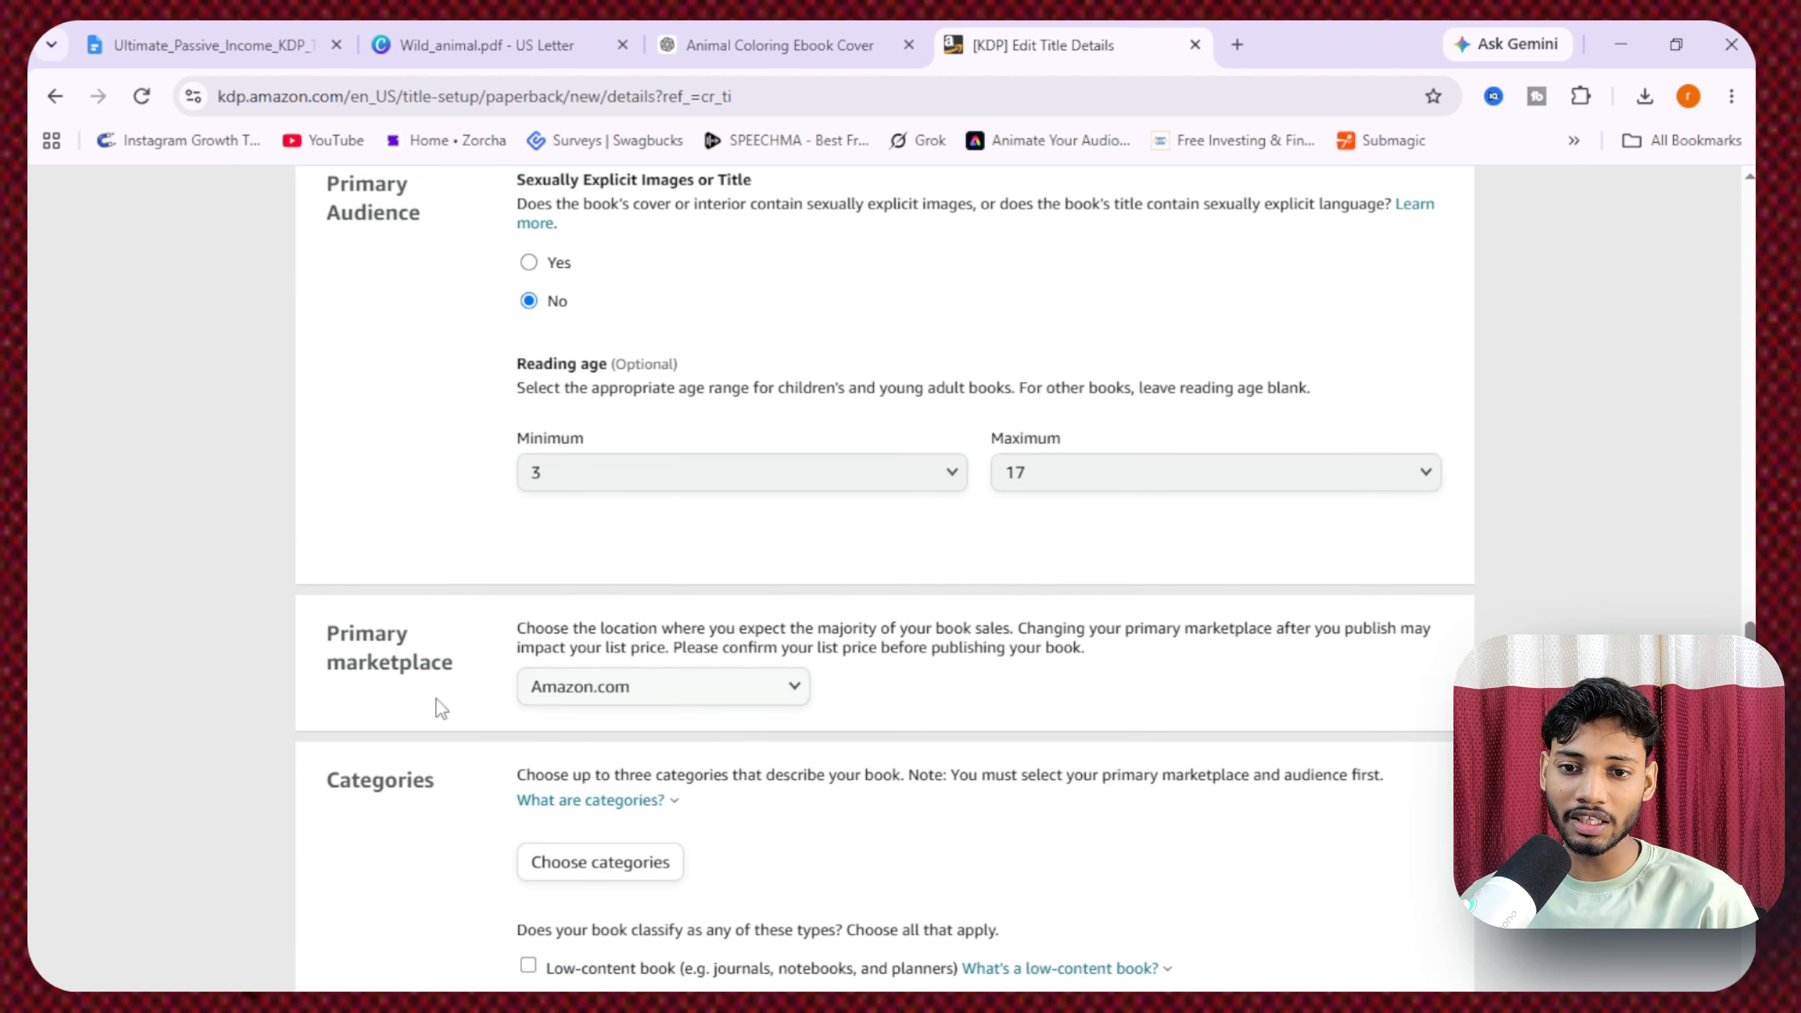
pyautogui.scroll(-4, 699, 646)
pyautogui.scroll(-2, 698, 655)
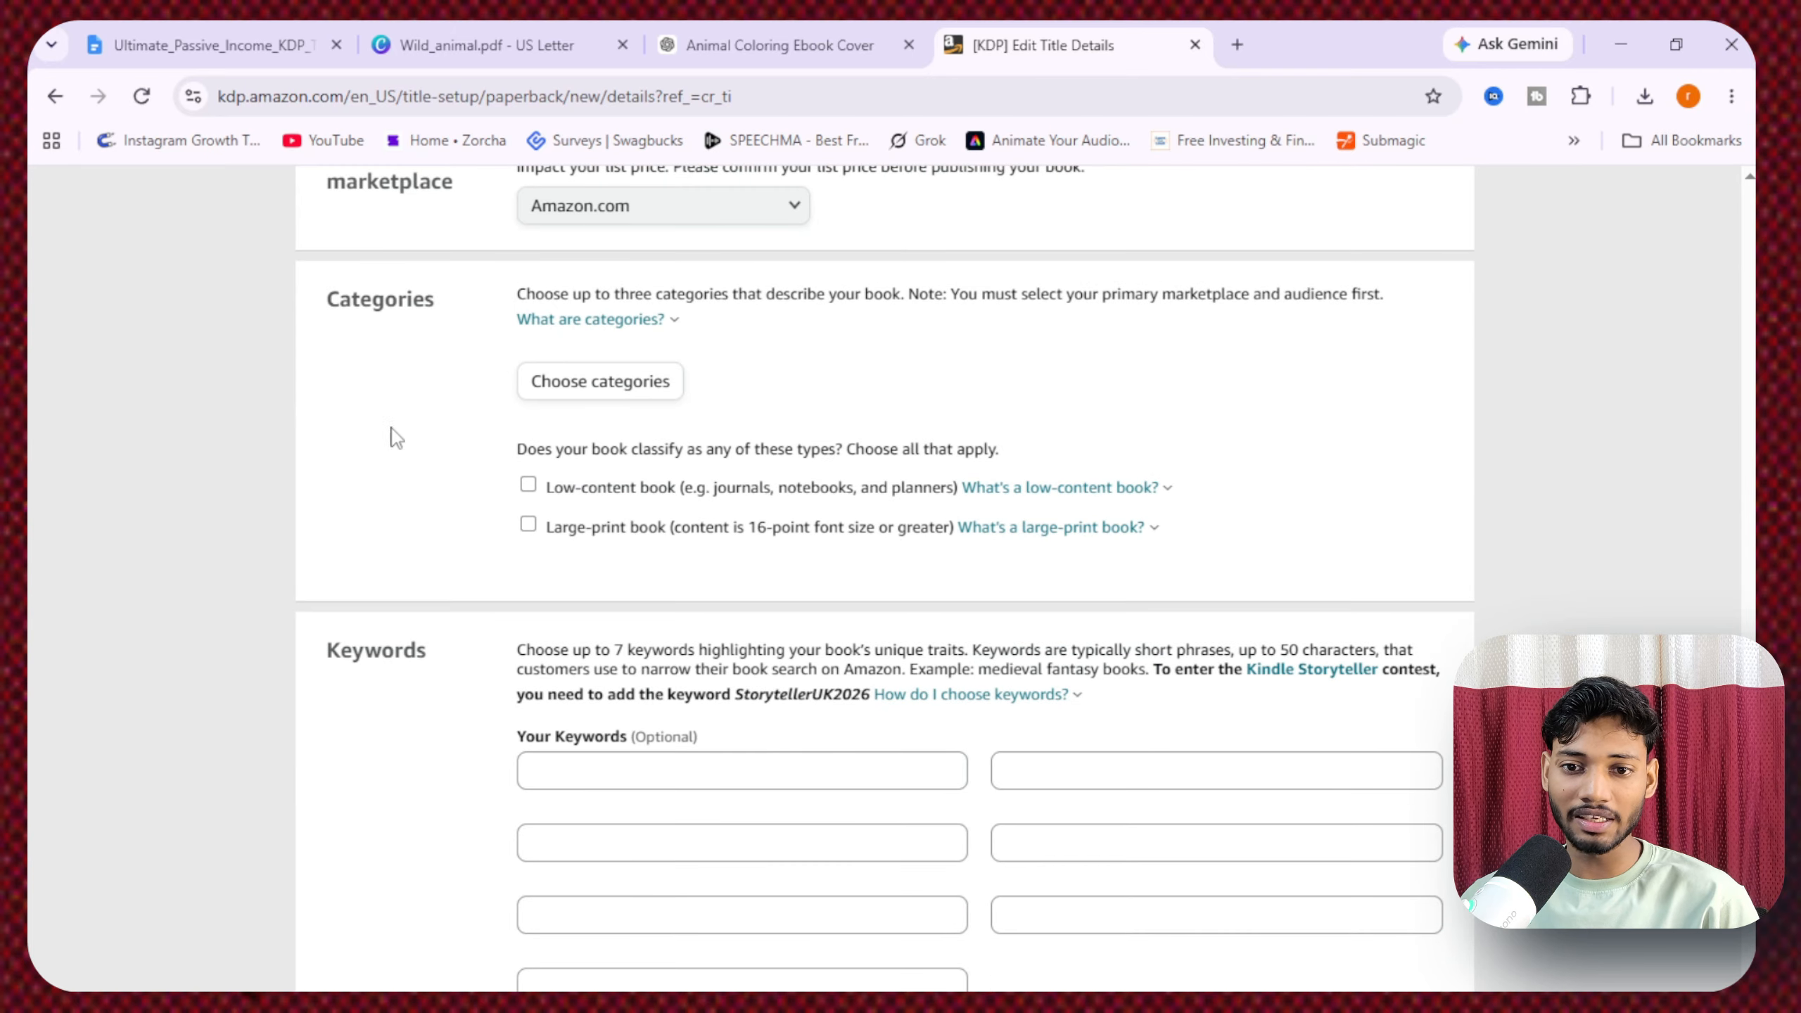
pyautogui.scroll(4, 624, 576)
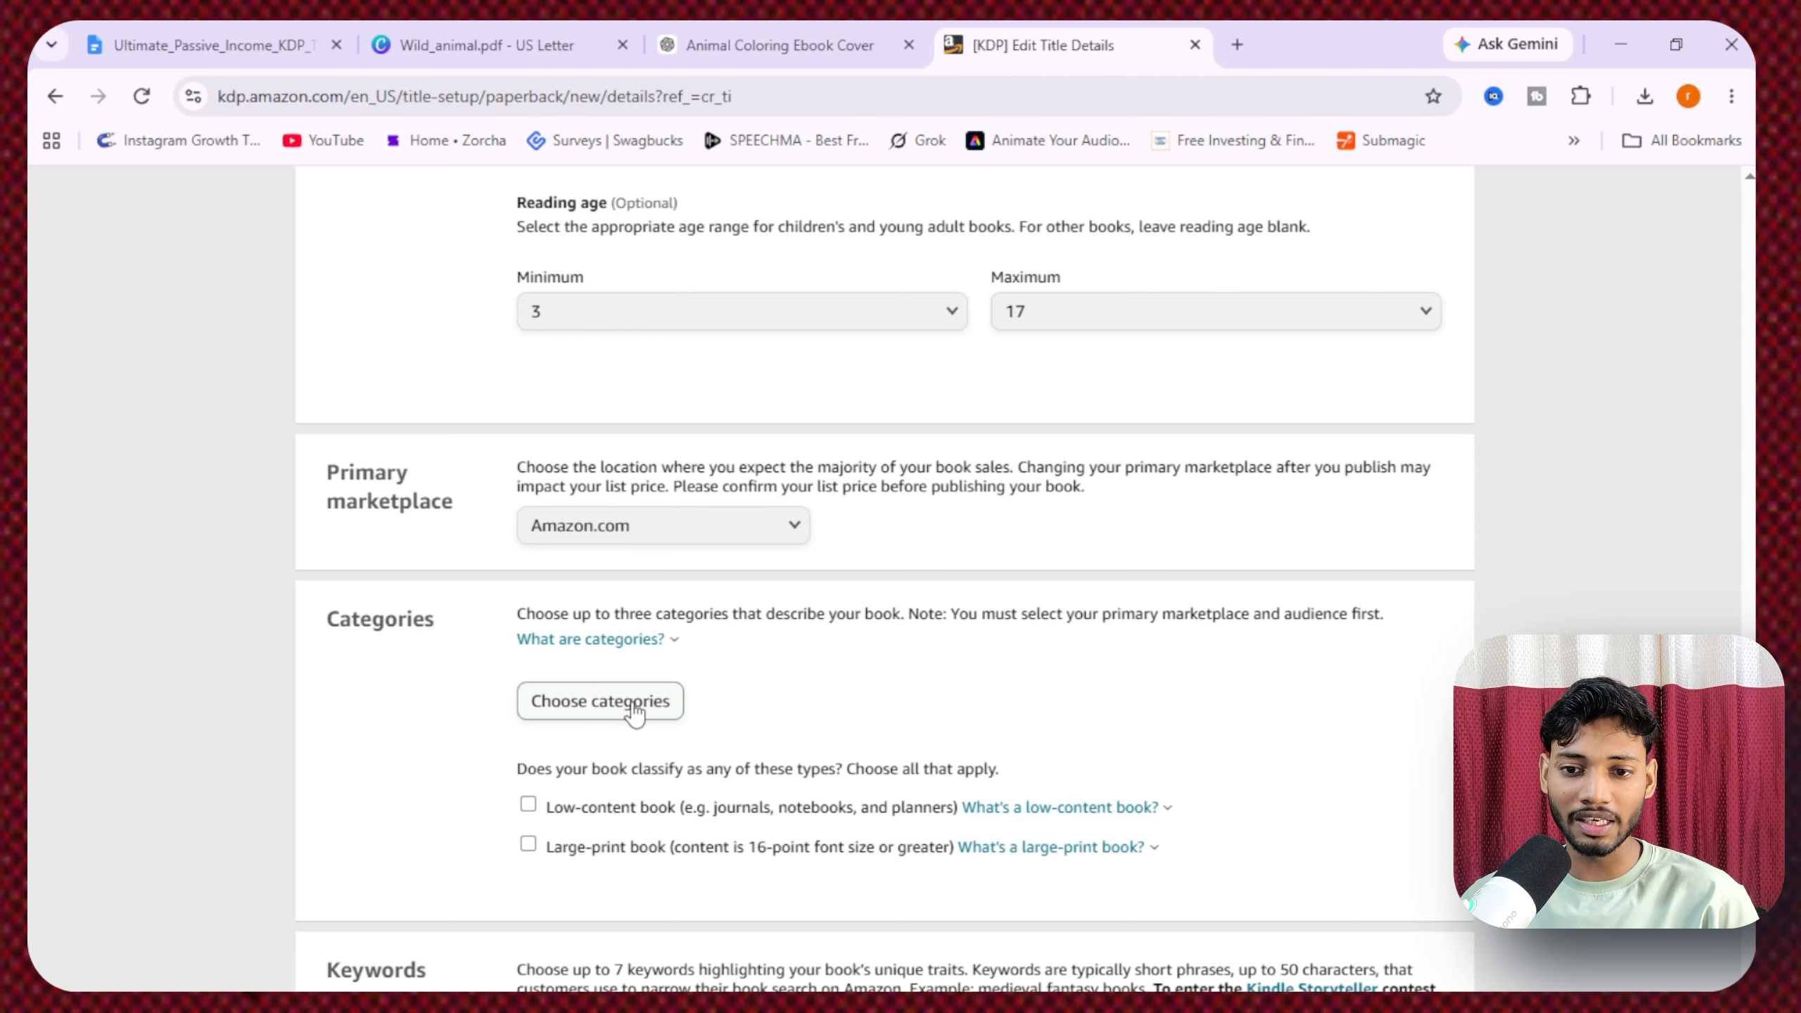
pyautogui.click(600, 702)
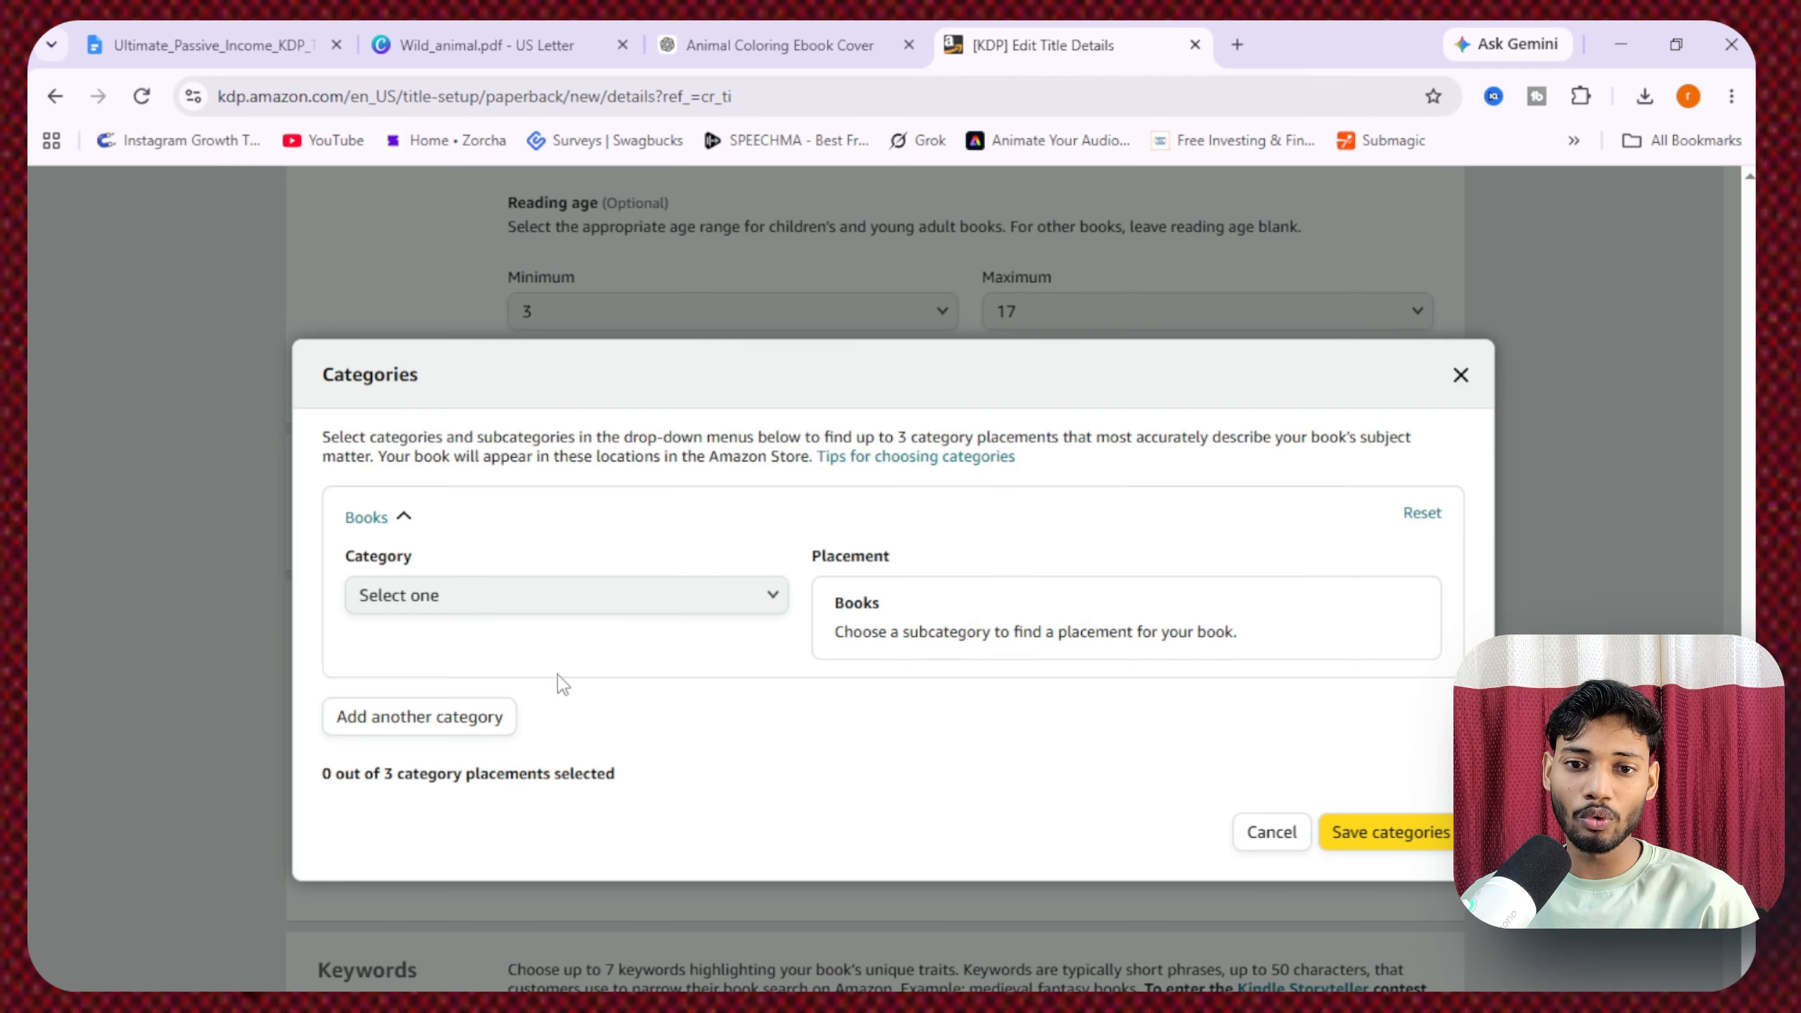
pyautogui.click(532, 600)
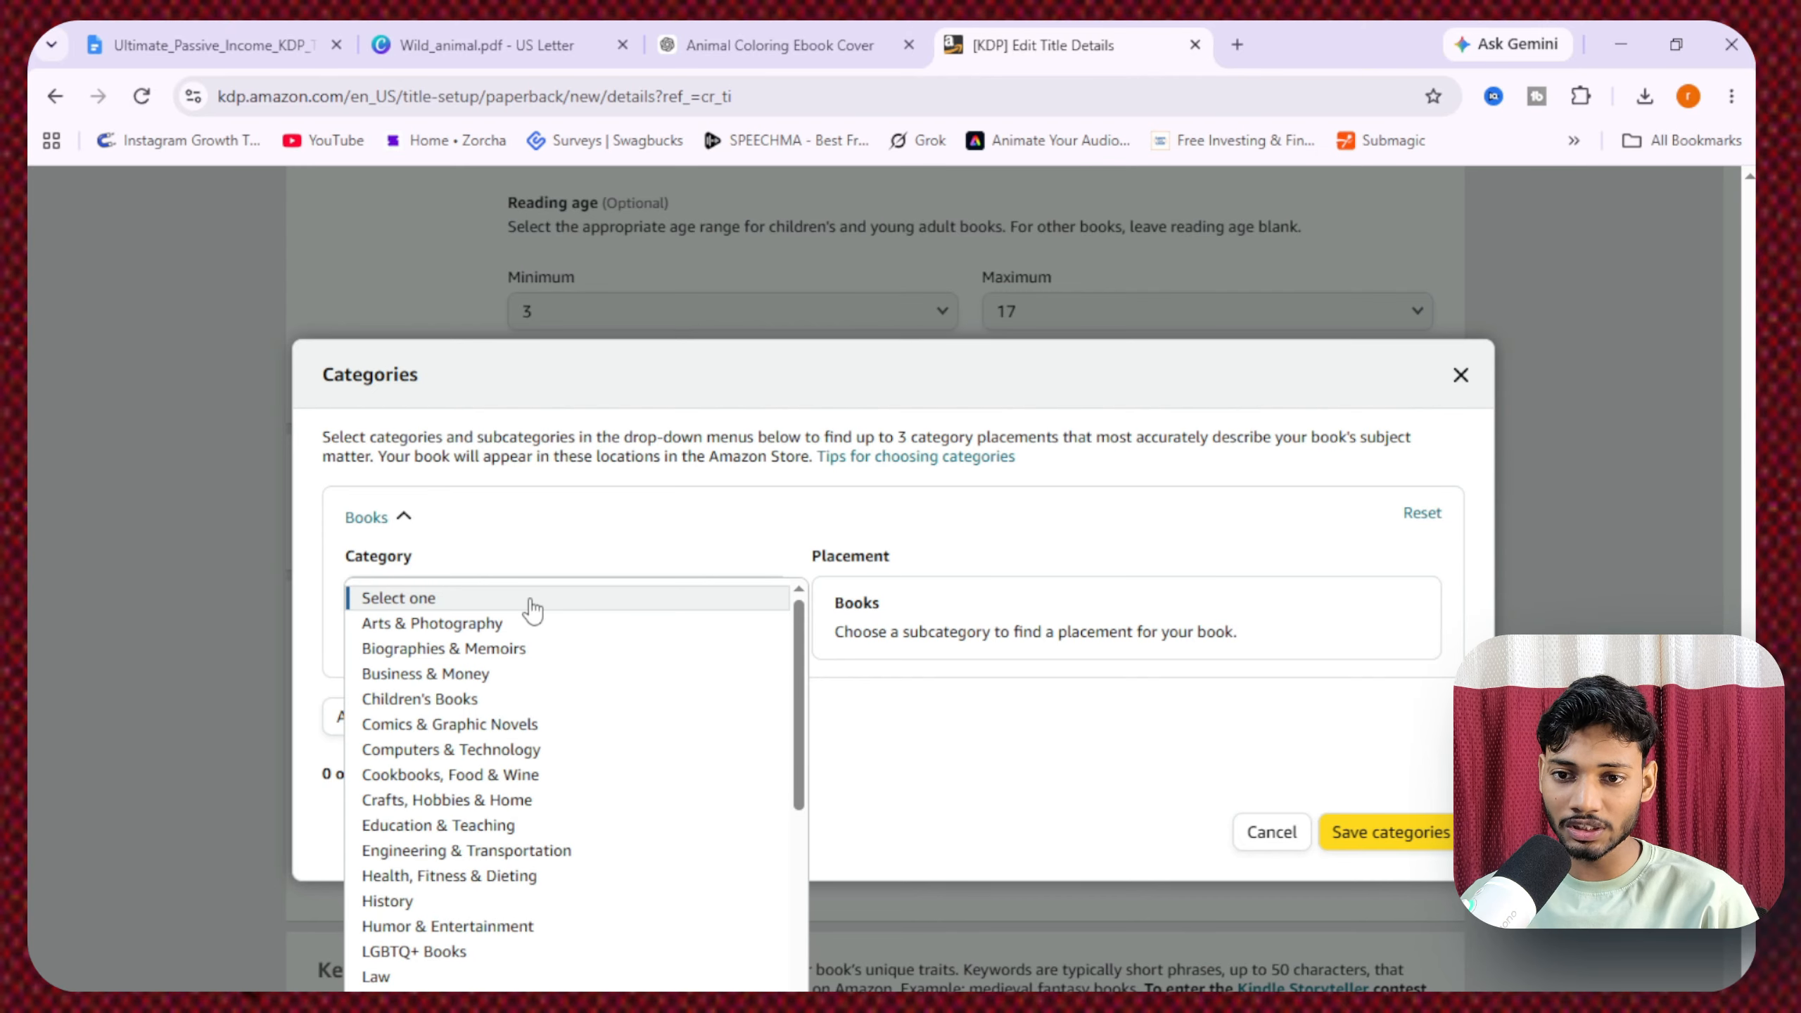
pyautogui.click(505, 699)
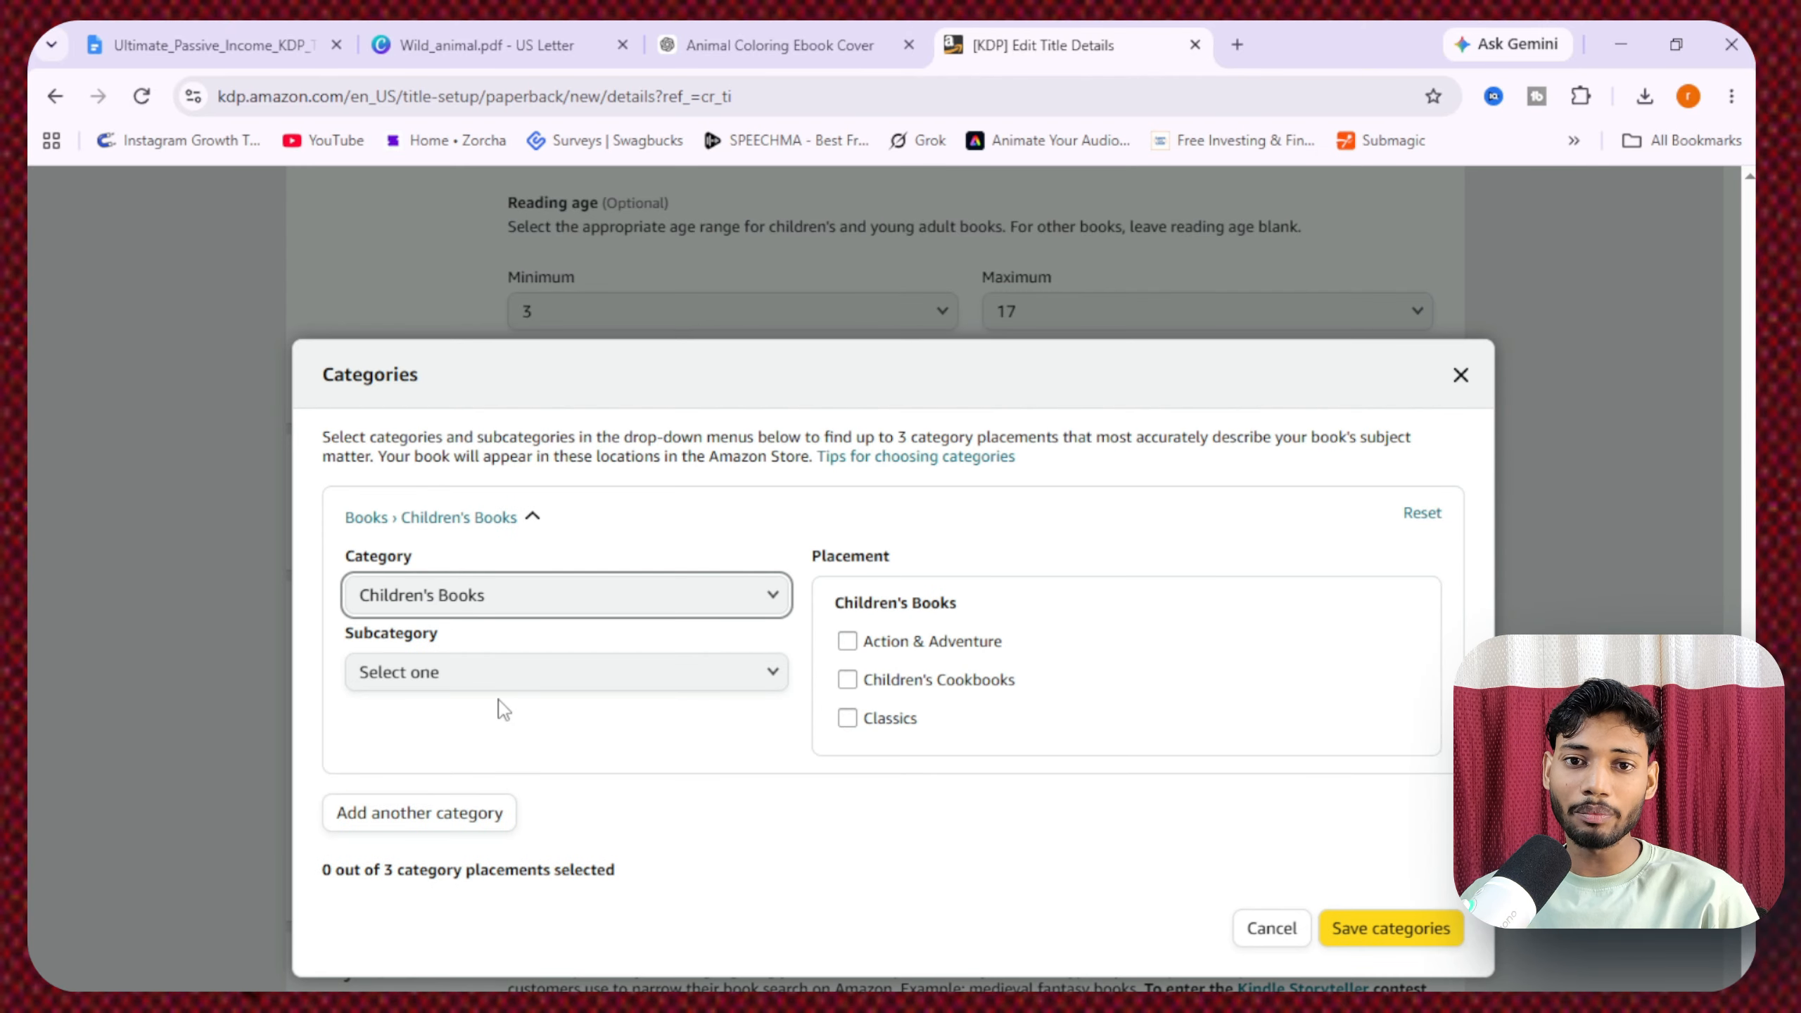
pyautogui.click(555, 671)
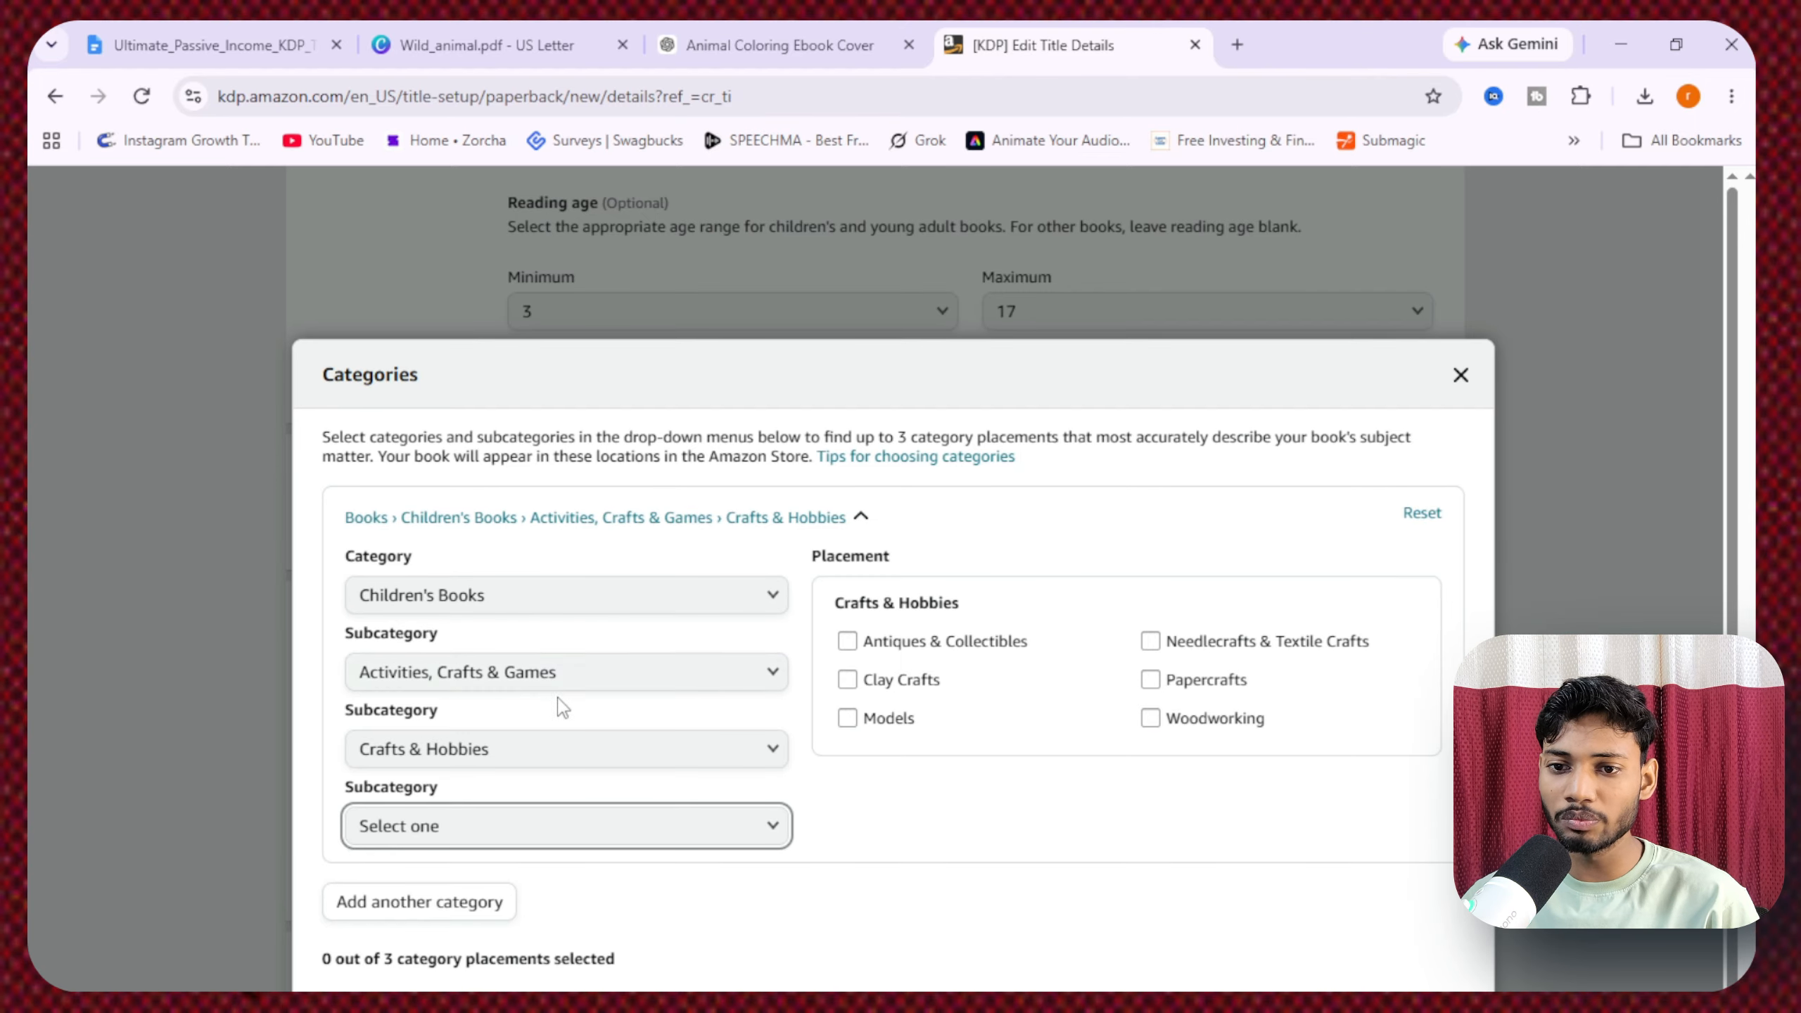
# - Pick the Models and Papercrafts placements under Crafts & Hobbies and save the categories
pyautogui.click(847, 717)
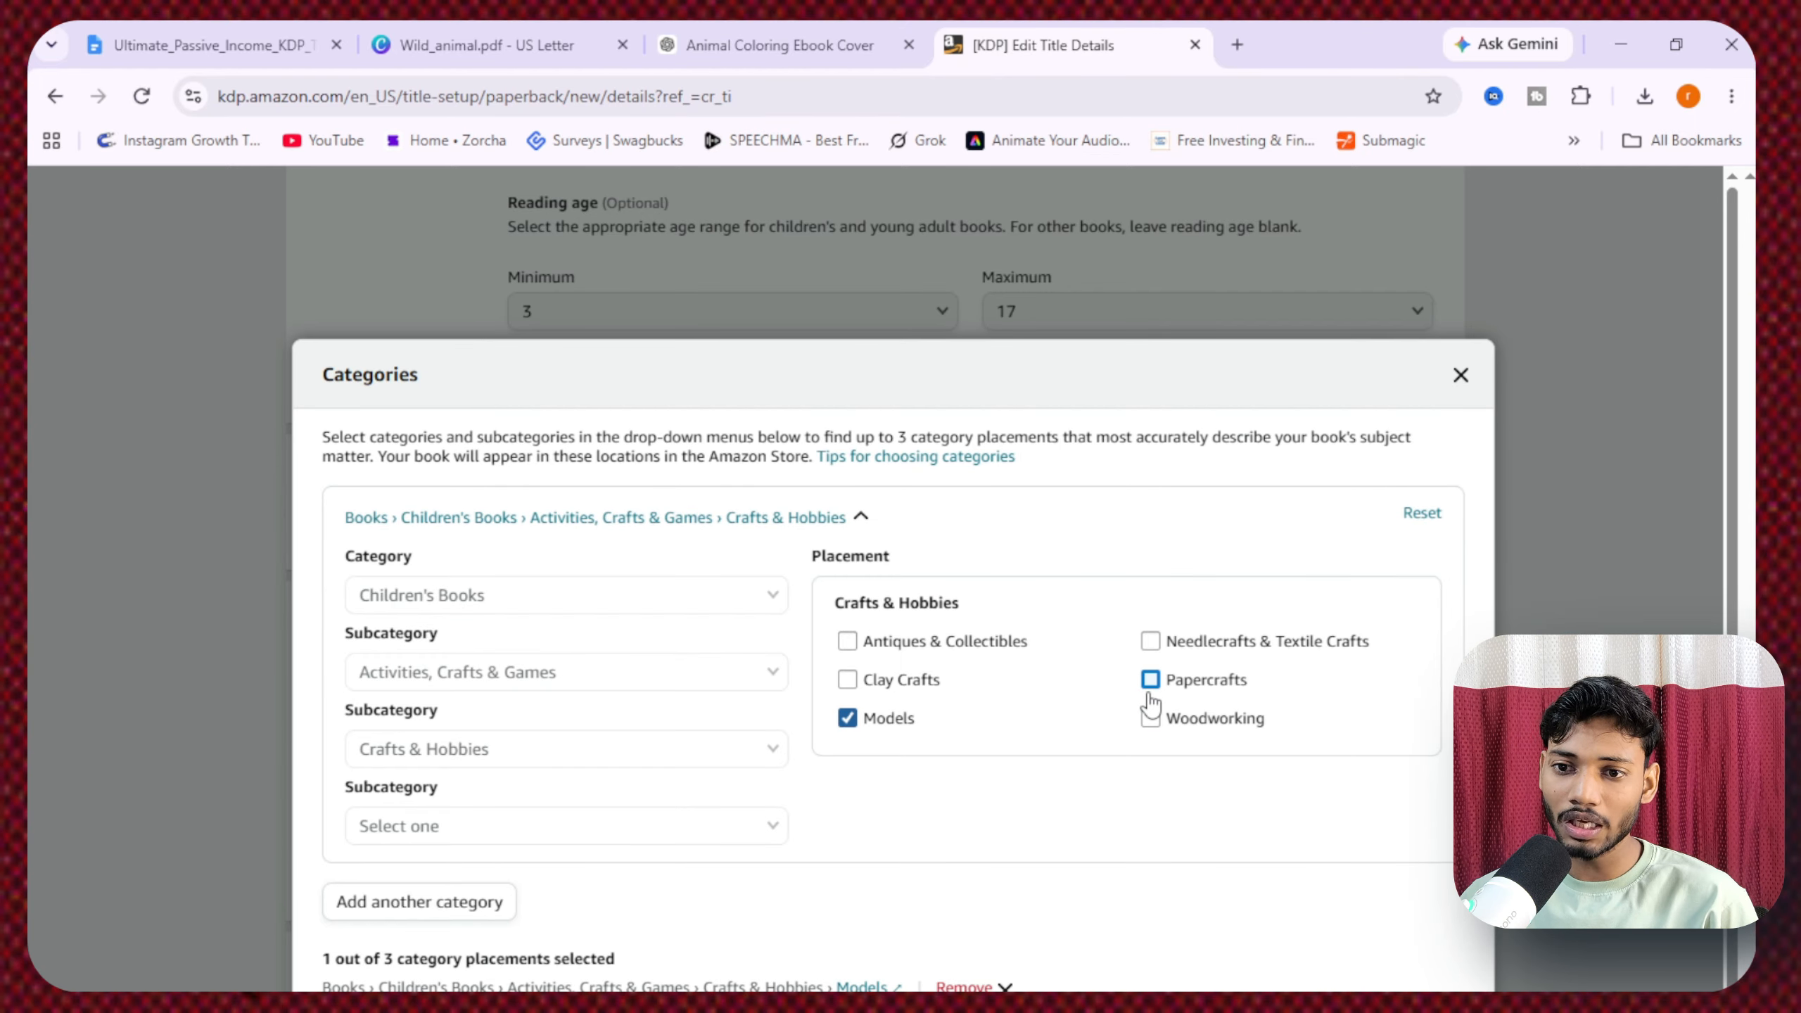
pyautogui.scroll(1, 1014, 690)
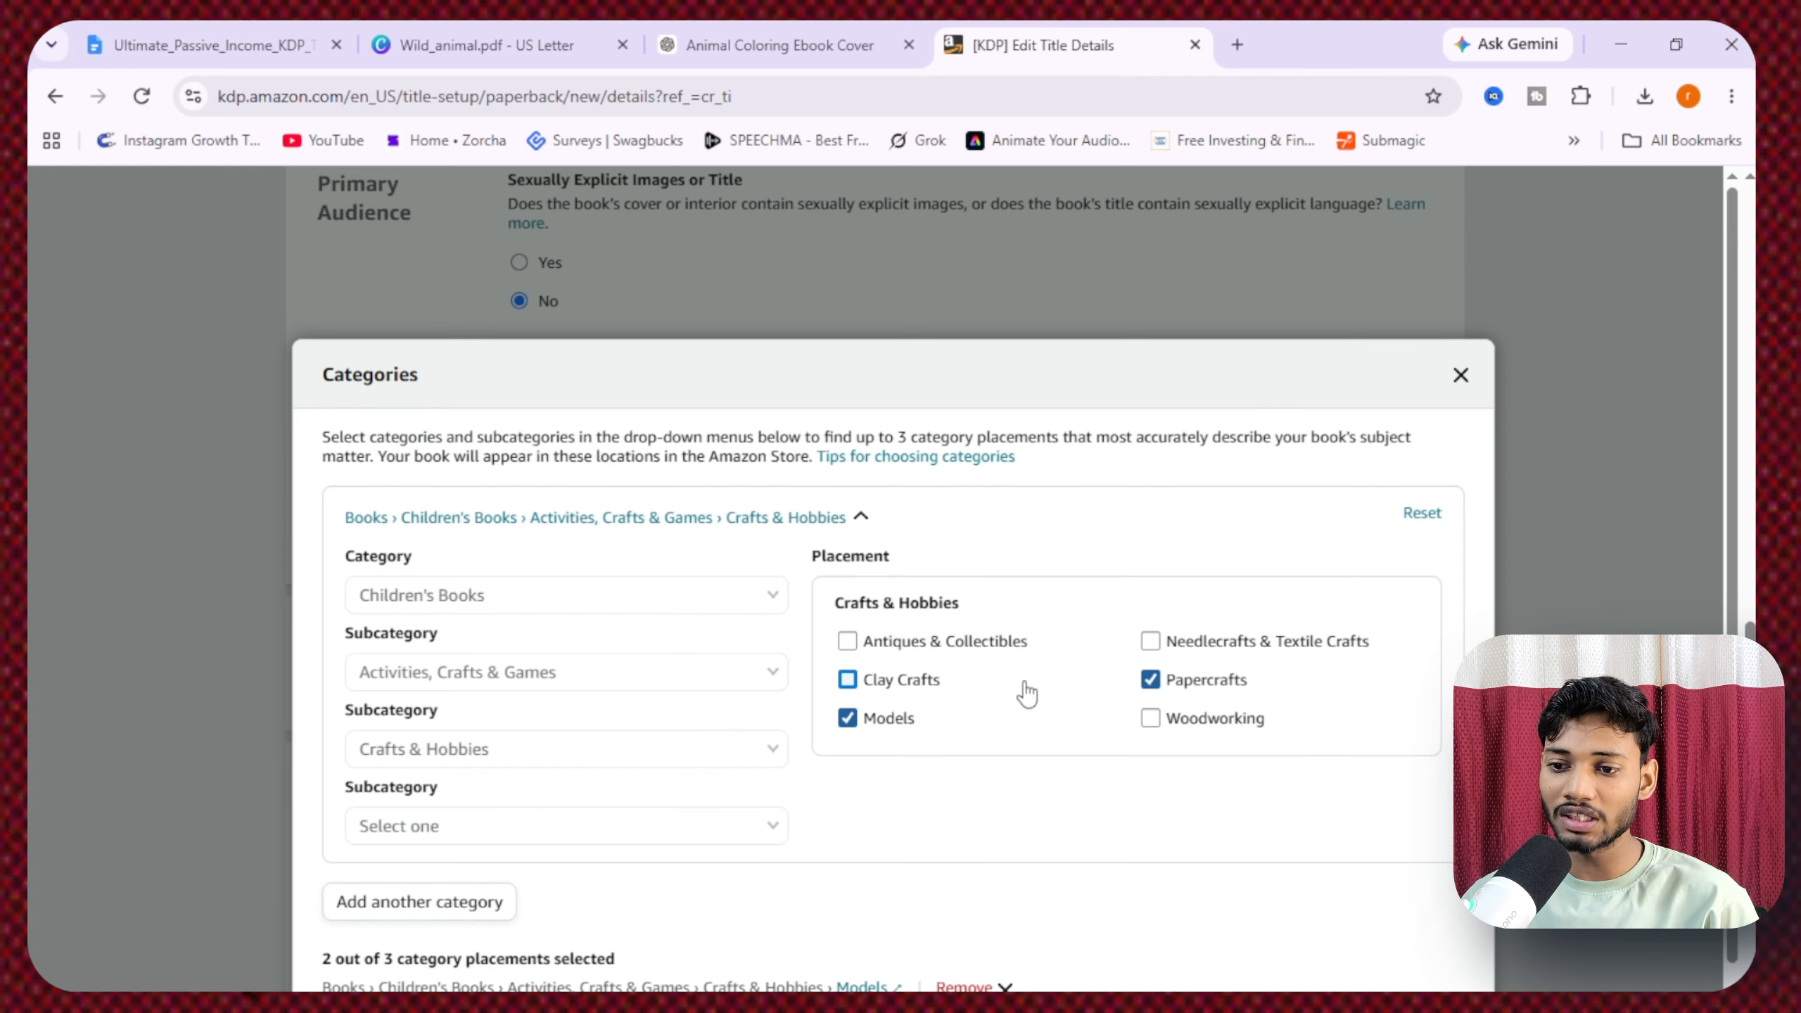
pyautogui.scroll(-2, 1026, 693)
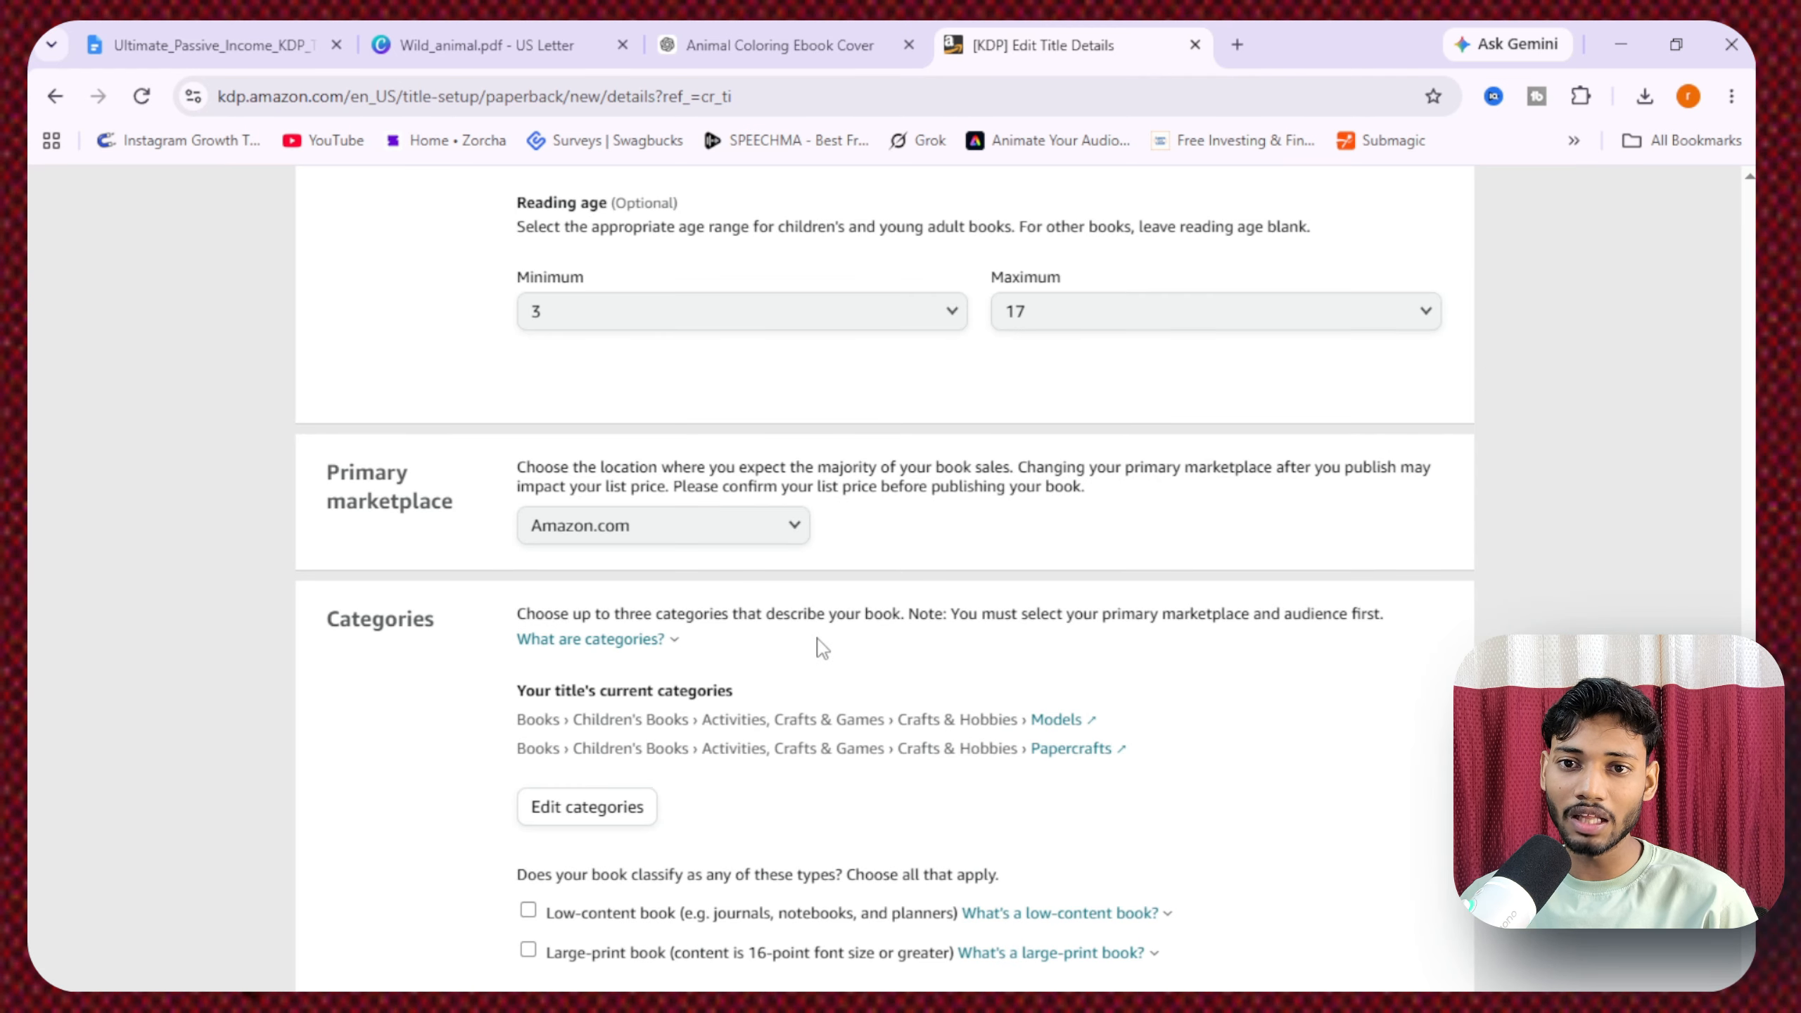
# - Classify the book as a low-content book and check the explanation of what that type means
pyautogui.scroll(-5, 700, 683)
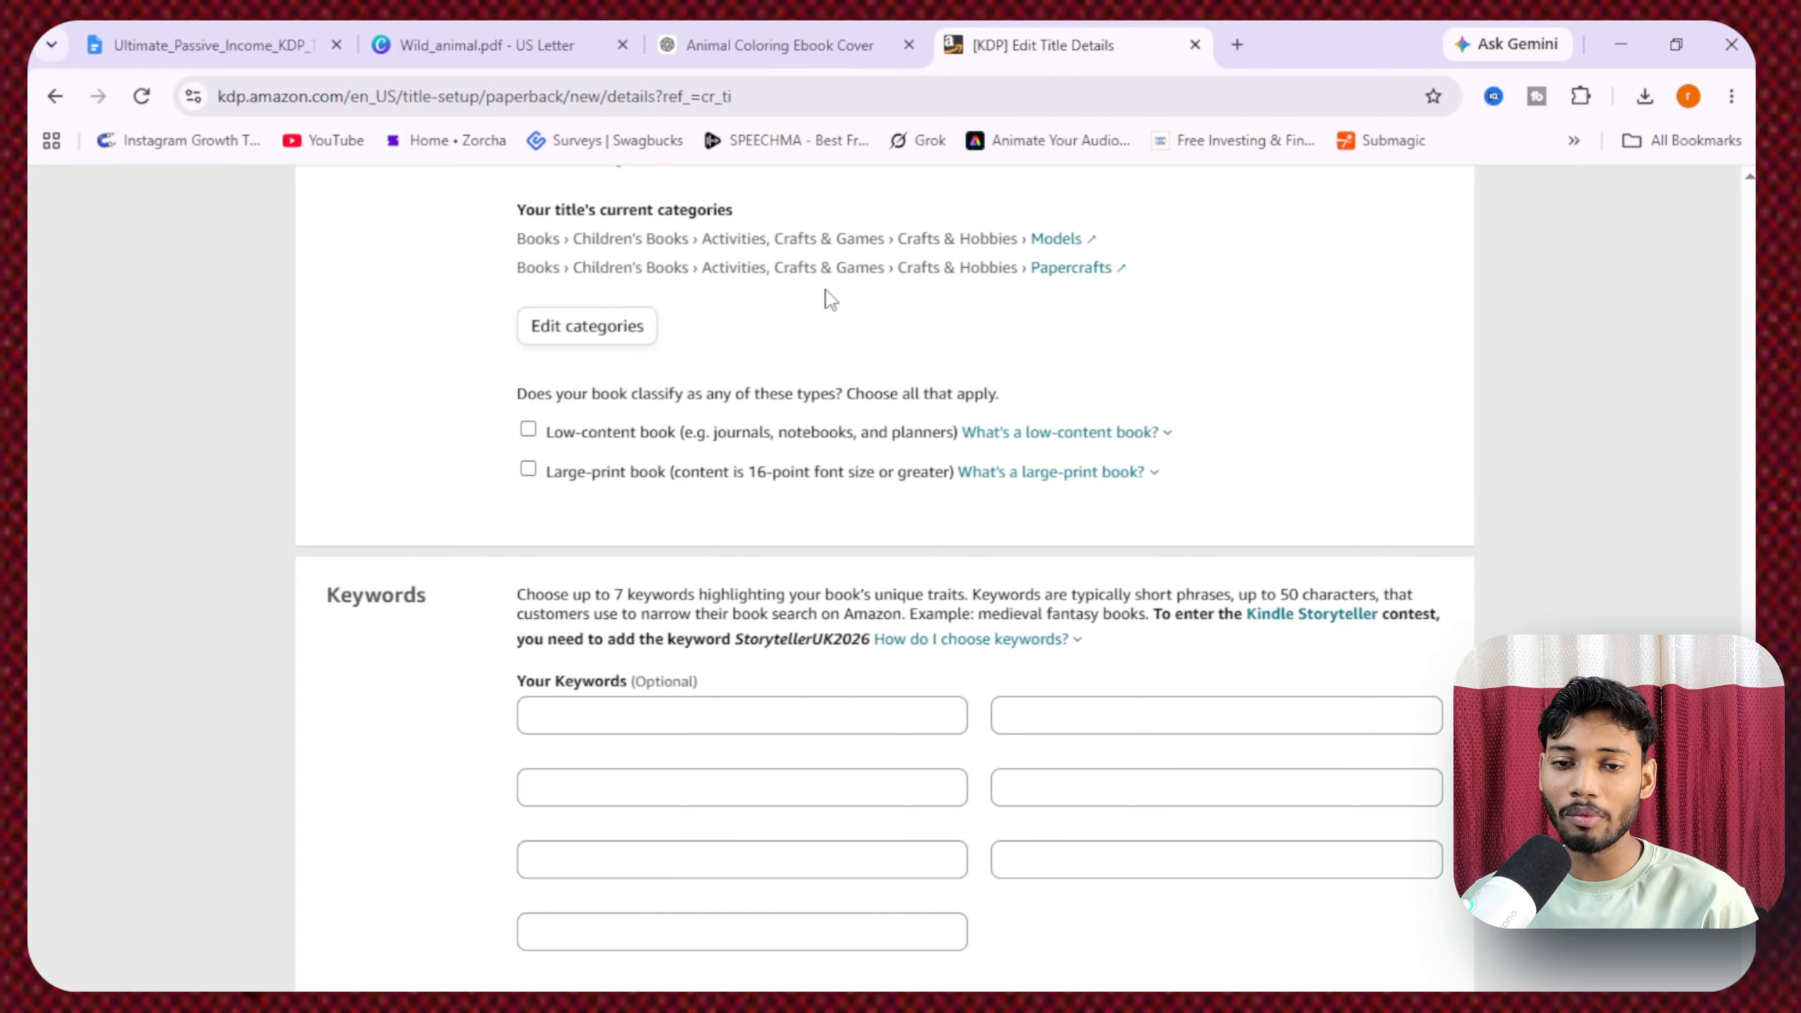
pyautogui.click(528, 430)
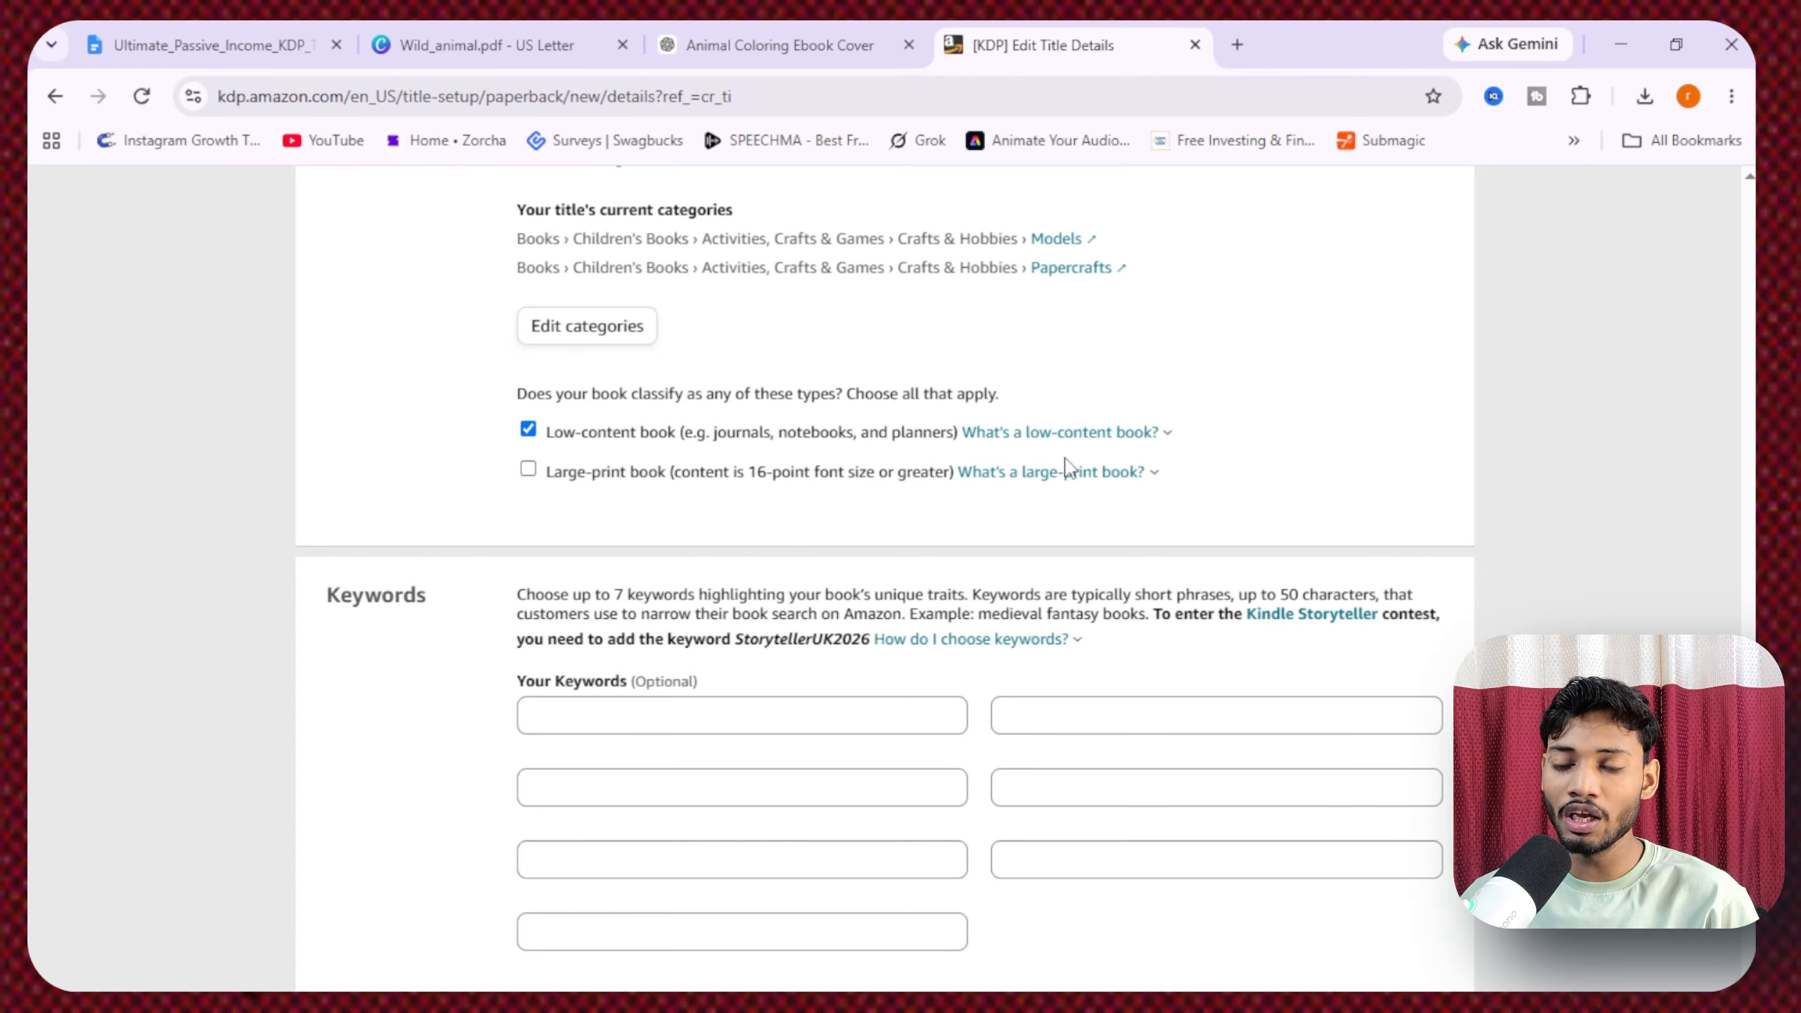
pyautogui.click(1067, 434)
pyautogui.click(1328, 407)
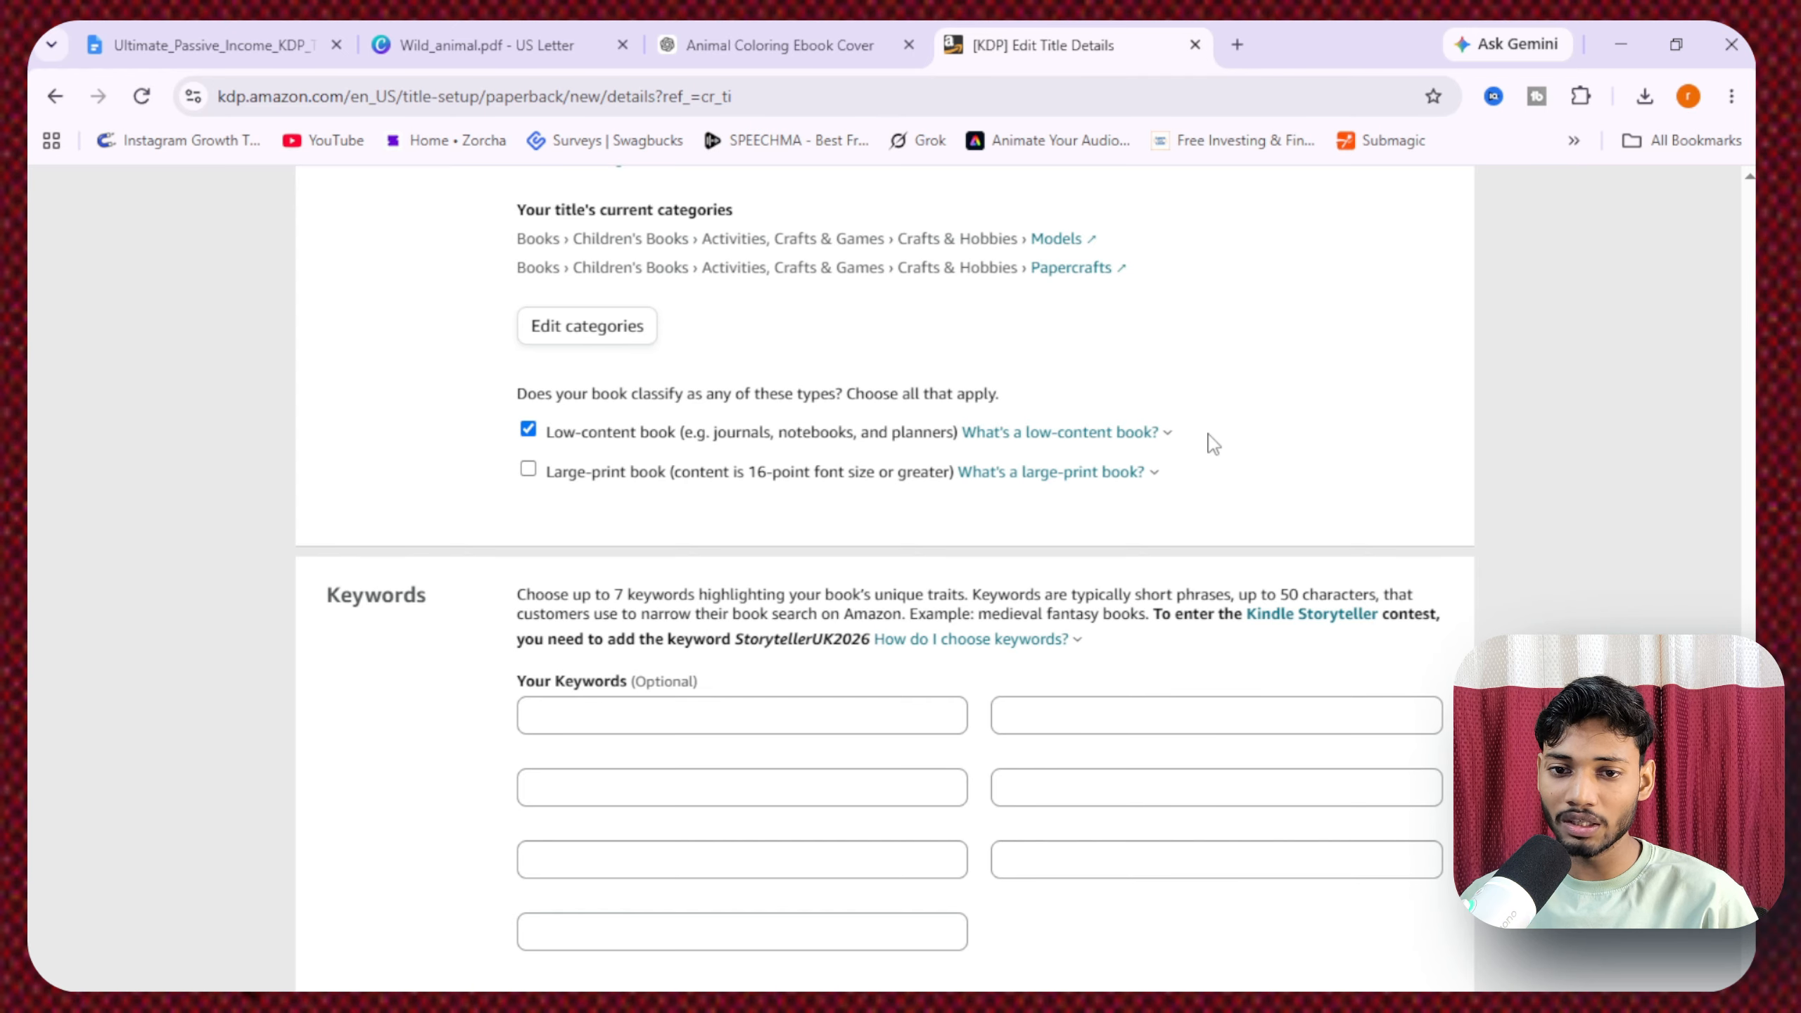
# - Switch to ChatGPT and copy its seven suggested keywords into Kindle Direct Publishing's keyword fields, from "cute animals coloring book" to "animal coloring book for kids"
pyautogui.scroll(-4, 641, 640)
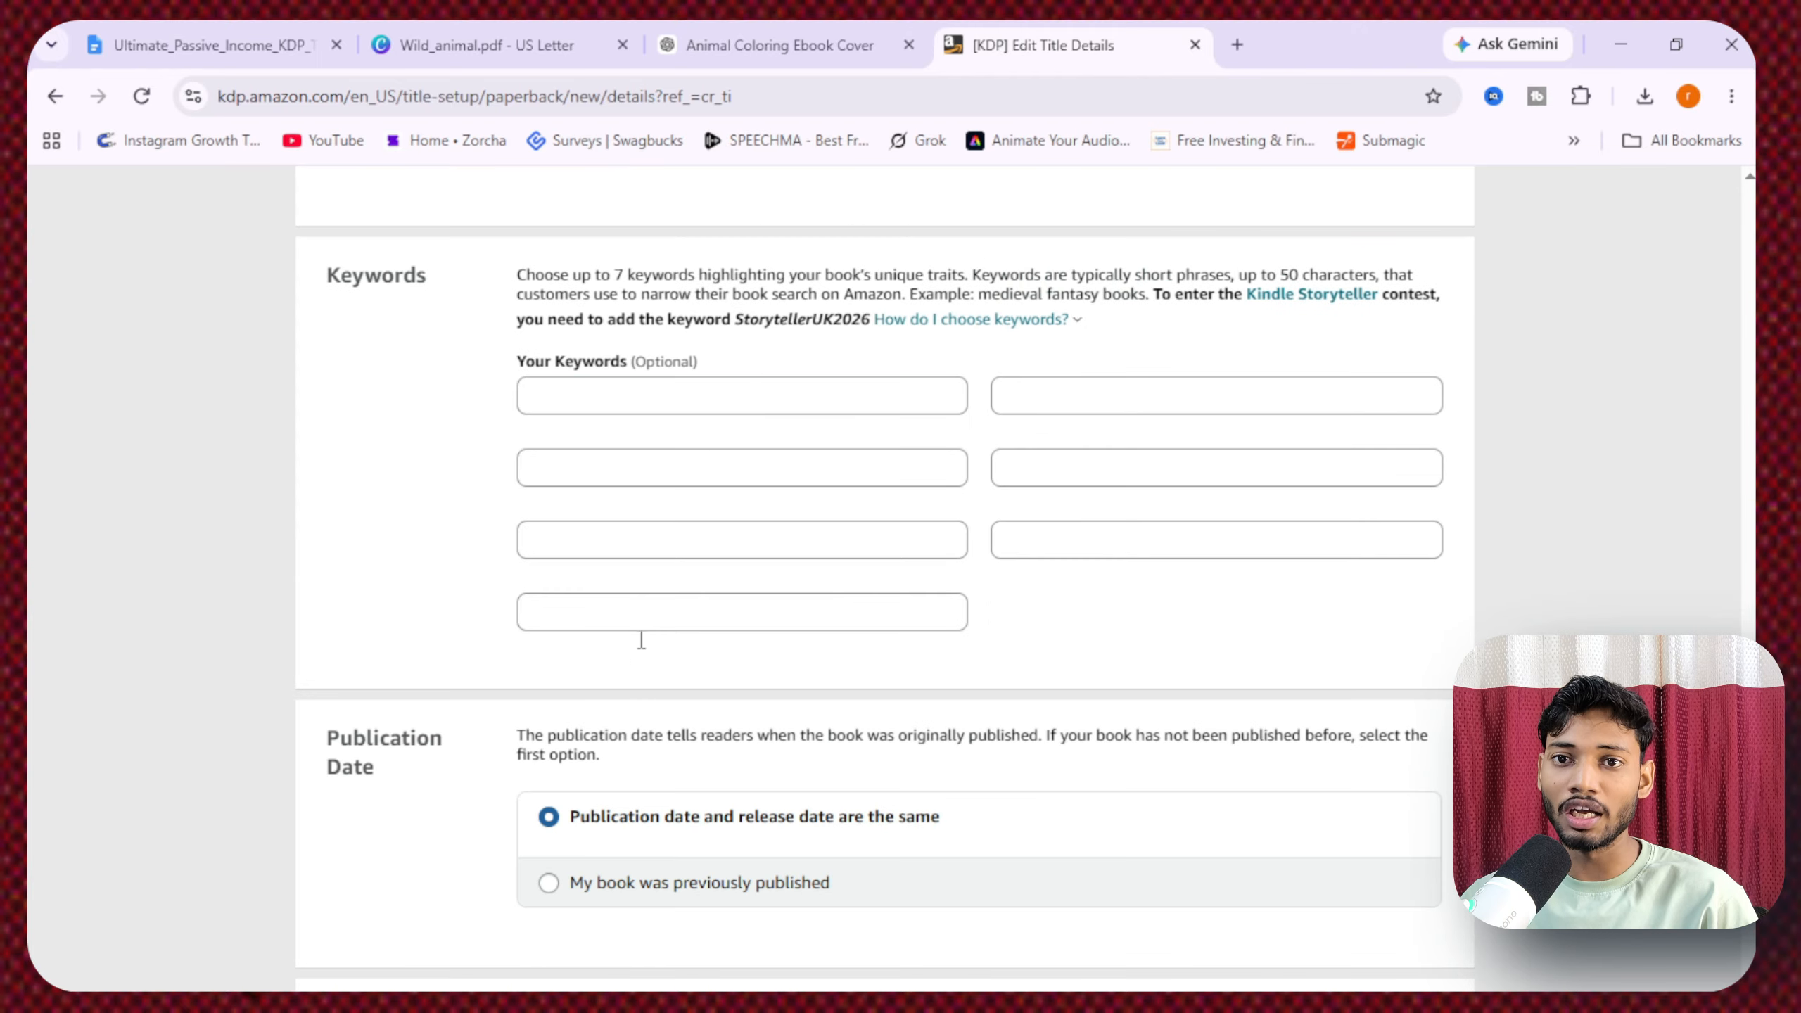
pyautogui.click(780, 45)
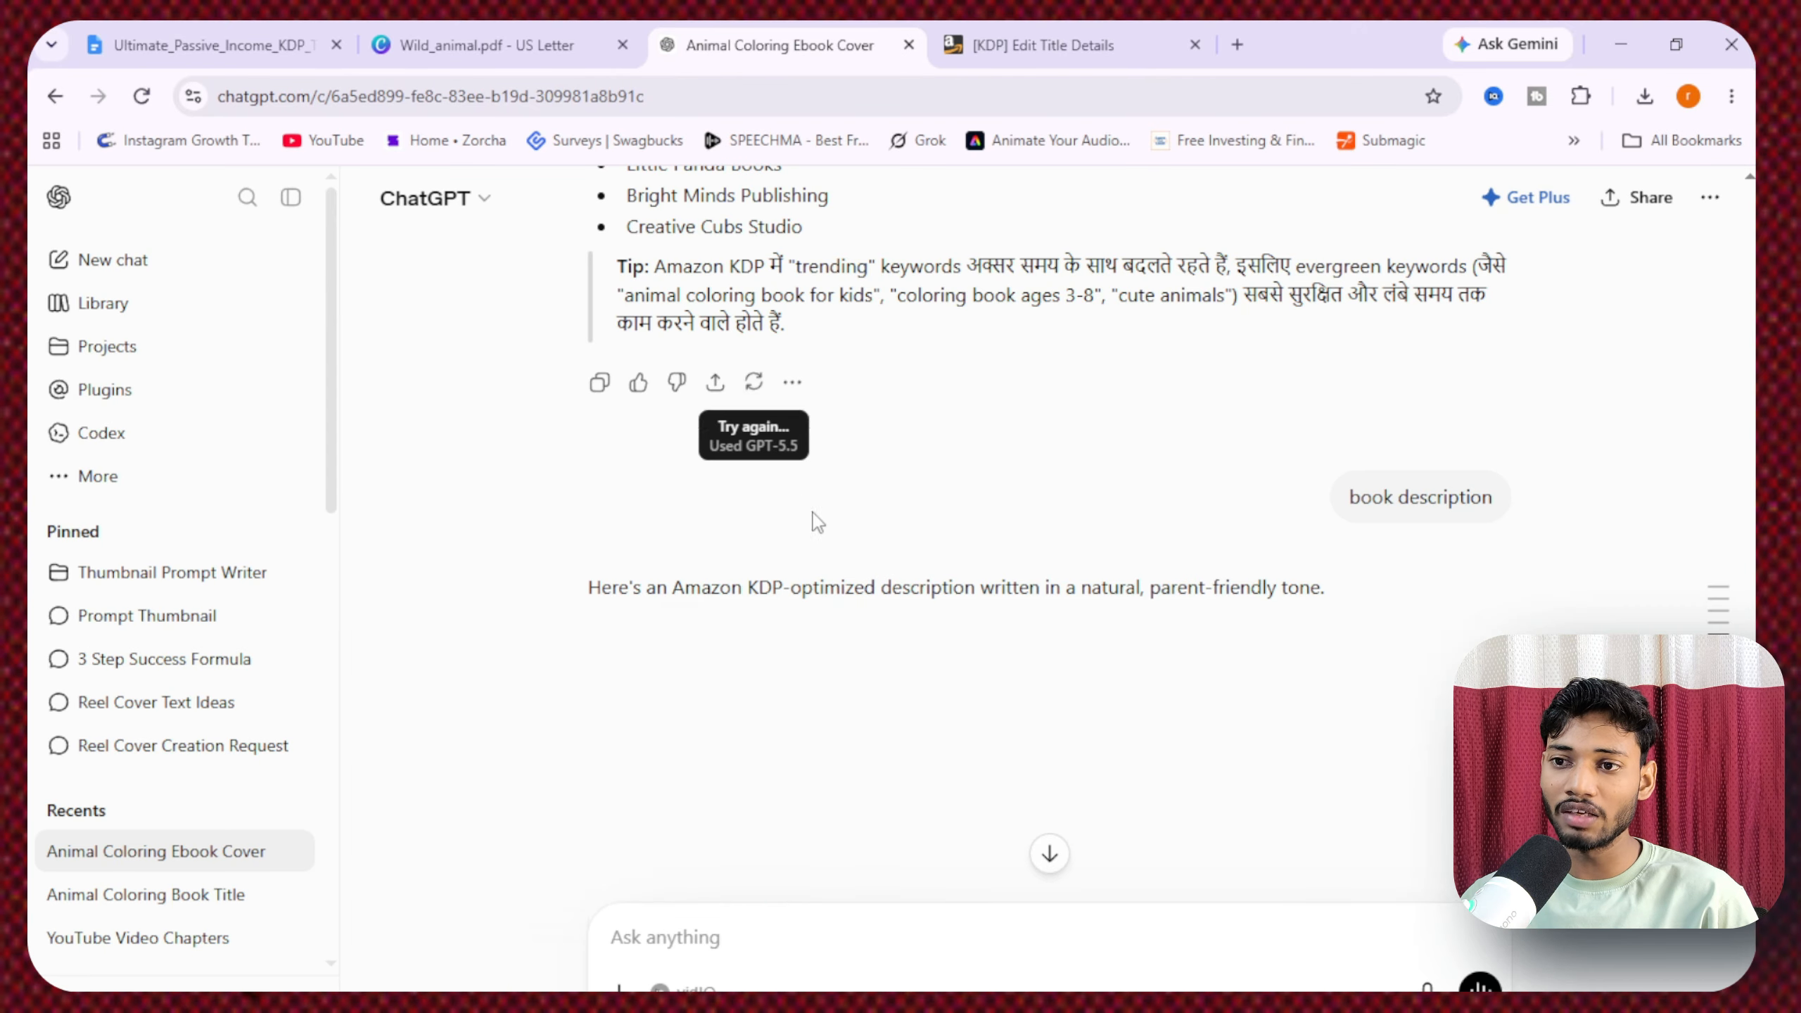
pyautogui.scroll(-10, 812, 516)
pyautogui.click(1480, 325)
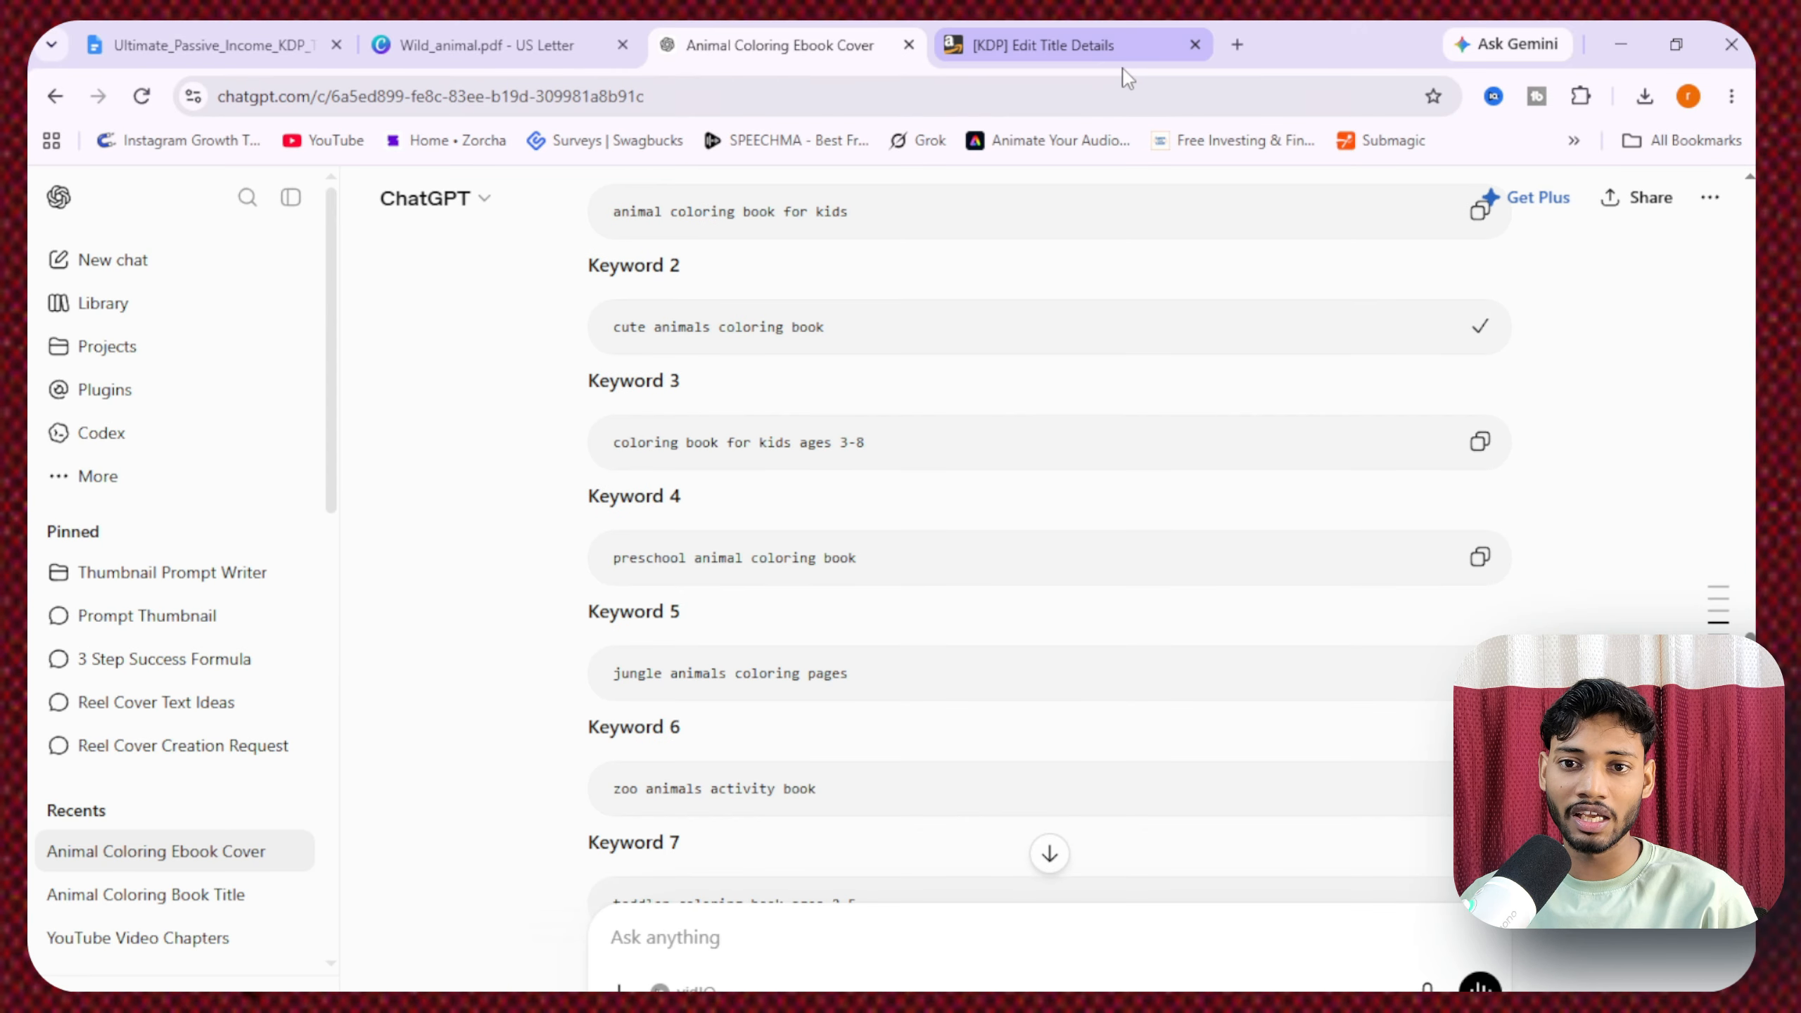
pyautogui.click(1100, 48)
pyautogui.click(643, 612)
pyautogui.write('animal coloring book for kids')
pyautogui.click(512, 589)
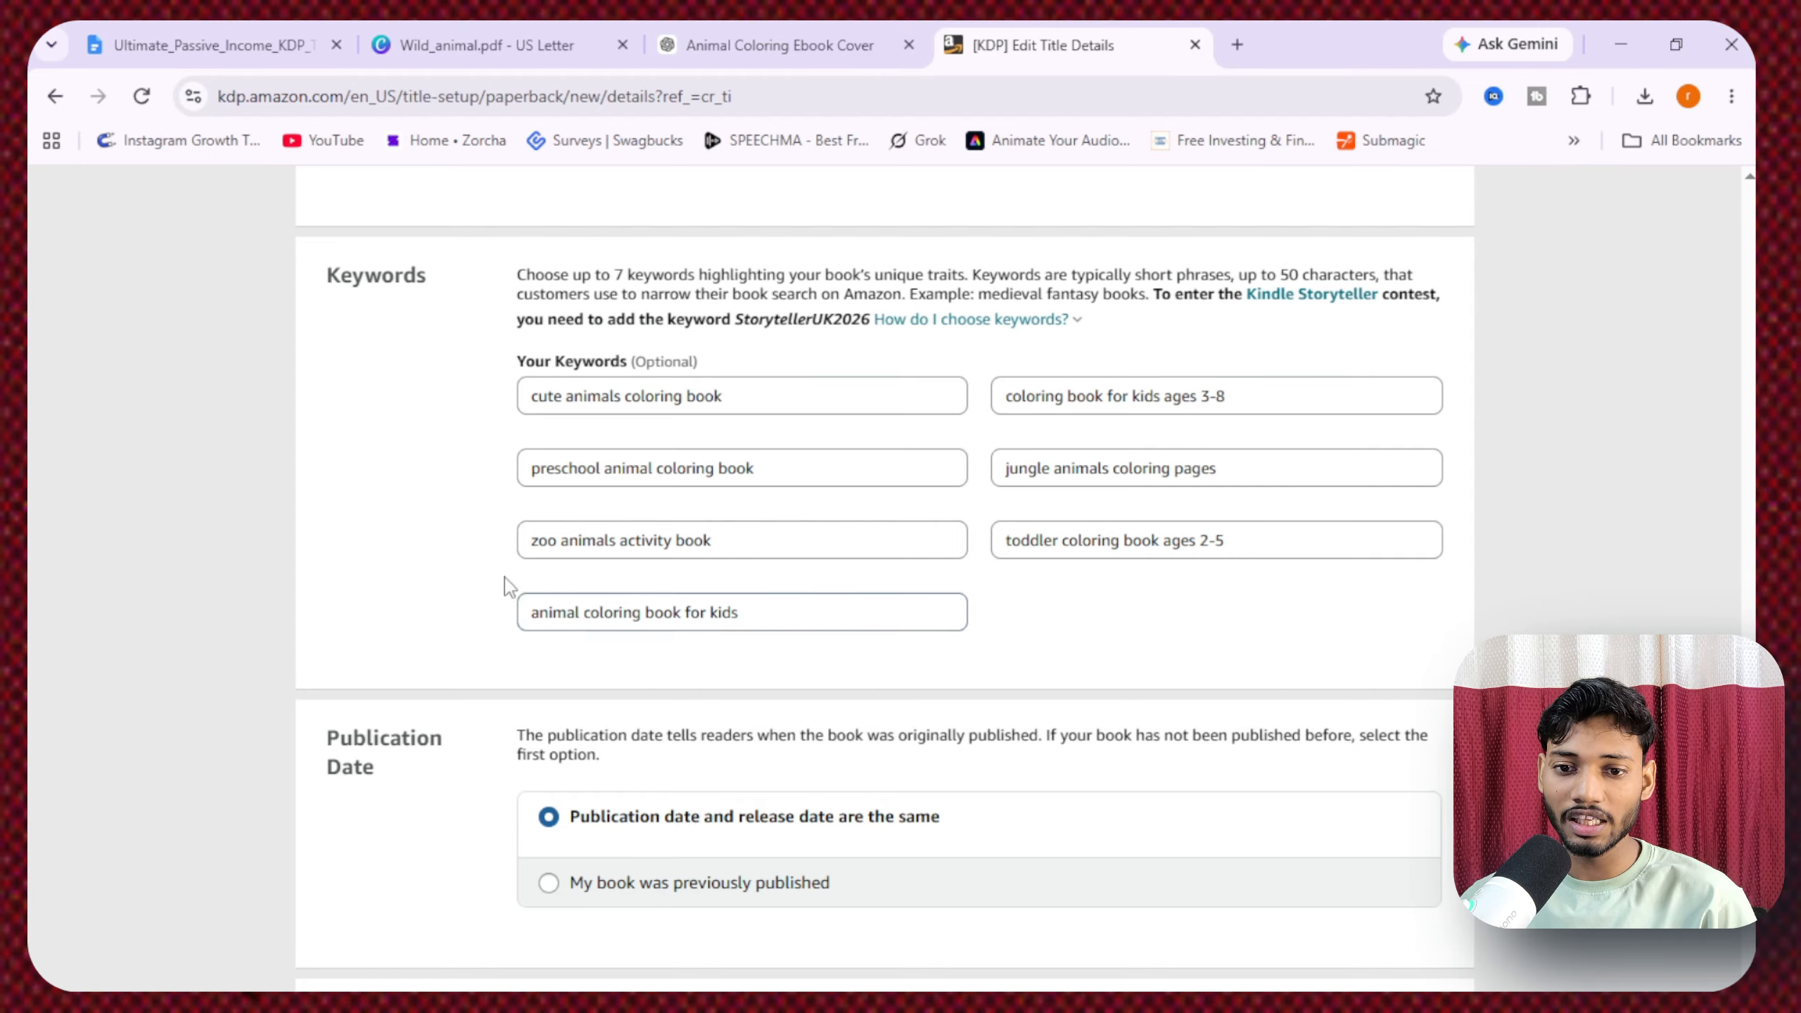
# - Review the publication and release date settings, then save the paperback details and continue to the content page
pyautogui.scroll(-8, 1024, 598)
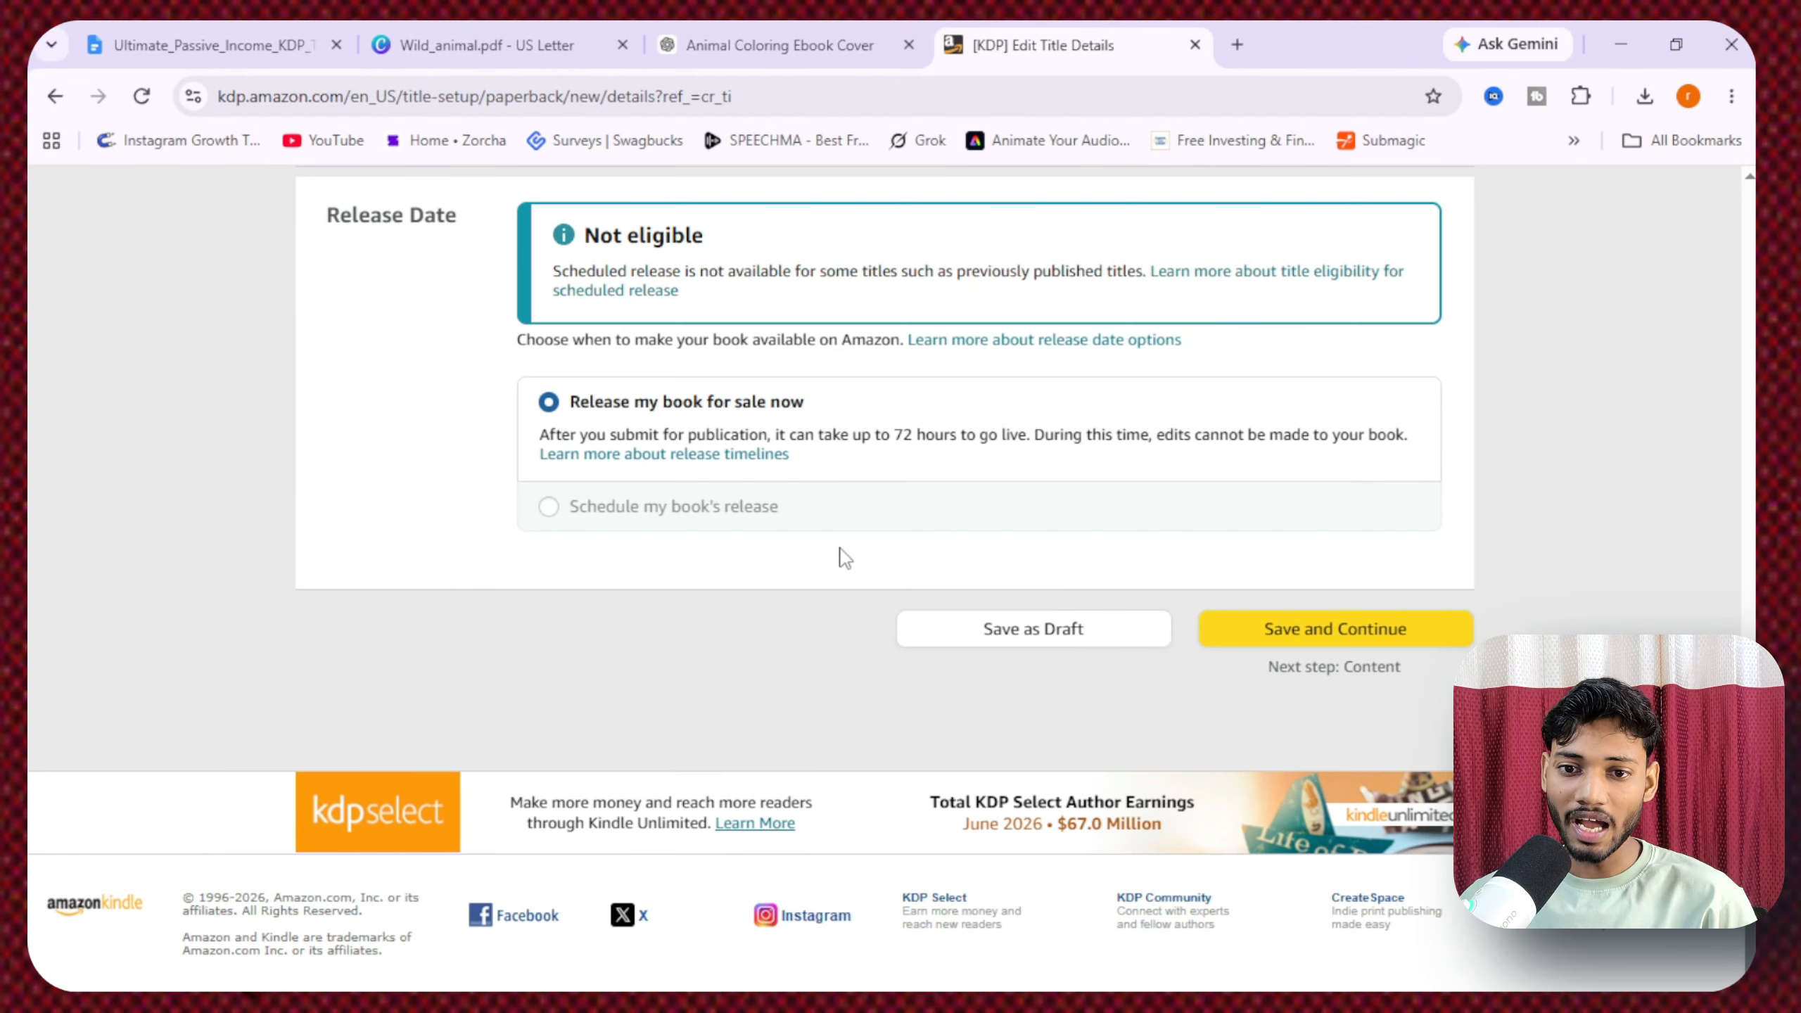
pyautogui.scroll(5, 329, 500)
pyautogui.scroll(-4, 682, 698)
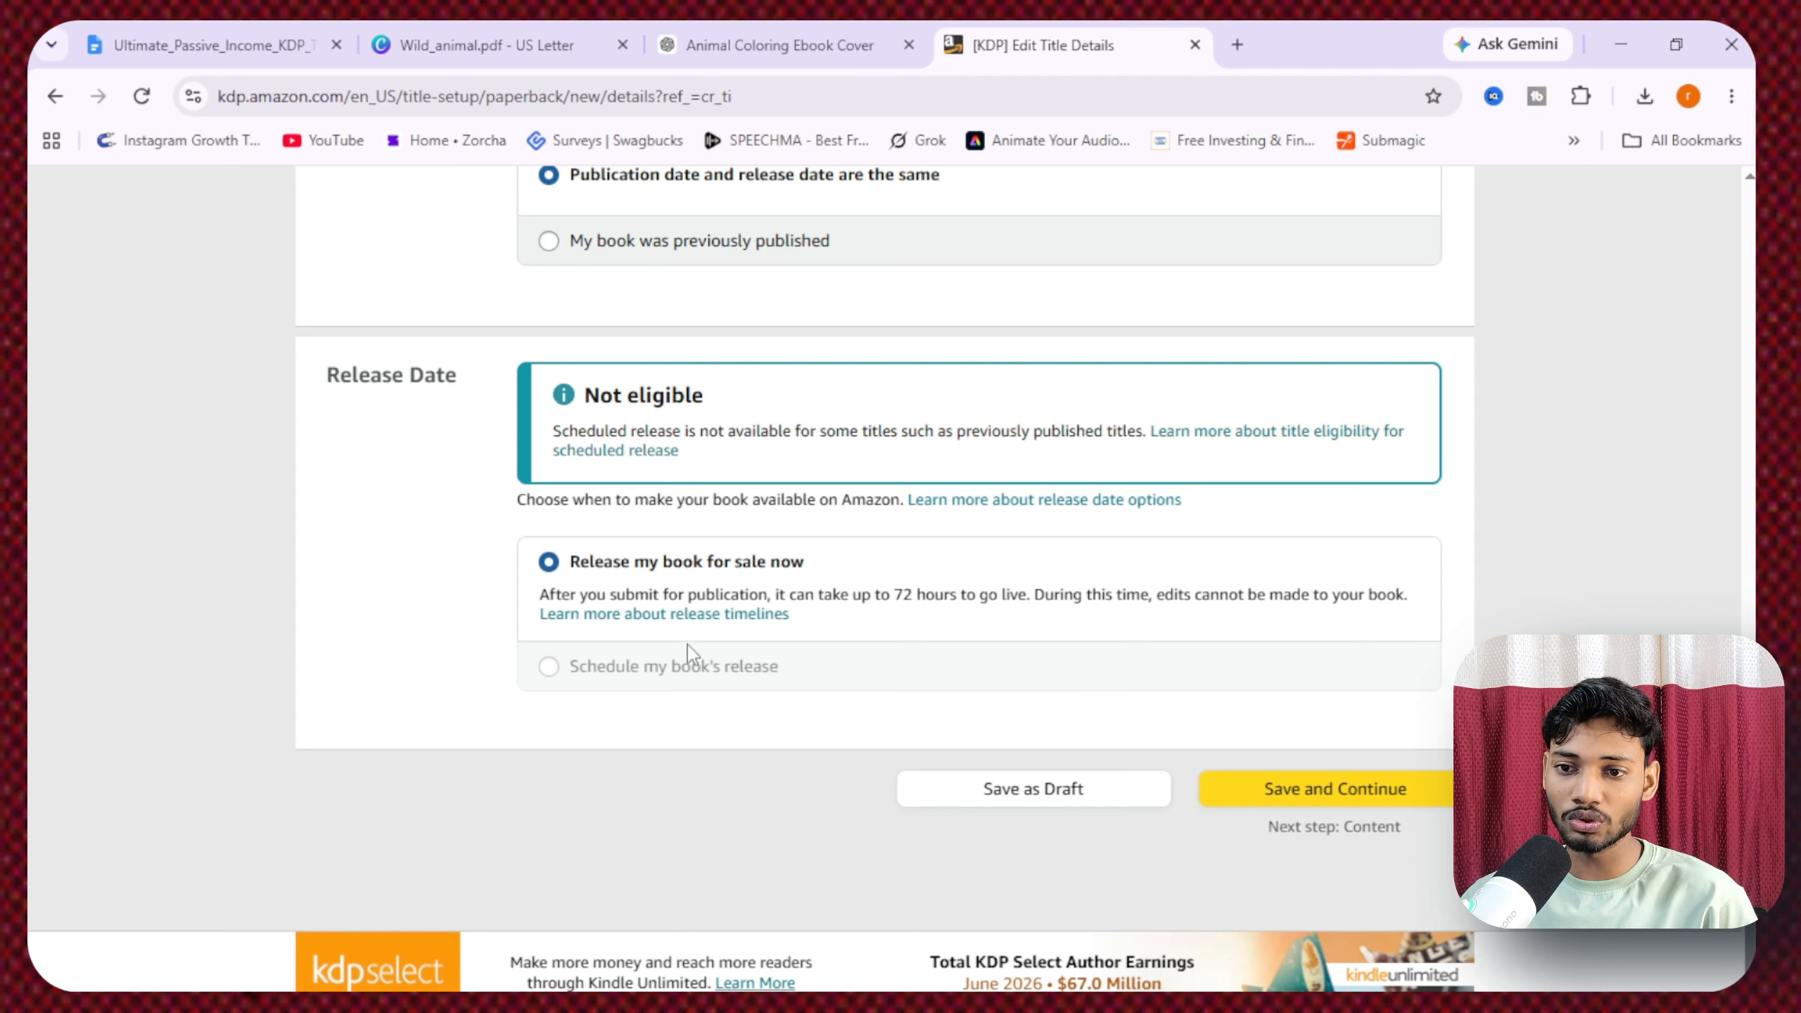
pyautogui.click(1278, 805)
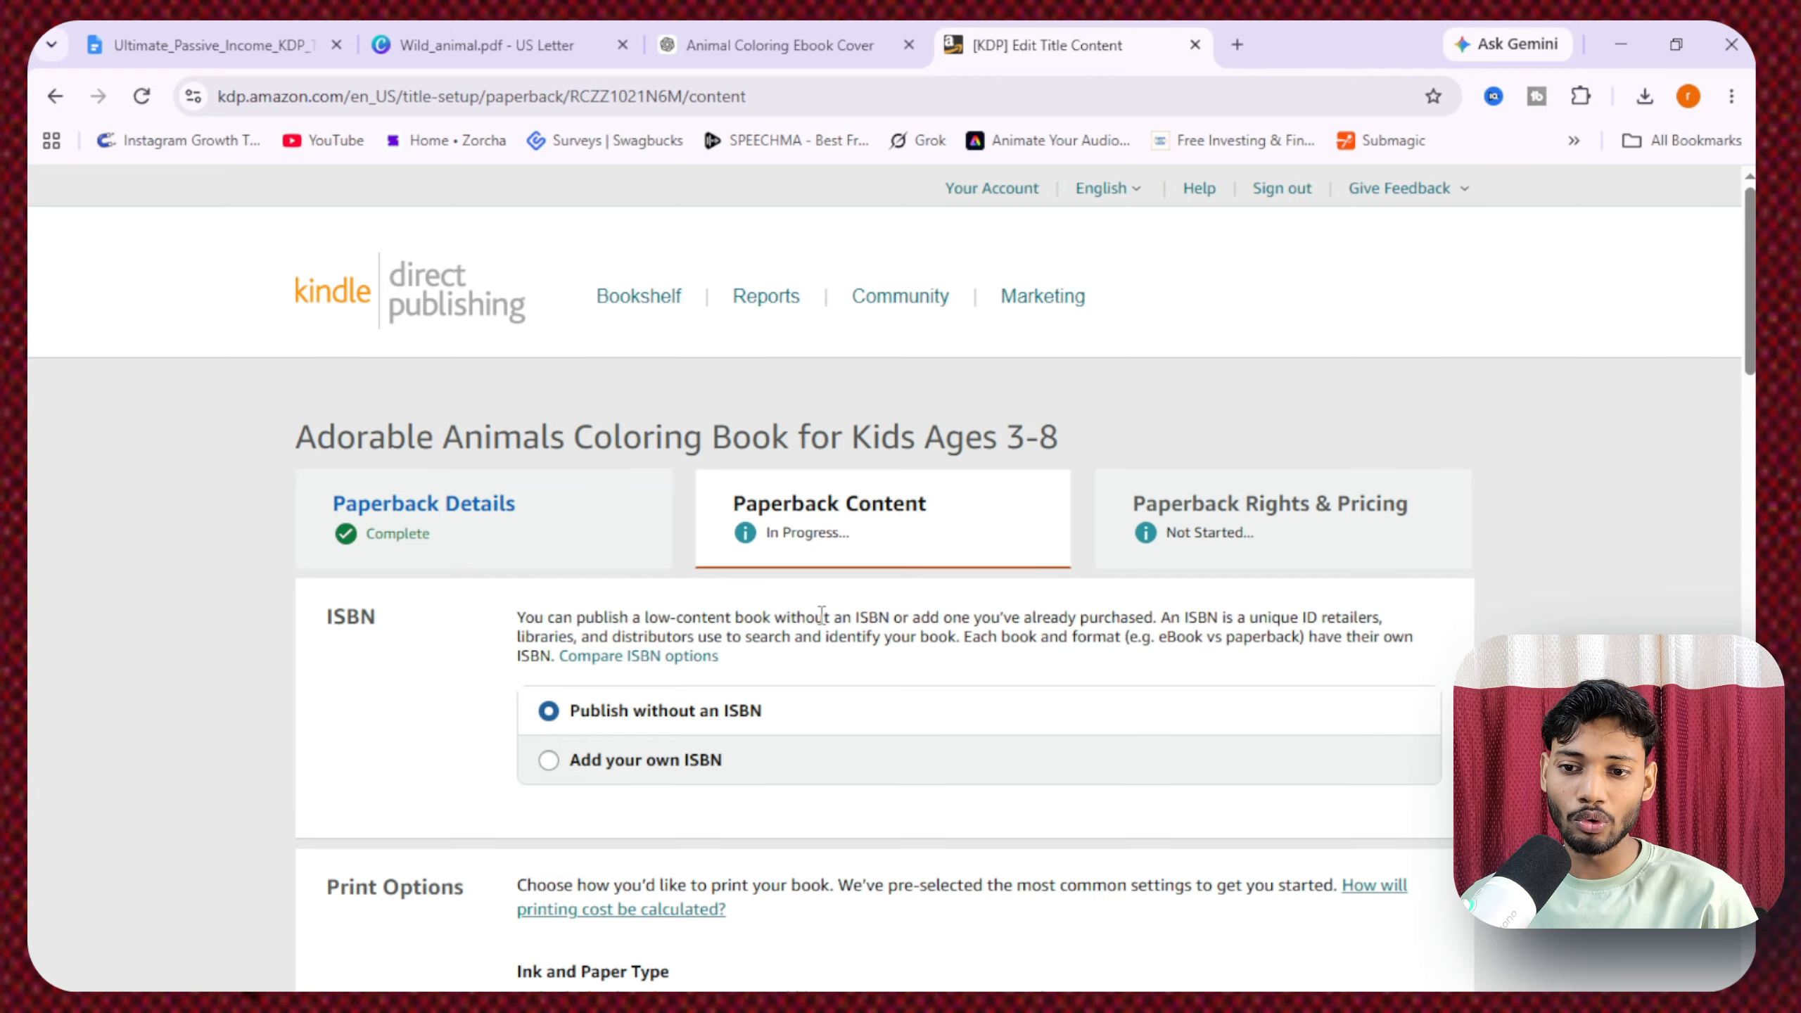
# - Set the ink and paper type to Premium color interior with white paper and check its minimum page count
pyautogui.scroll(-2, 821, 614)
pyautogui.scroll(-4, 821, 626)
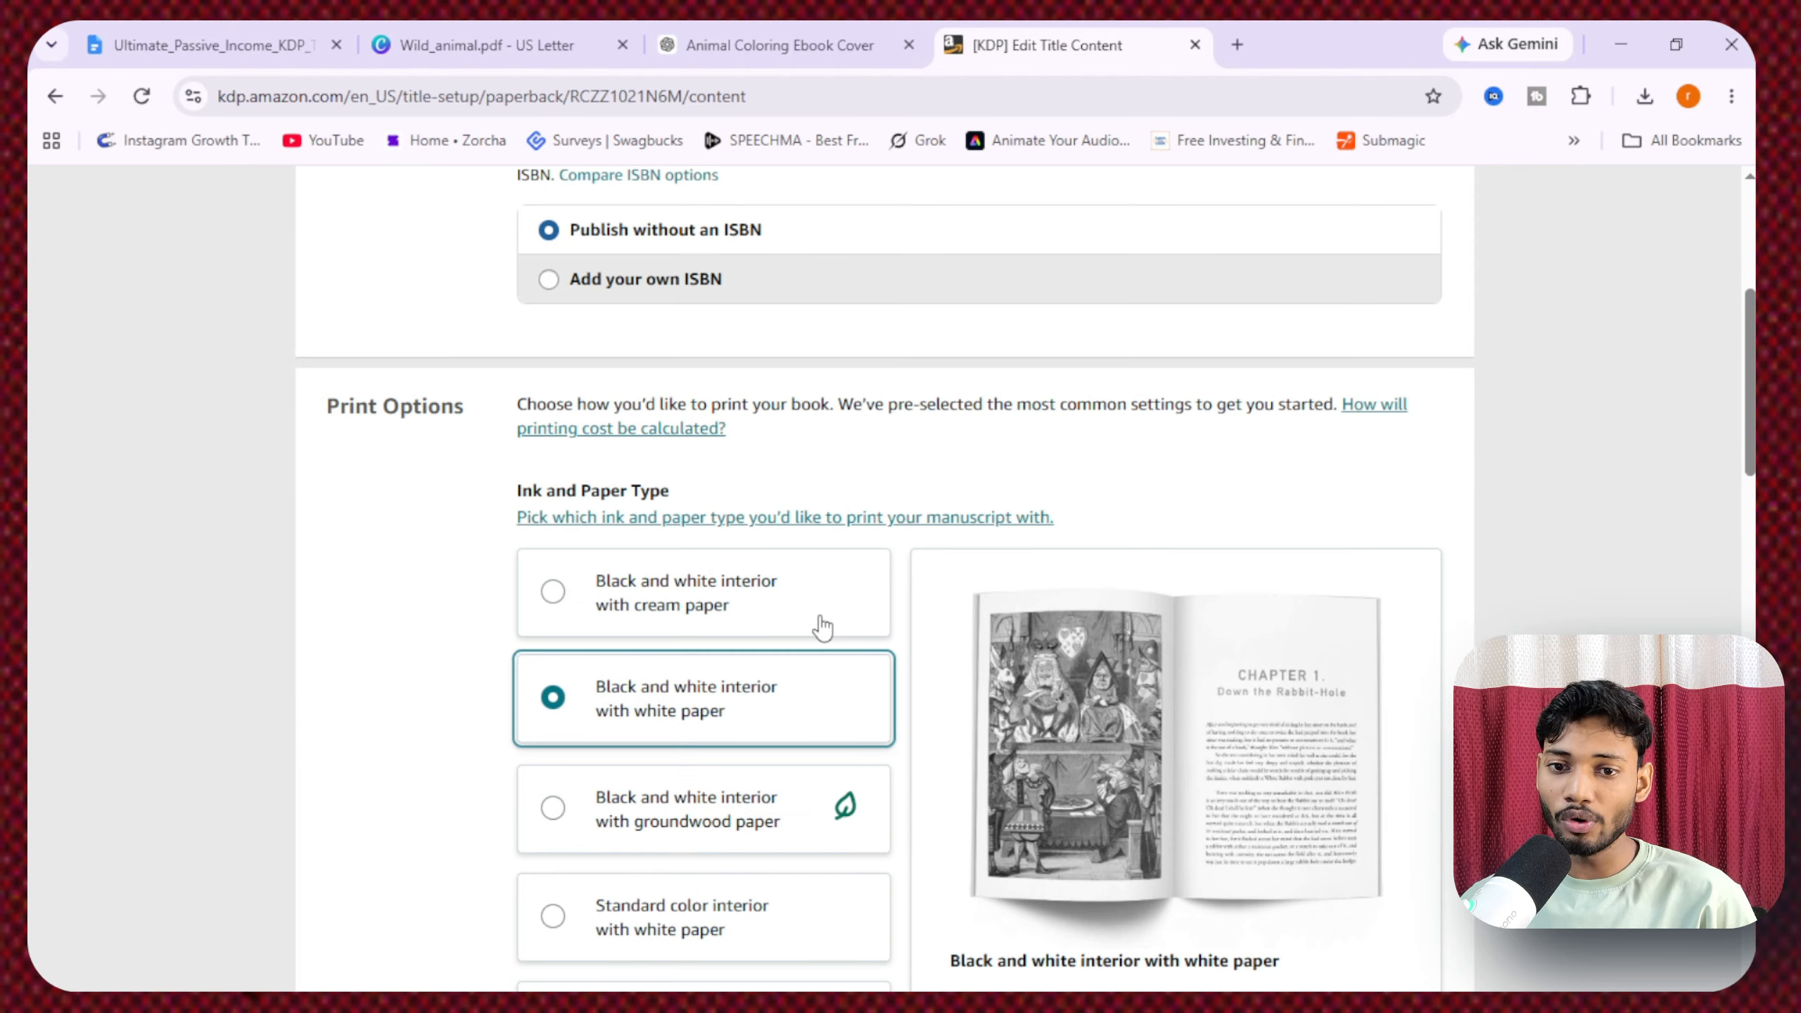
pyautogui.click(821, 625)
pyautogui.scroll(-6, 821, 625)
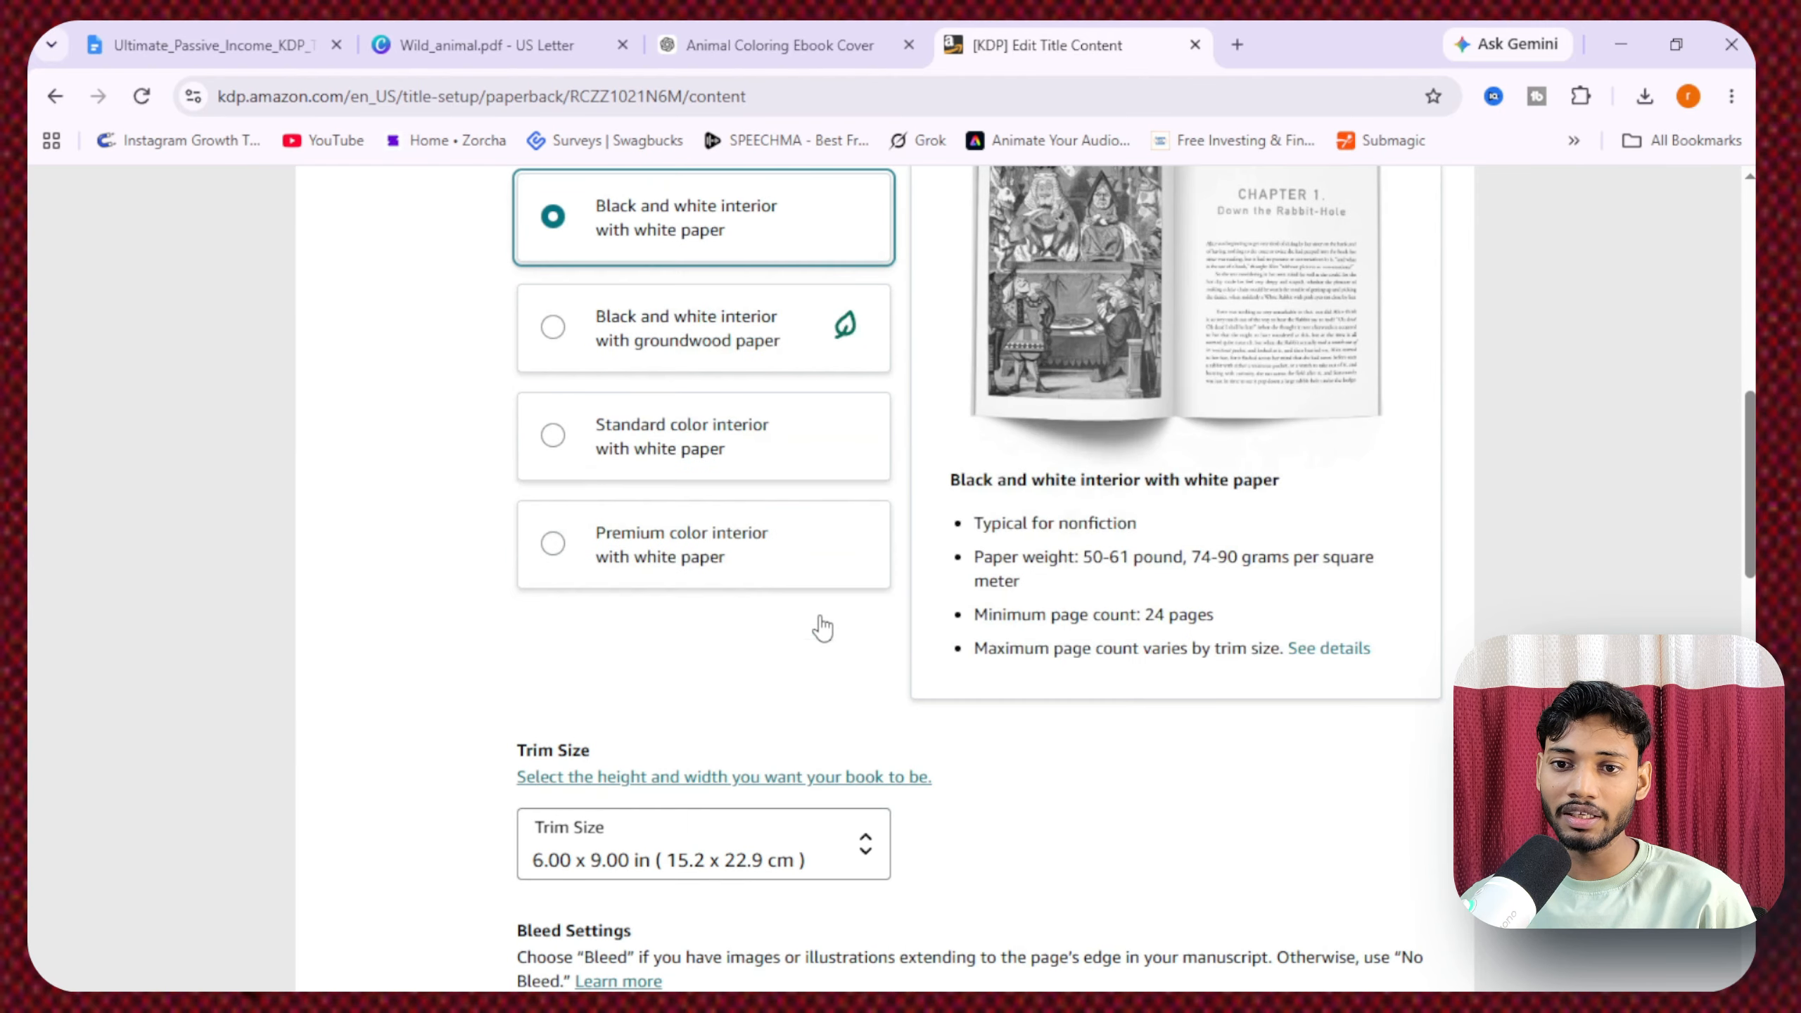
pyautogui.click(554, 546)
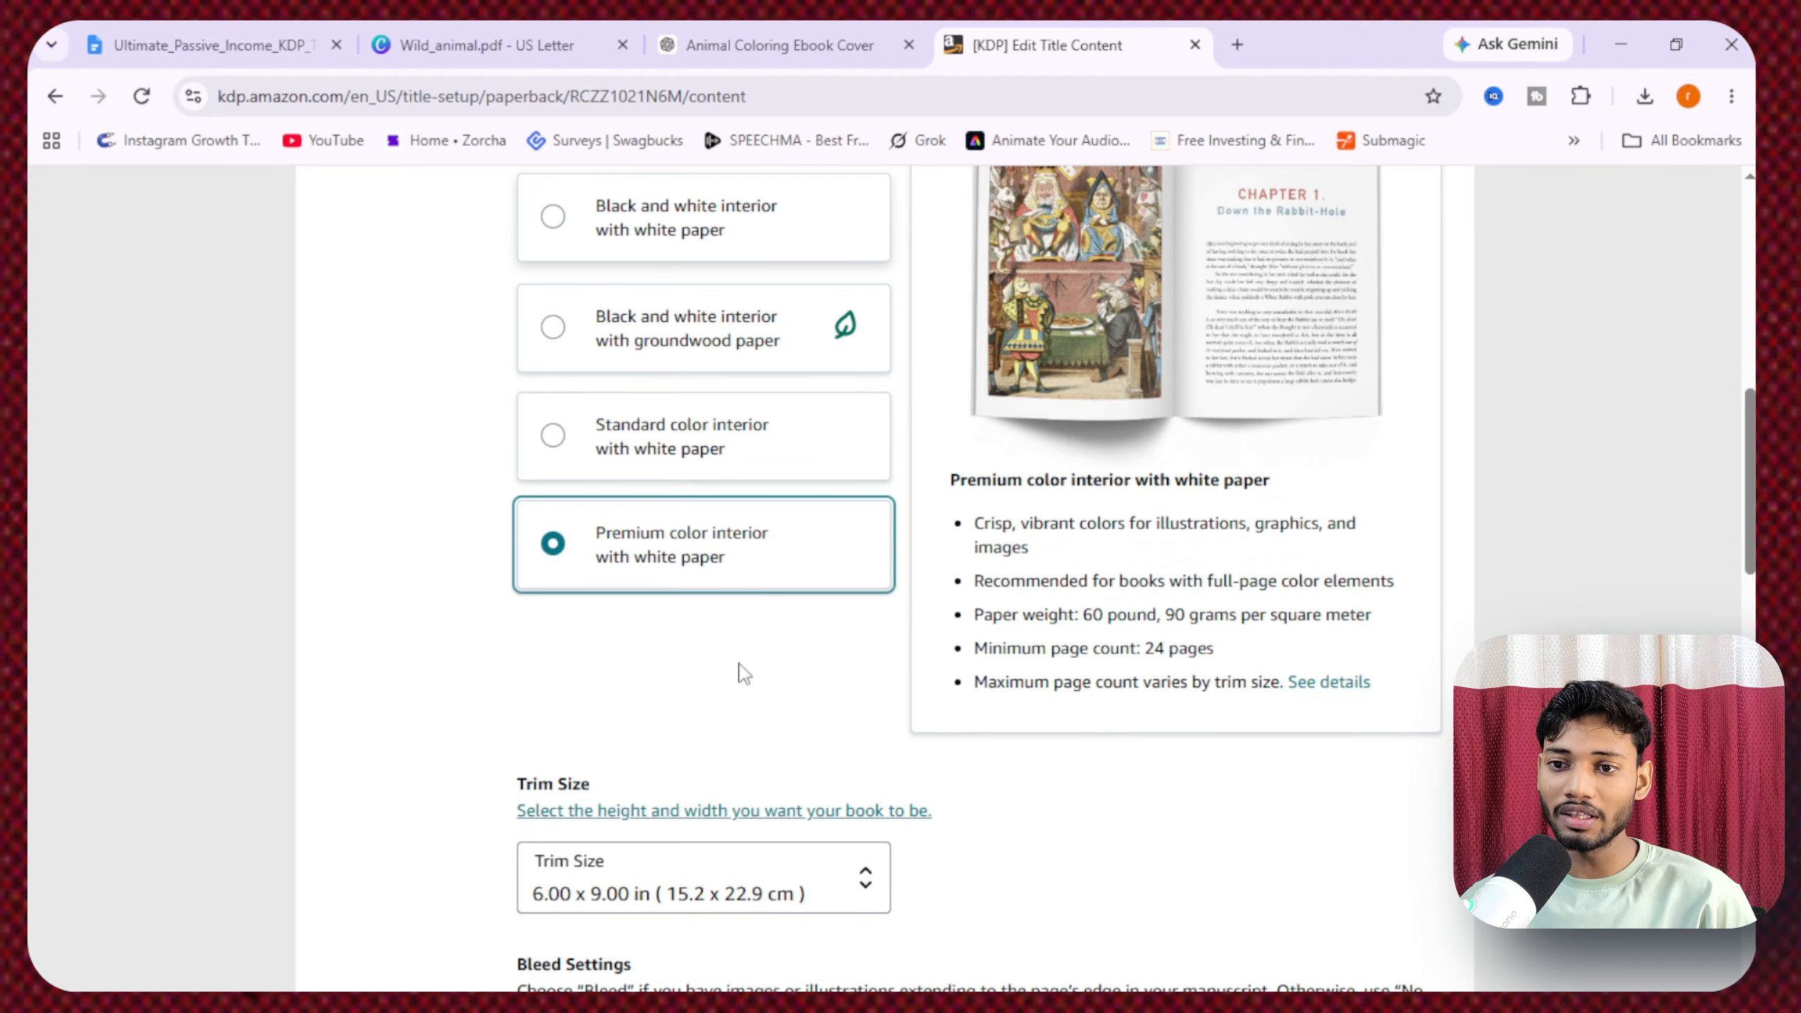
pyautogui.scroll(4, 738, 667)
pyautogui.scroll(-4, 737, 802)
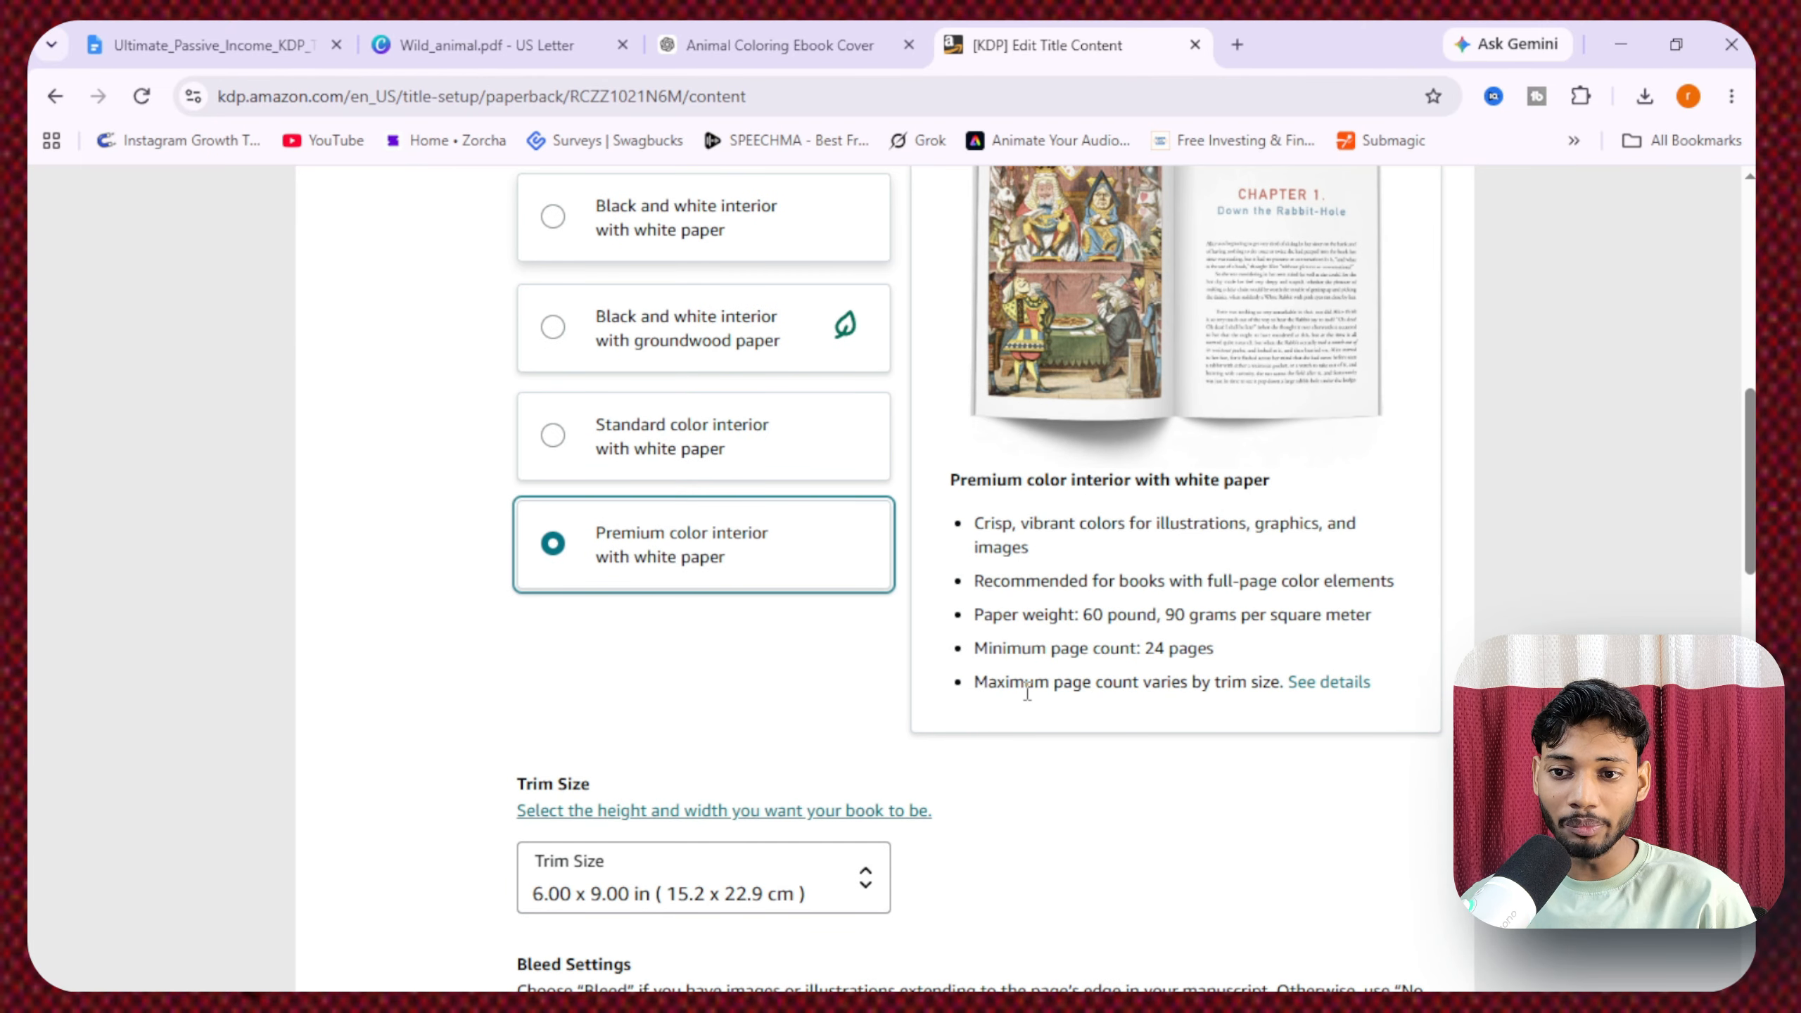
pyautogui.moveTo(1140, 640); pyautogui.dragTo(1225, 652)
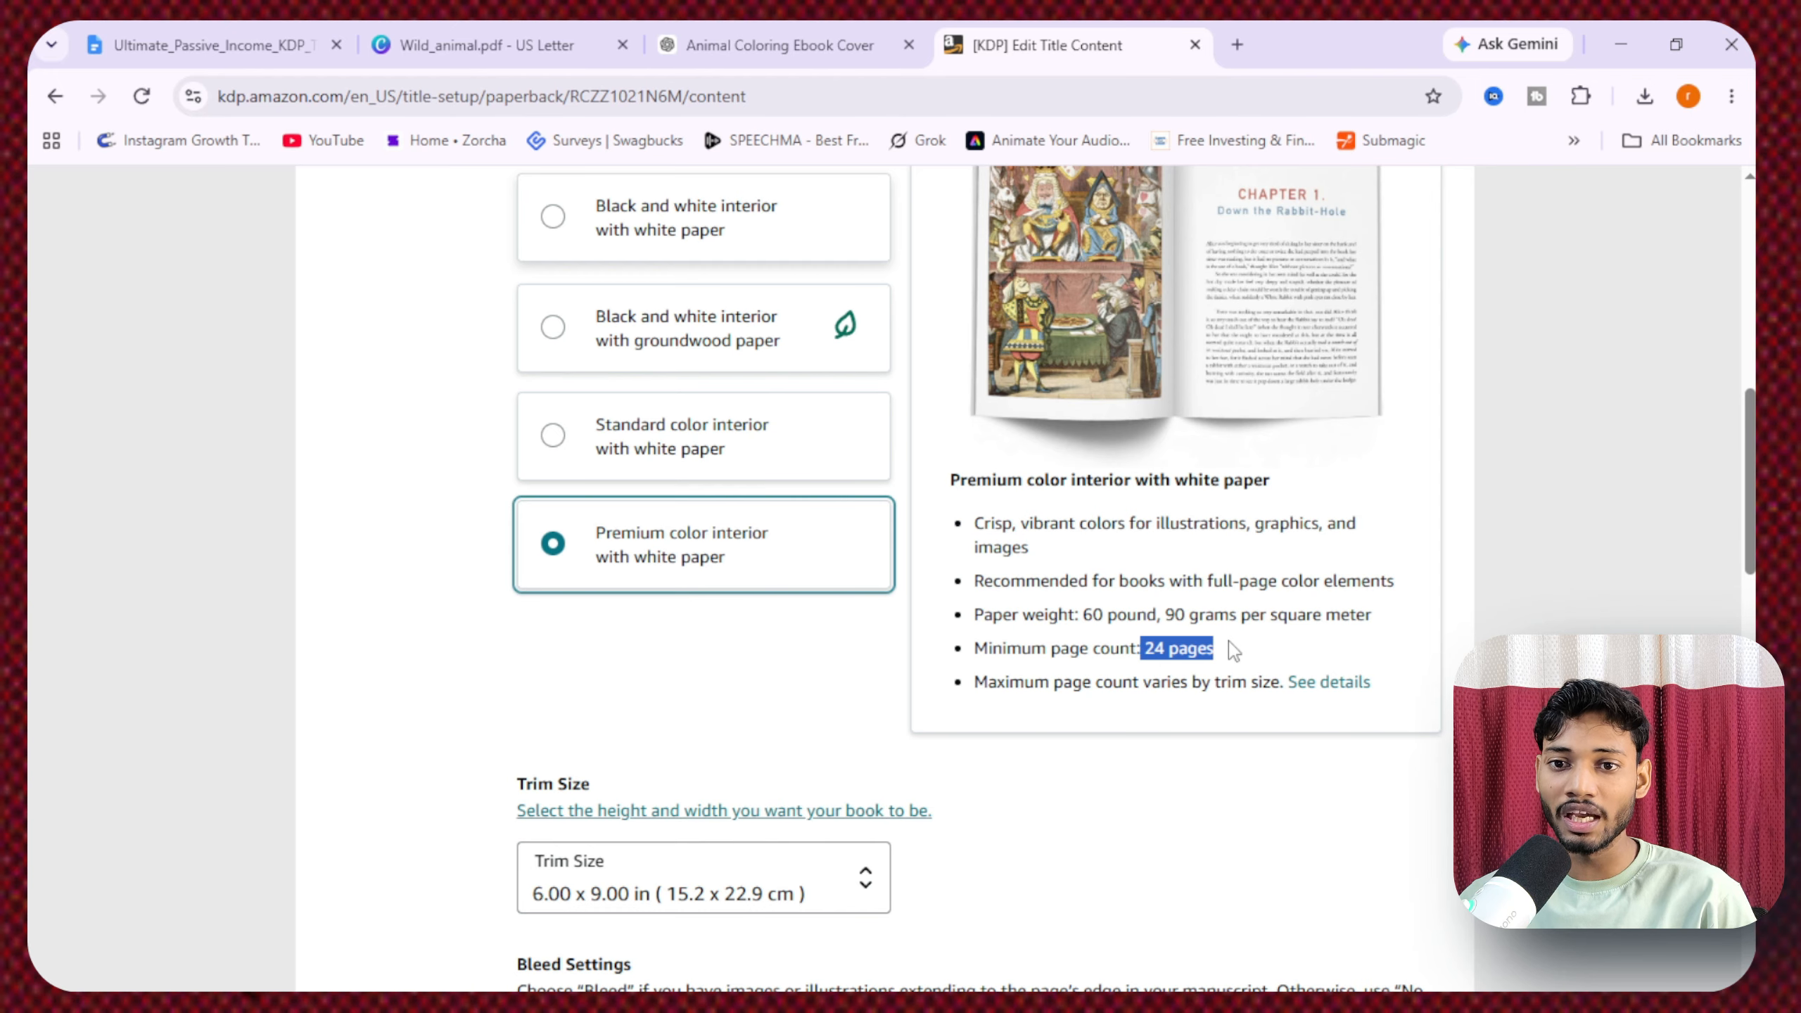
# - Compare the standard color, black and white cream, and black and white white-paper options, then reselect Premium color interior with white paper
pyautogui.click(667, 444)
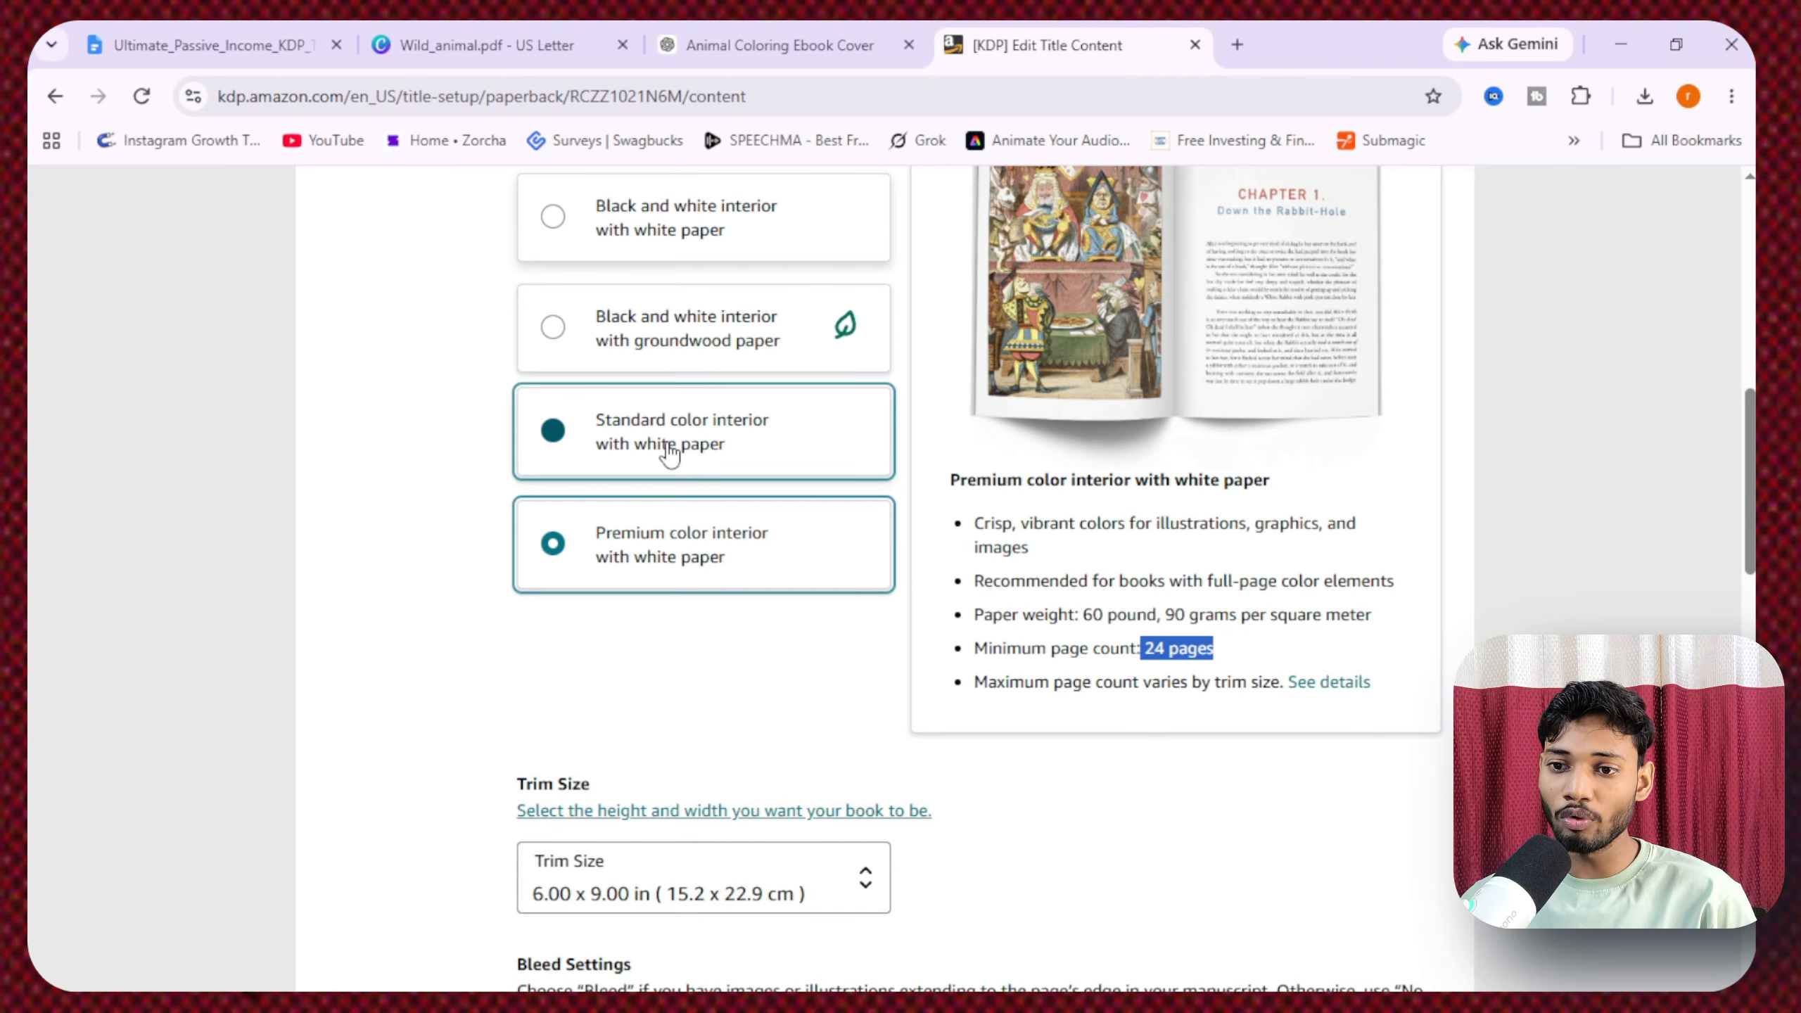
pyautogui.moveTo(1083, 646); pyautogui.dragTo(1200, 646)
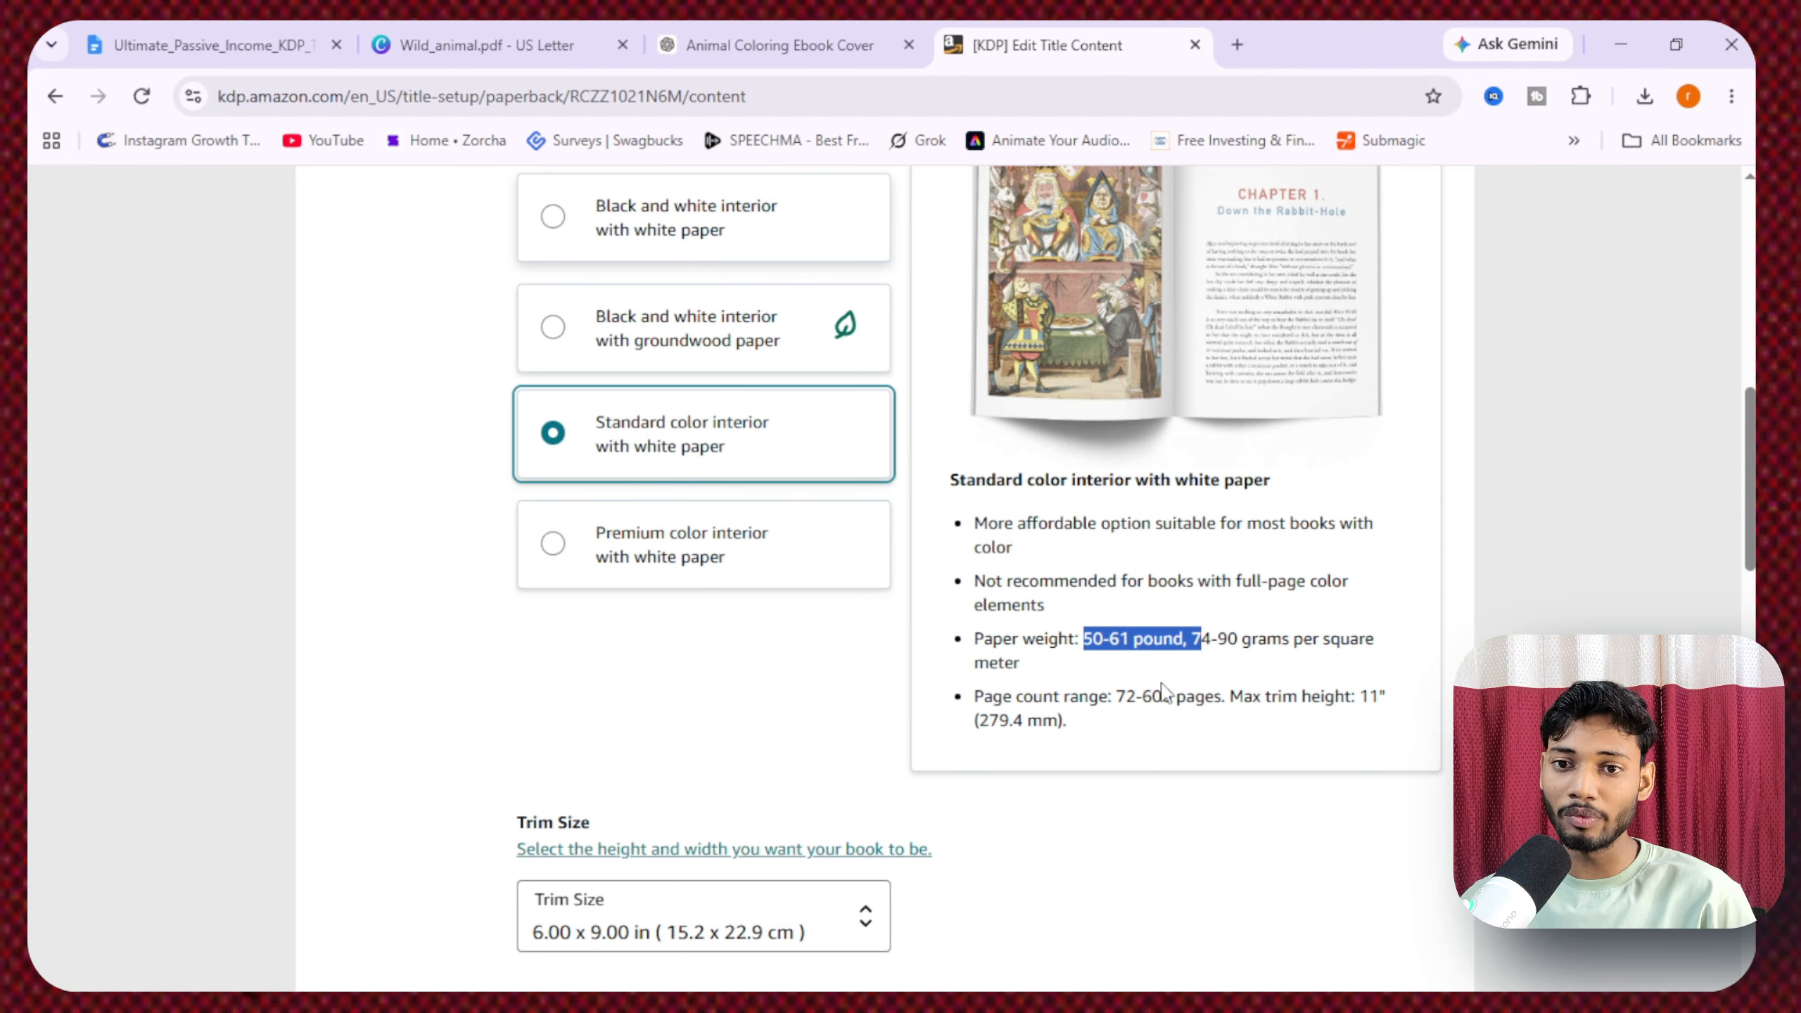
pyautogui.scroll(5, 891, 729)
pyautogui.click(764, 446)
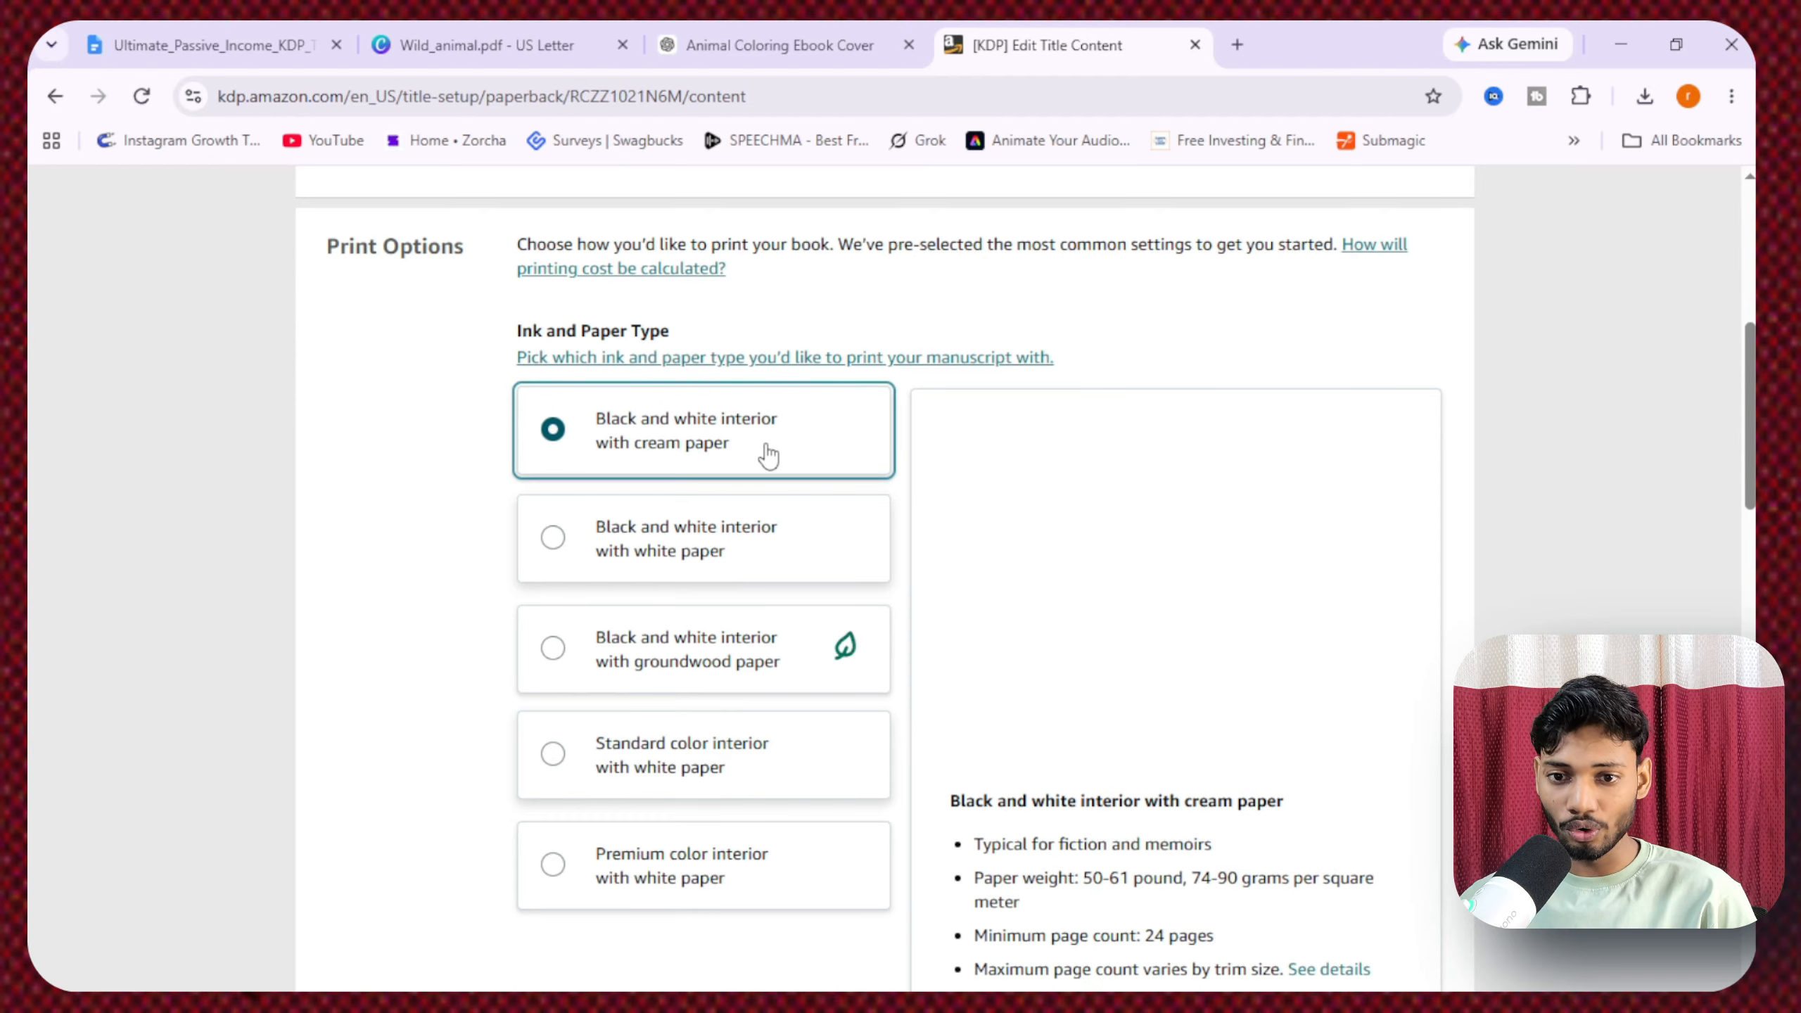
pyautogui.moveTo(881, 670)
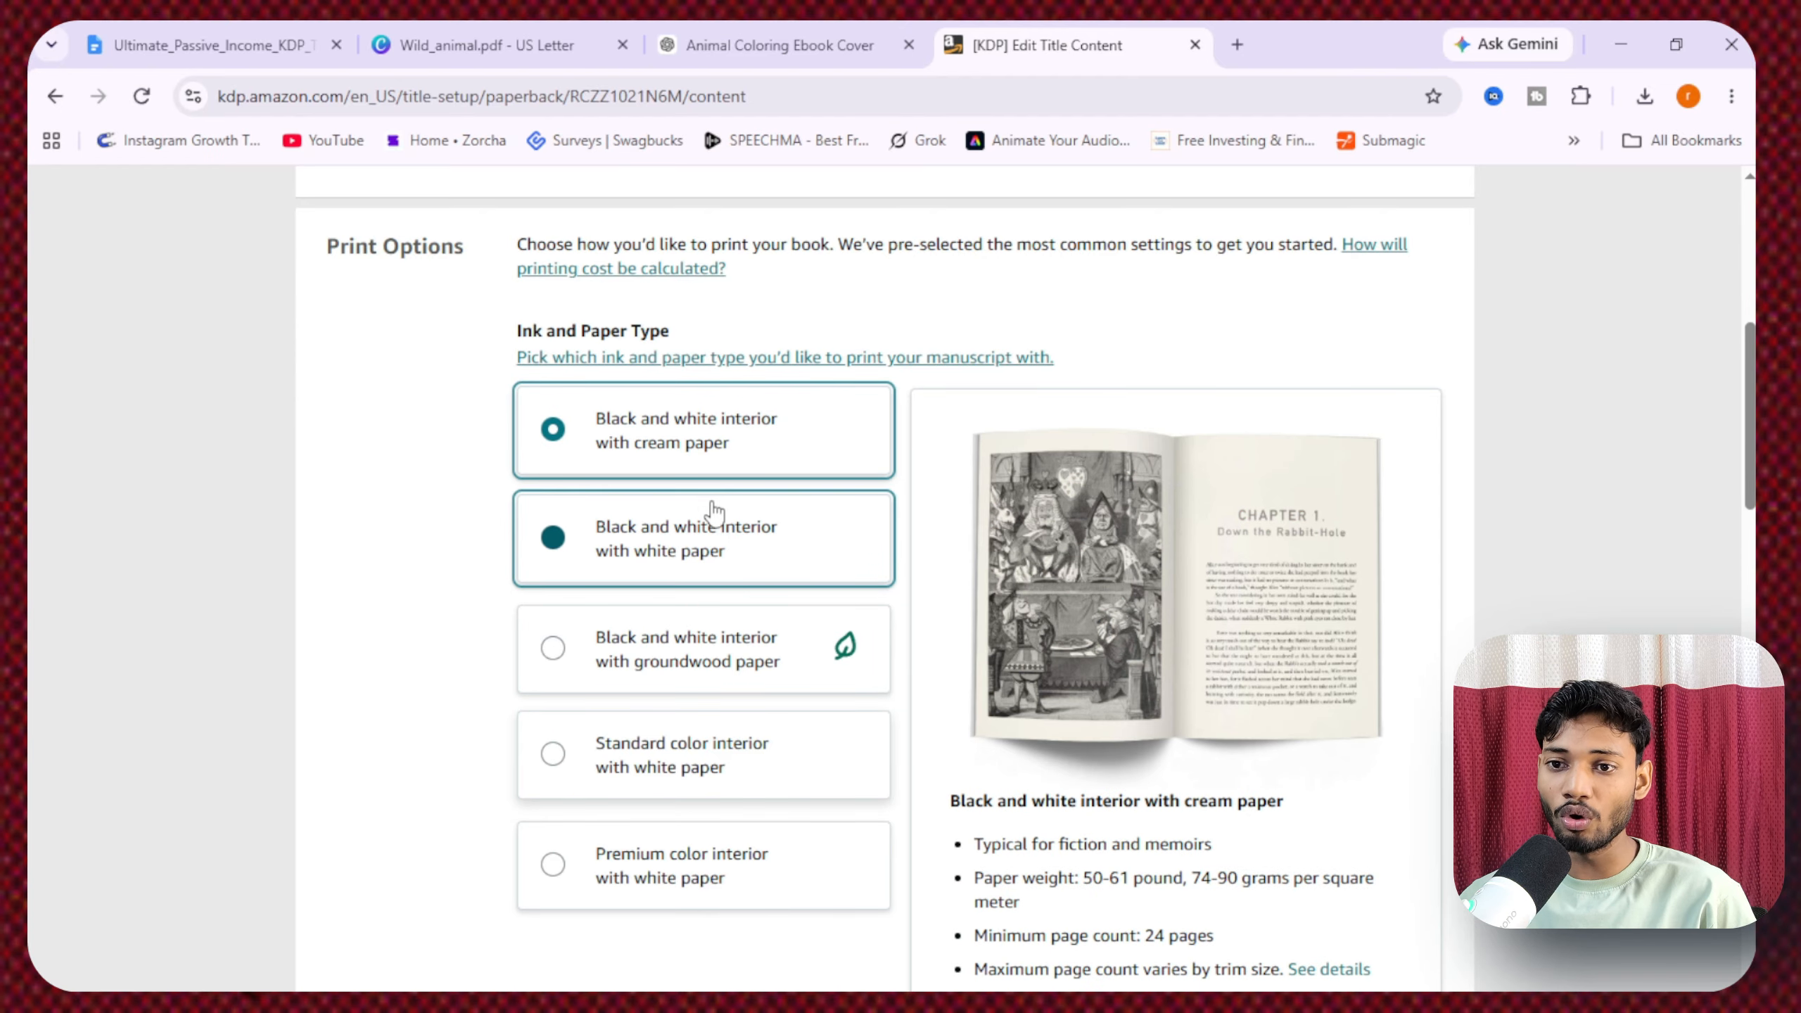
pyautogui.click(710, 546)
pyautogui.scroll(-5, 703, 545)
pyautogui.click(673, 574)
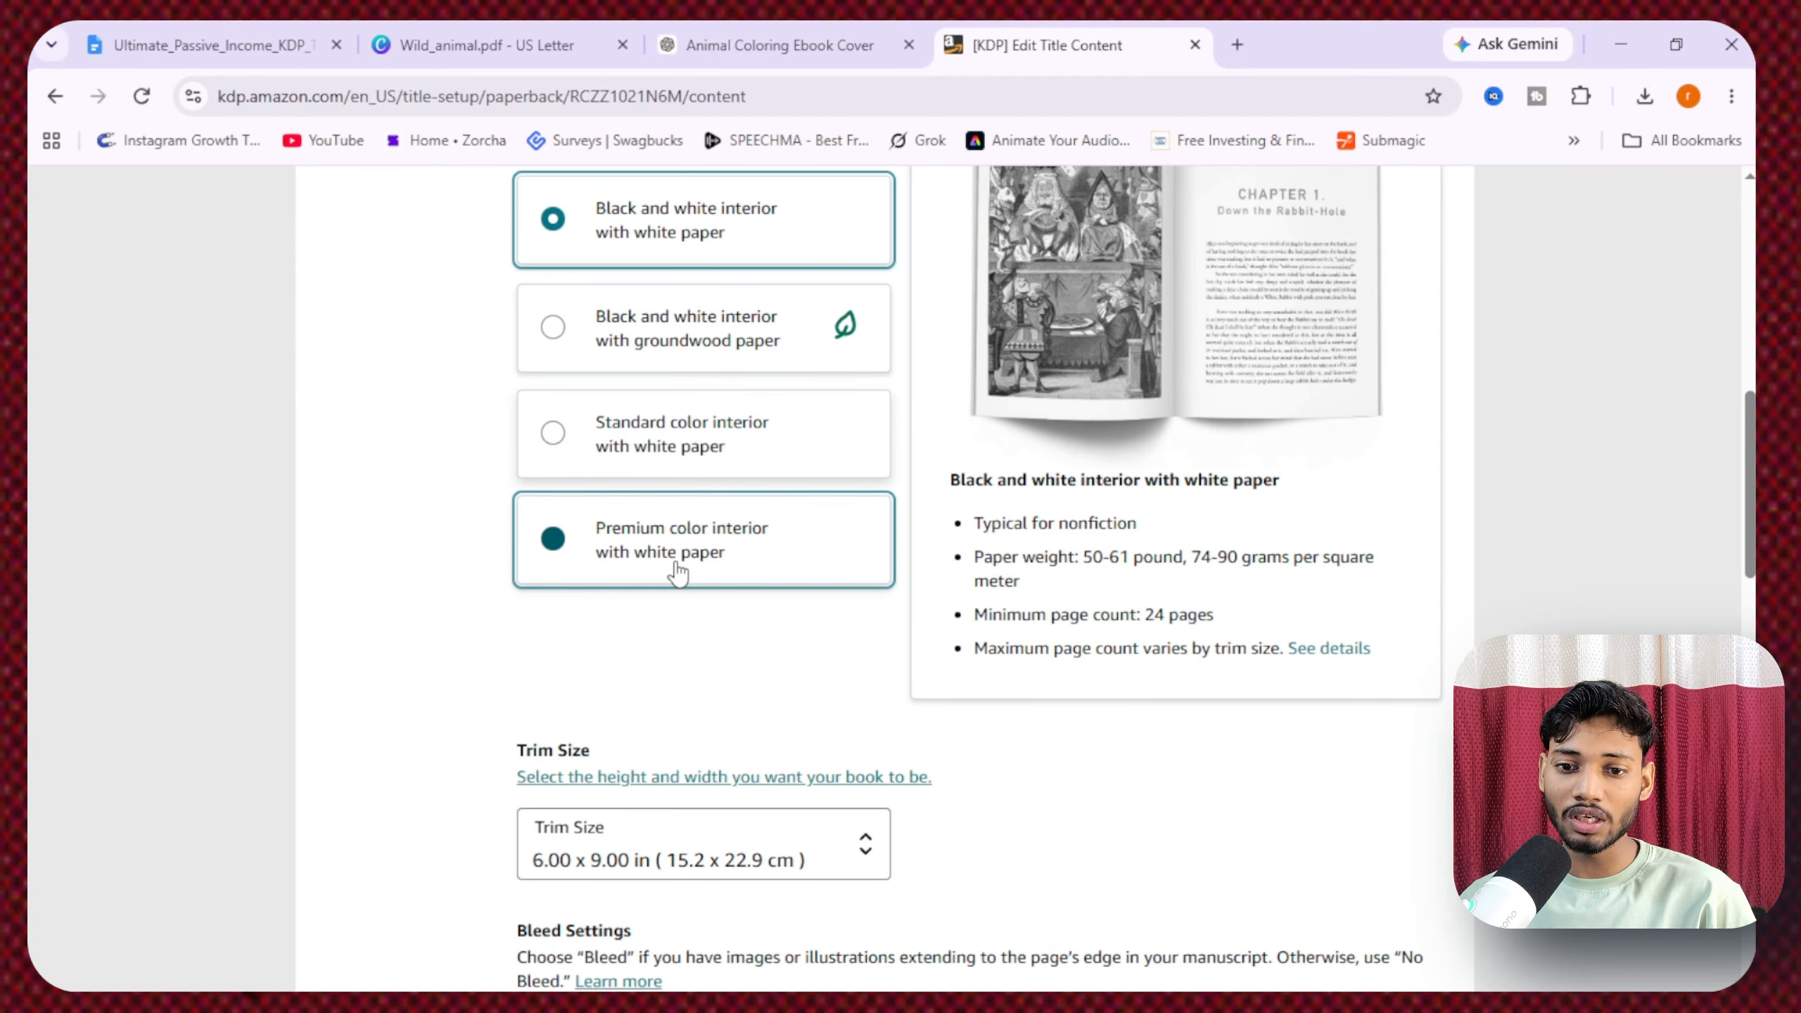
# - Set the trim size to 8.50 x 11.00 in (21.6 x 27.9 cm) and the bleed setting to Bleed (PDF only)
pyautogui.scroll(-4, 812, 581)
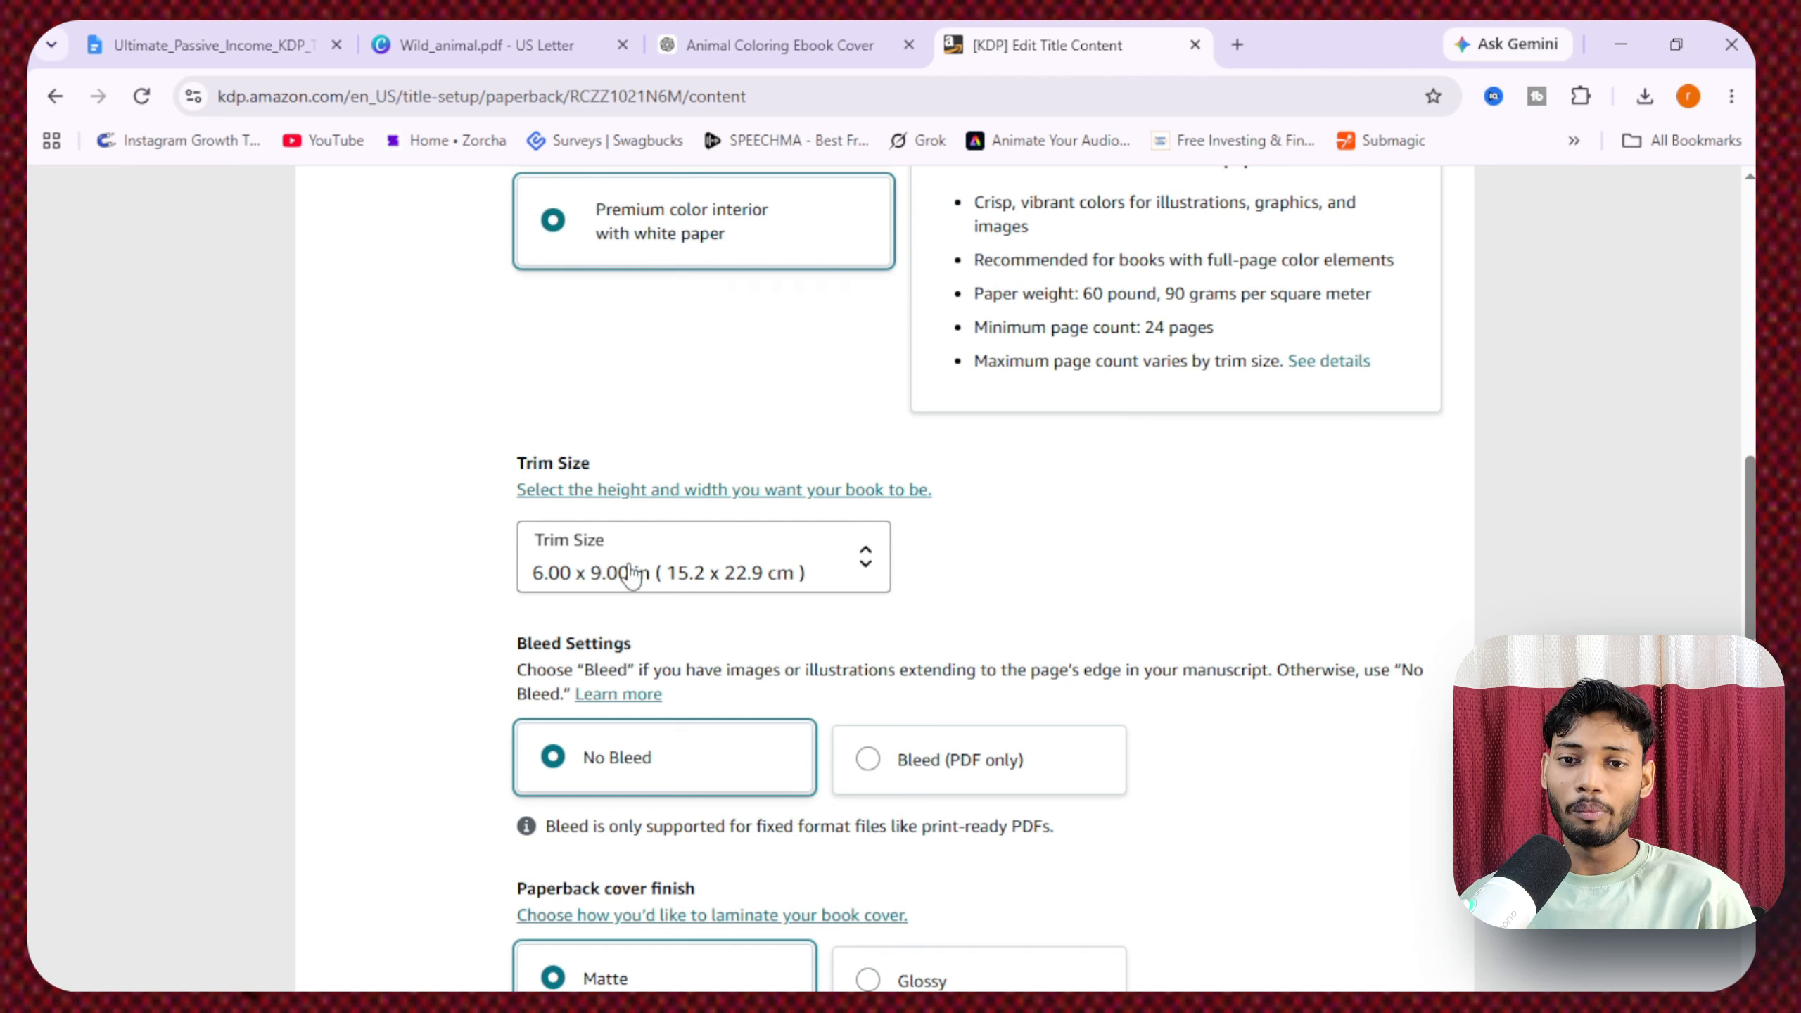
pyautogui.click(713, 589)
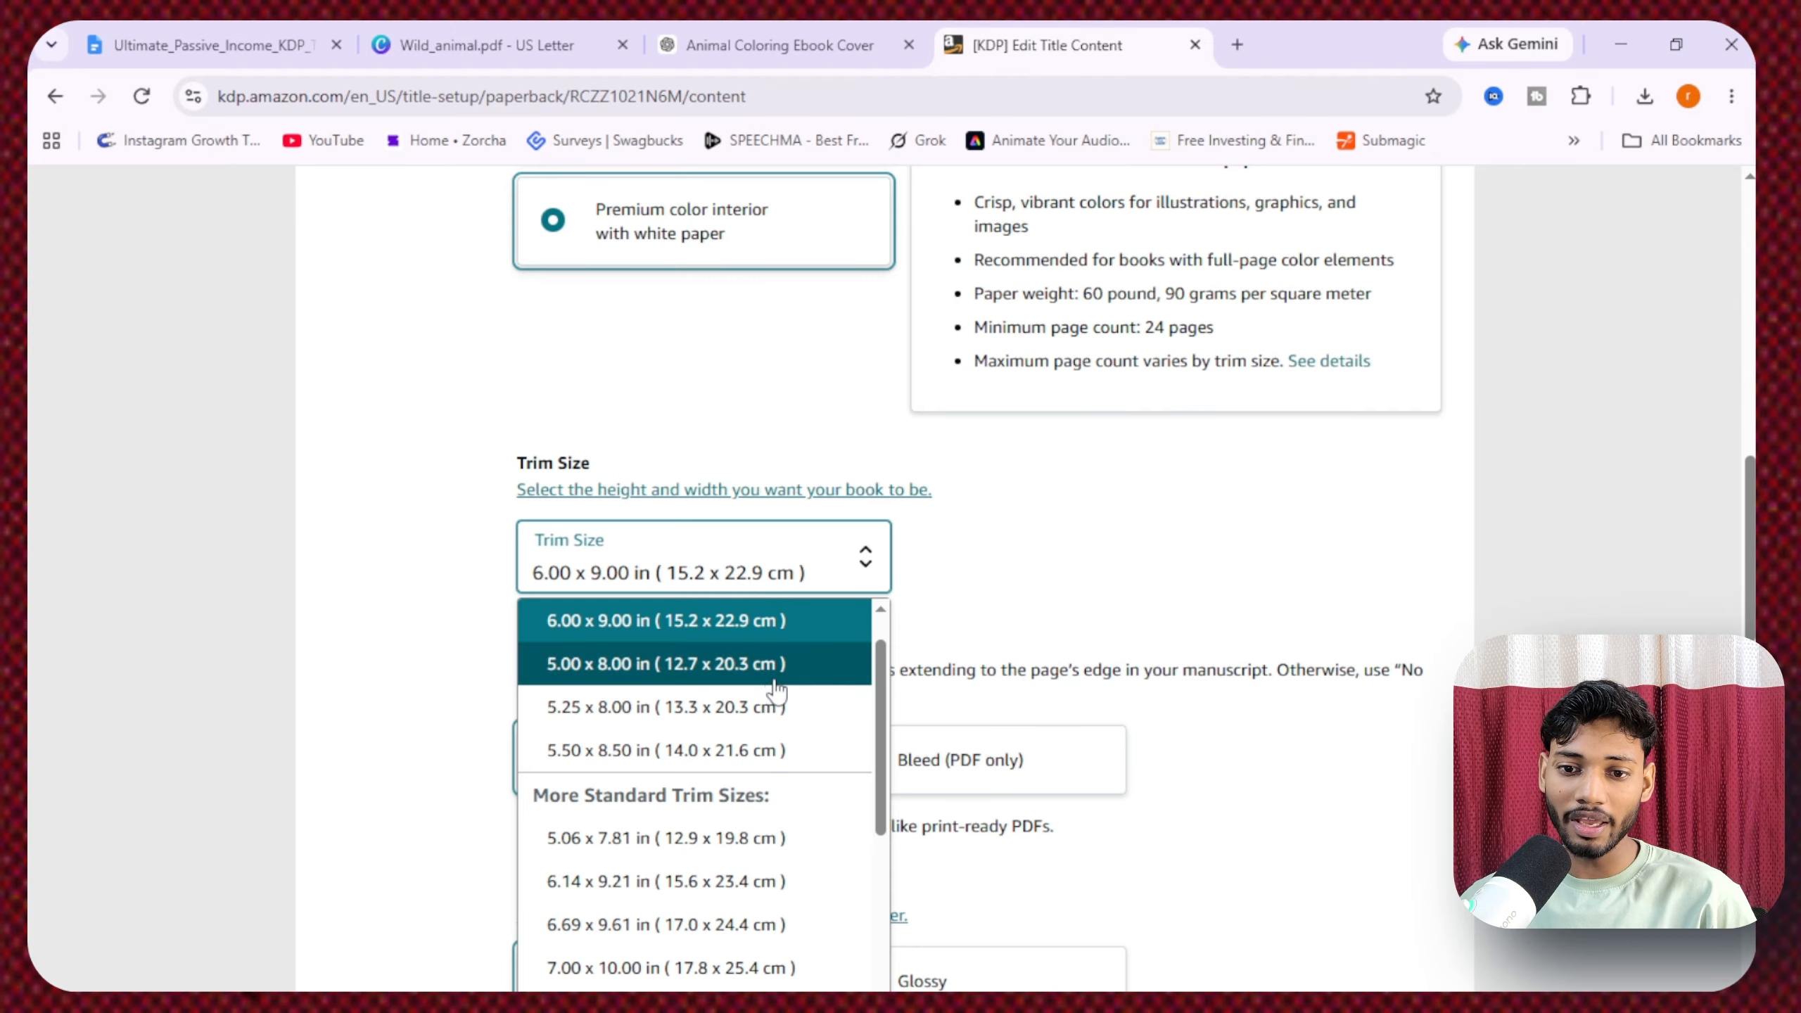
pyautogui.scroll(-3, 785, 751)
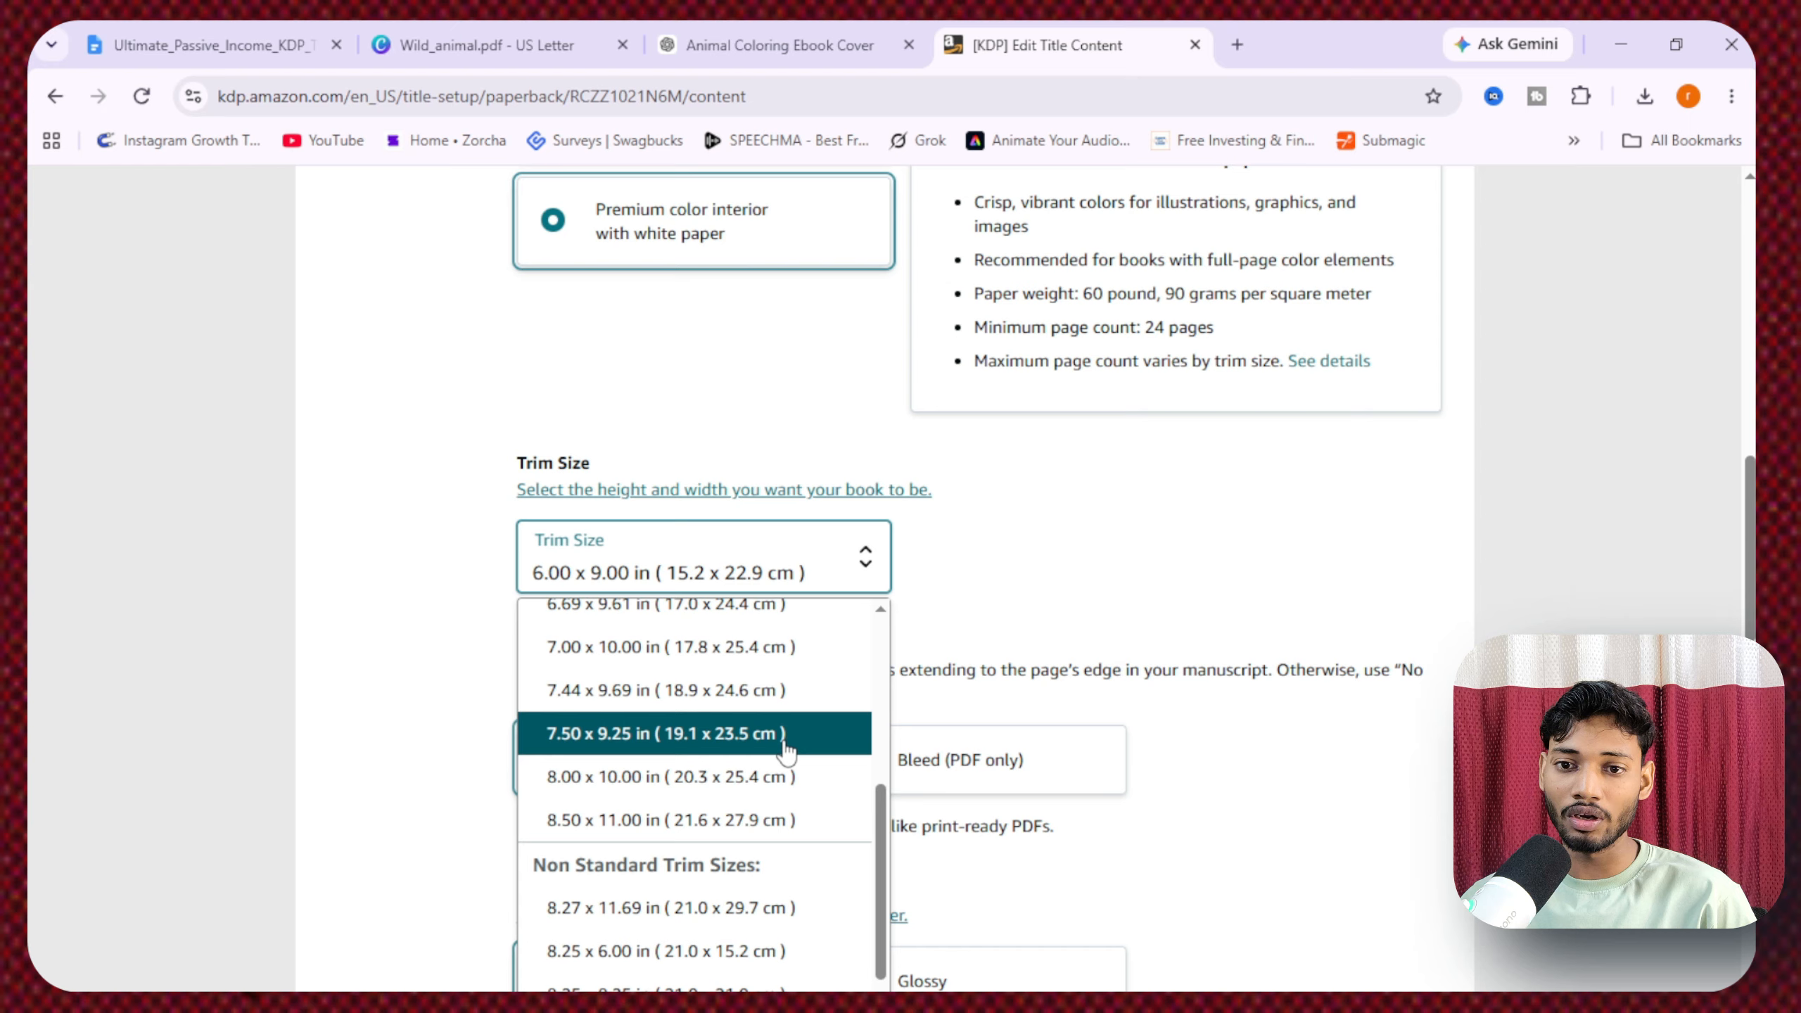
pyautogui.click(717, 823)
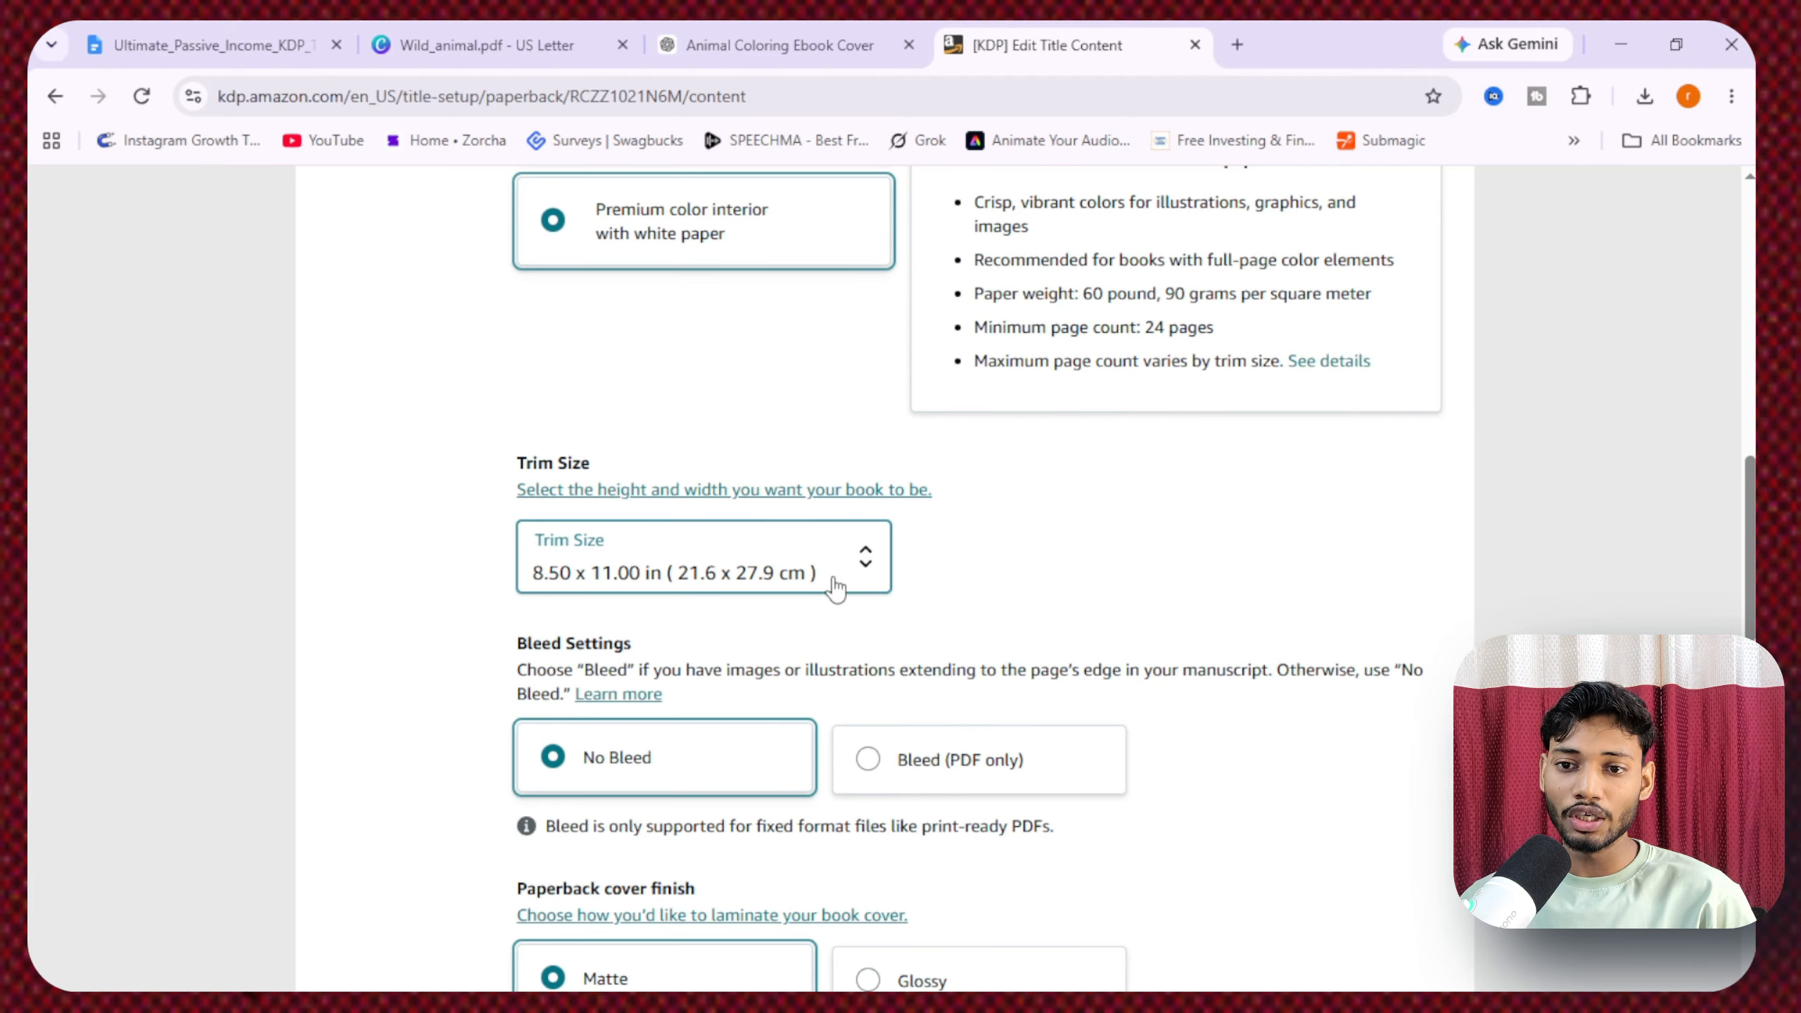
pyautogui.scroll(-2, 815, 625)
pyautogui.click(870, 600)
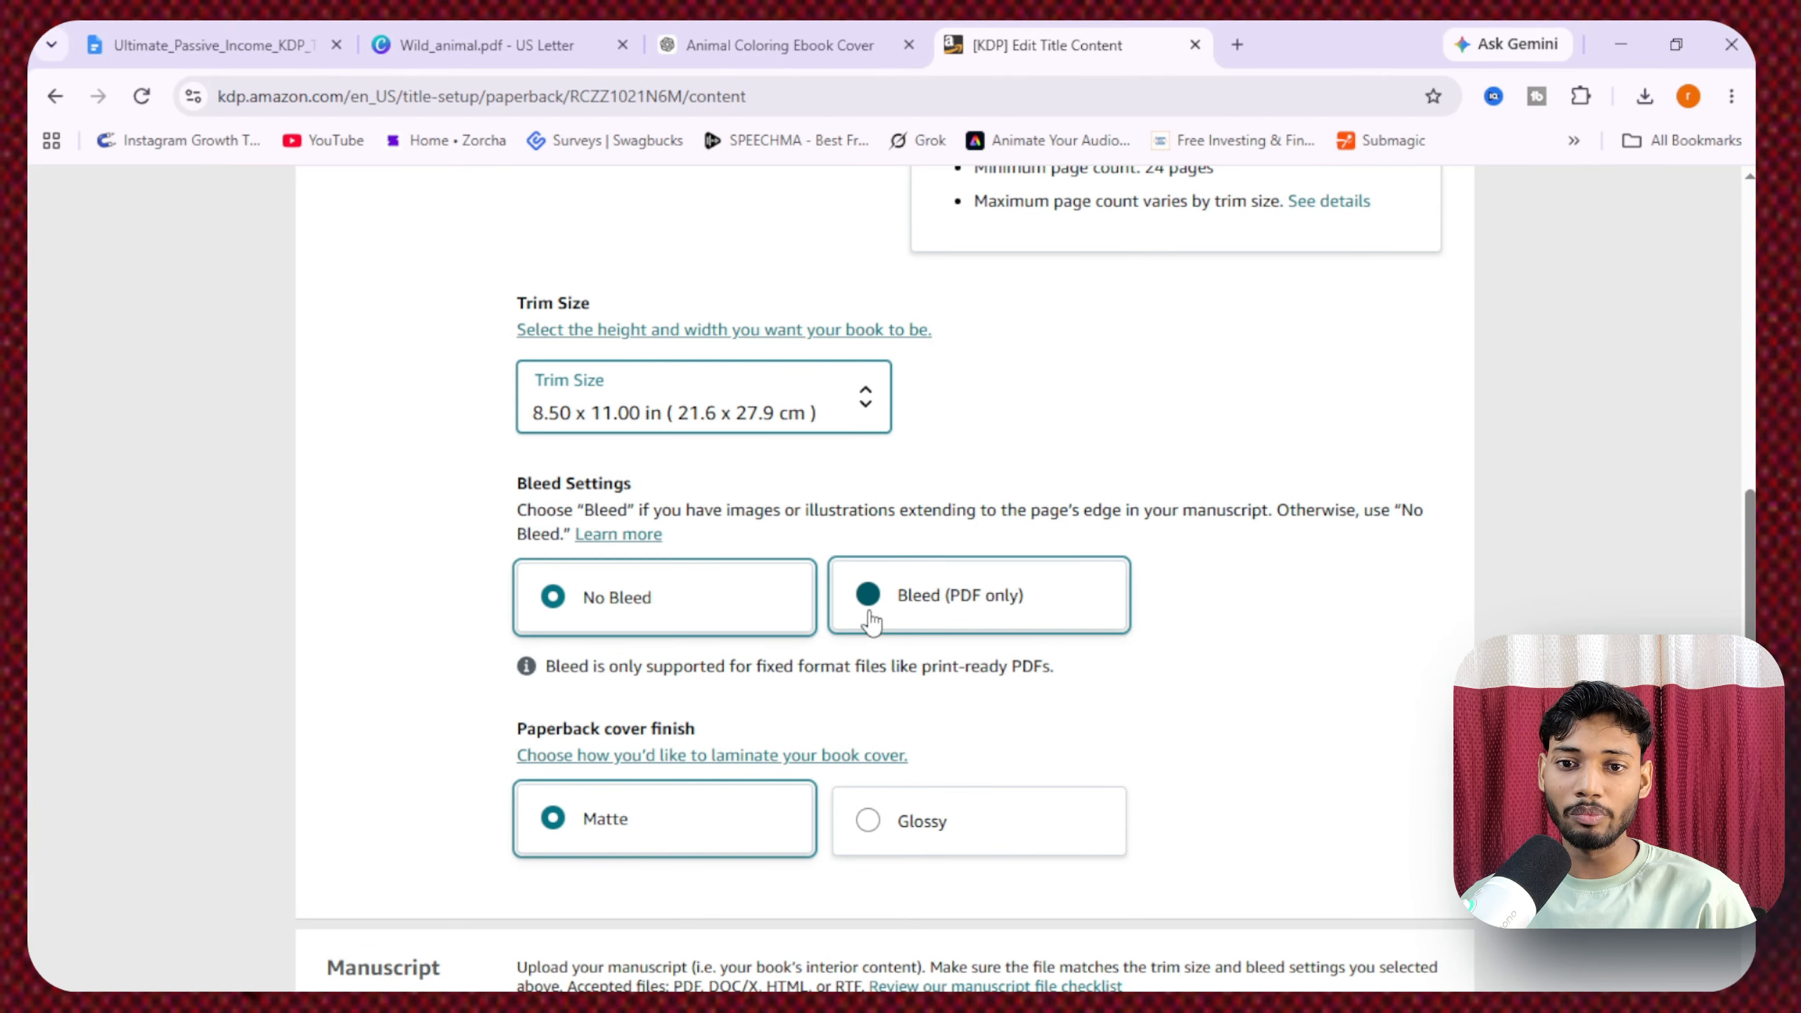
# - Select the Bleed (PDF only) setting and set the paperback cover finish to Glossy
pyautogui.click(873, 600)
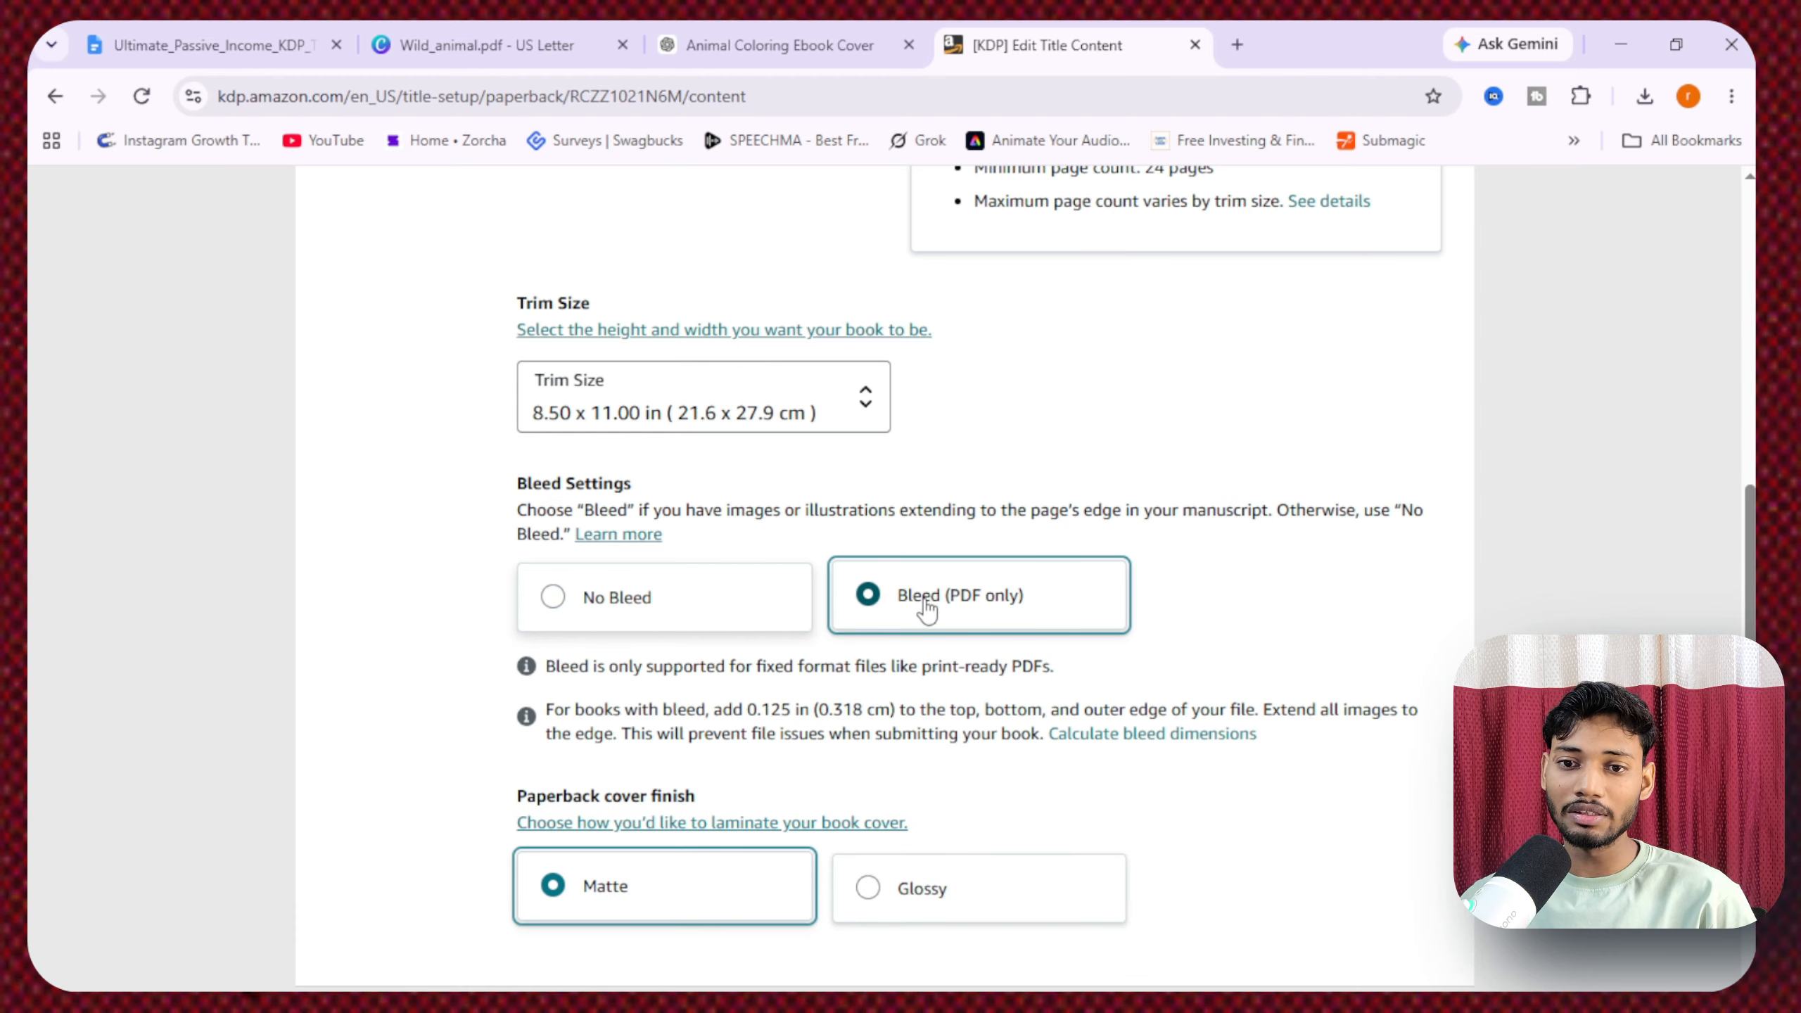
pyautogui.scroll(-3, 958, 603)
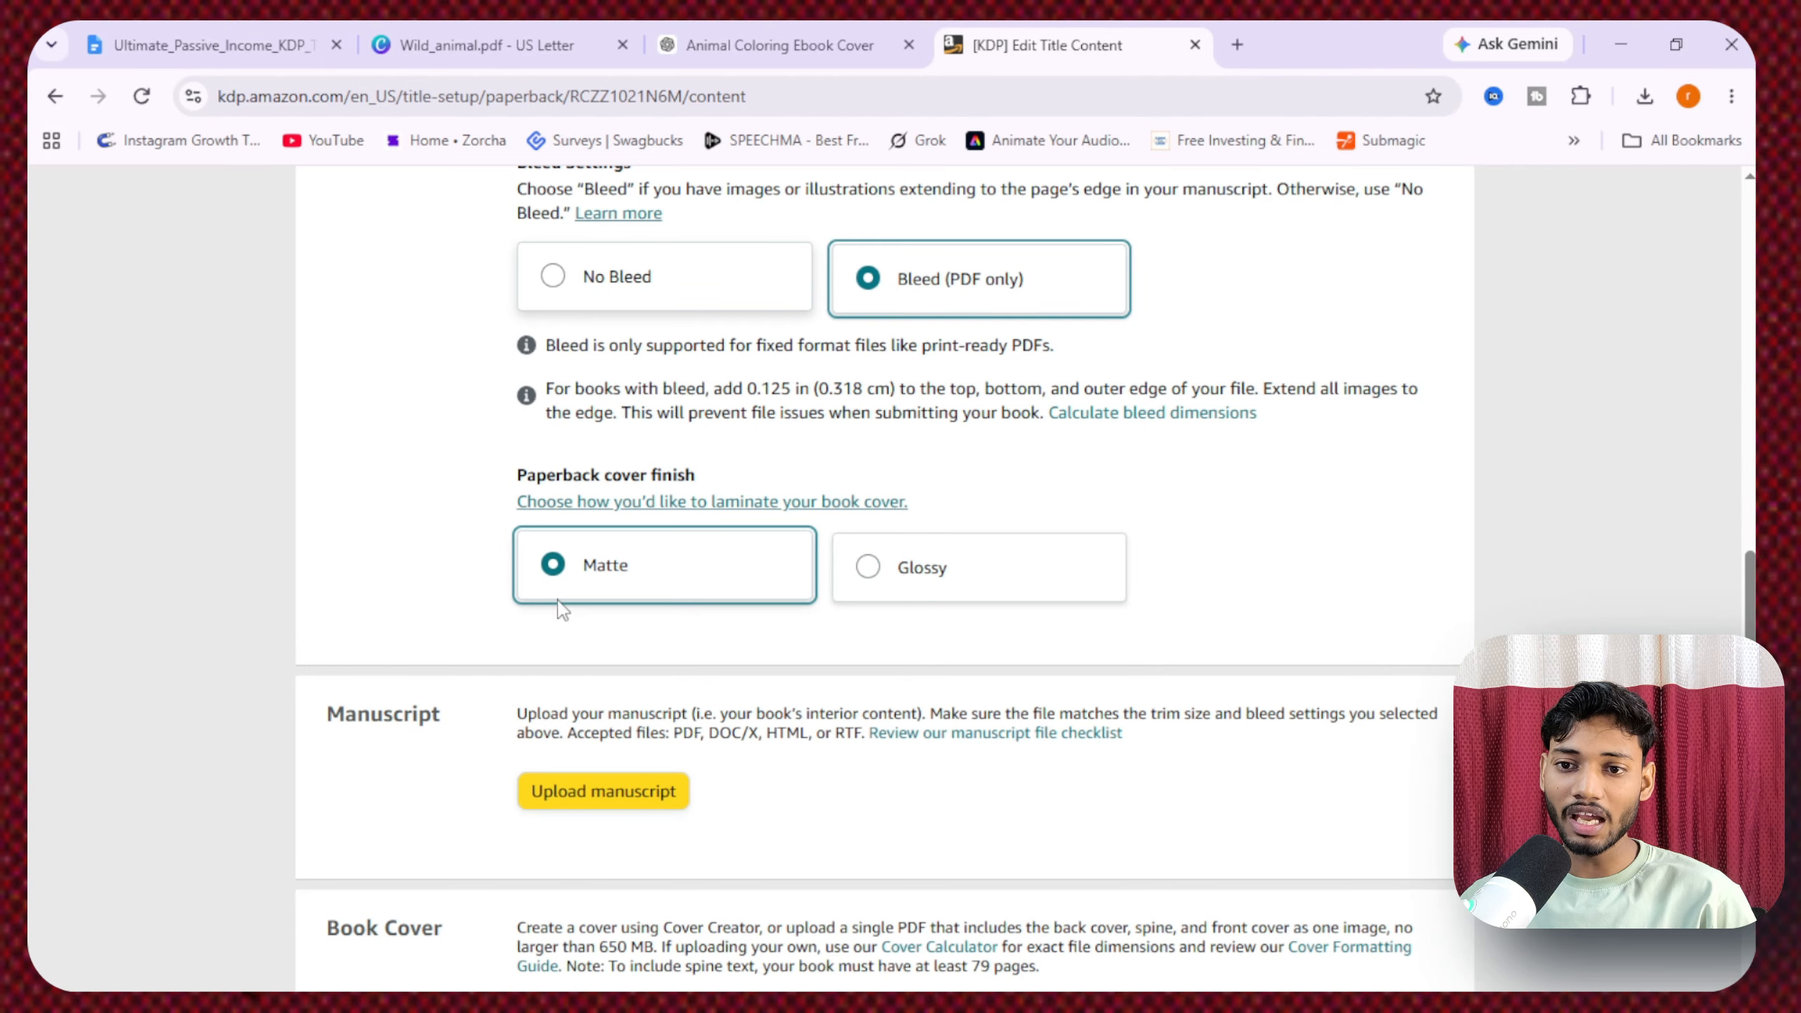
pyautogui.click(880, 583)
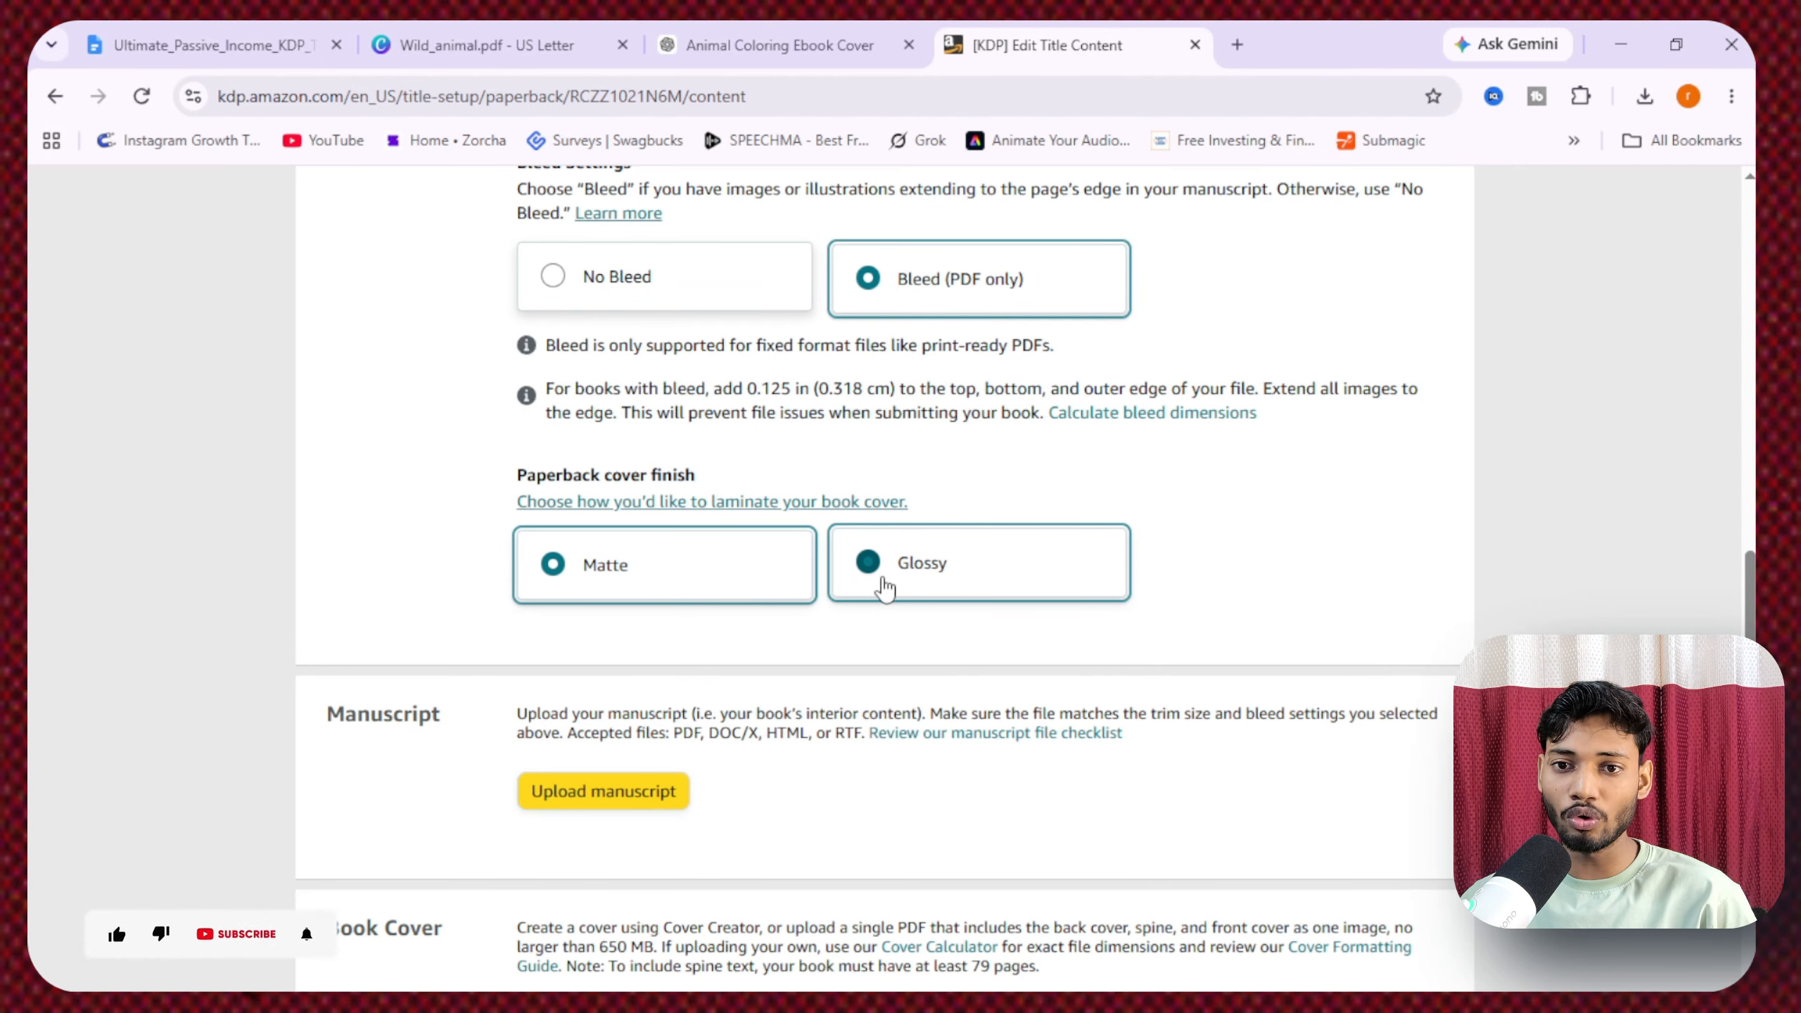
pyautogui.scroll(-2, 707, 635)
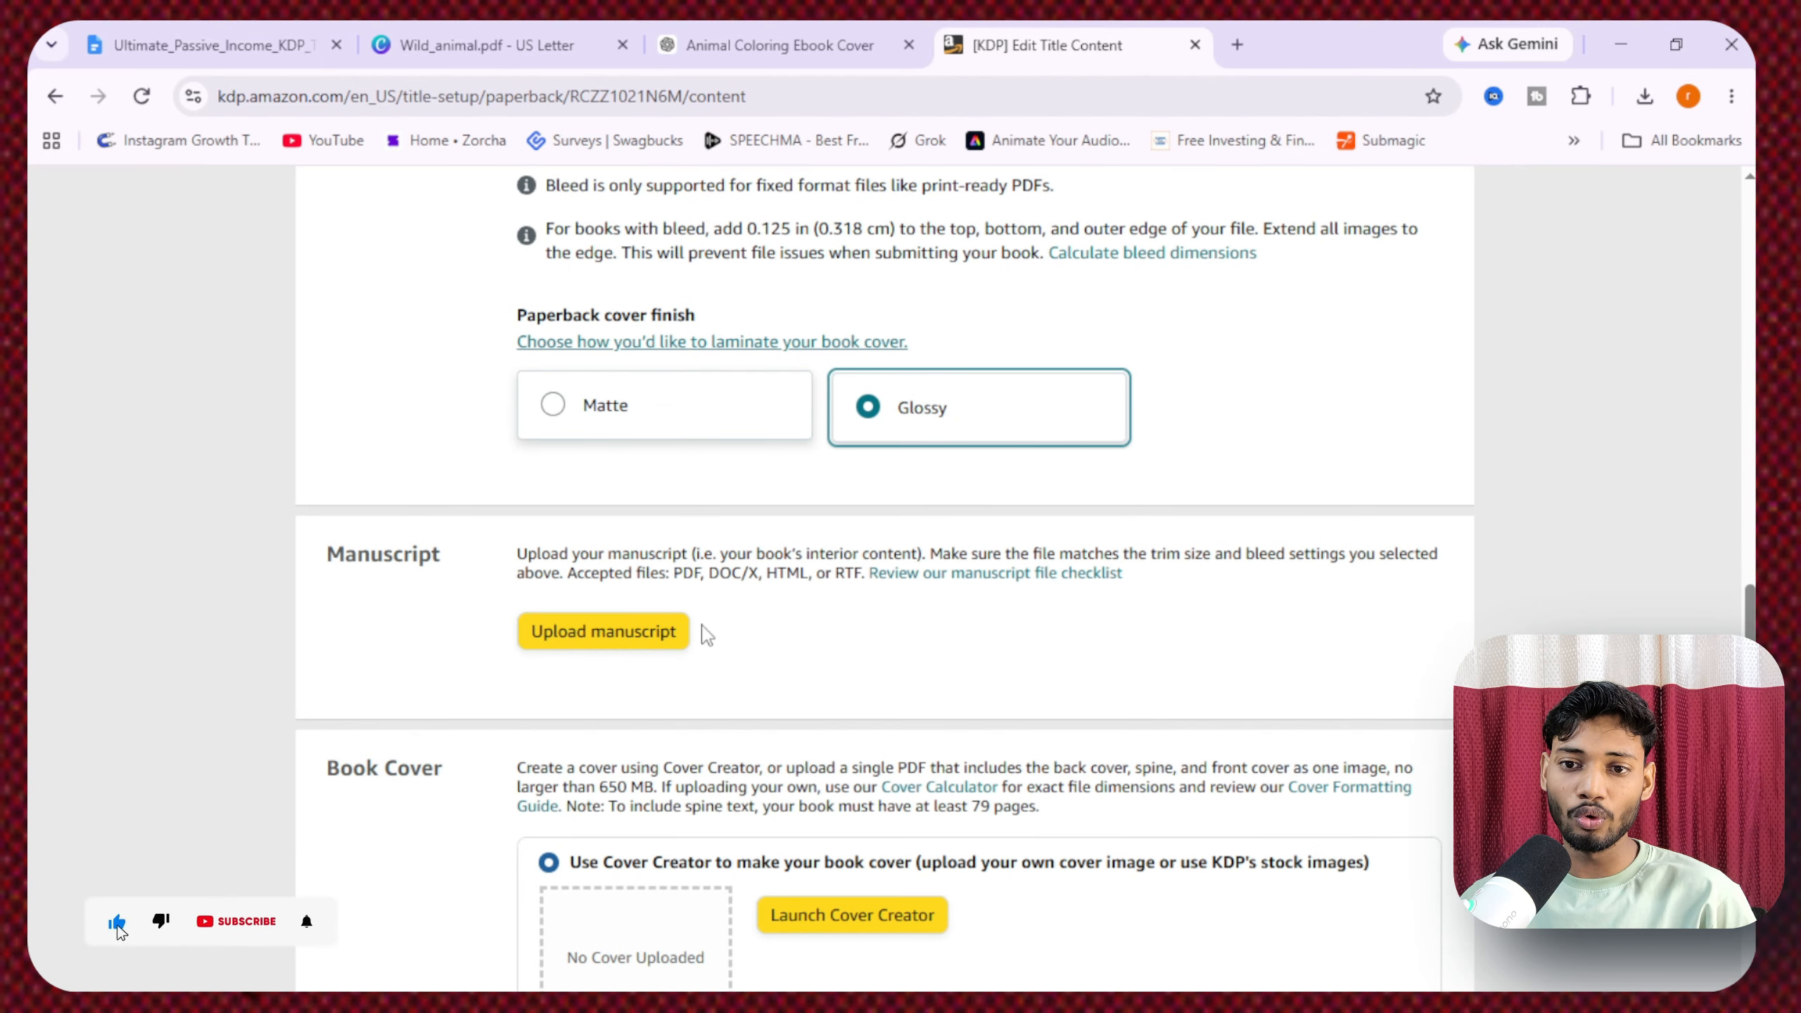
# - Upload Wild_animal.pdf (2) from the Downloads folder as the book's manuscript
pyautogui.click(633, 658)
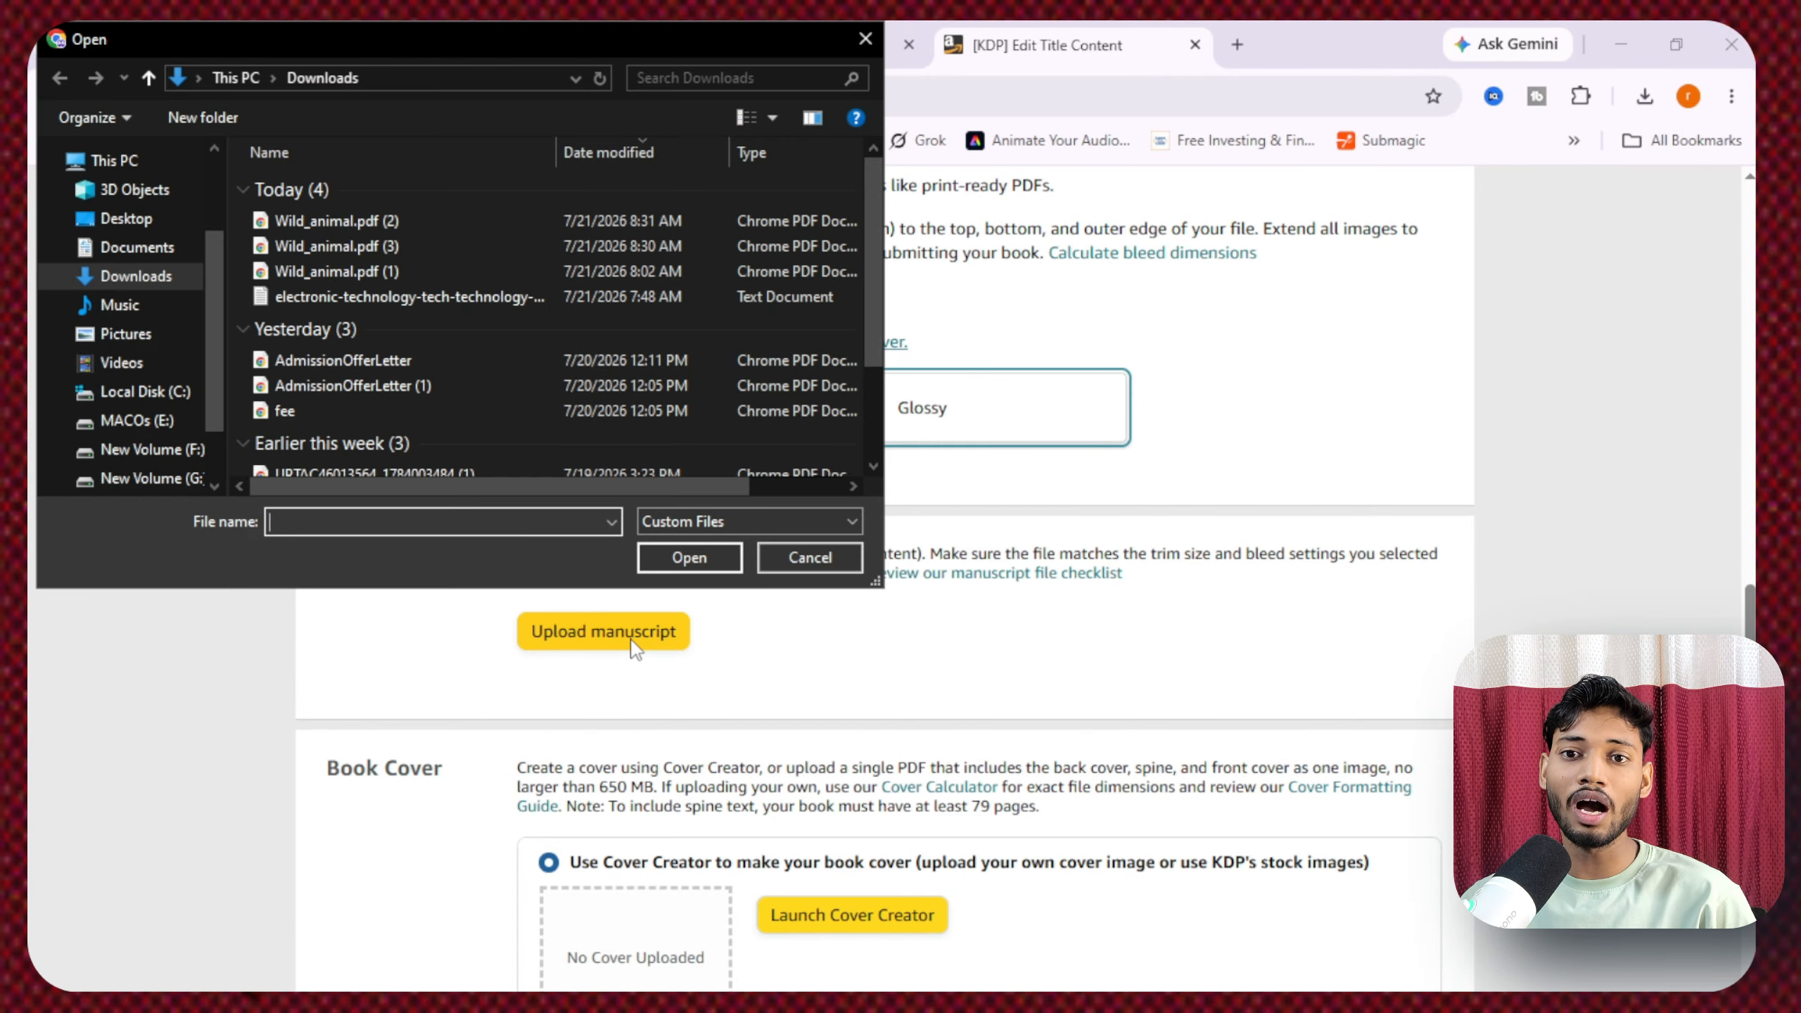
pyautogui.click(388, 220)
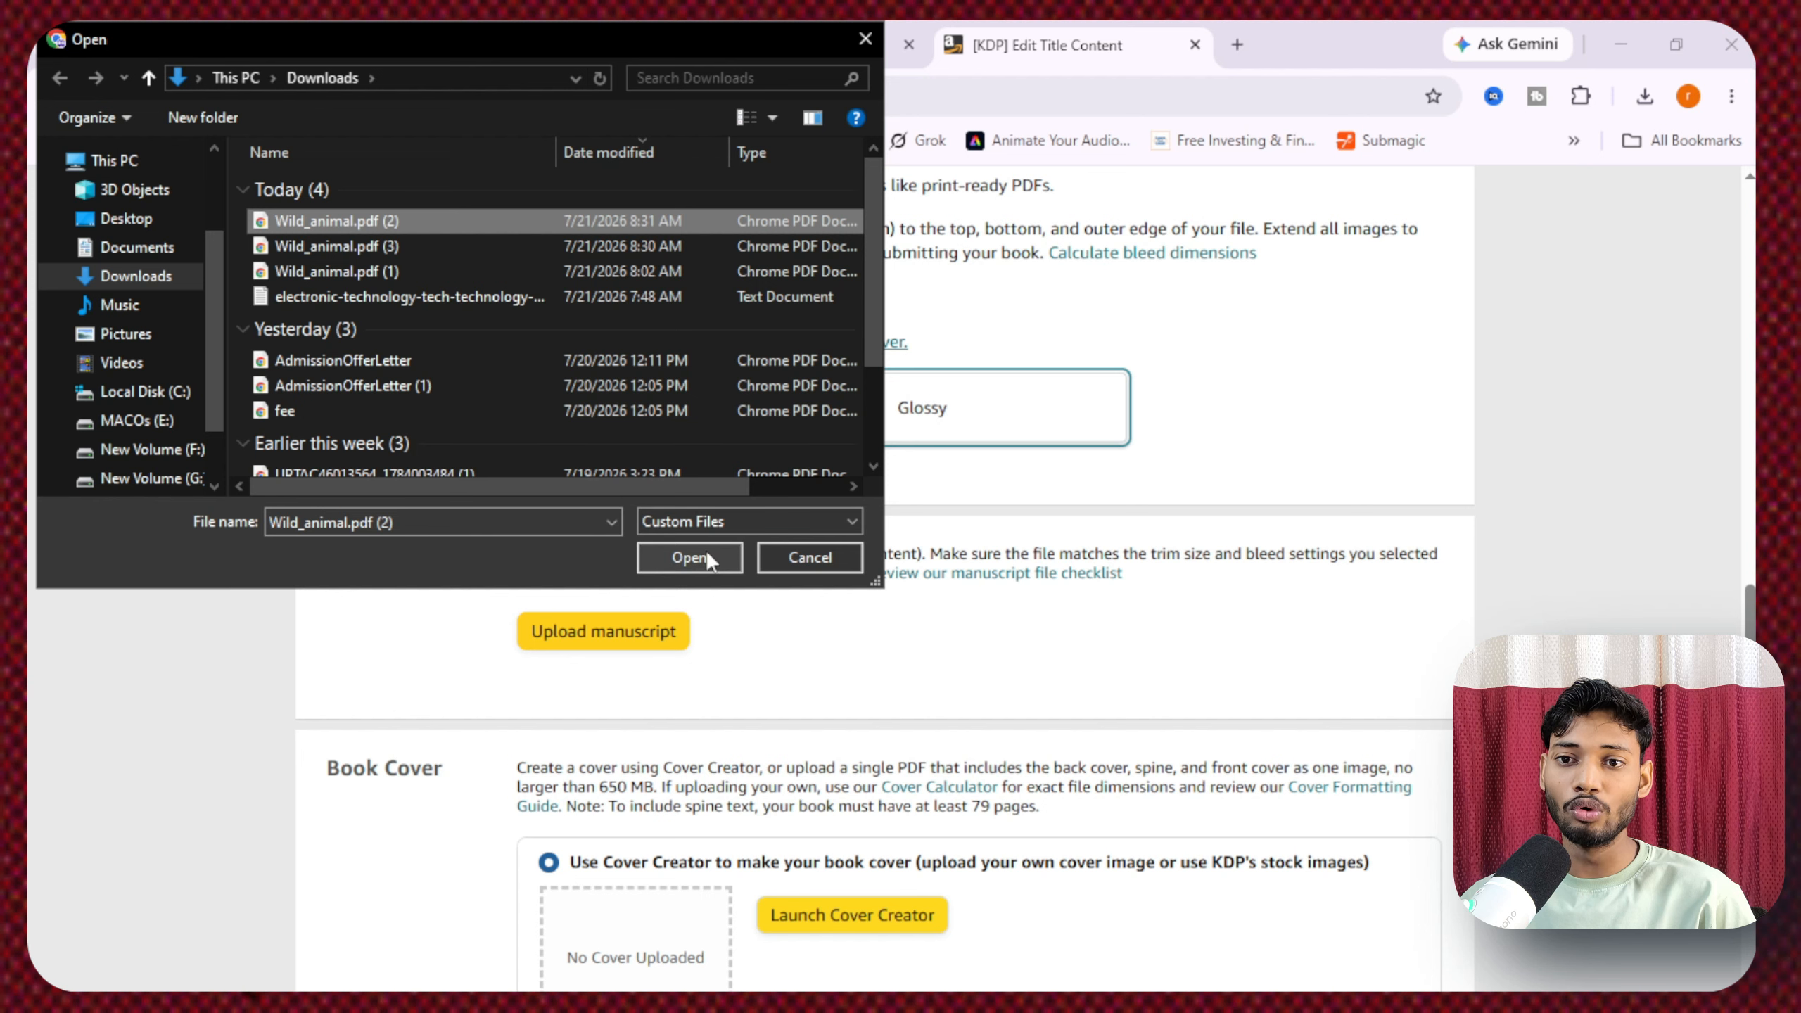
pyautogui.moveTo(883, 347); pyautogui.dragTo(1087, 347)
pyautogui.click(845, 552)
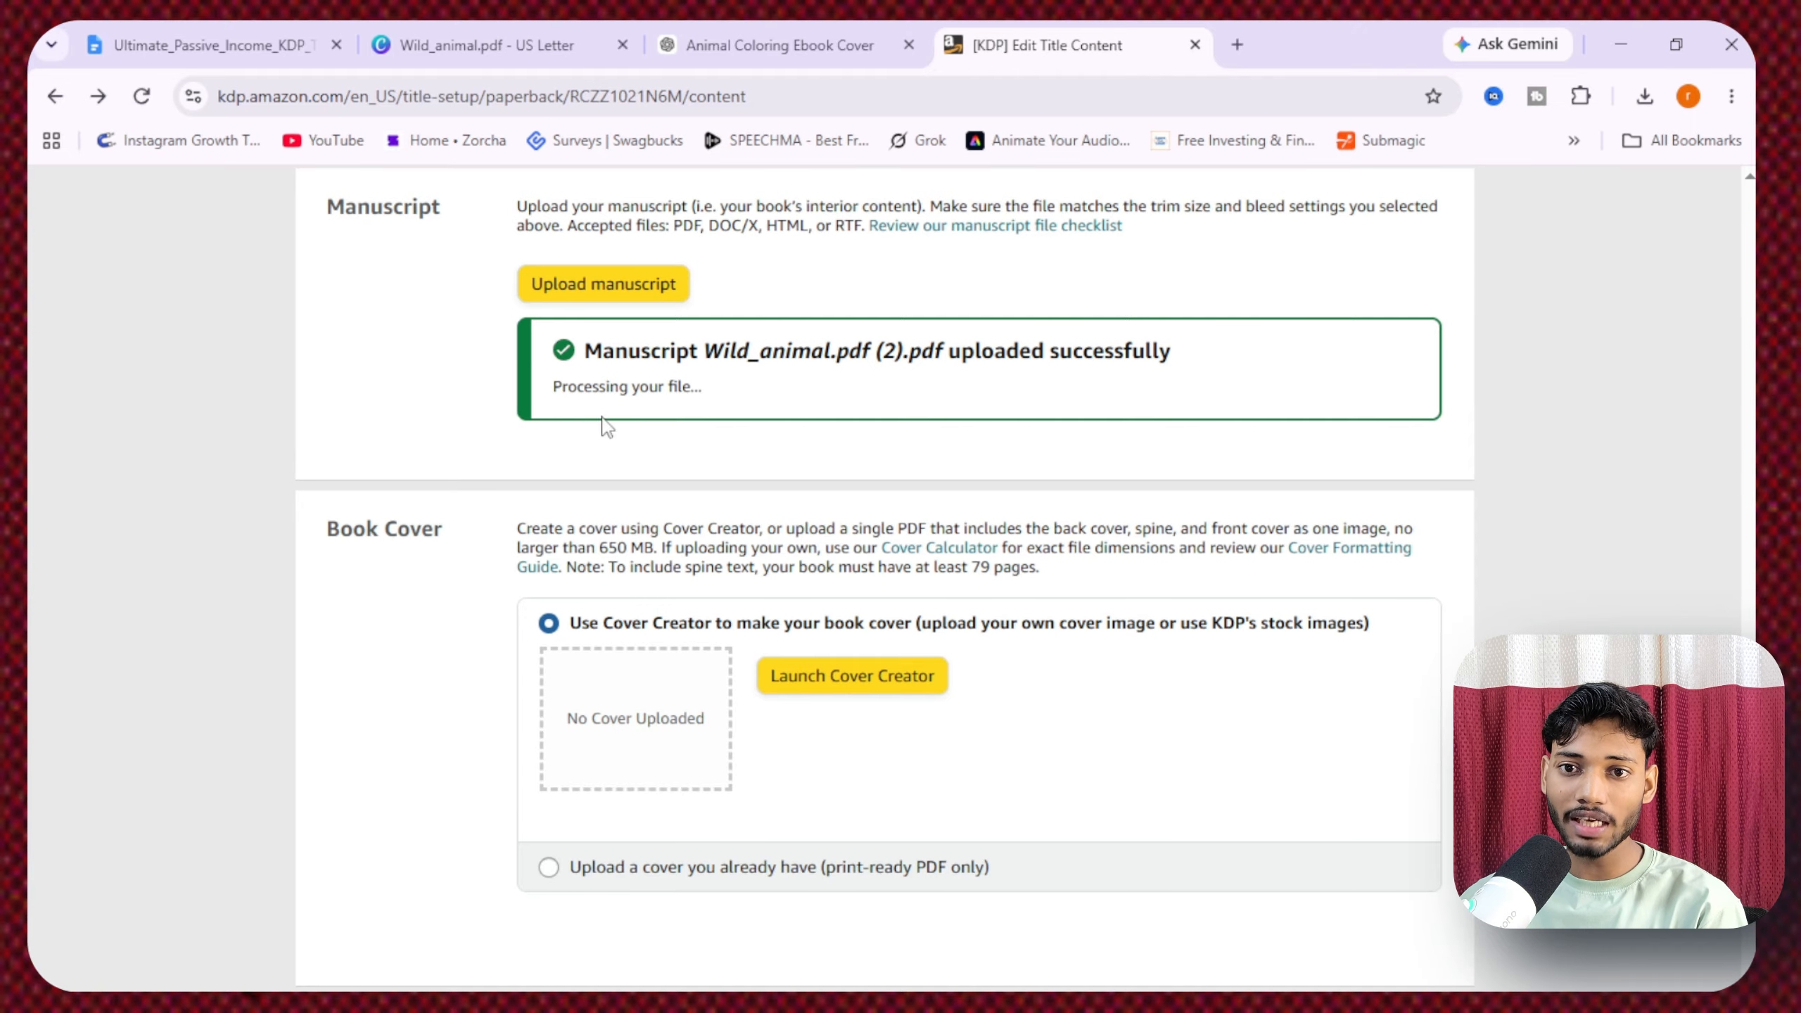
# - Choose to upload an existing print-ready PDF cover and upload Wild_animal.pdf (3) from Downloads as the cover file
pyautogui.scroll(-6, 723, 401)
pyautogui.scroll(4, 642, 444)
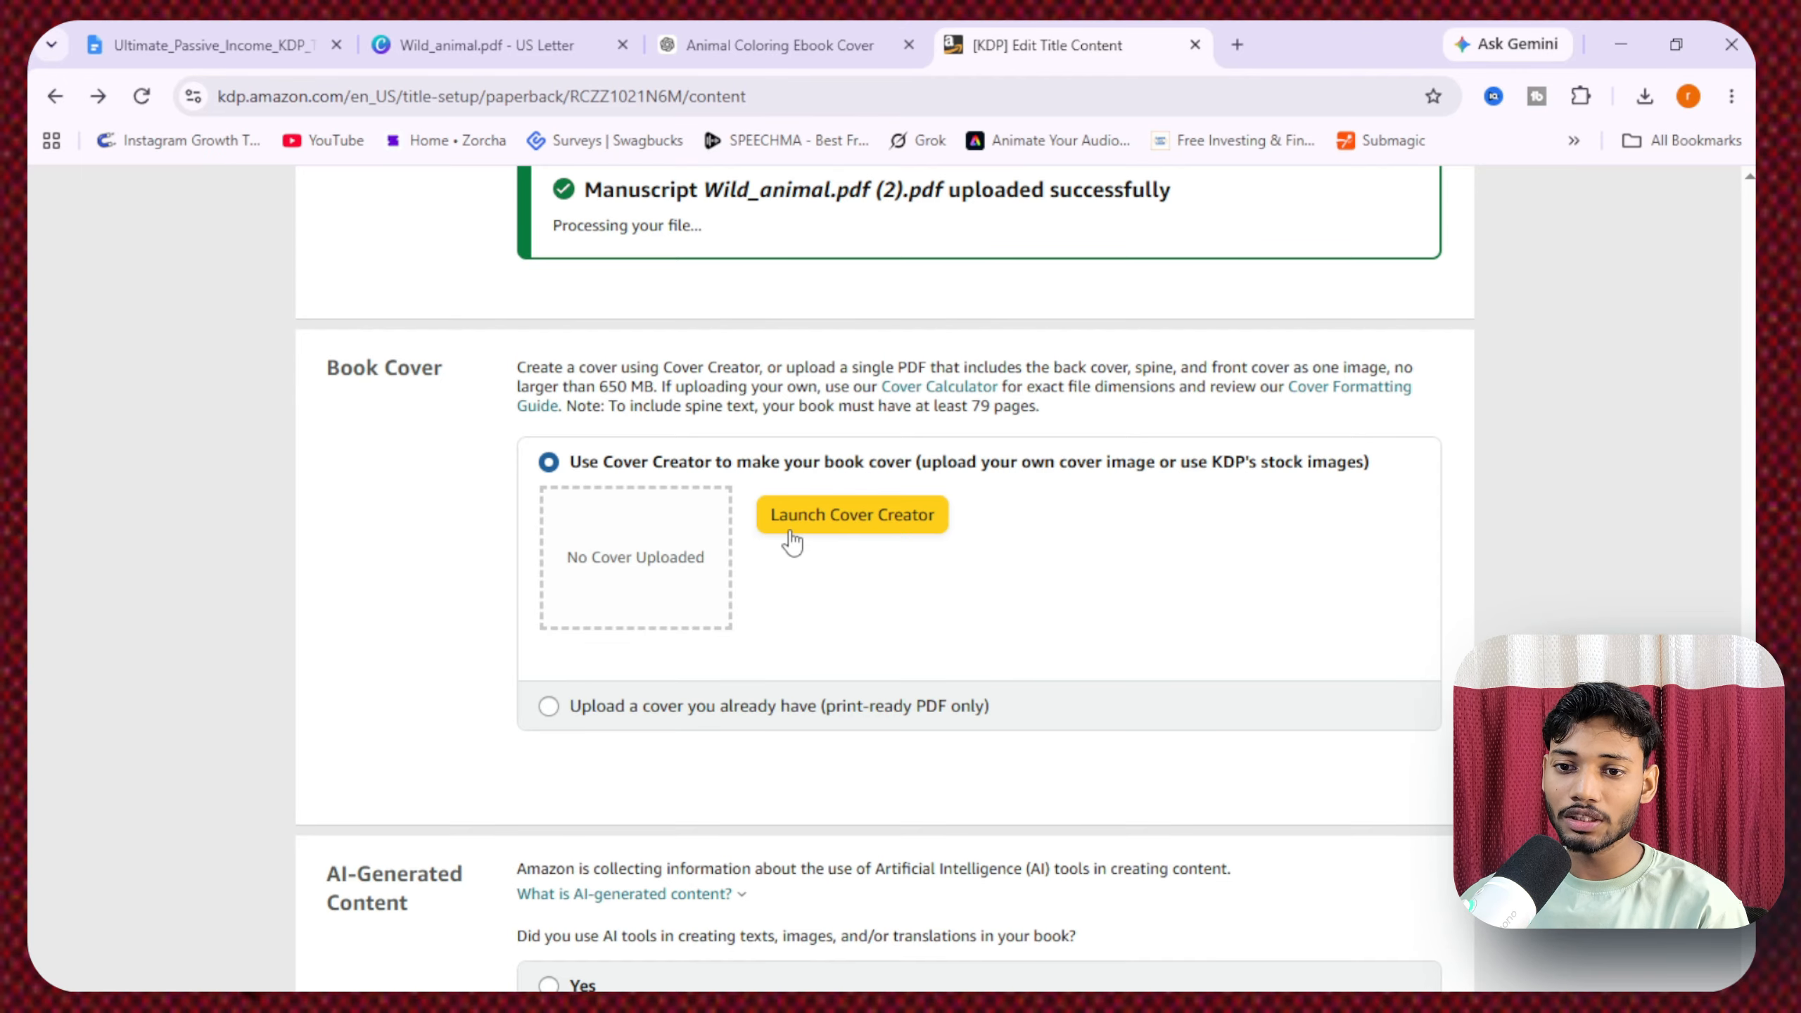
pyautogui.click(550, 706)
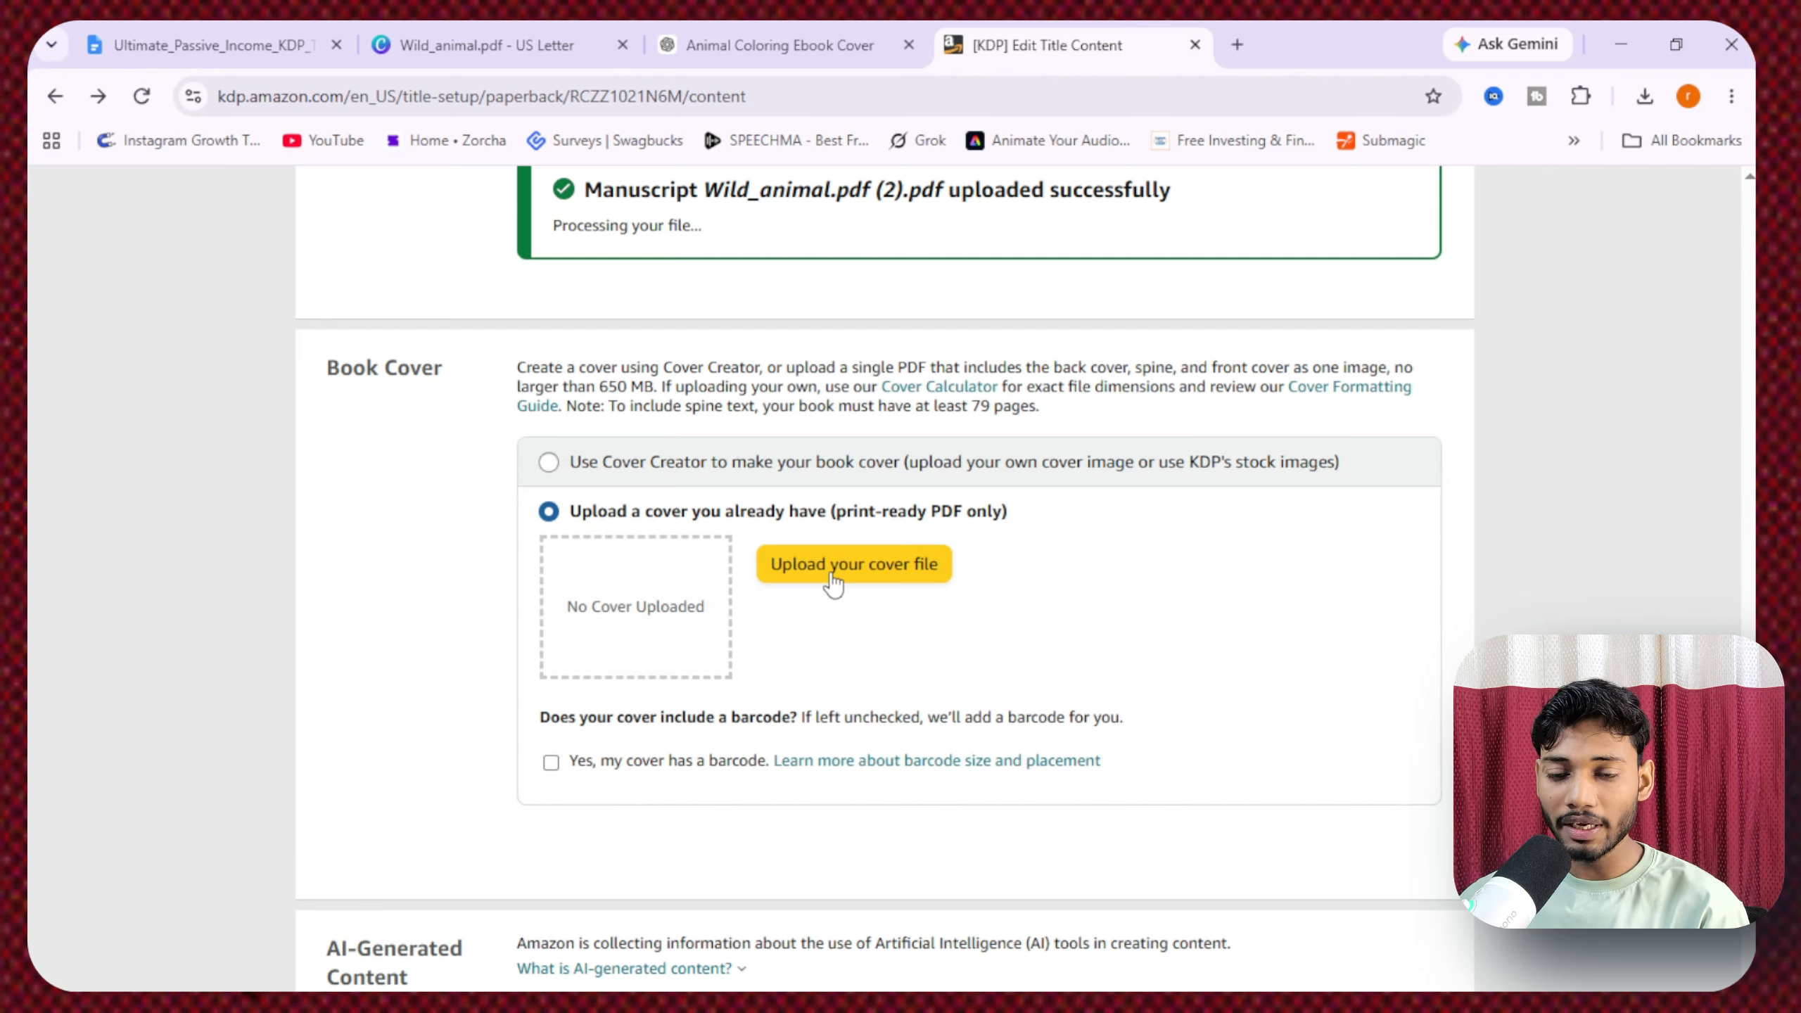
pyautogui.click(831, 581)
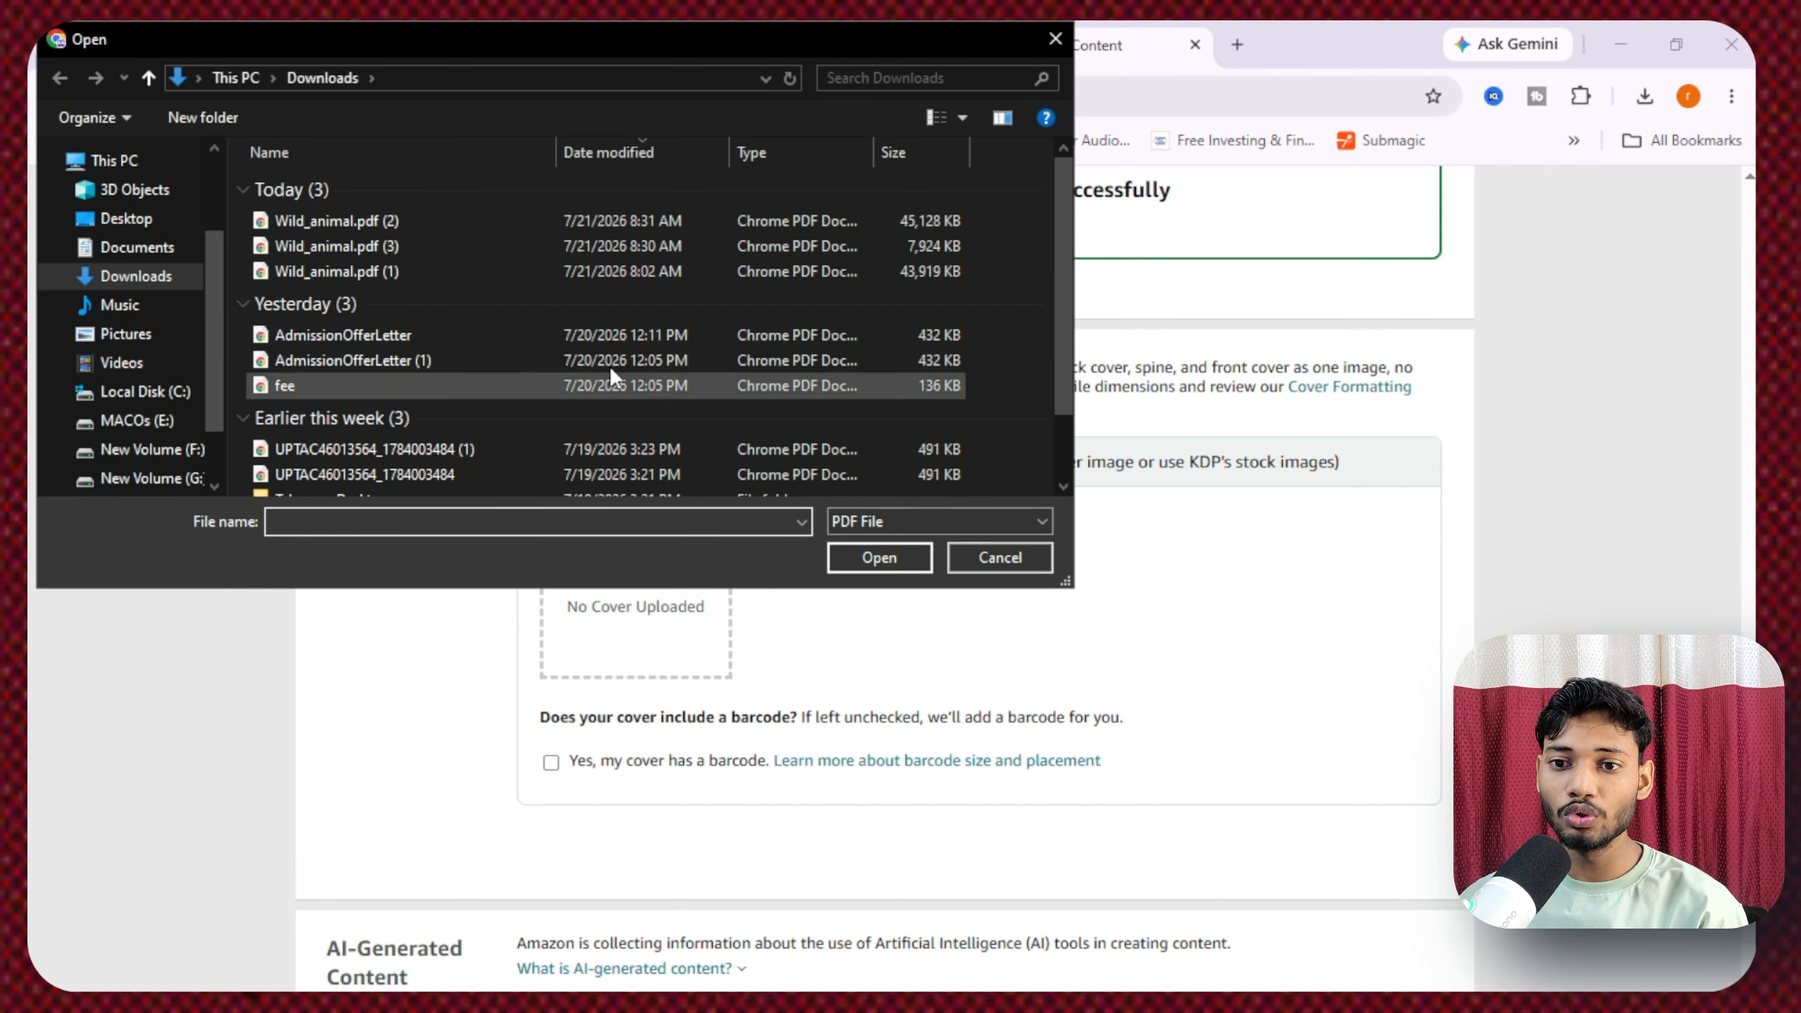
pyautogui.click(584, 246)
pyautogui.click(859, 564)
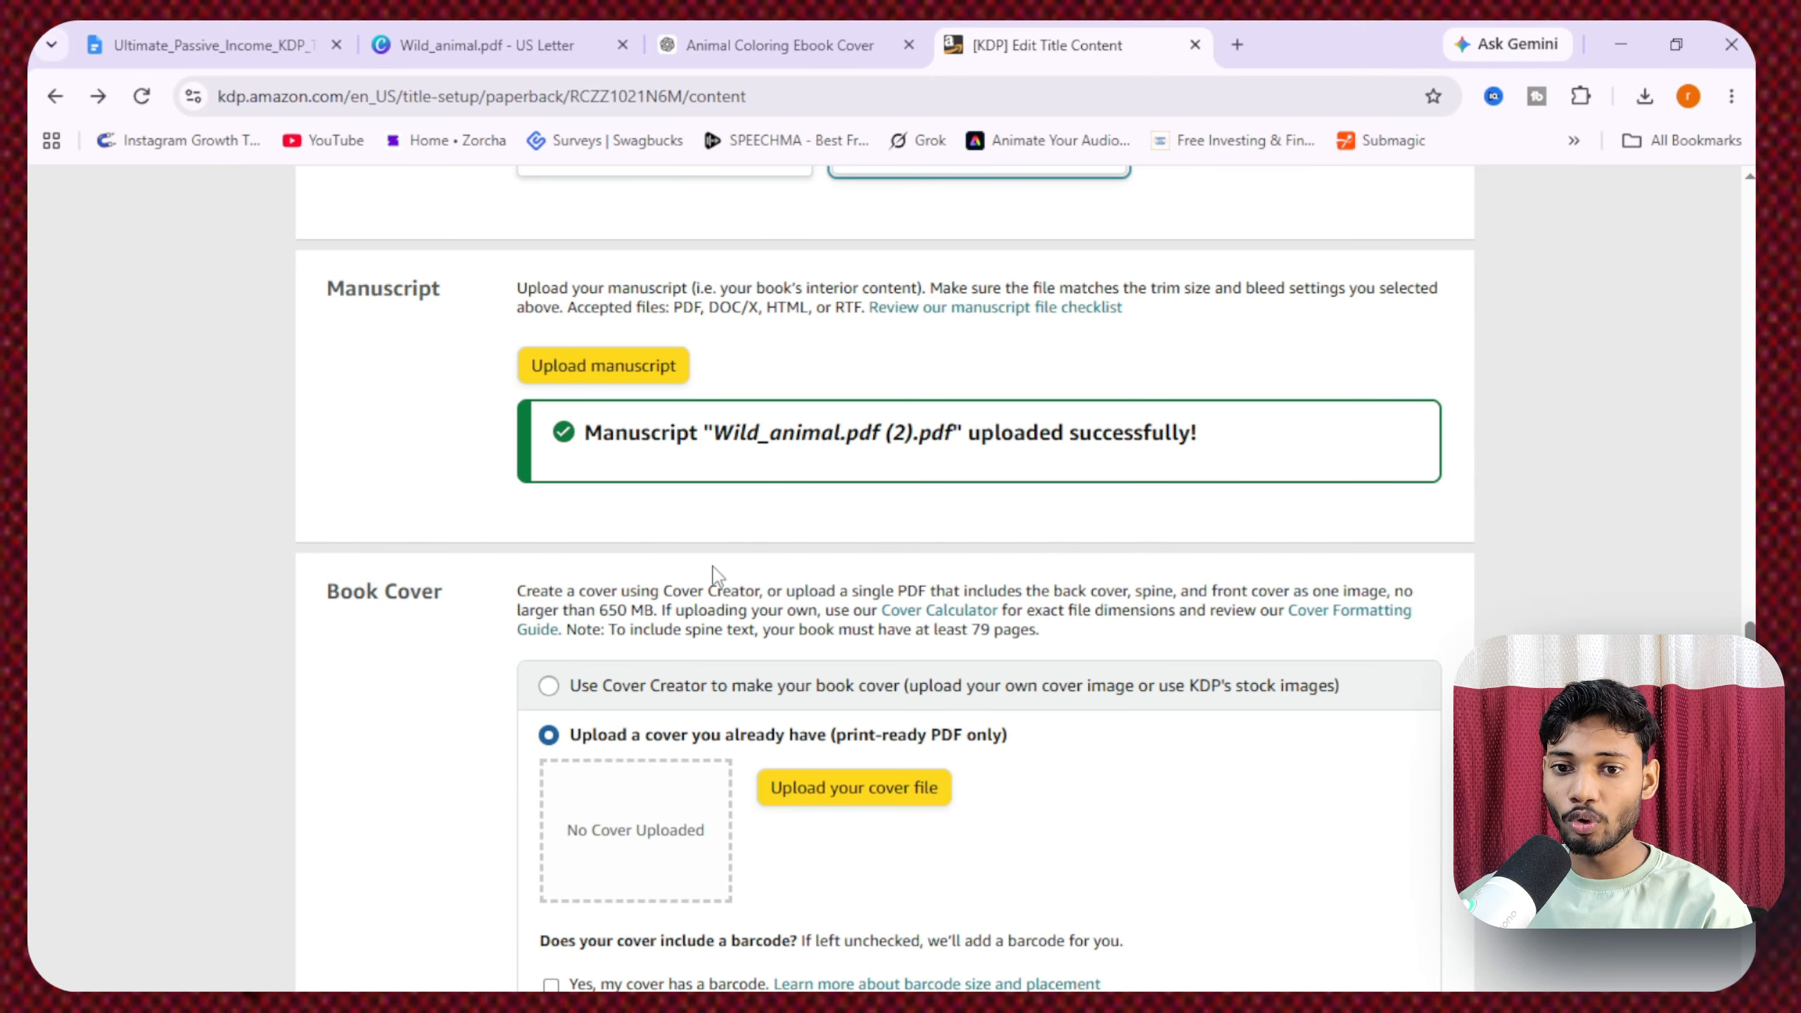
# - Declare AI tool use as Yes, with Texts set to "Some sections, with minimal or no editing" and "chatgpt" as the tool
pyautogui.scroll(-5, 713, 572)
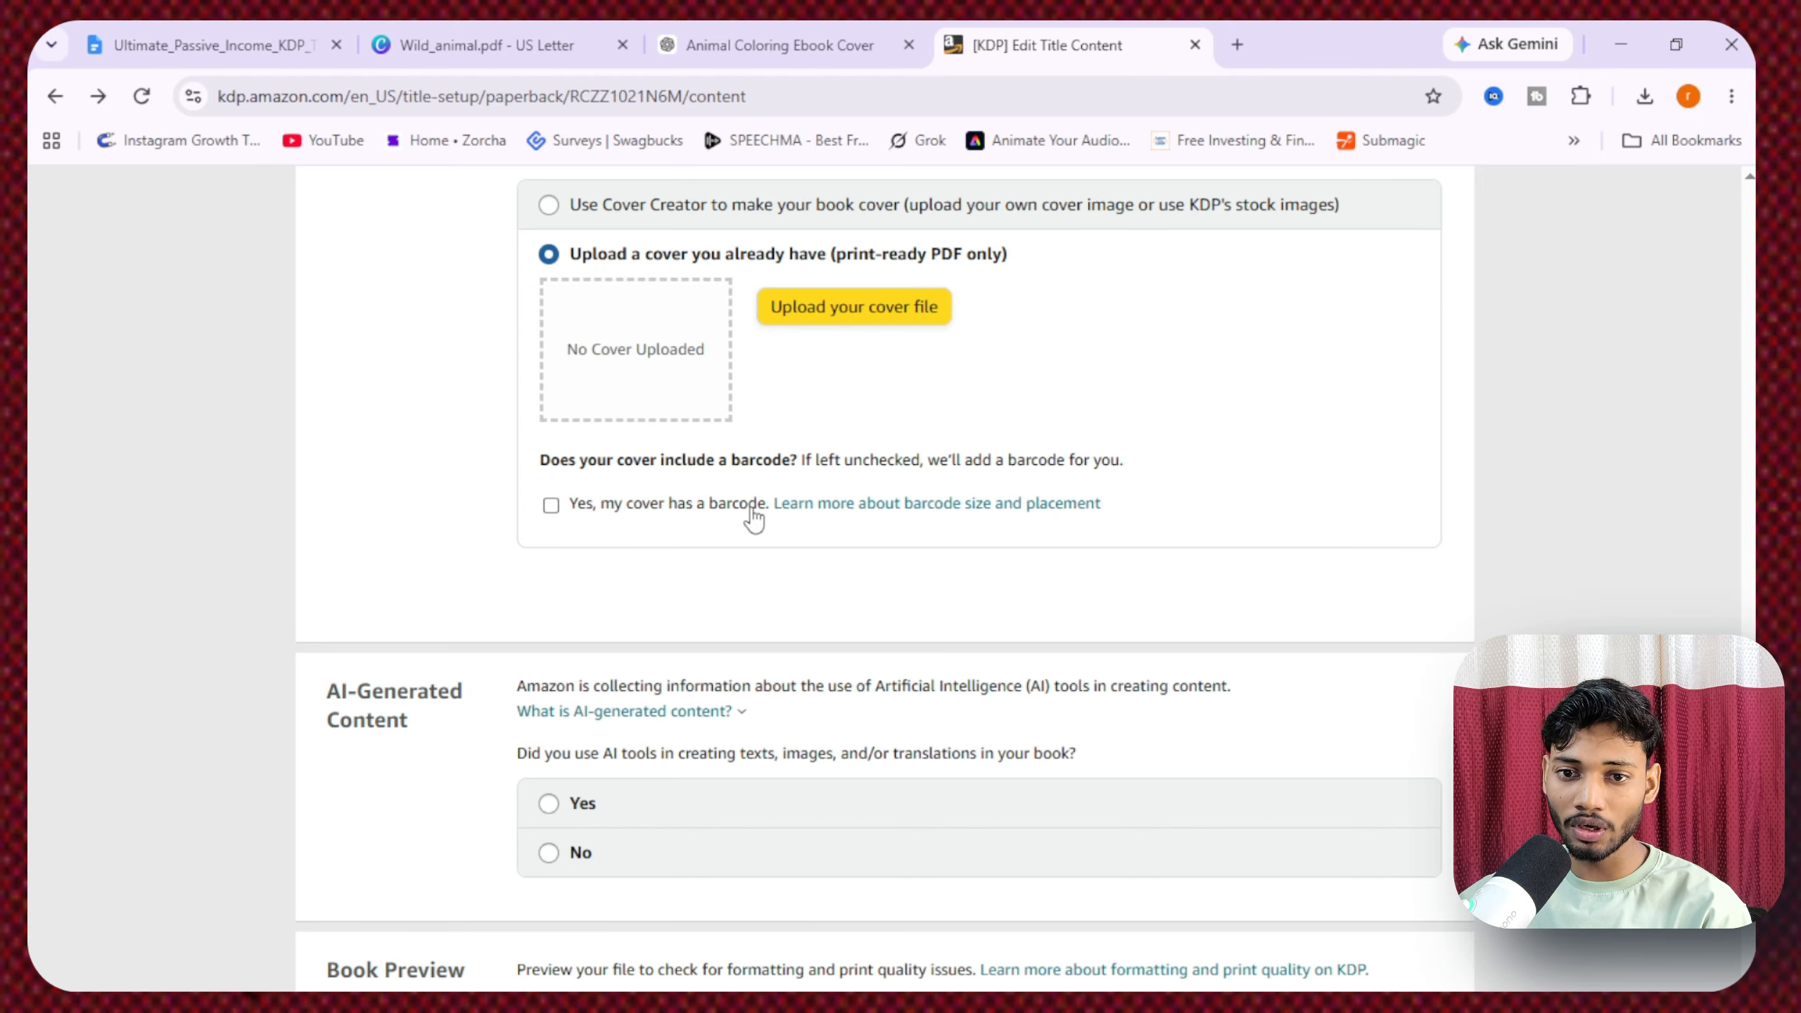
pyautogui.scroll(-2, 753, 518)
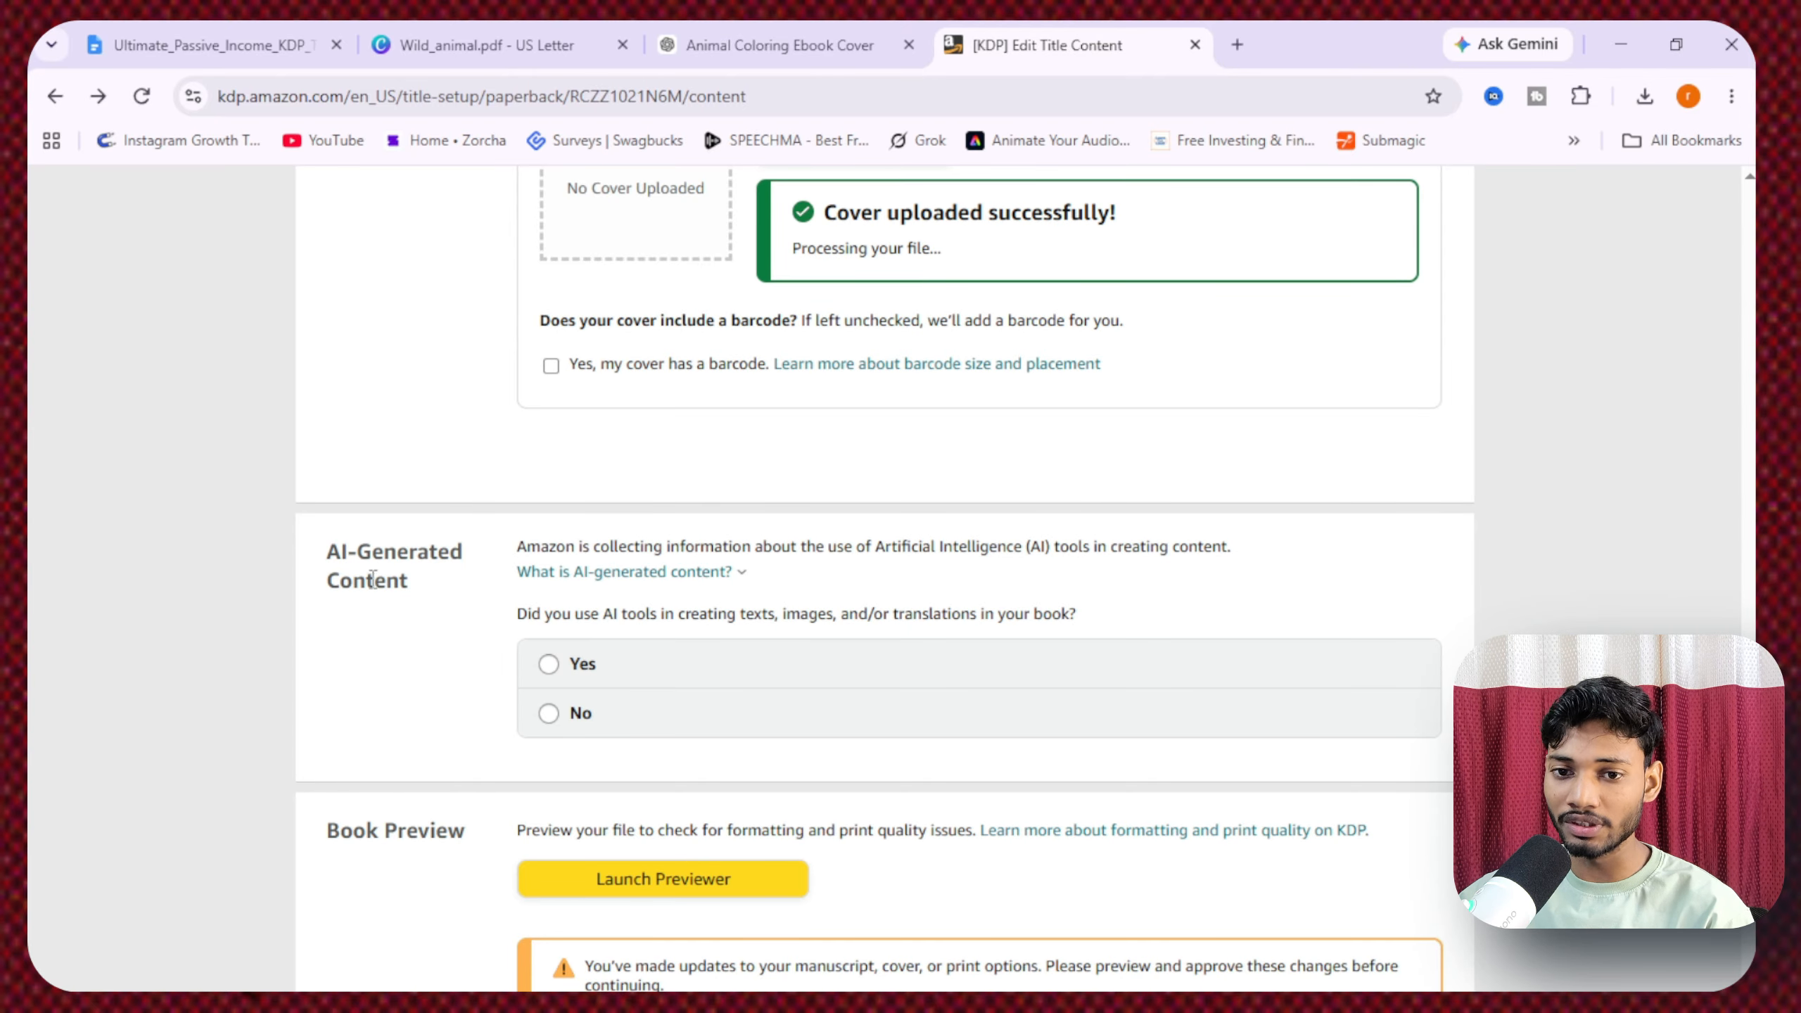
pyautogui.click(550, 666)
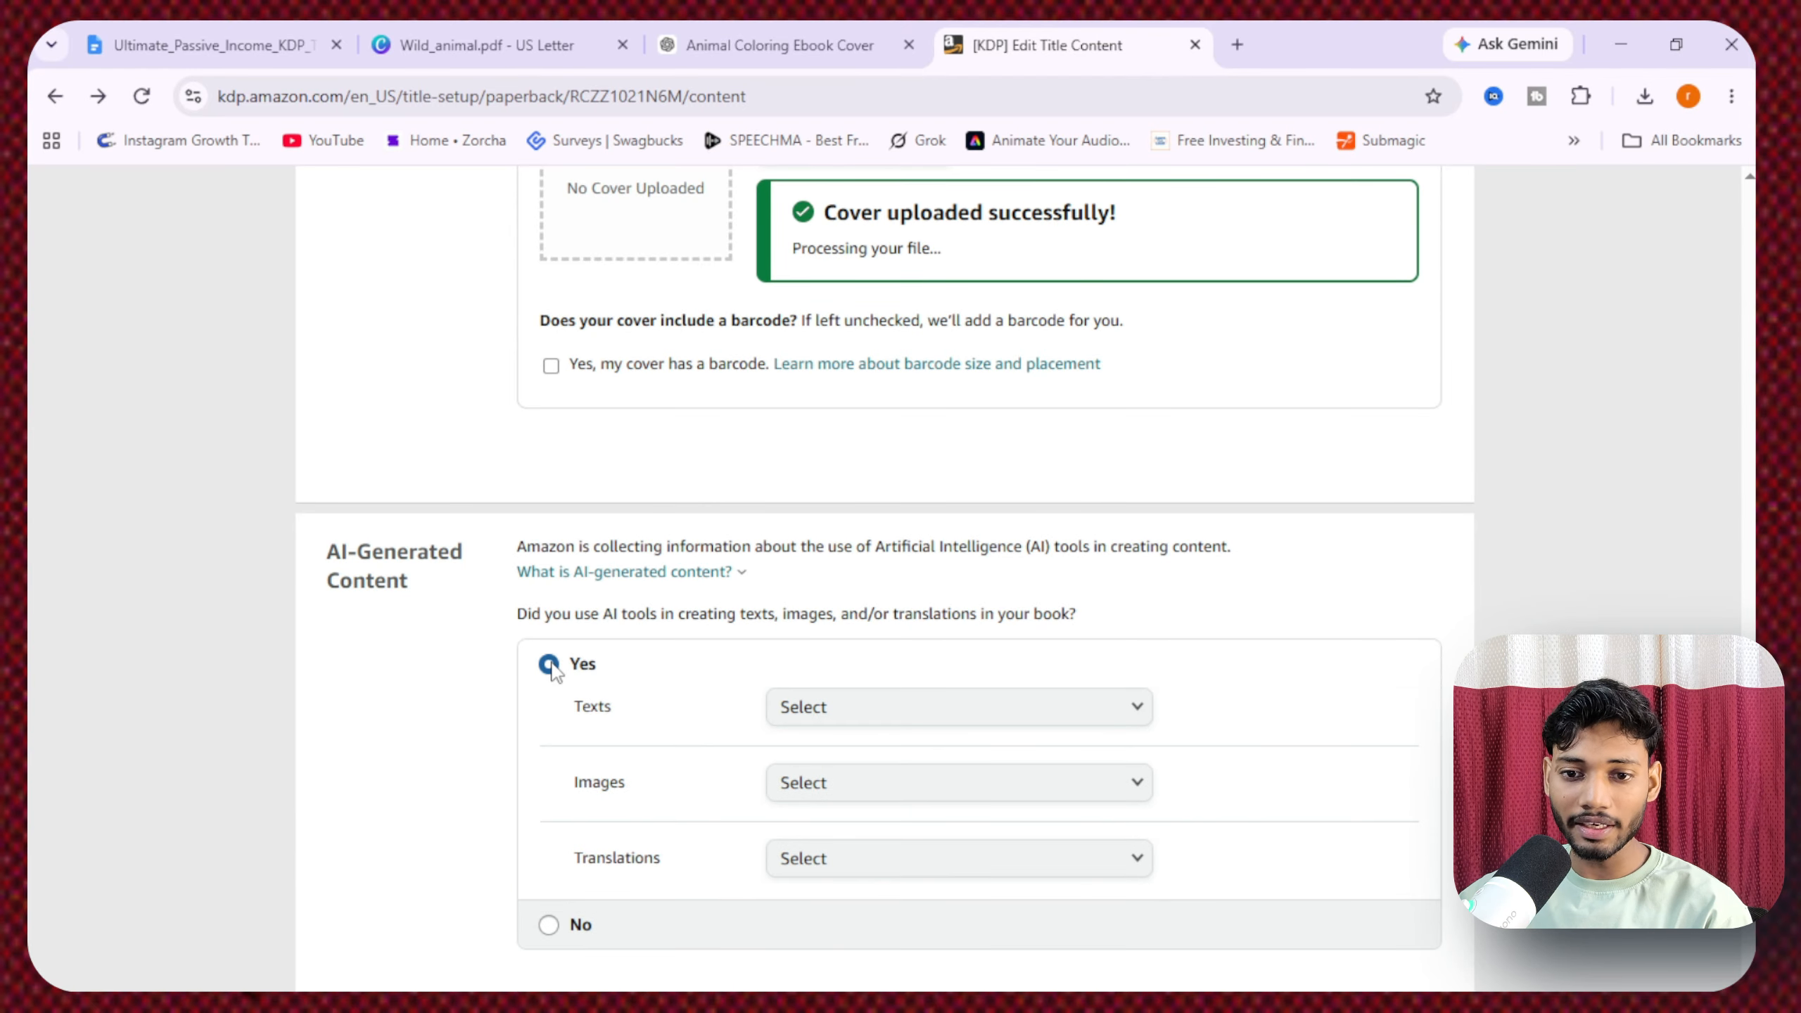
pyautogui.scroll(-2, 624, 706)
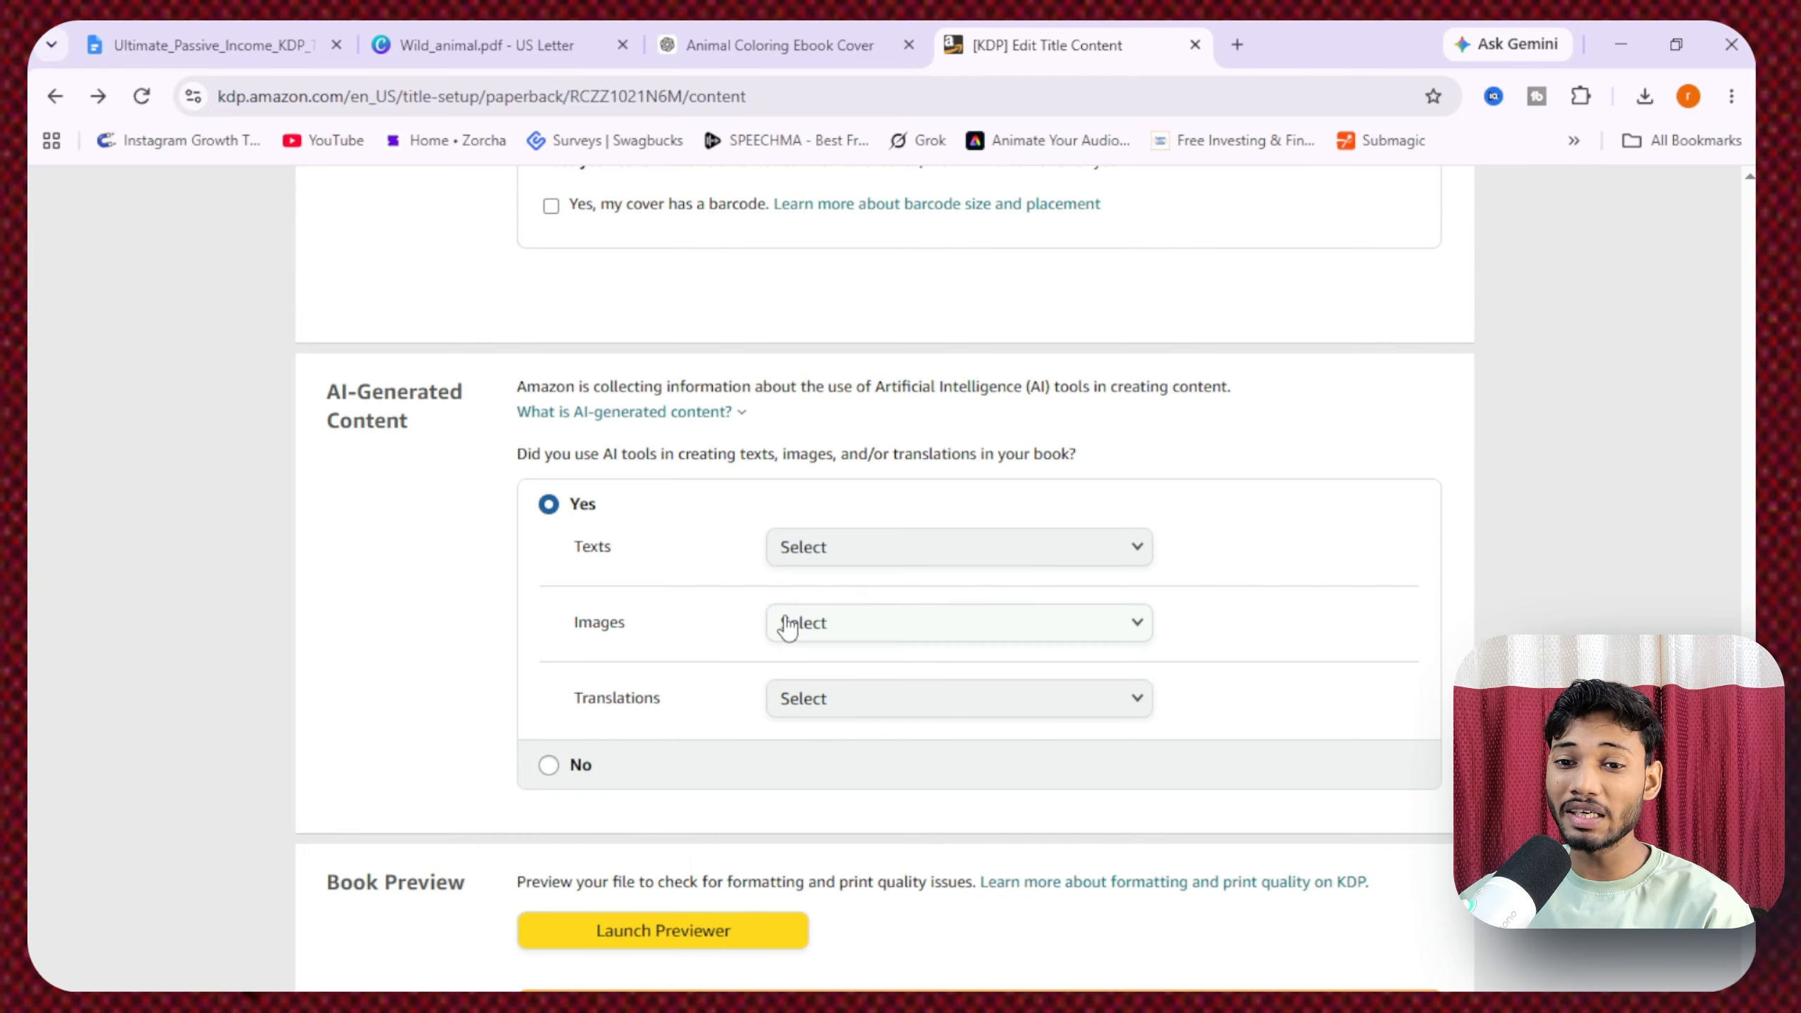
pyautogui.click(878, 570)
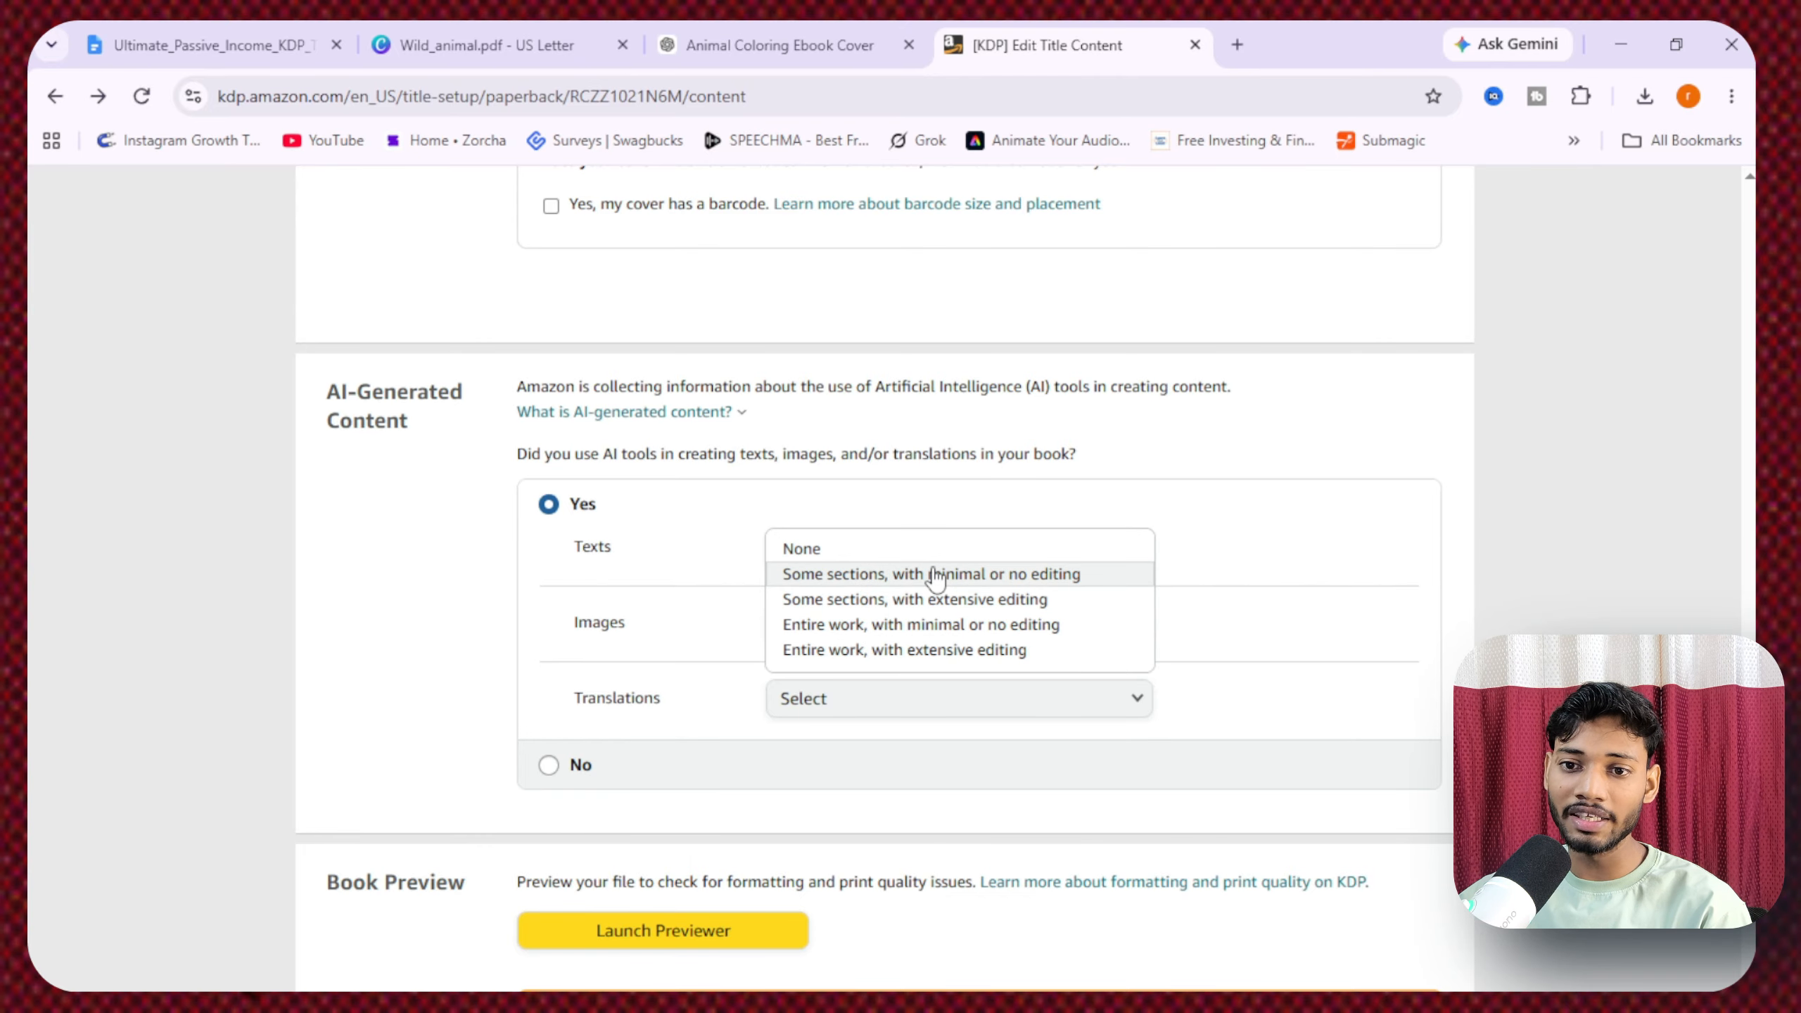
pyautogui.click(894, 574)
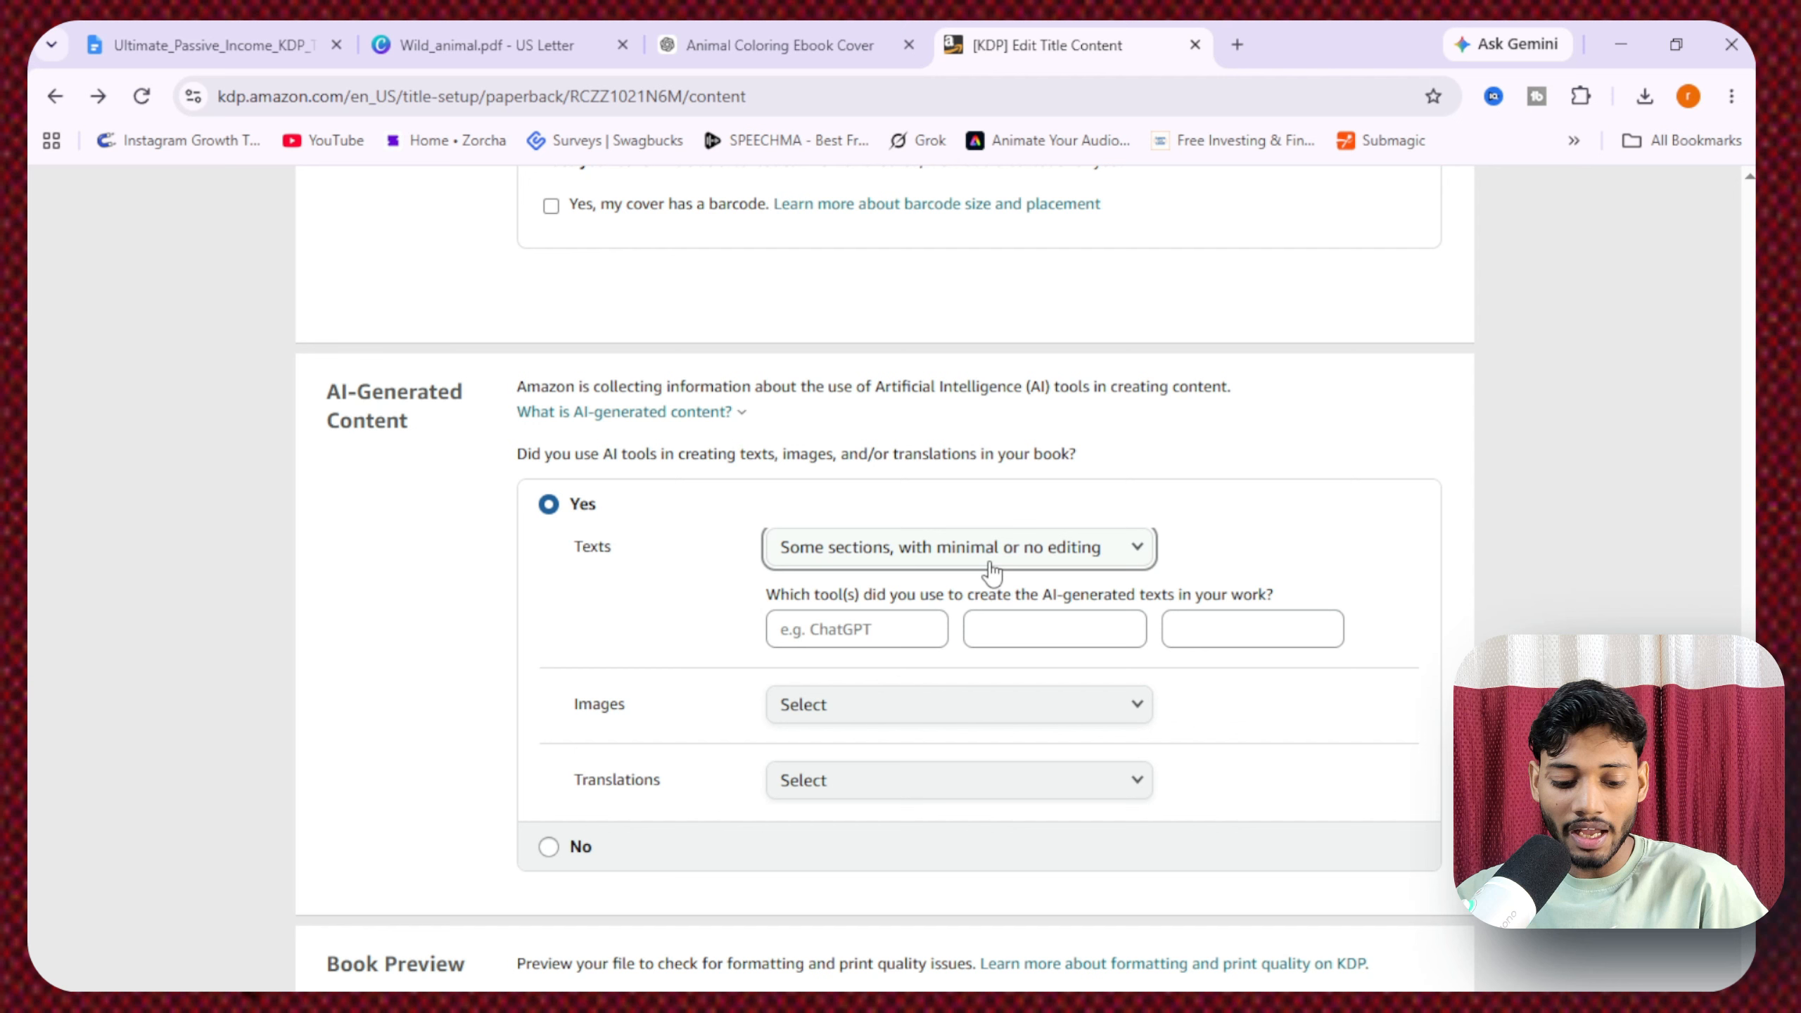
pyautogui.click(817, 622)
pyautogui.write('chatgpt')
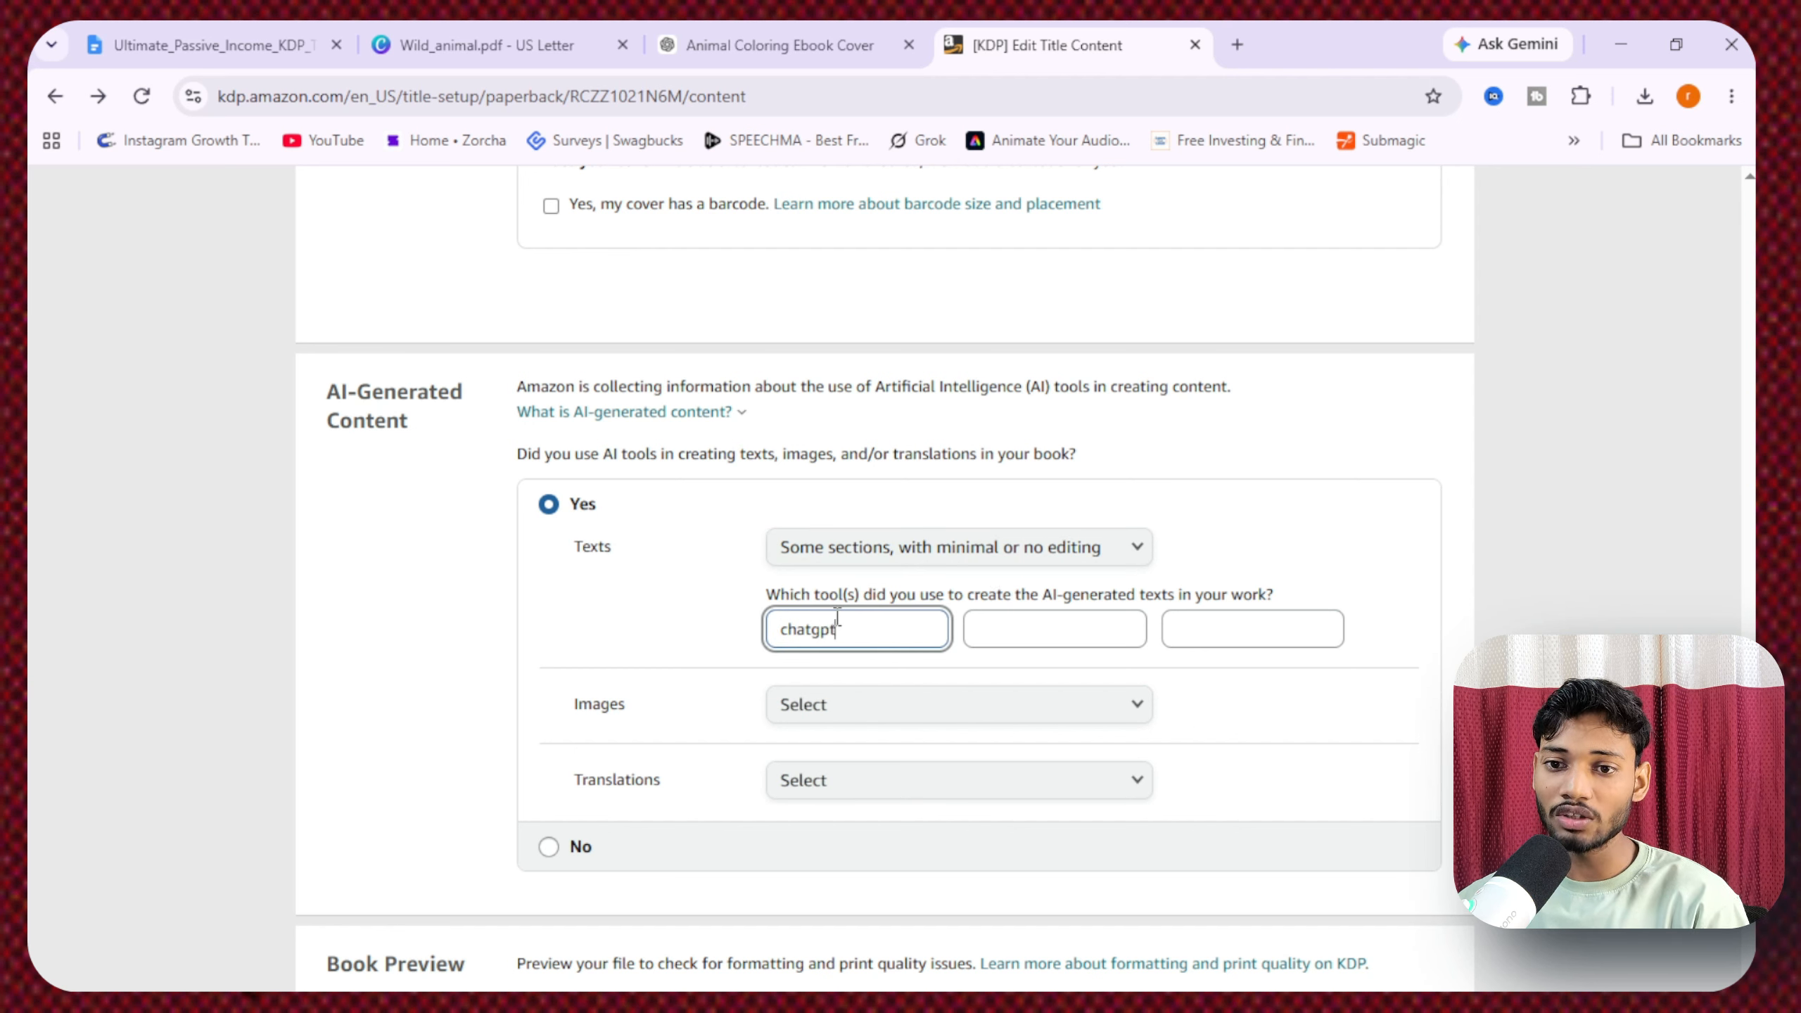
pyautogui.click(695, 626)
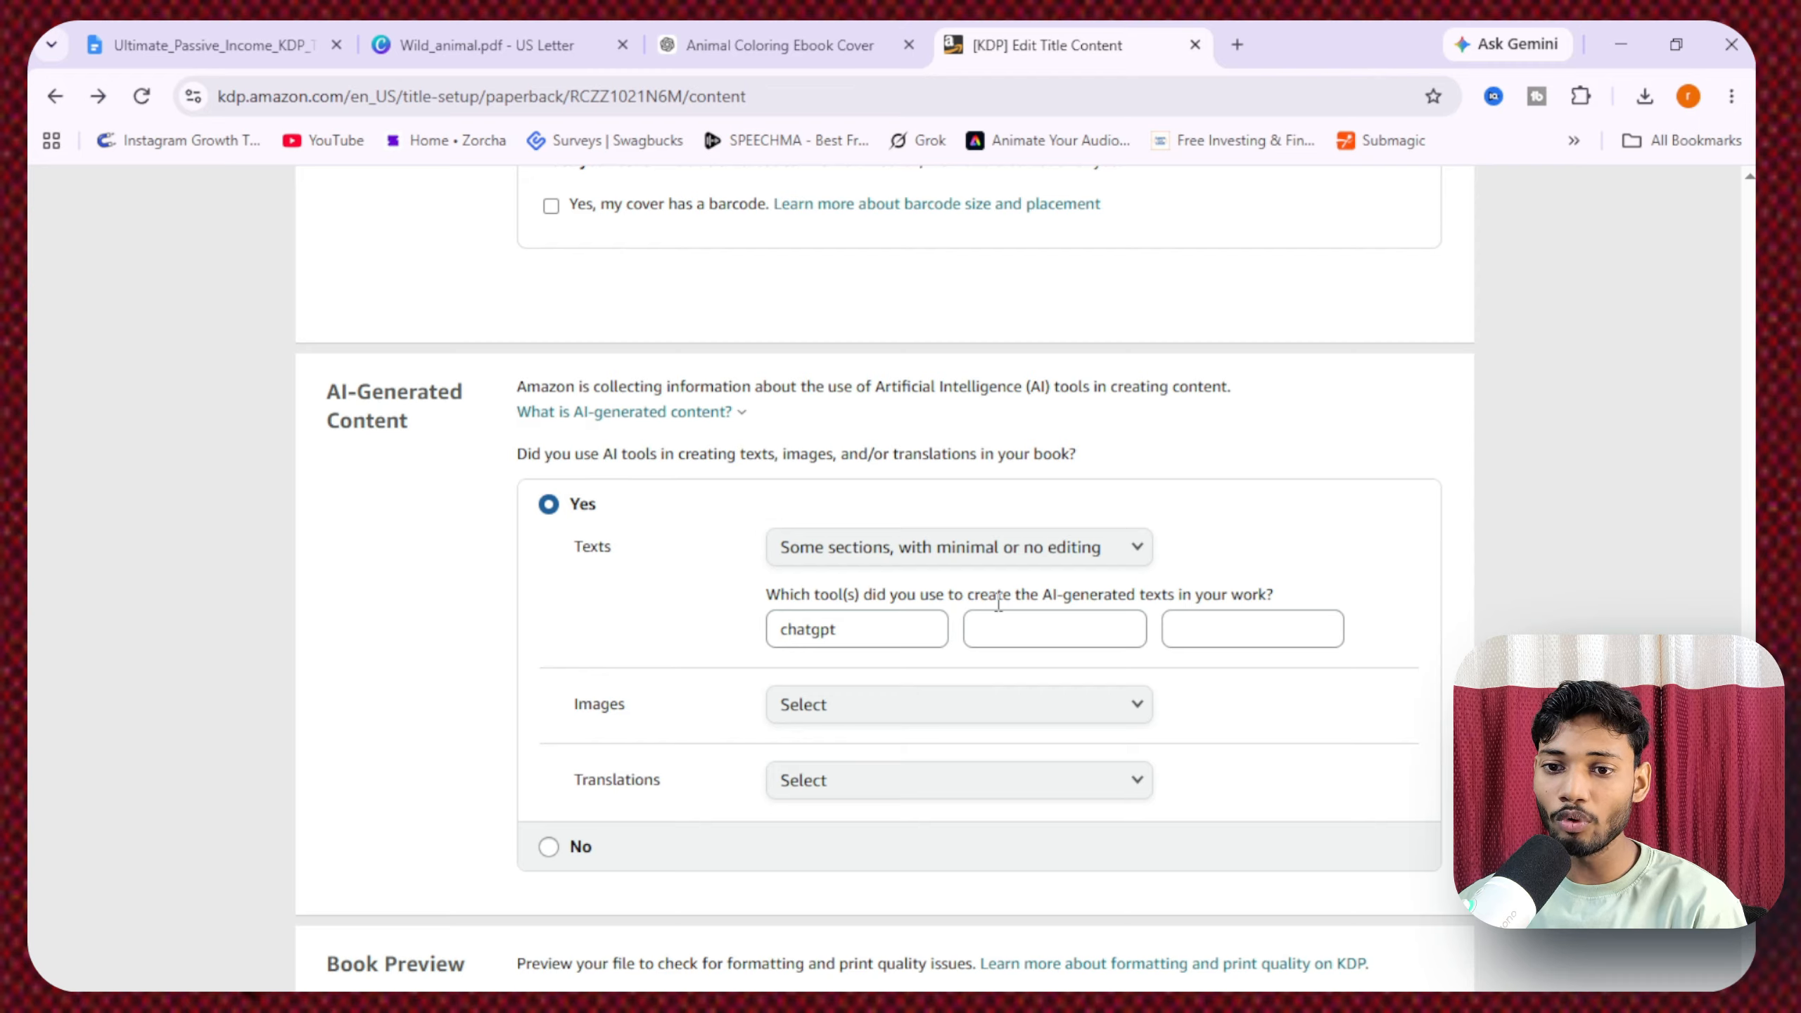
# - Set AI-generated Images to "One or a few AI-generated images, with minimal or no editing" and enter "Chatgpt" as the image tool
pyautogui.click(852, 707)
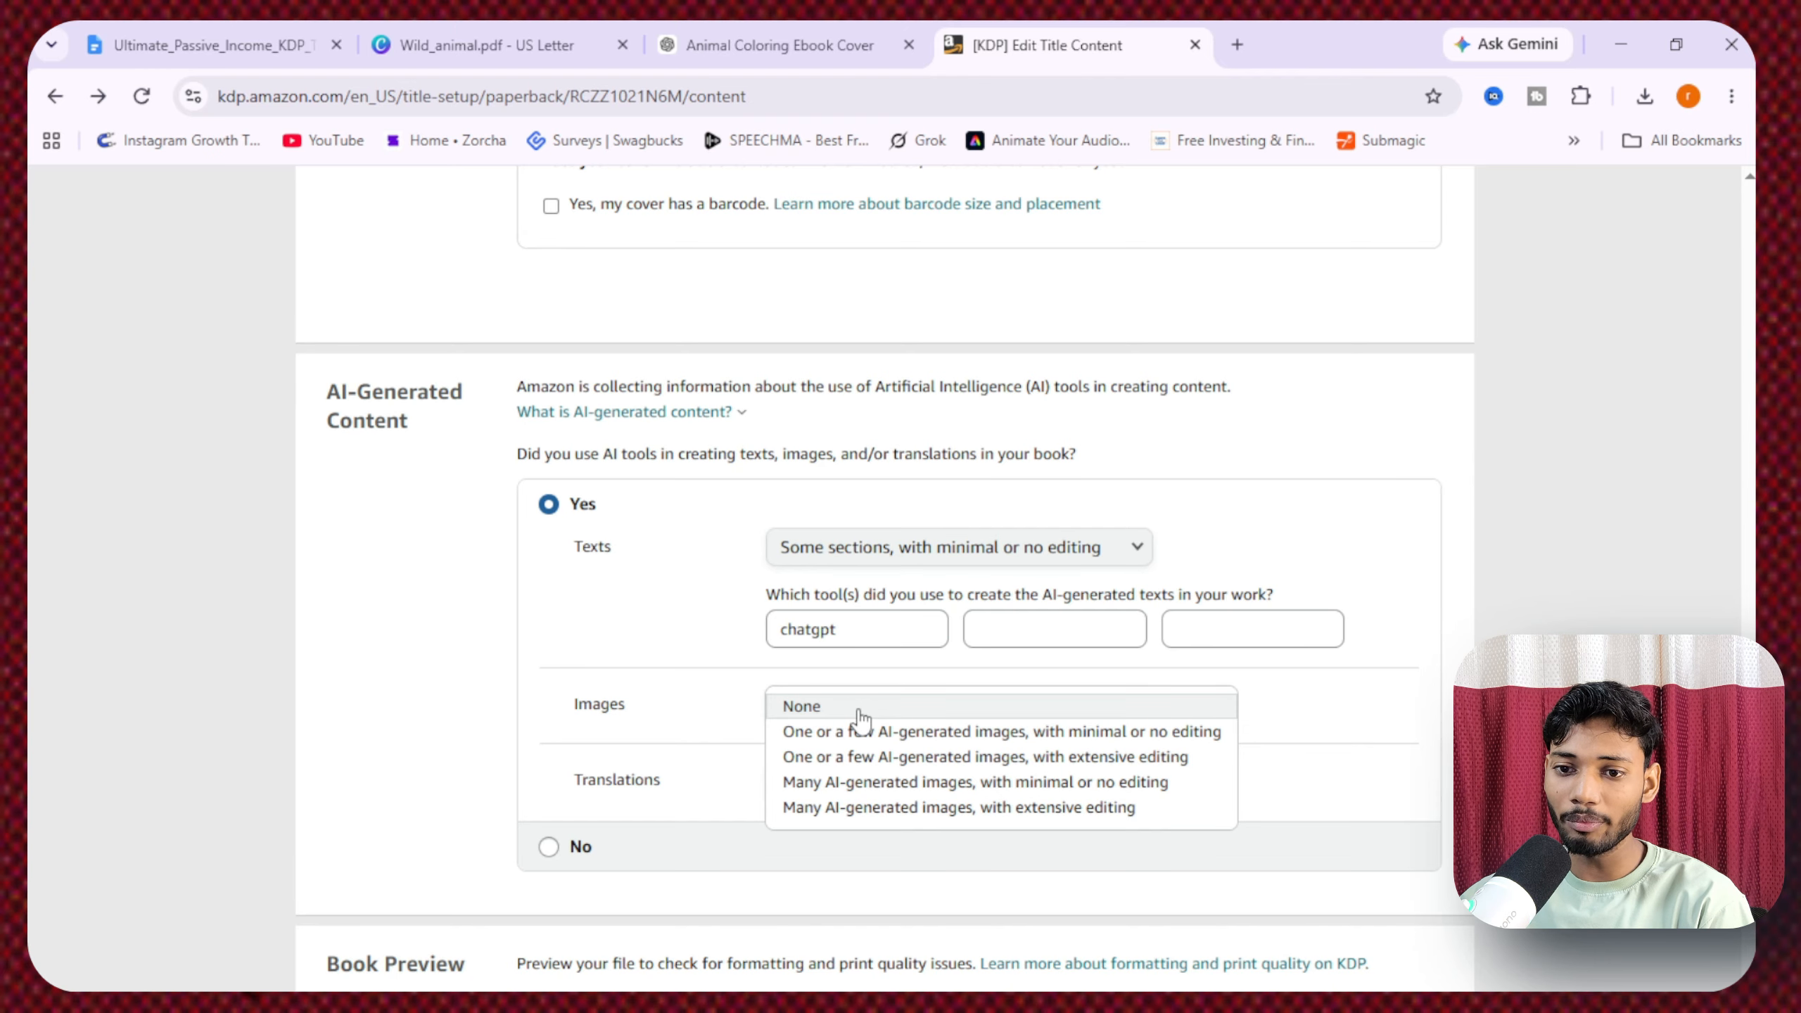
pyautogui.click(930, 738)
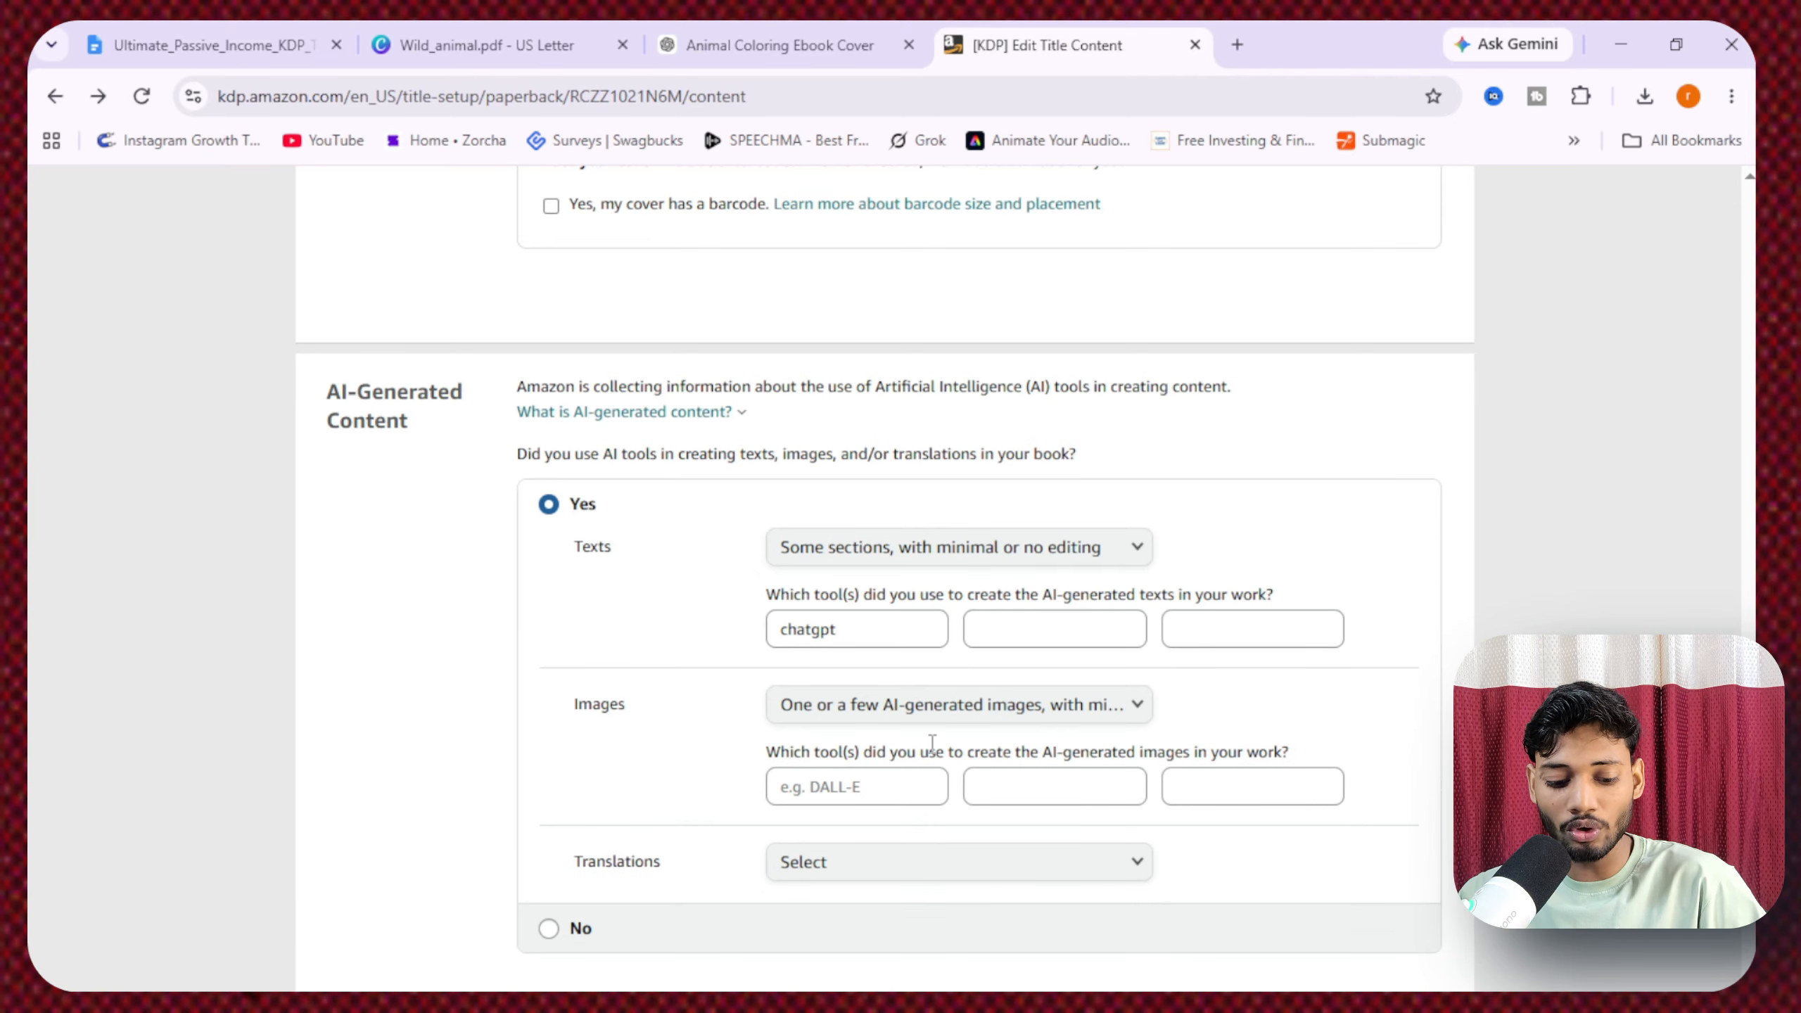
pyautogui.click(855, 785)
pyautogui.write('c')
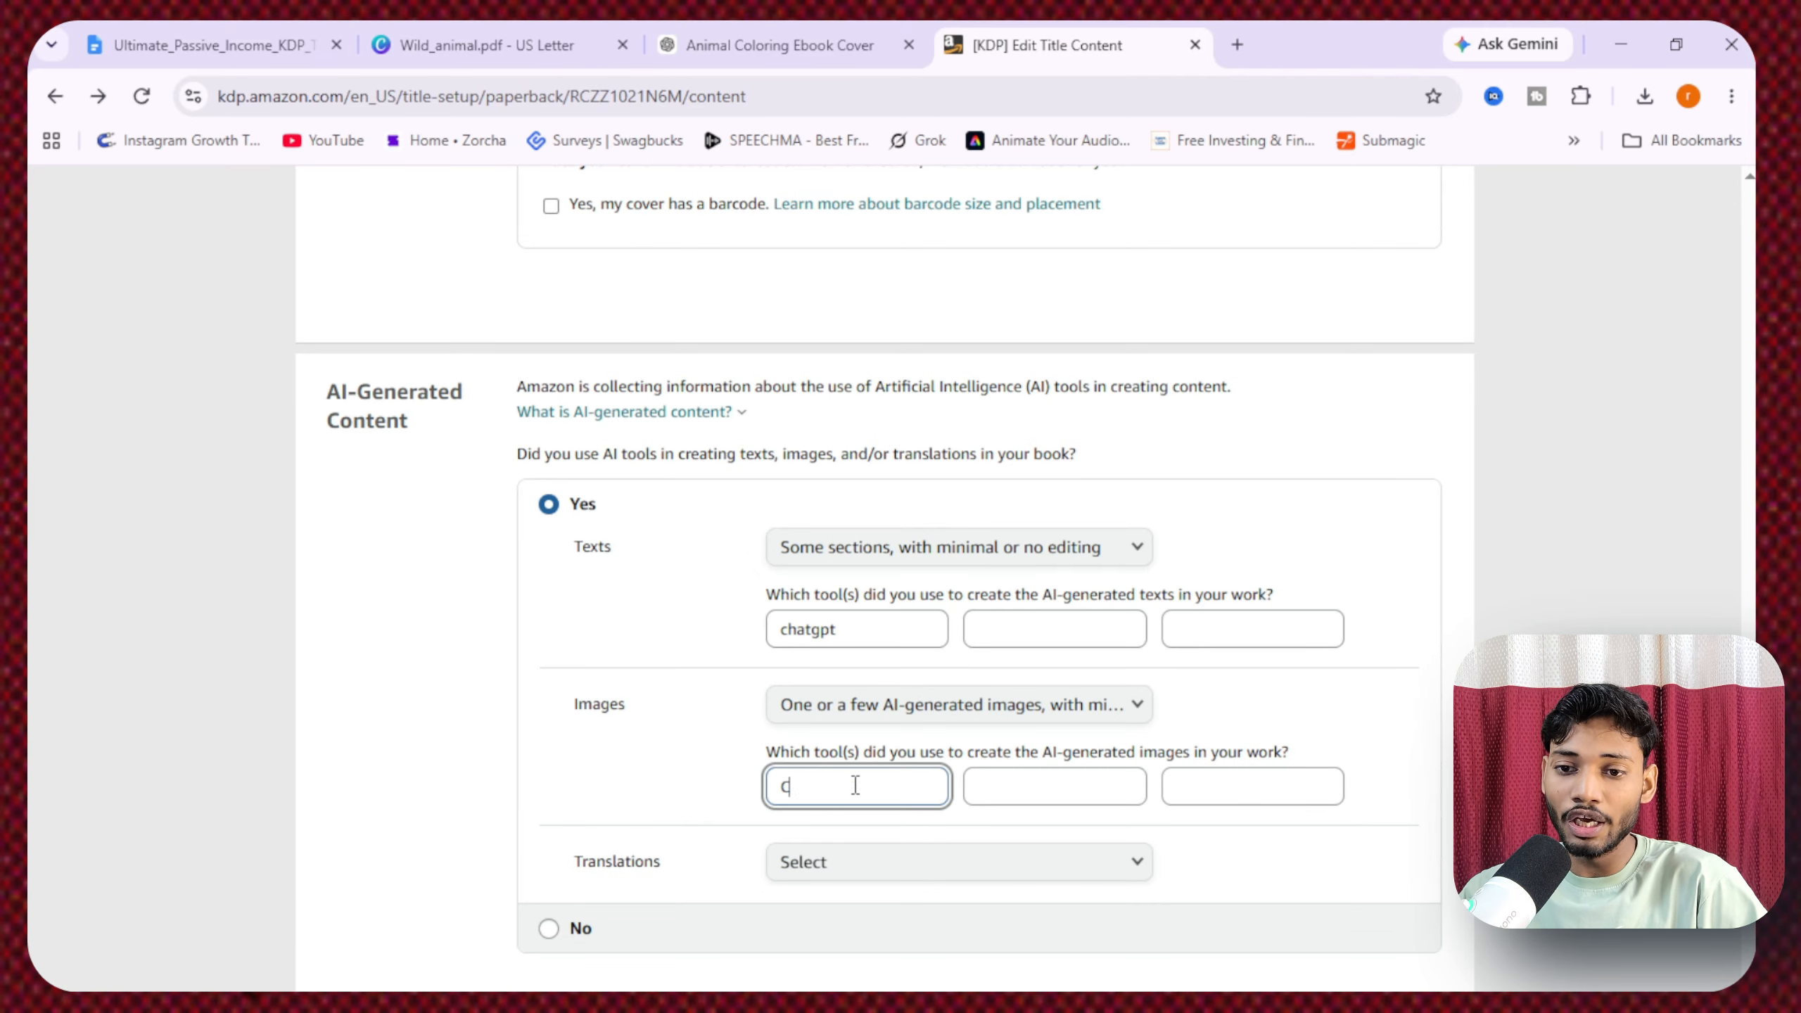
pyautogui.write('hatgpt')
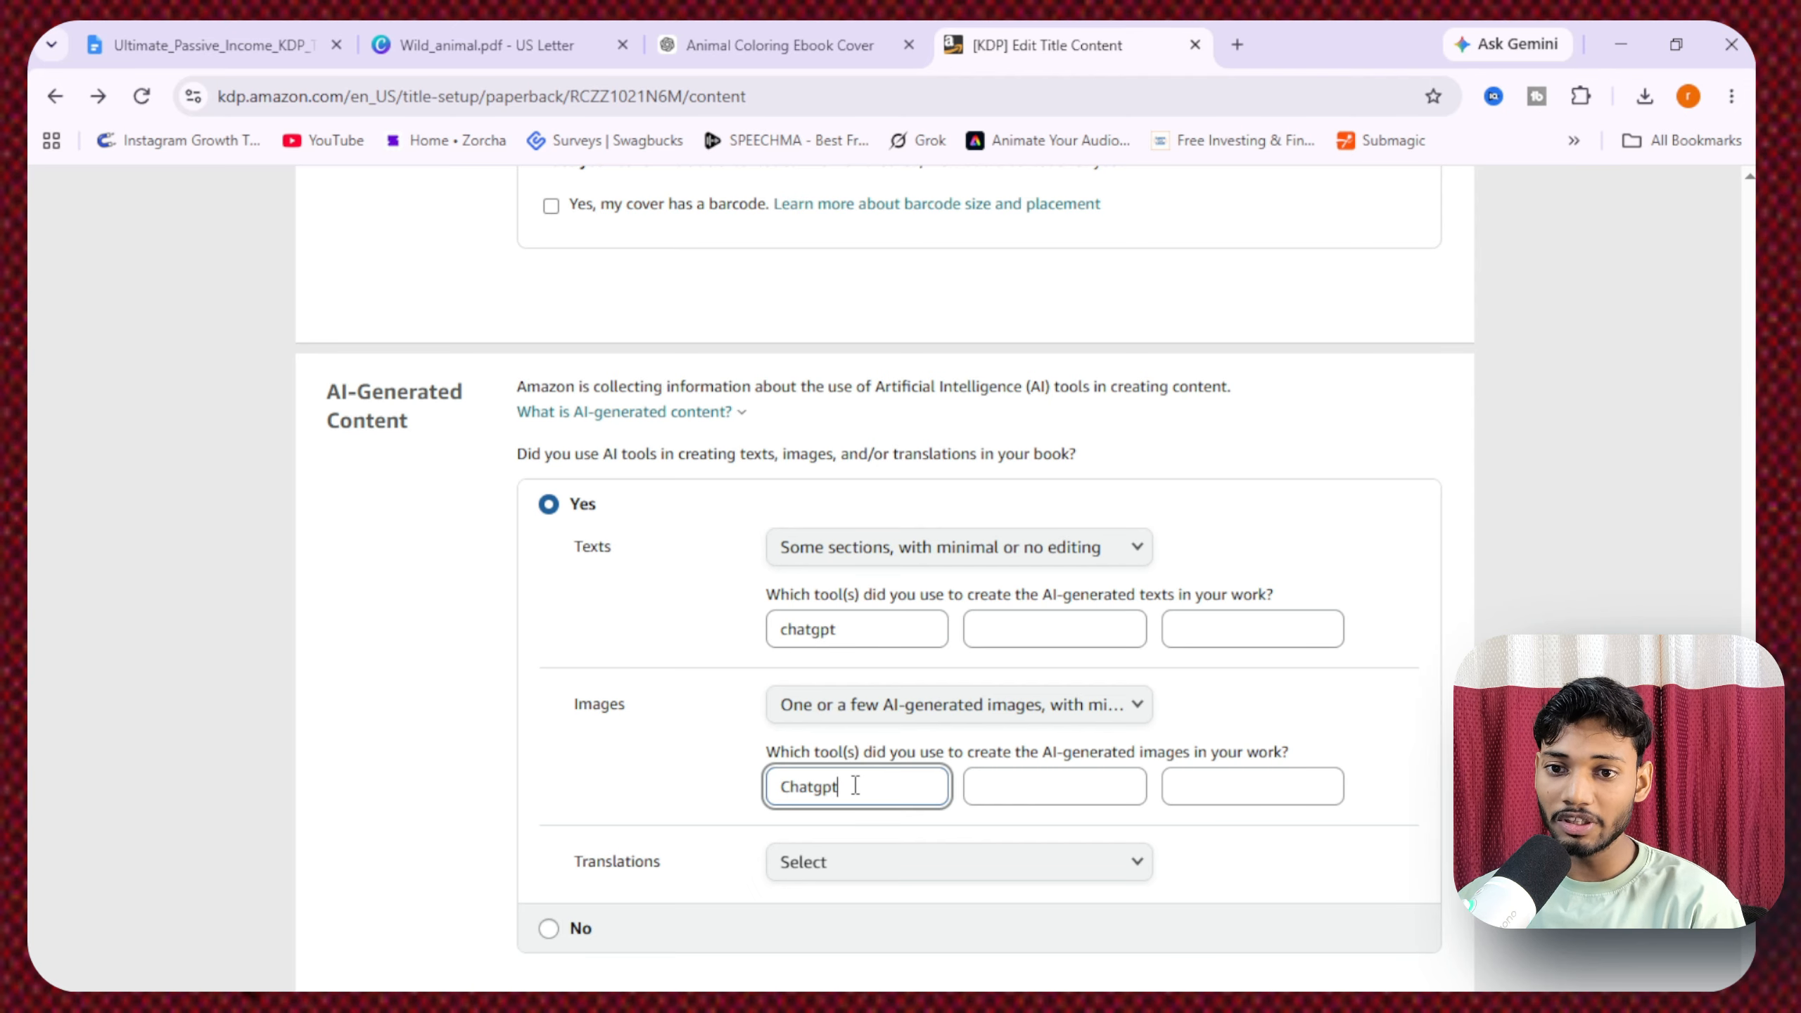
pyautogui.click(642, 788)
# - Launch the book previewer and page through the cover and the first interior spreads to check their layout
pyautogui.scroll(-5, 635, 787)
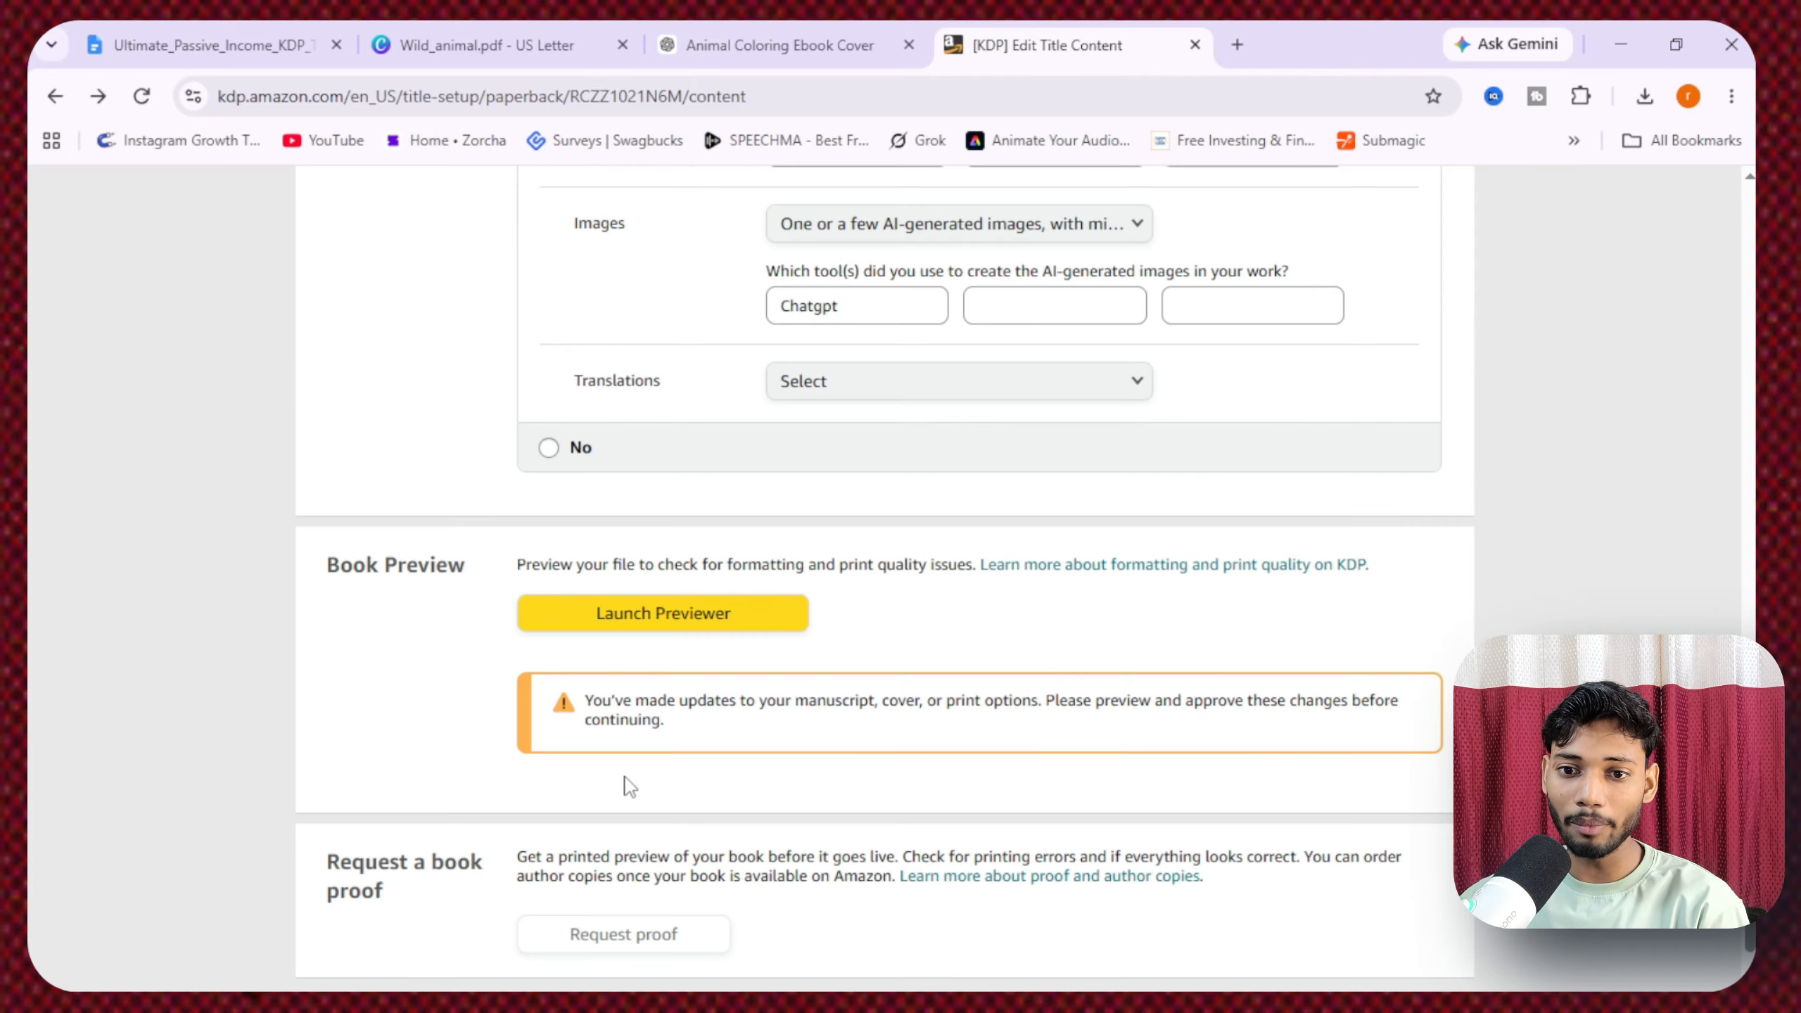
pyautogui.click(625, 614)
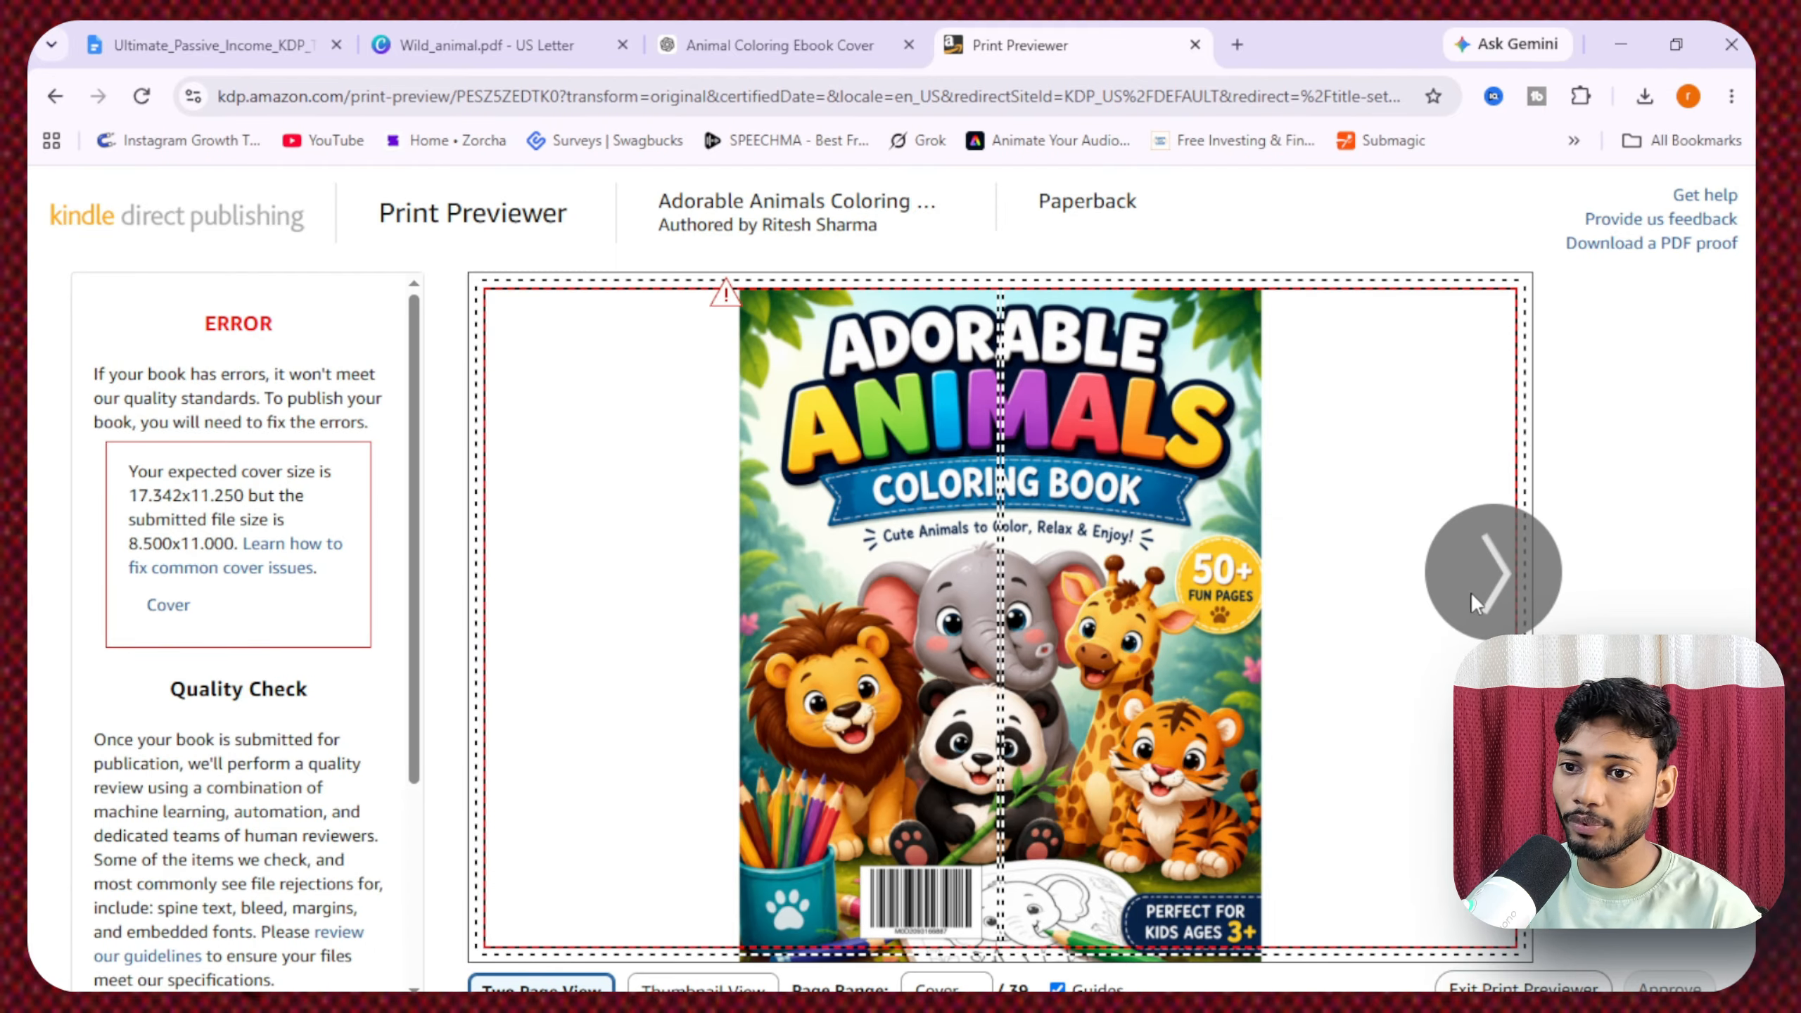
pyautogui.click(1495, 605)
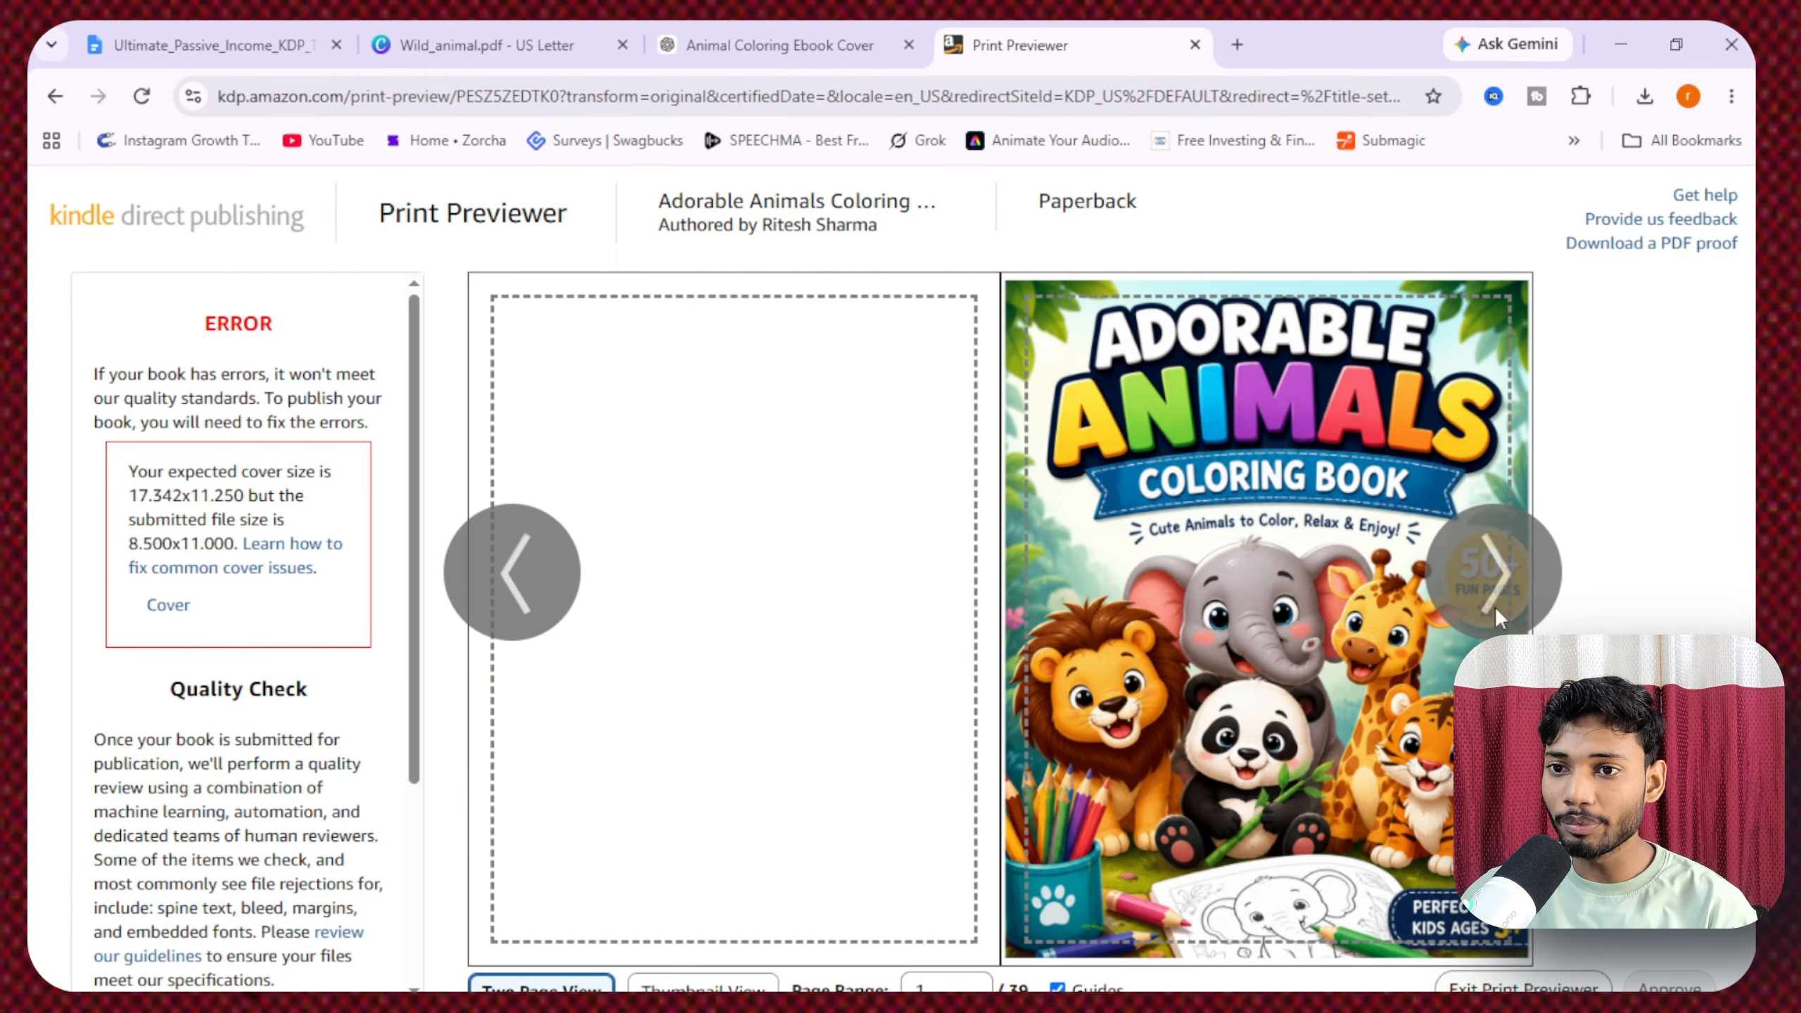
pyautogui.click(1496, 610)
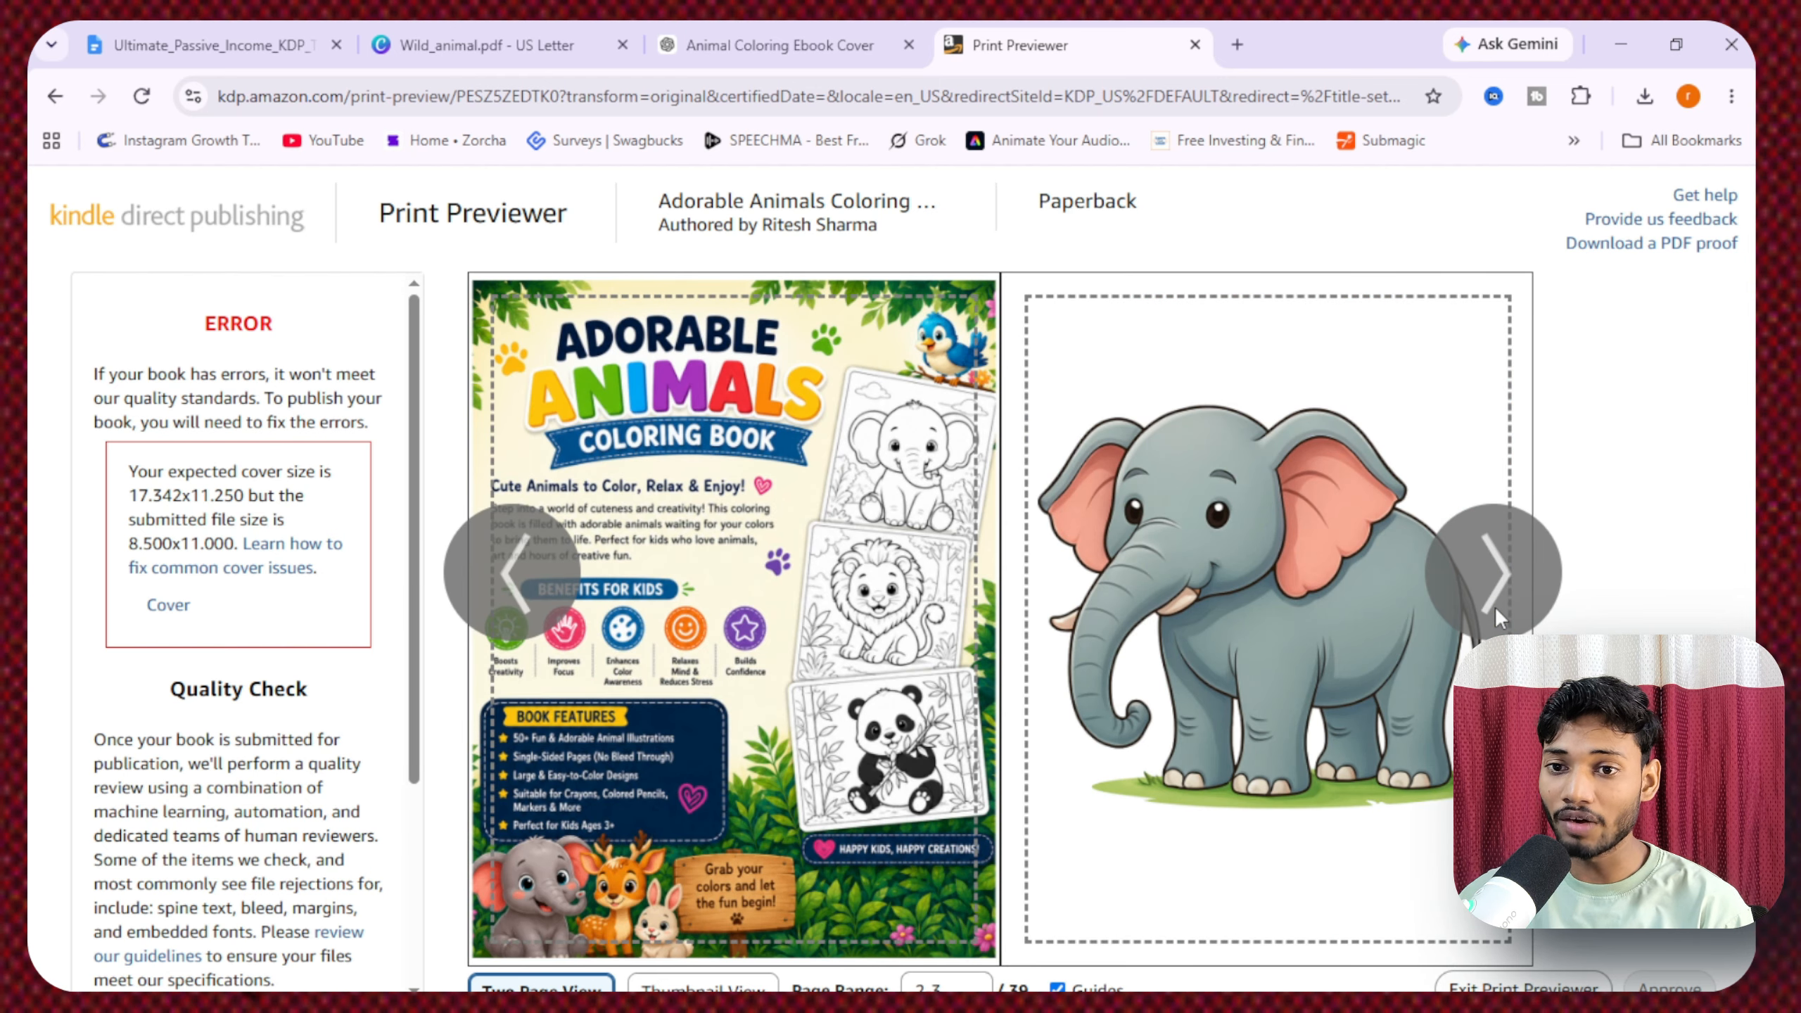
pyautogui.click(1495, 605)
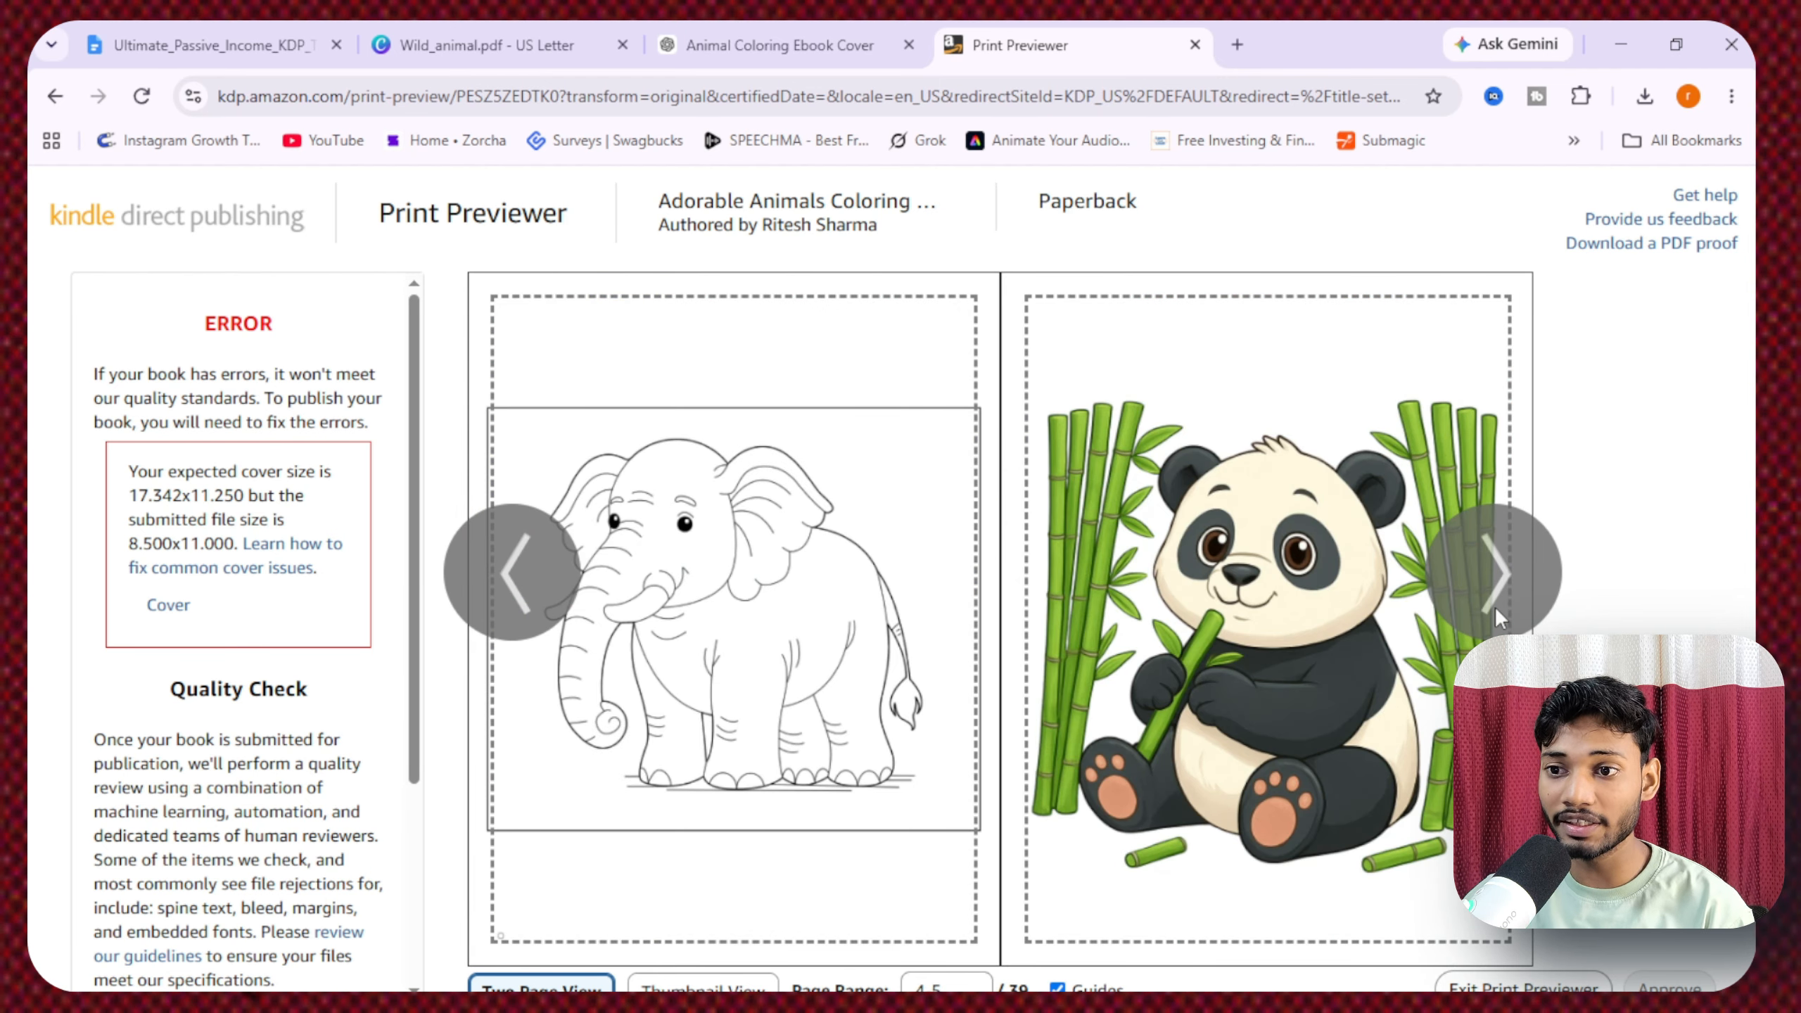
pyautogui.click(1494, 605)
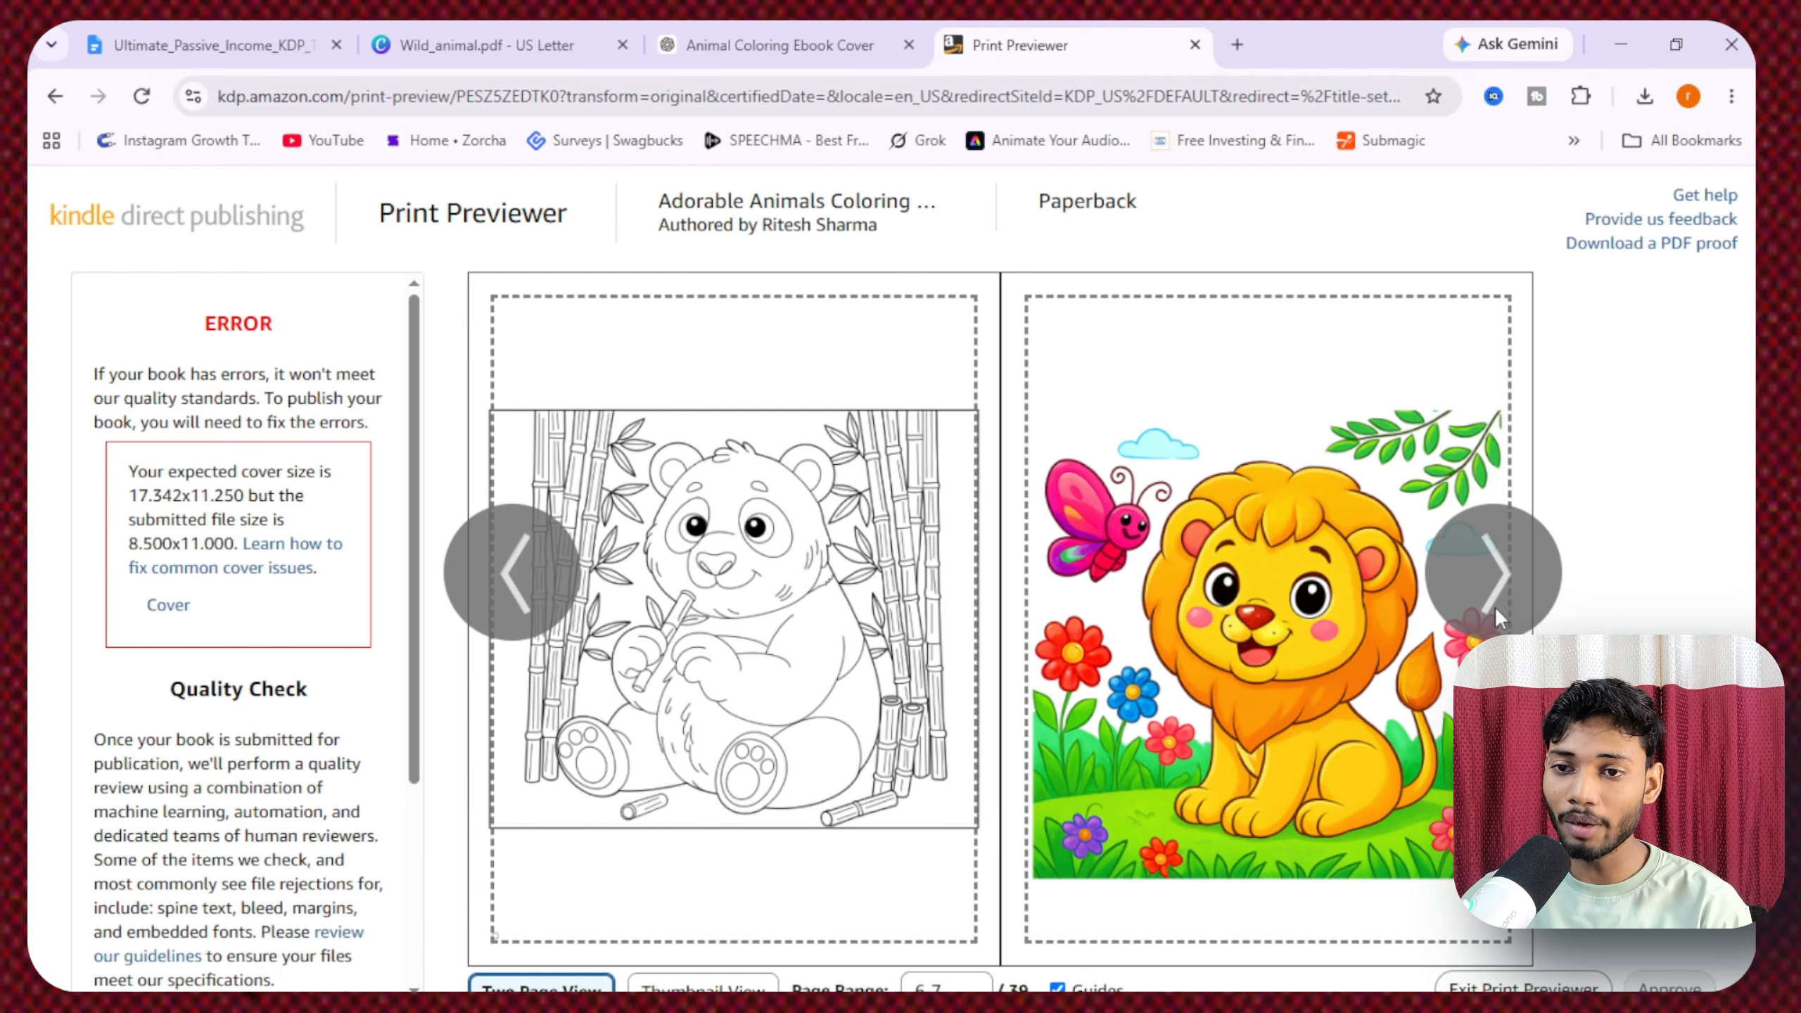
pyautogui.click(1494, 605)
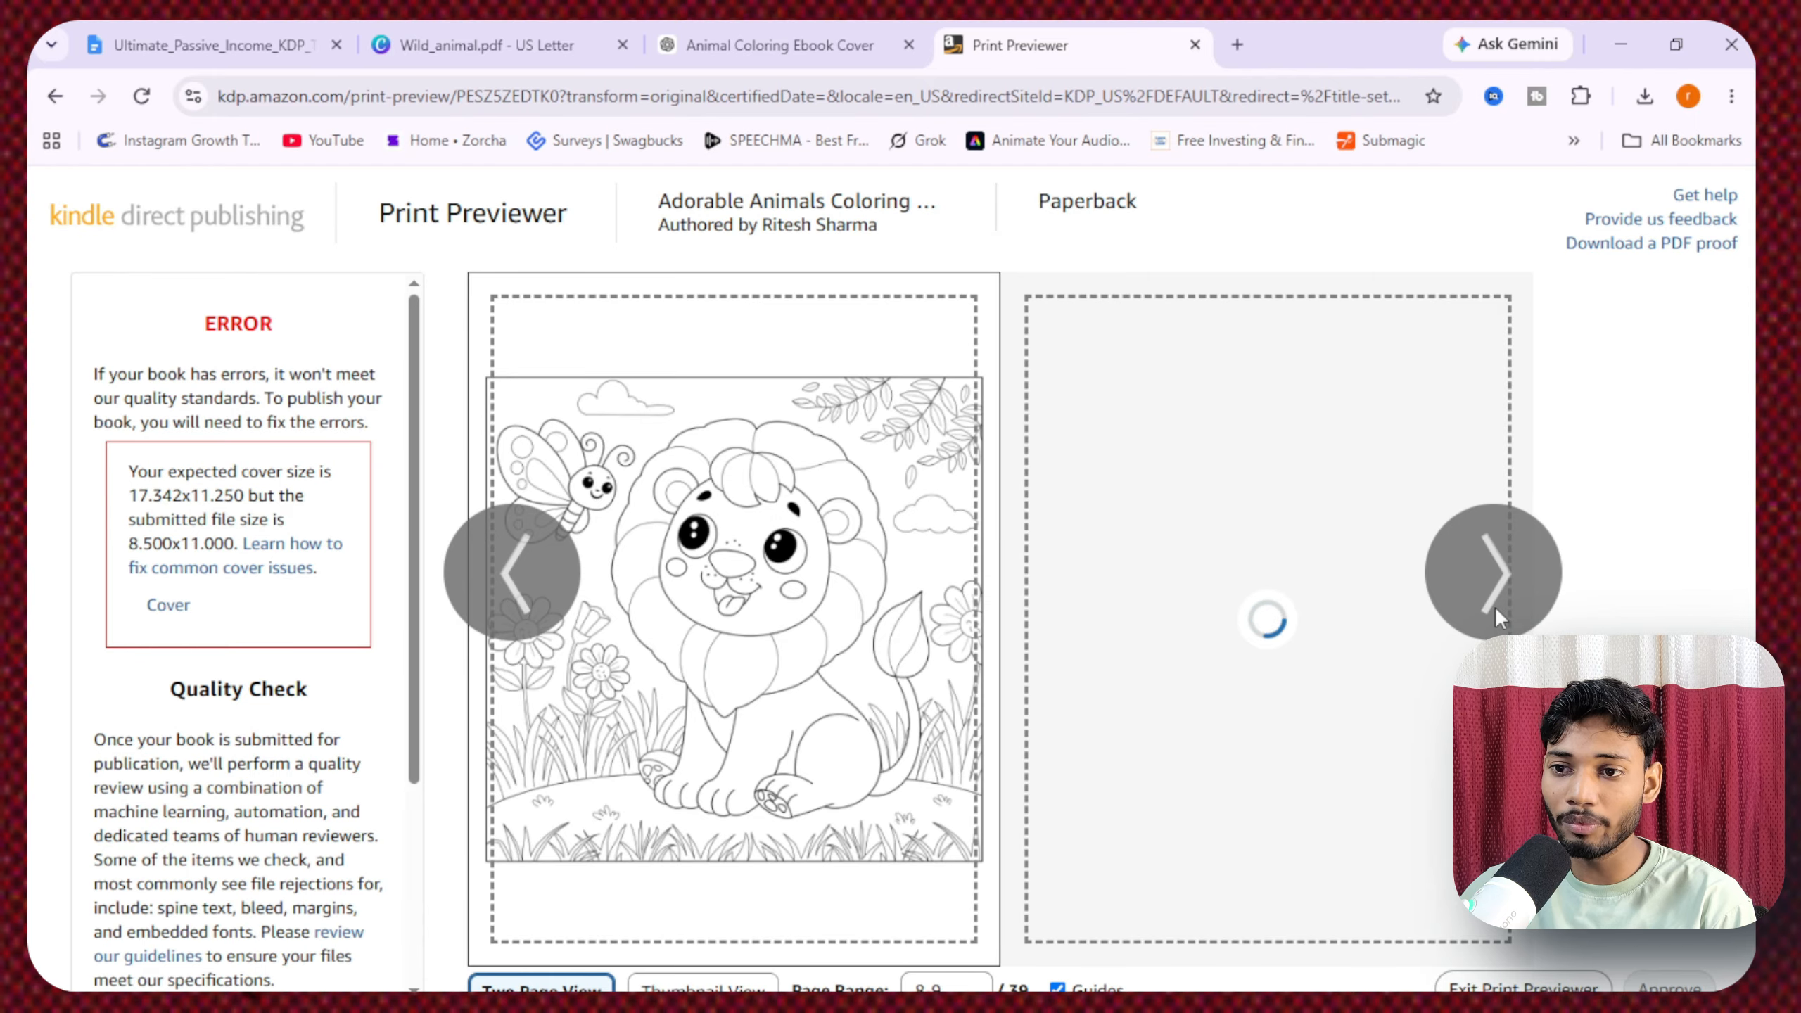
pyautogui.click(1489, 562)
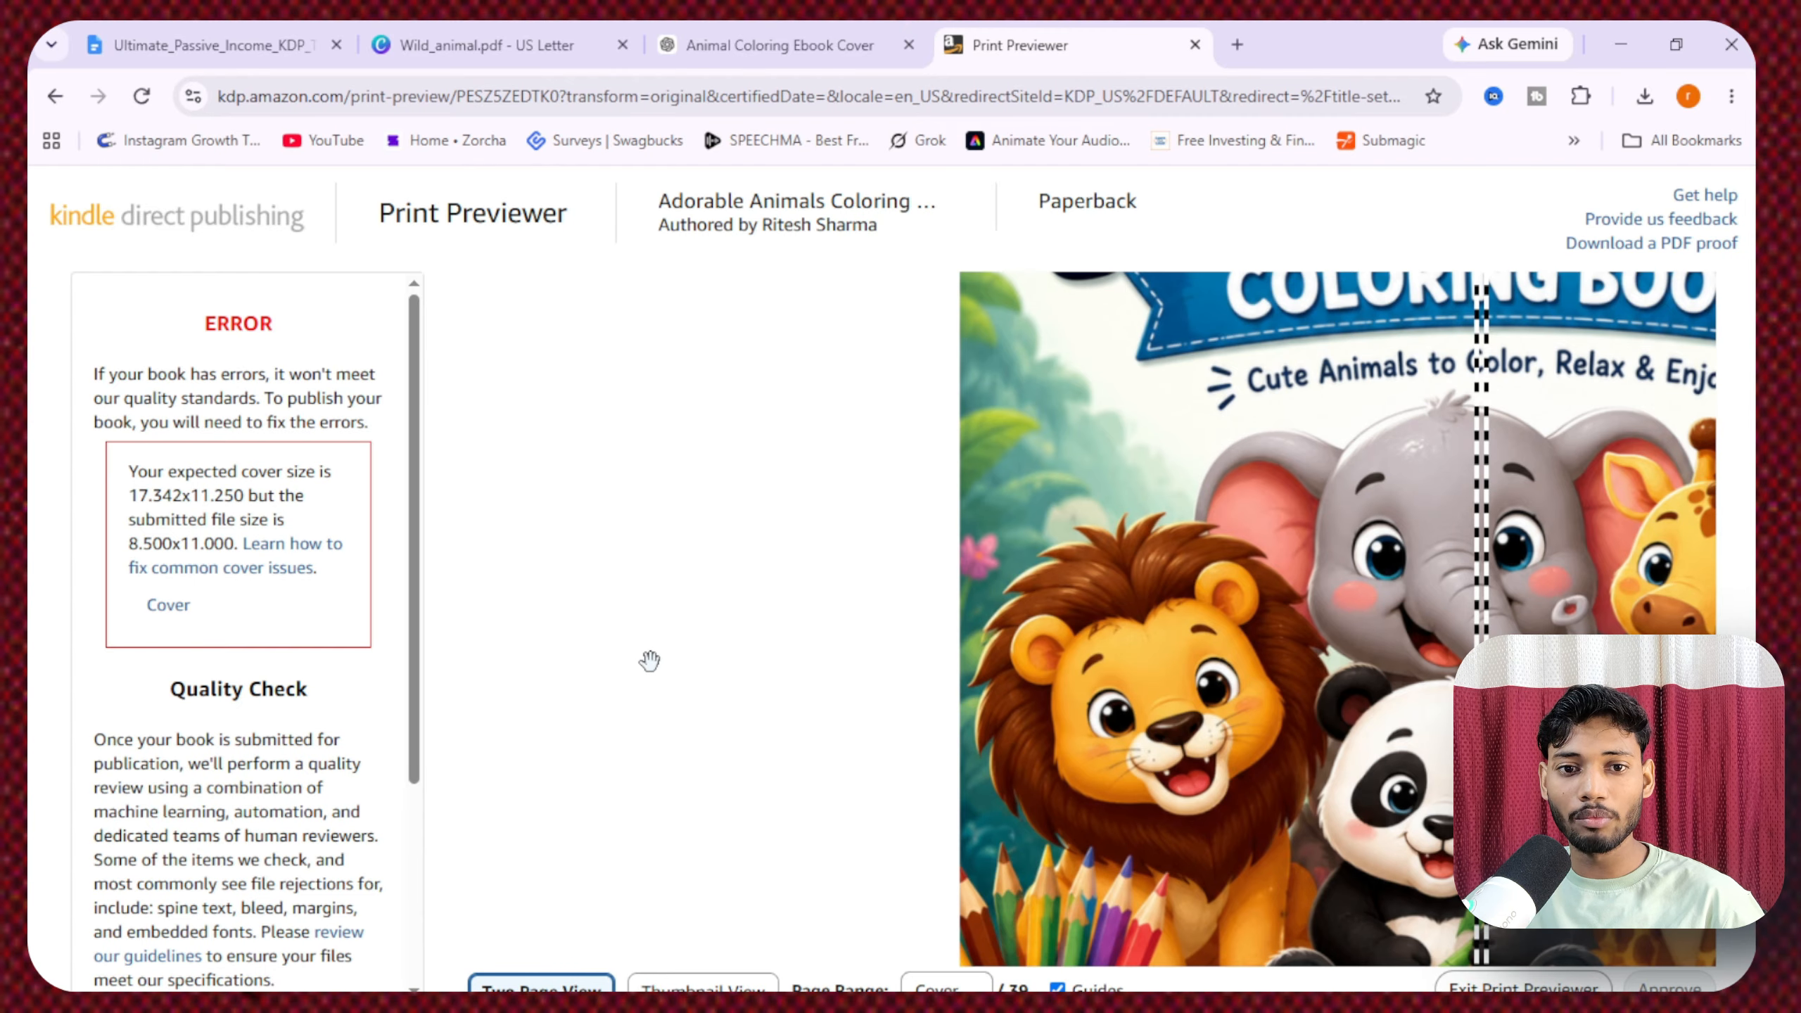
# - Zoom the cover preview back out and highlight the error text comparing expected and submitted cover sizes
pyautogui.click(650, 662)
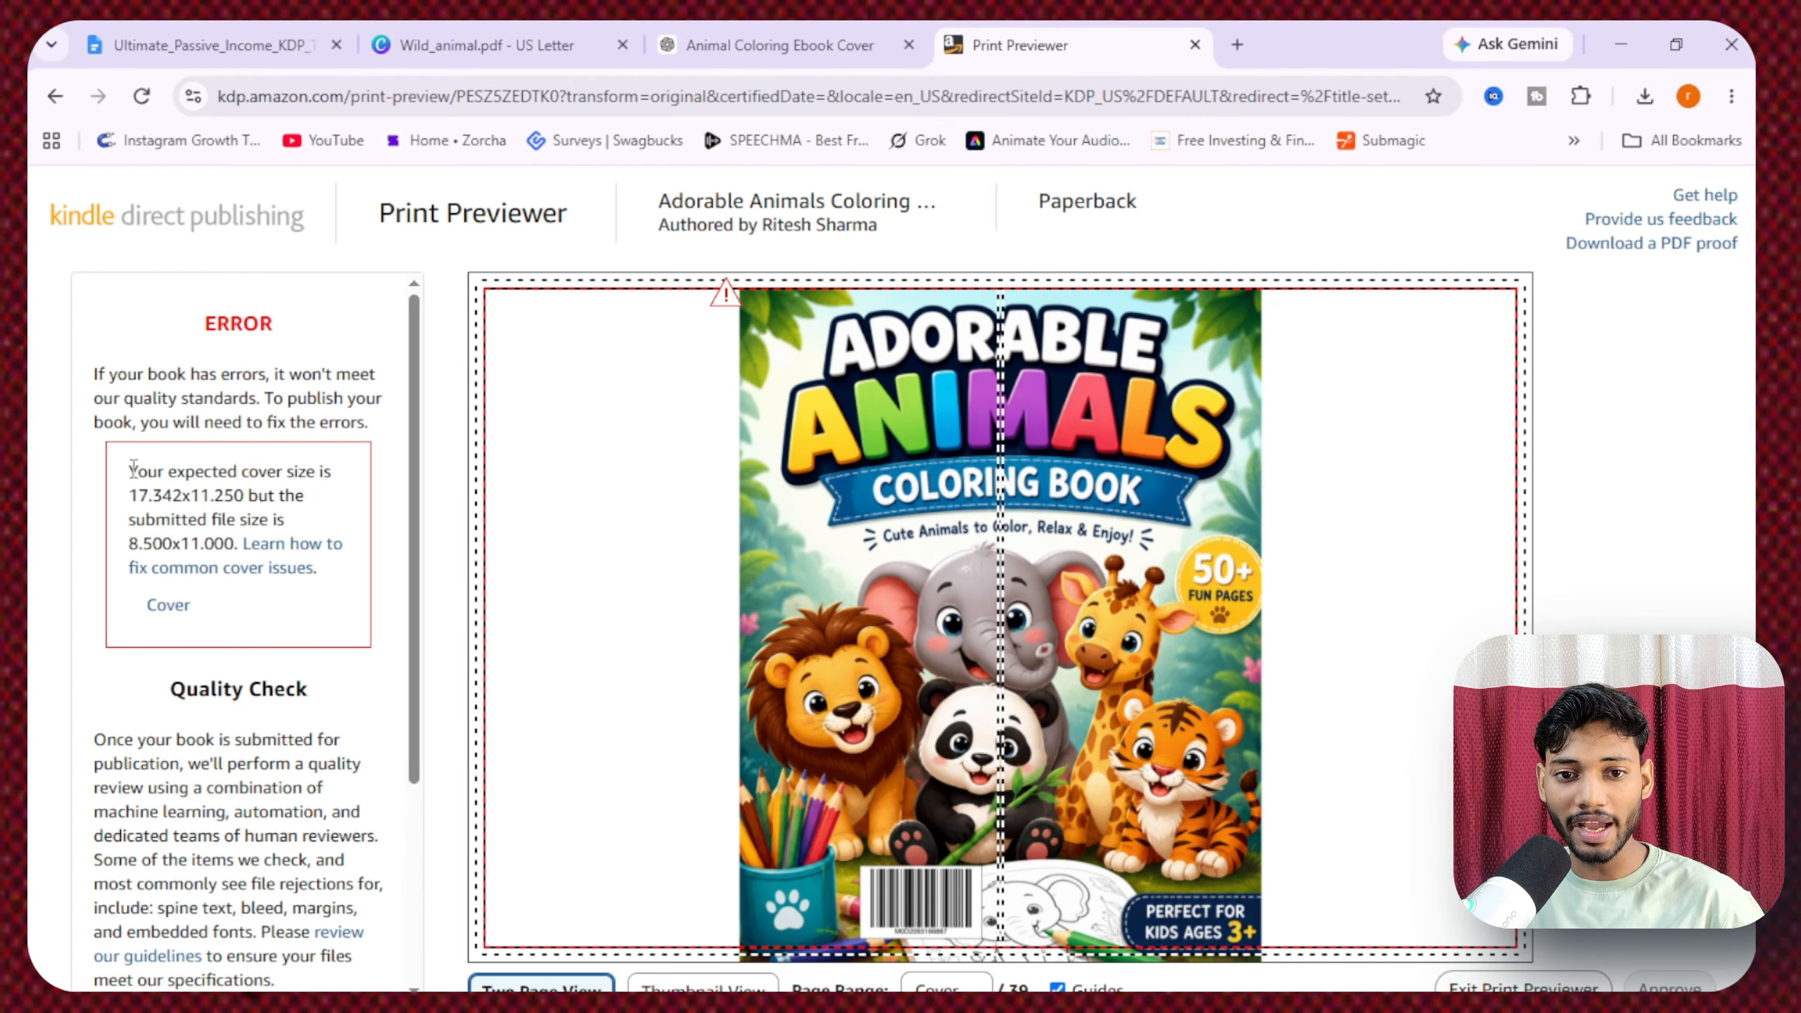
pyautogui.moveTo(132, 468); pyautogui.dragTo(248, 553)
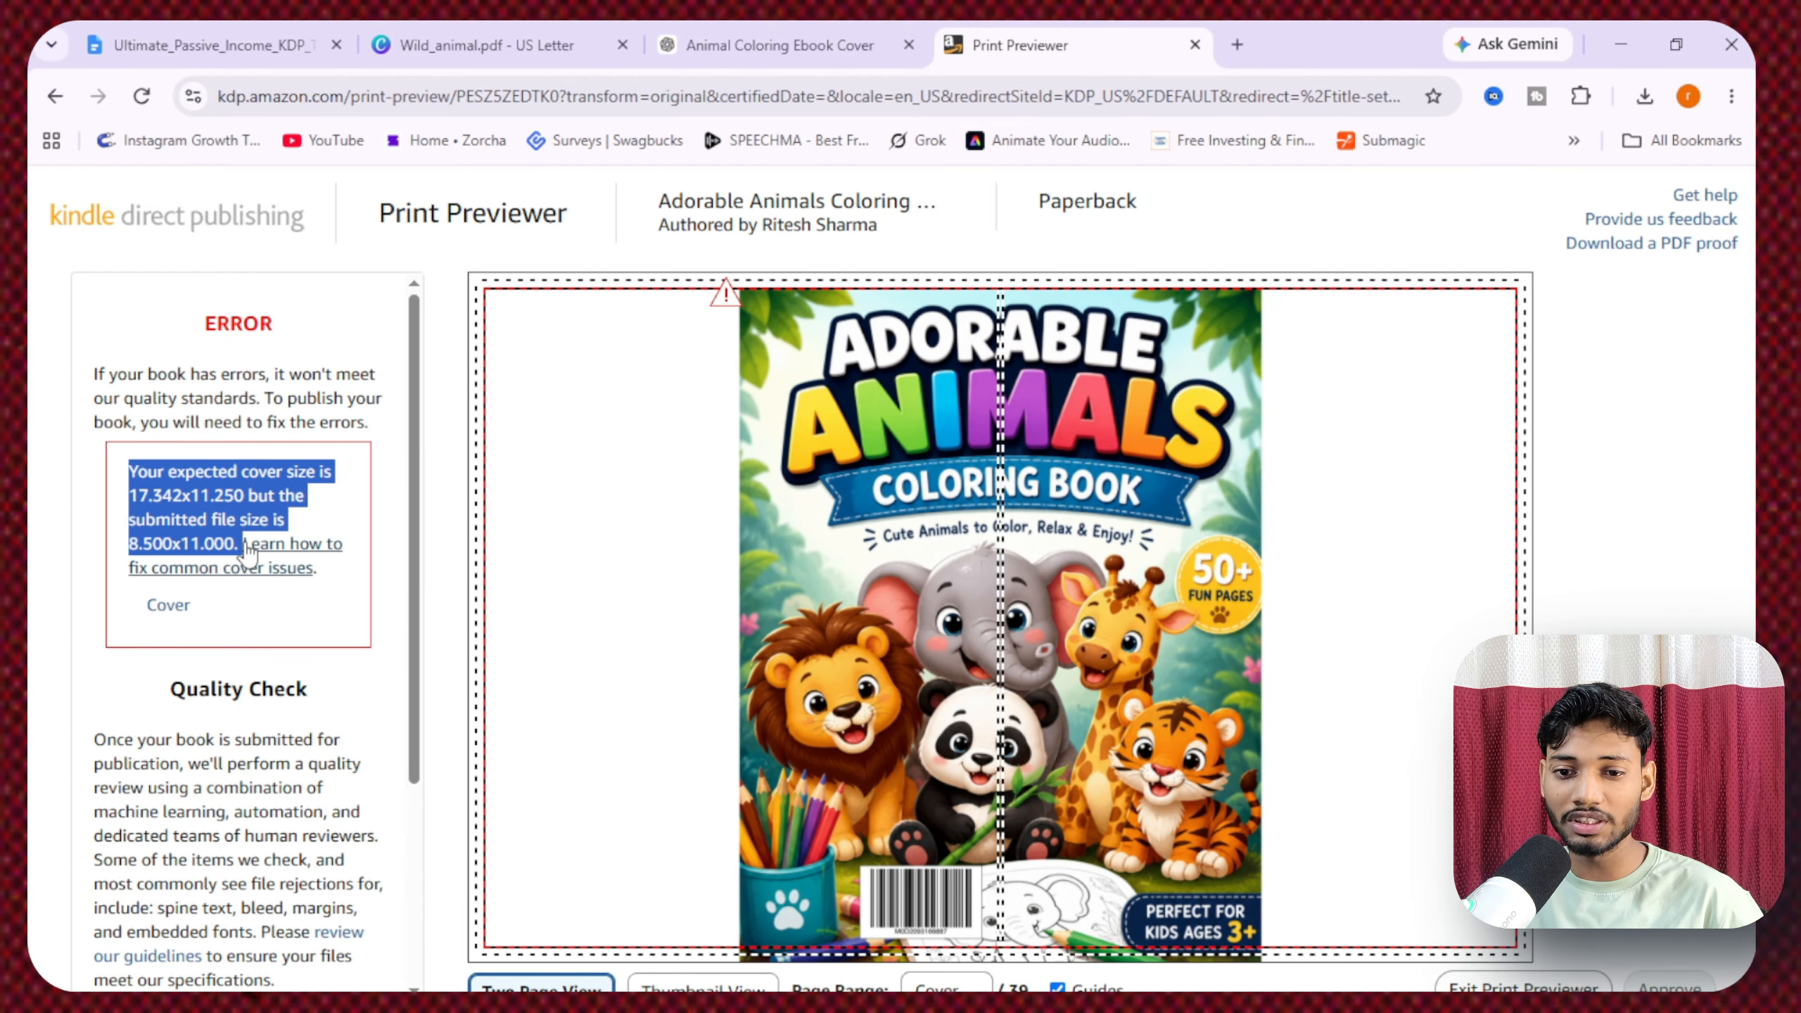
# - Switch to the ChatGPT coloring book conversation and examine the generated wrap cover with back, spine and front
pyautogui.click(780, 45)
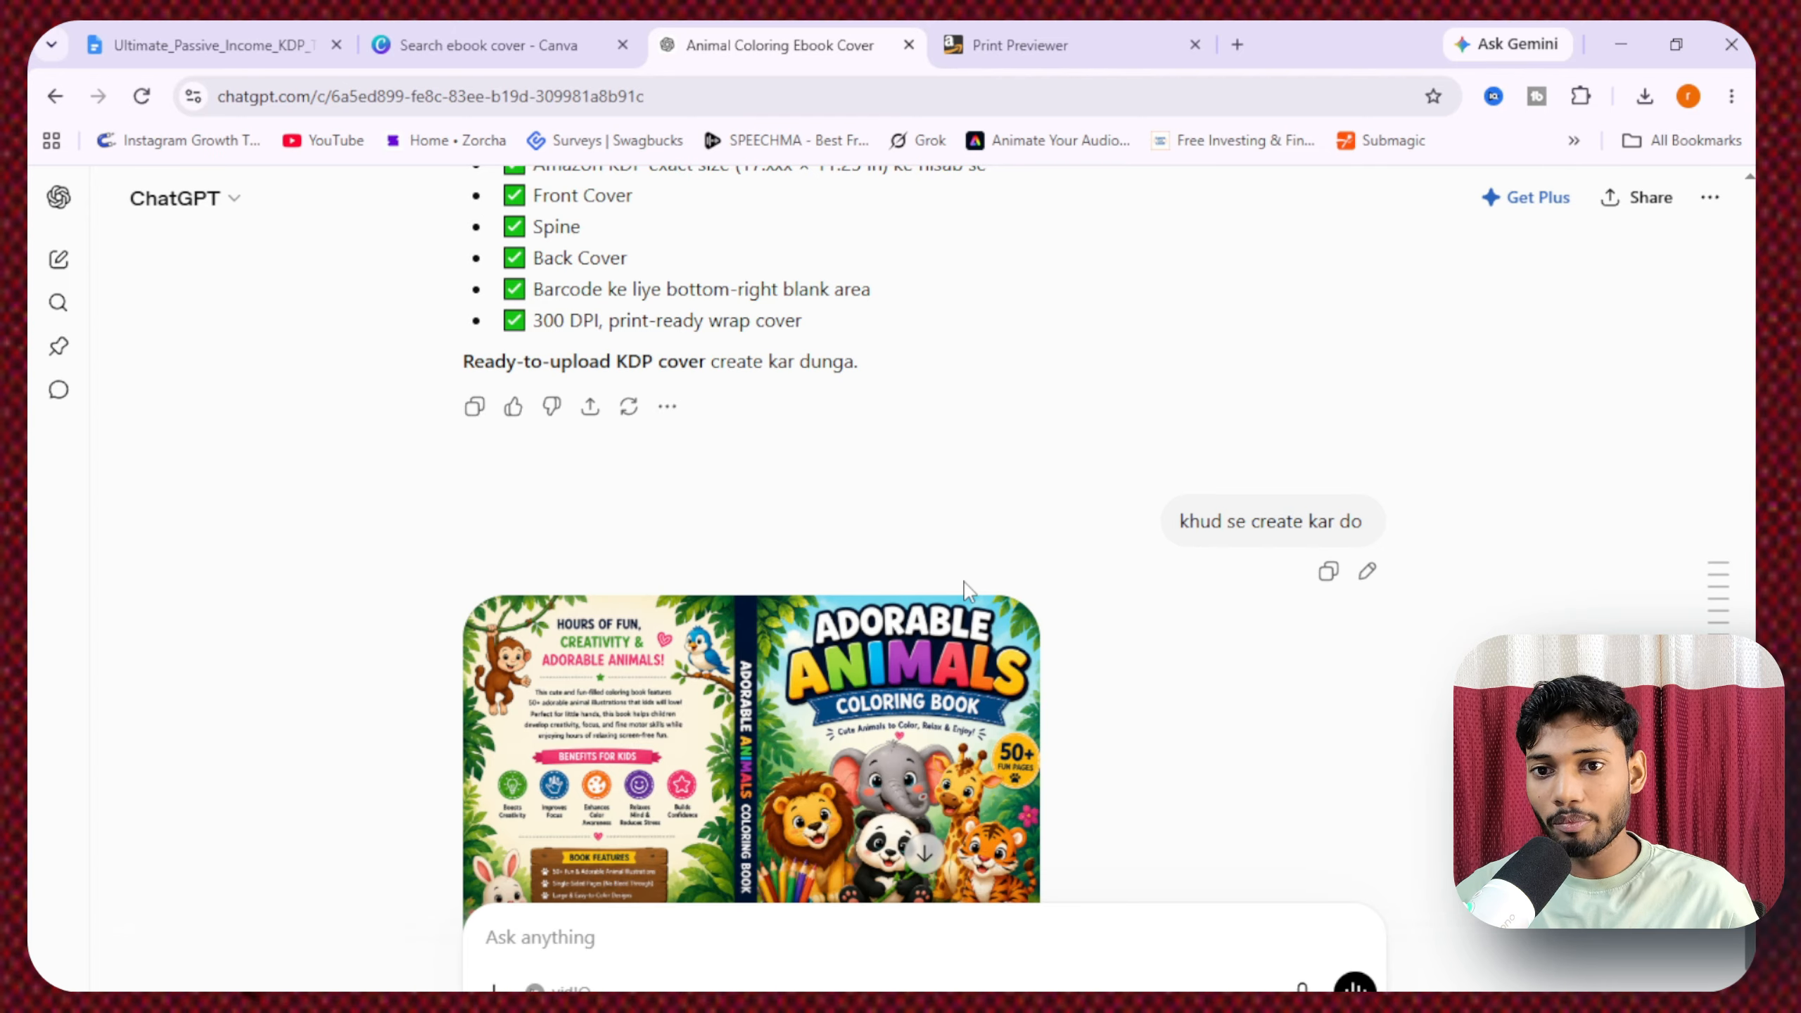
pyautogui.scroll(-2, 914, 621)
pyautogui.scroll(-2, 752, 653)
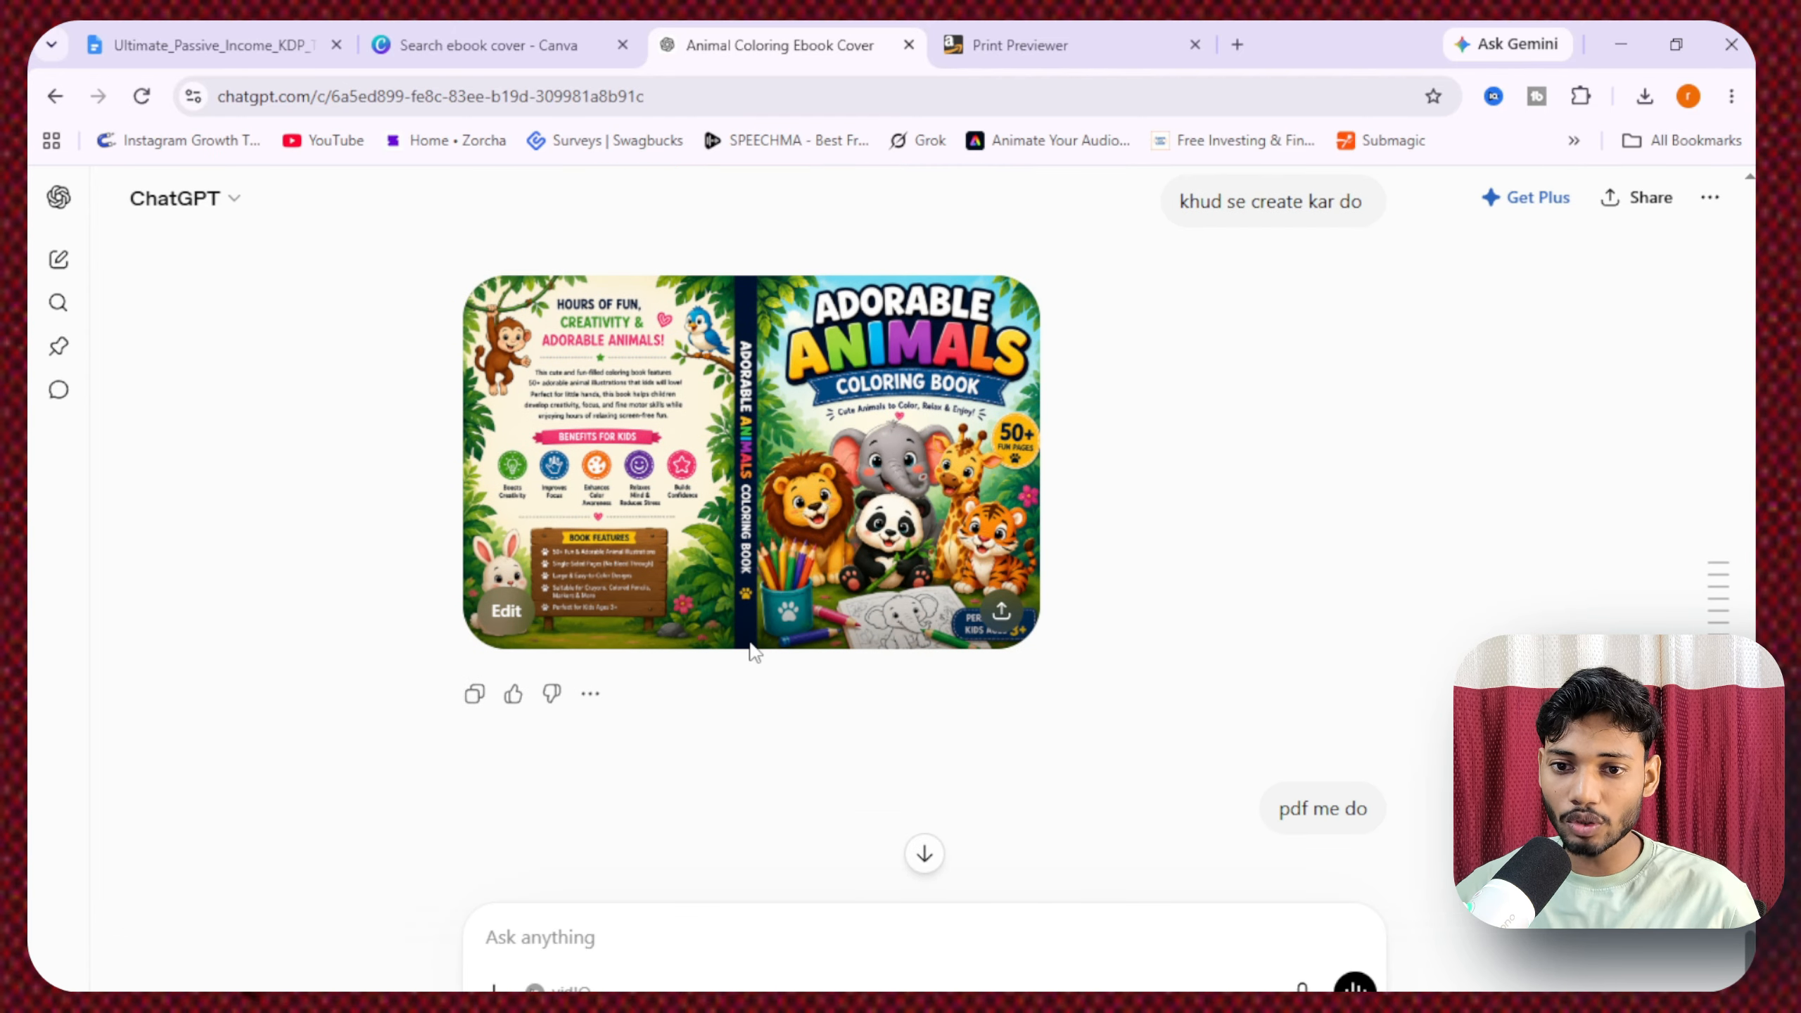
# - Return from ChatGPT to the KDP Print Previewer, check the wrap cover and first interior pages, and approve the book proof
pyautogui.scroll(-4, 751, 653)
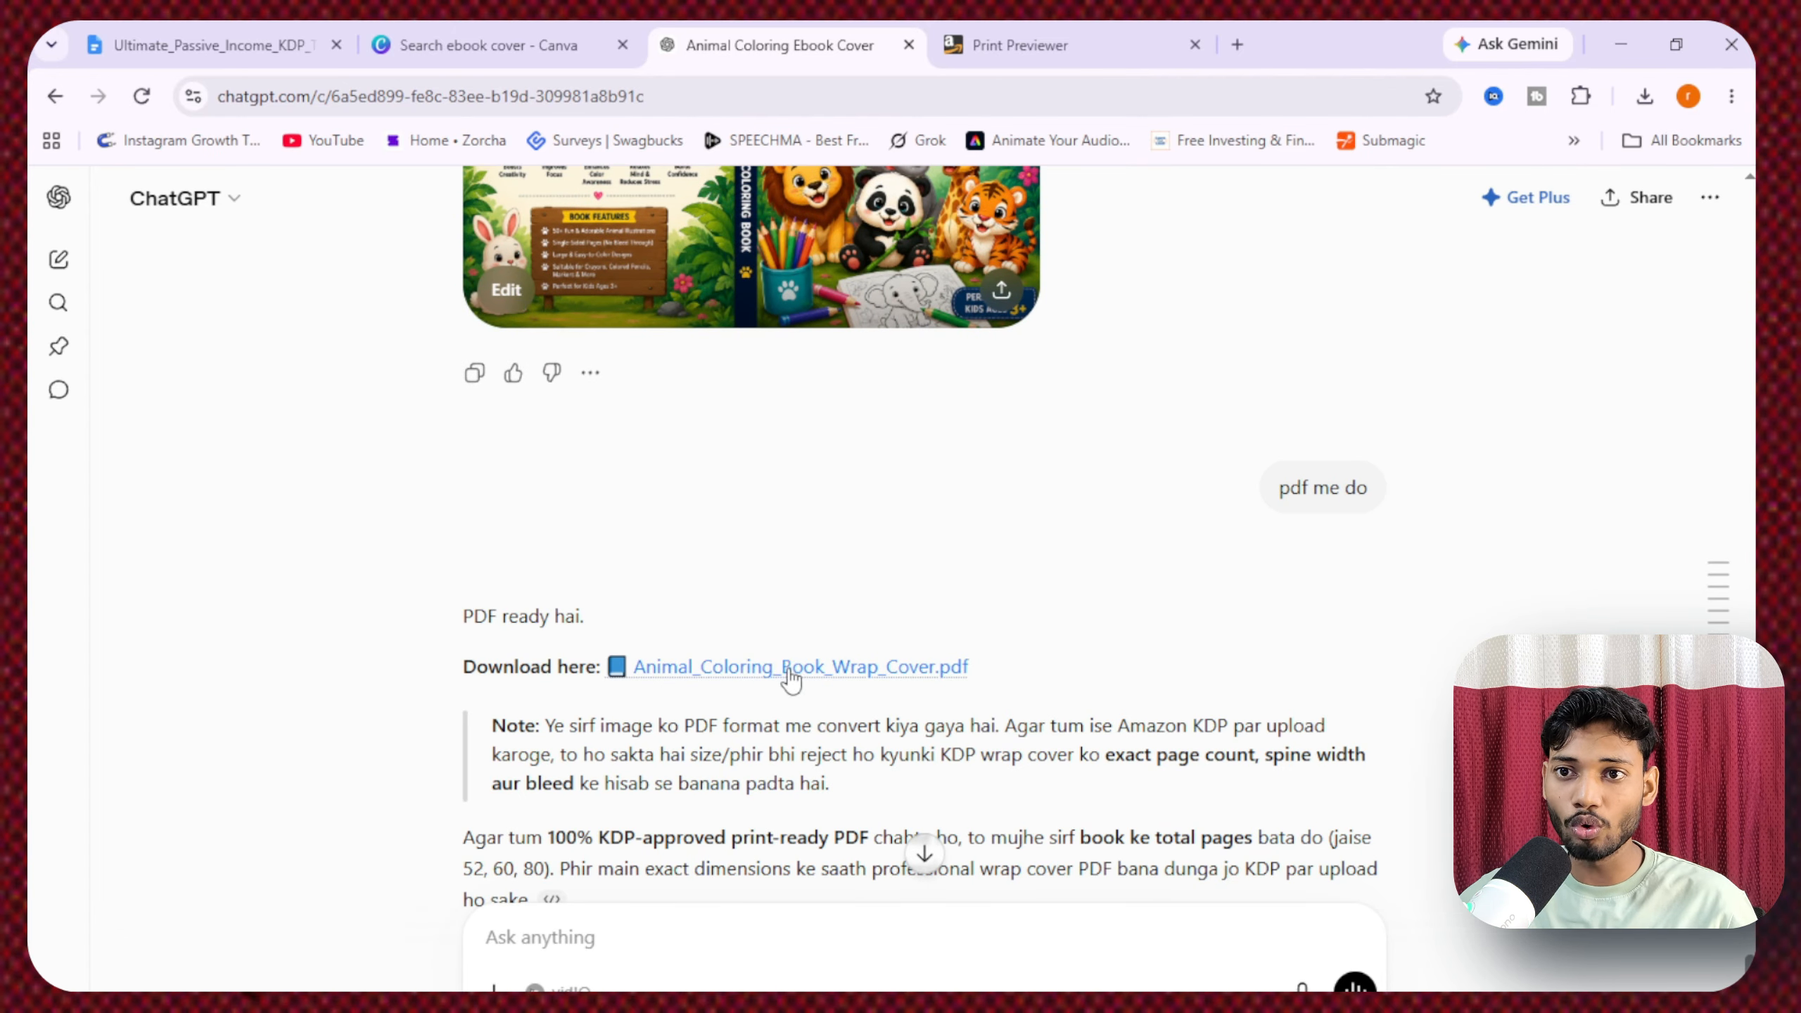
pyautogui.click(1050, 31)
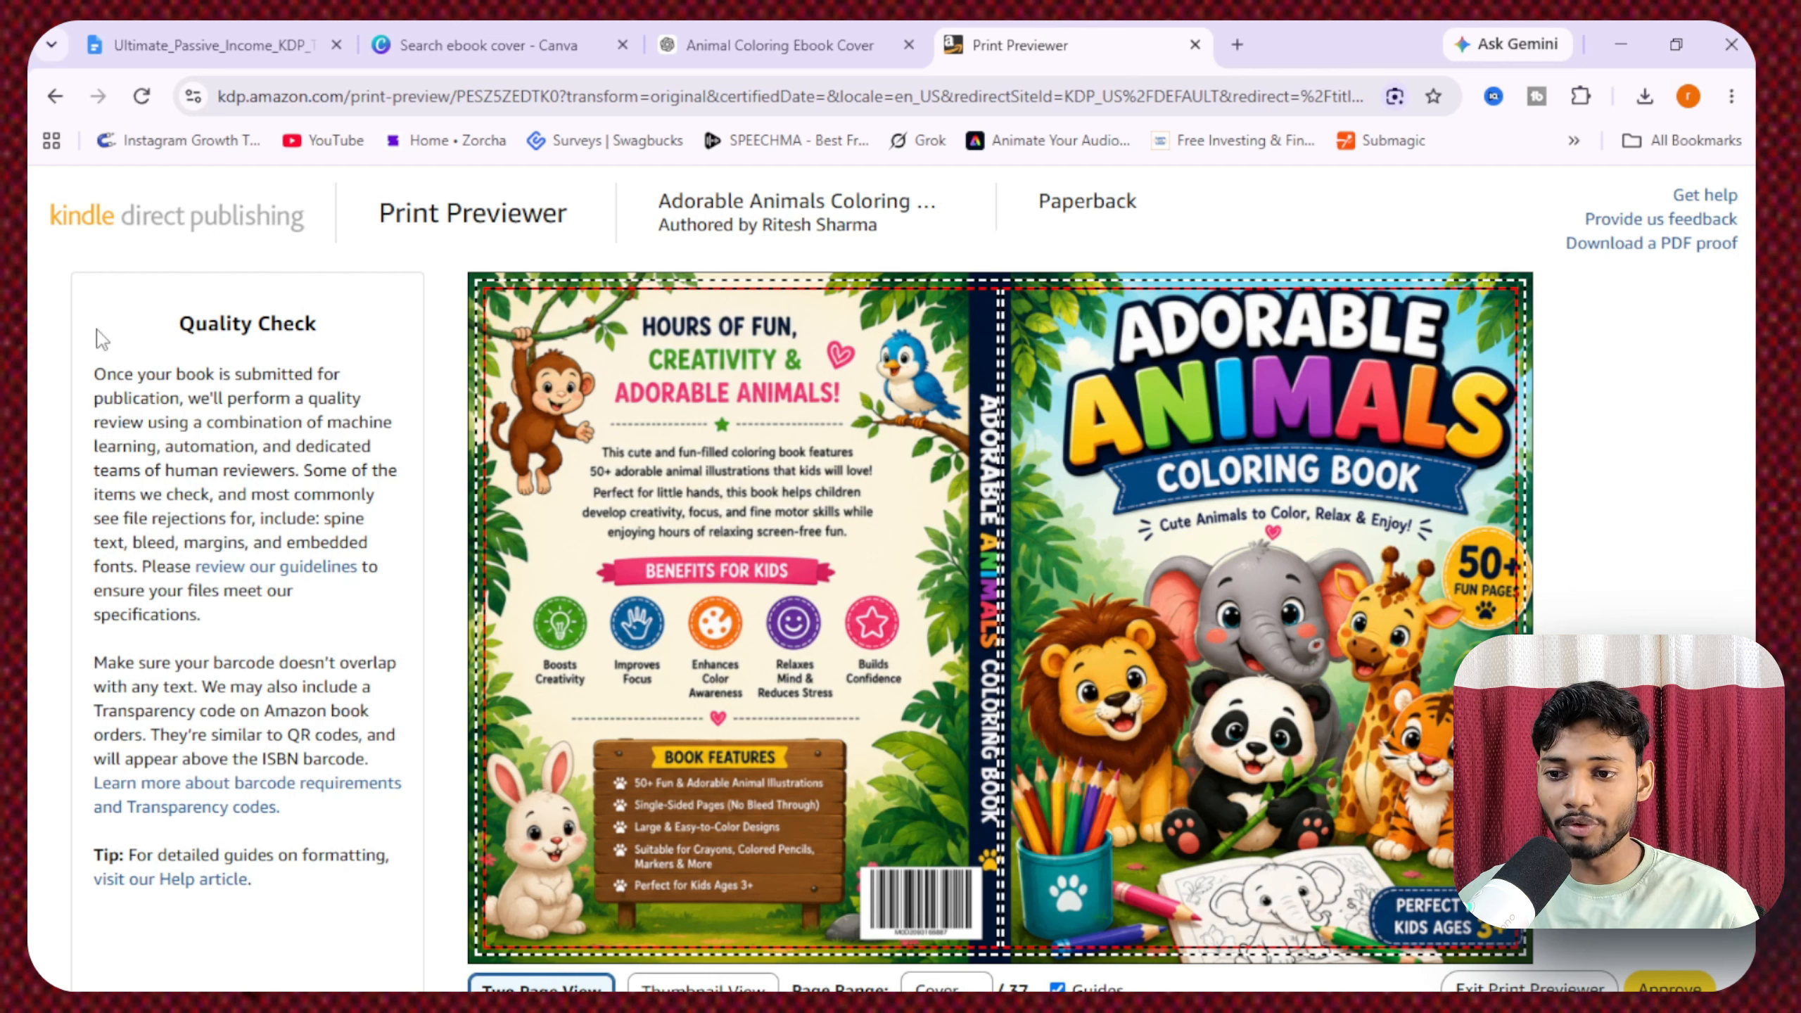
pyautogui.moveTo(177, 324); pyautogui.dragTo(328, 319)
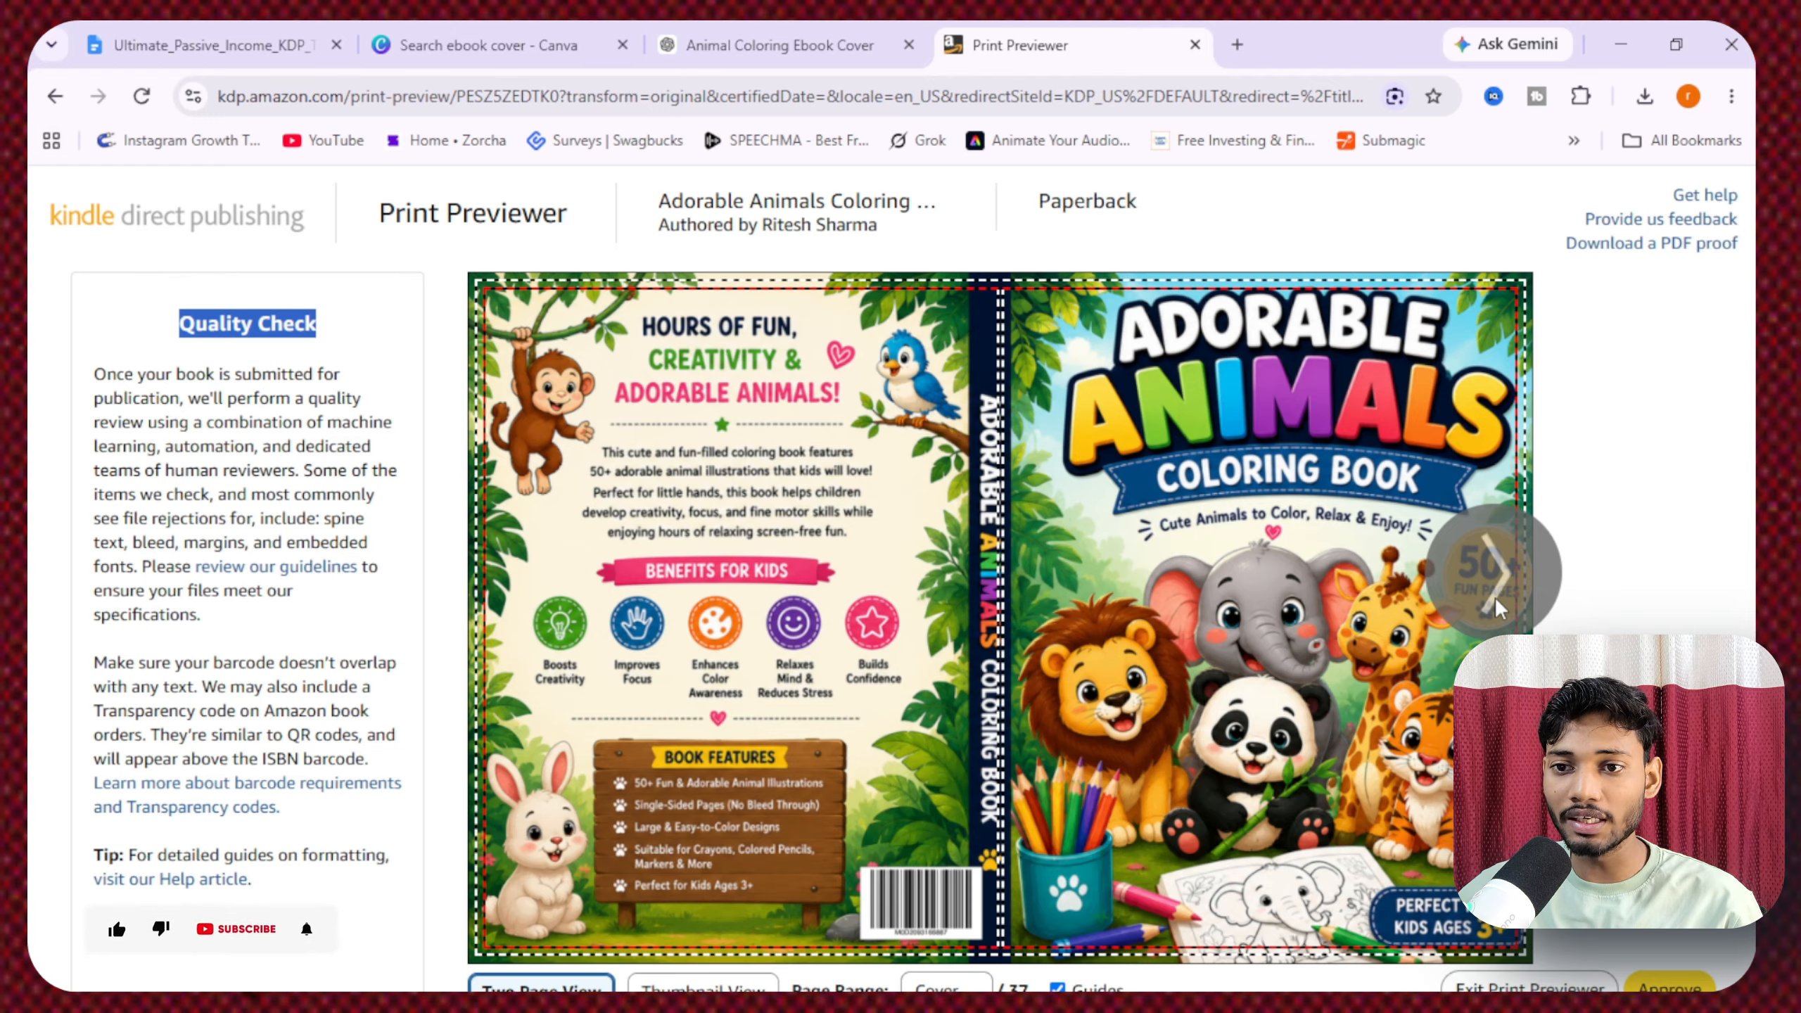
pyautogui.click(1497, 601)
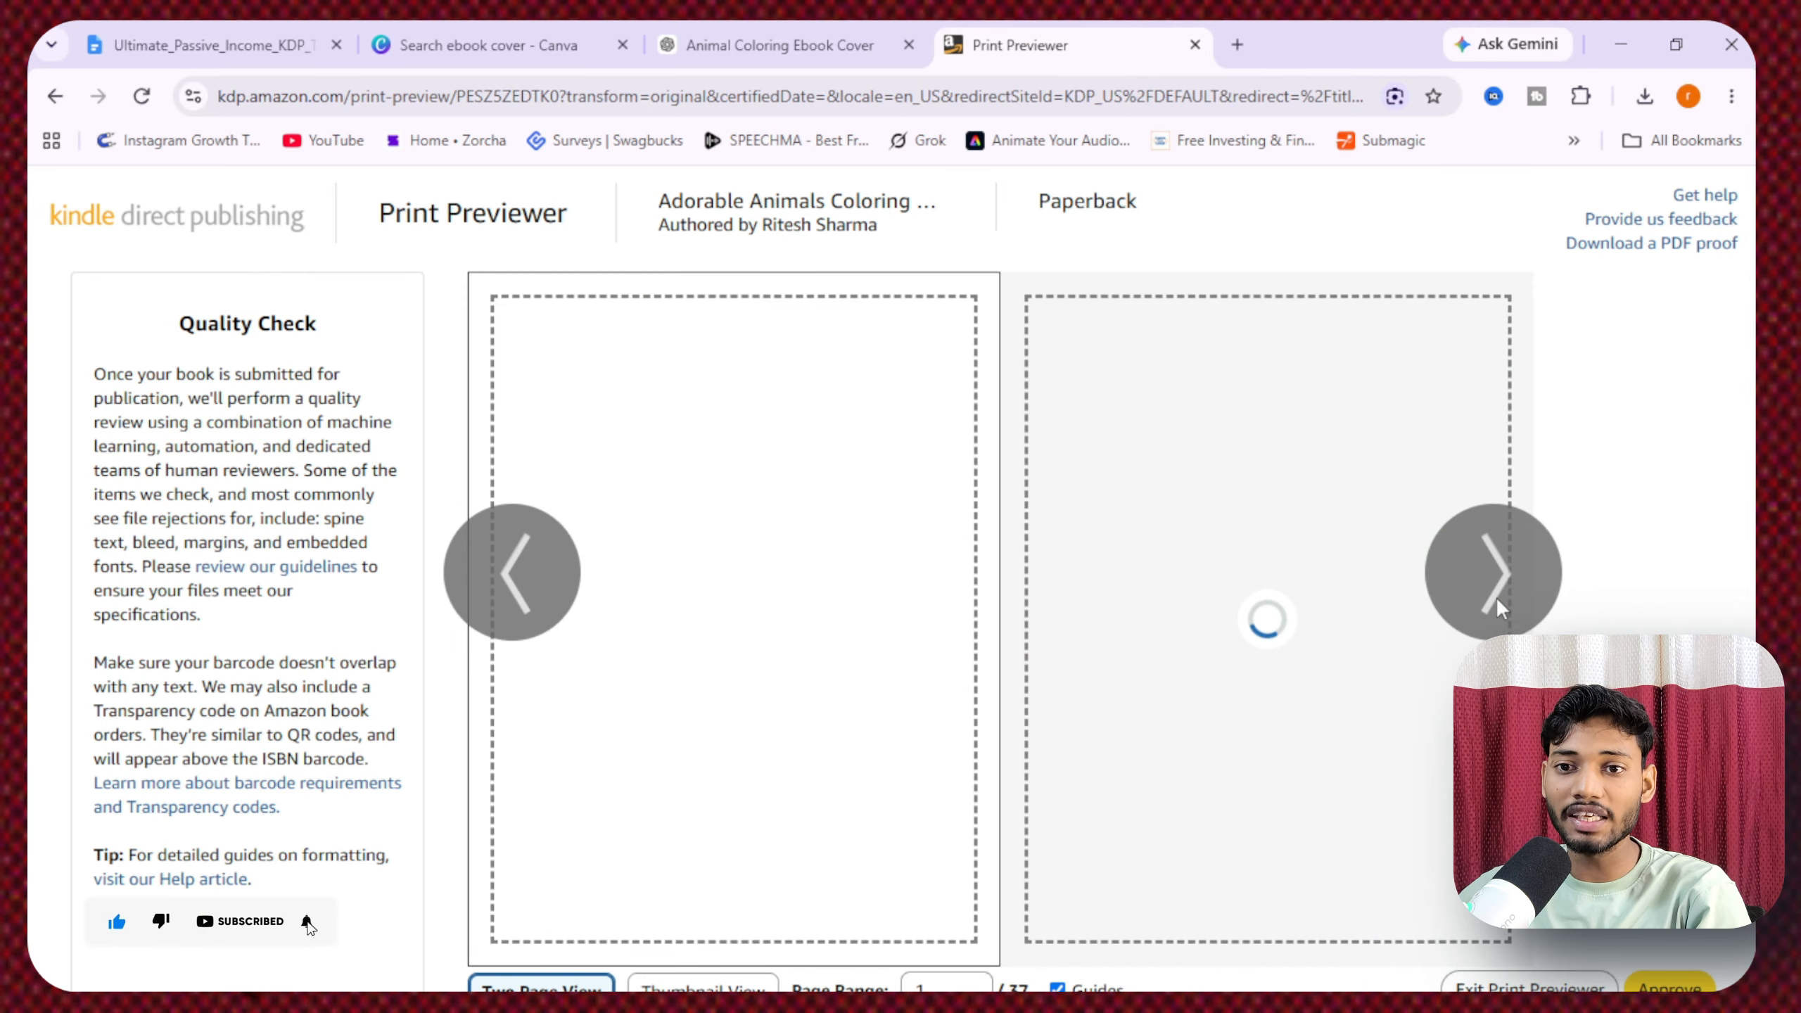
pyautogui.click(1647, 988)
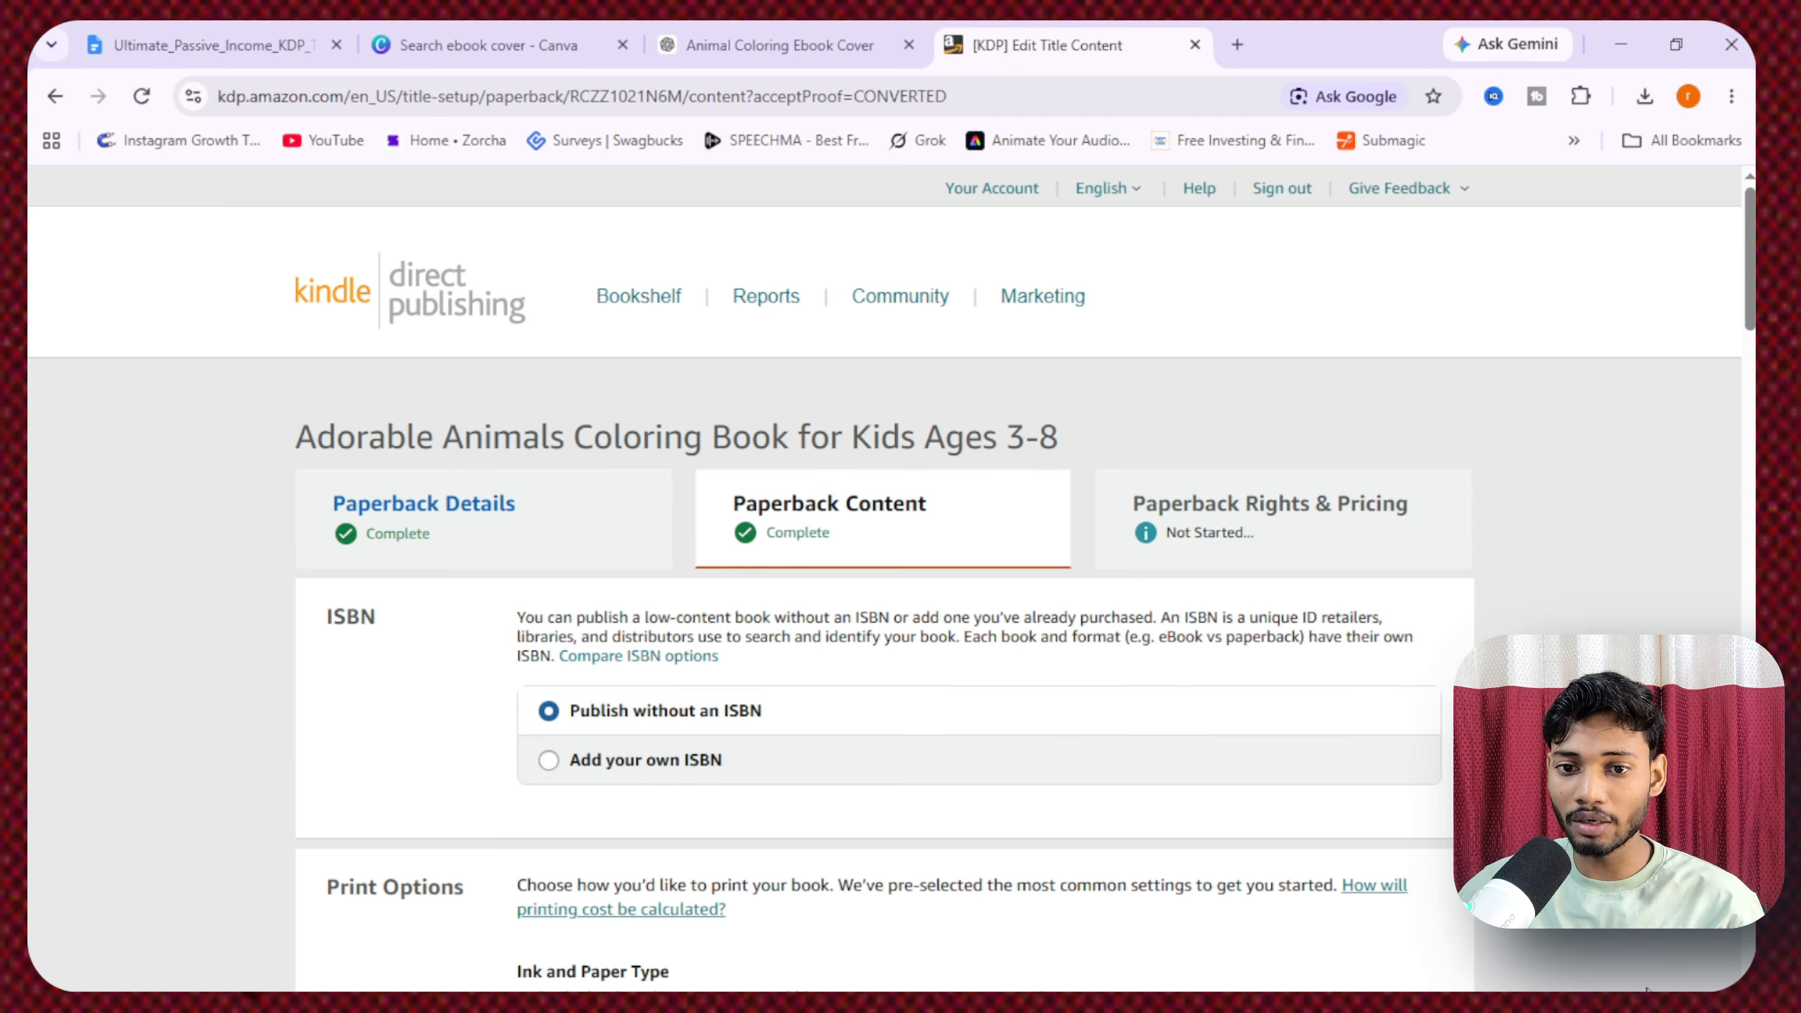
# - Review the print summary and per-marketplace printing costs, and save the Paperback Content page to continue to Rights & Pricing
pyautogui.scroll(-3, 1649, 989)
pyautogui.scroll(-15, 343, 357)
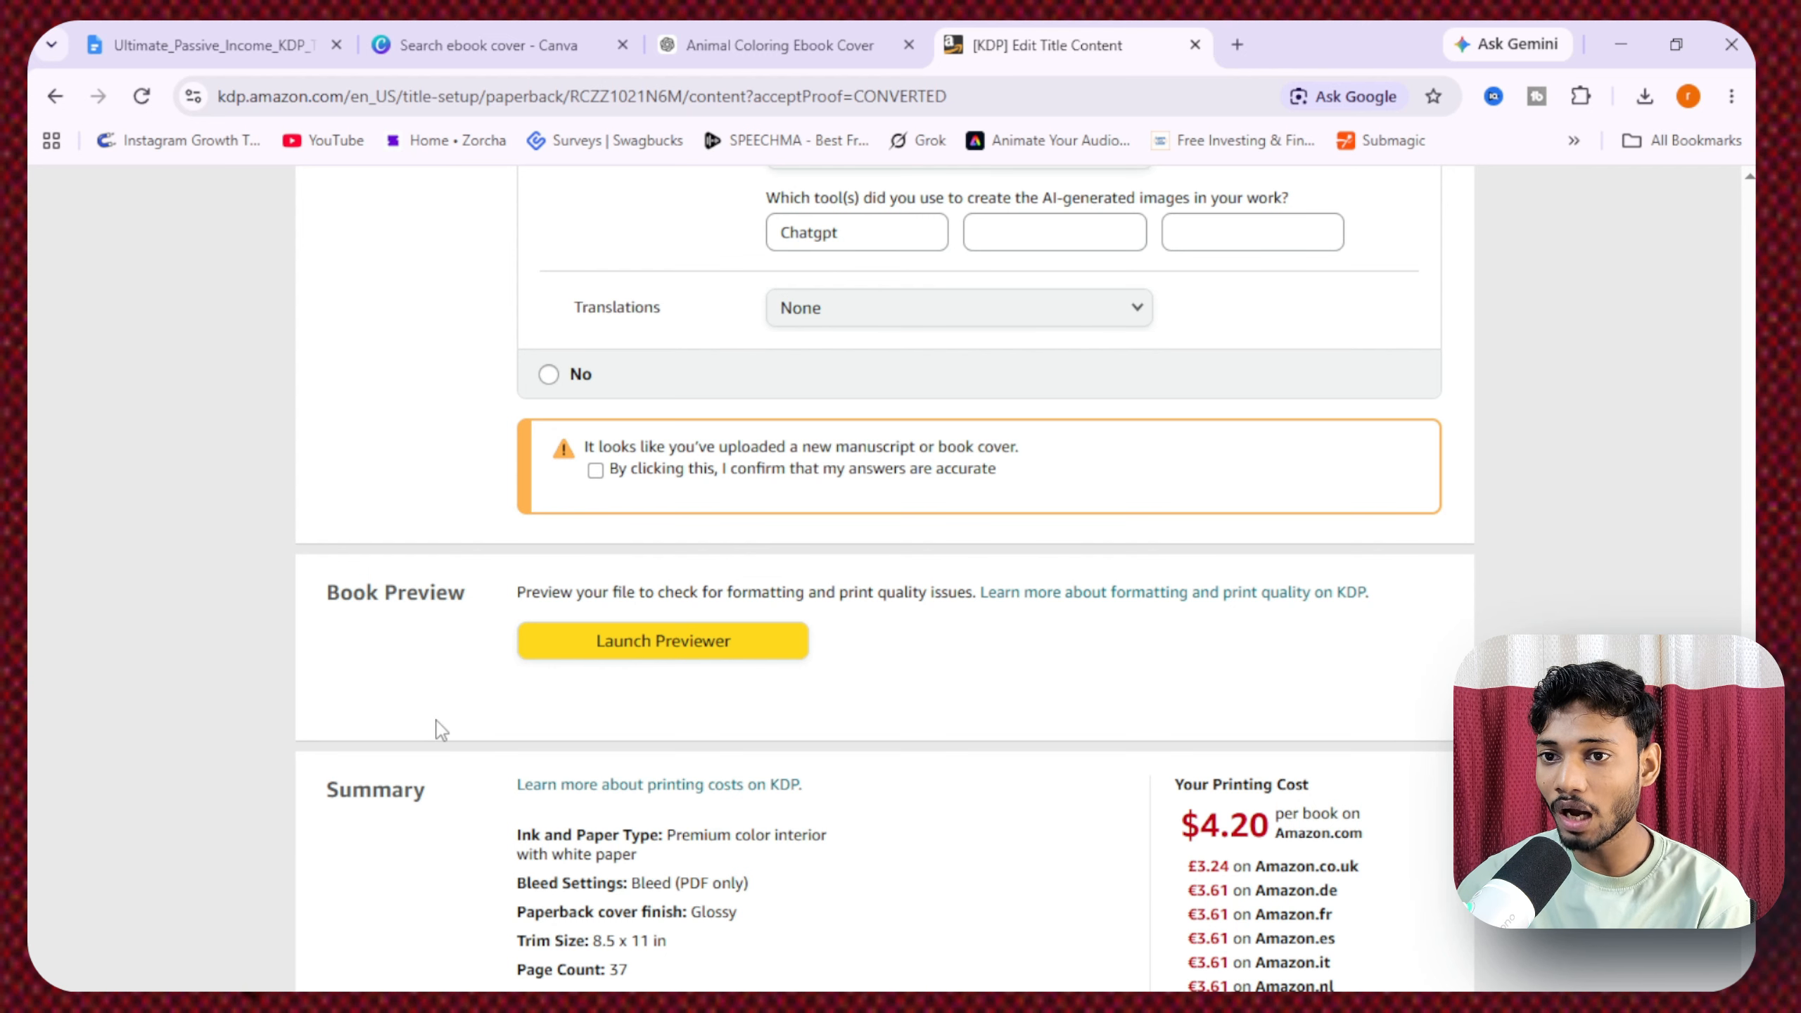
pyautogui.scroll(-5, 1029, 562)
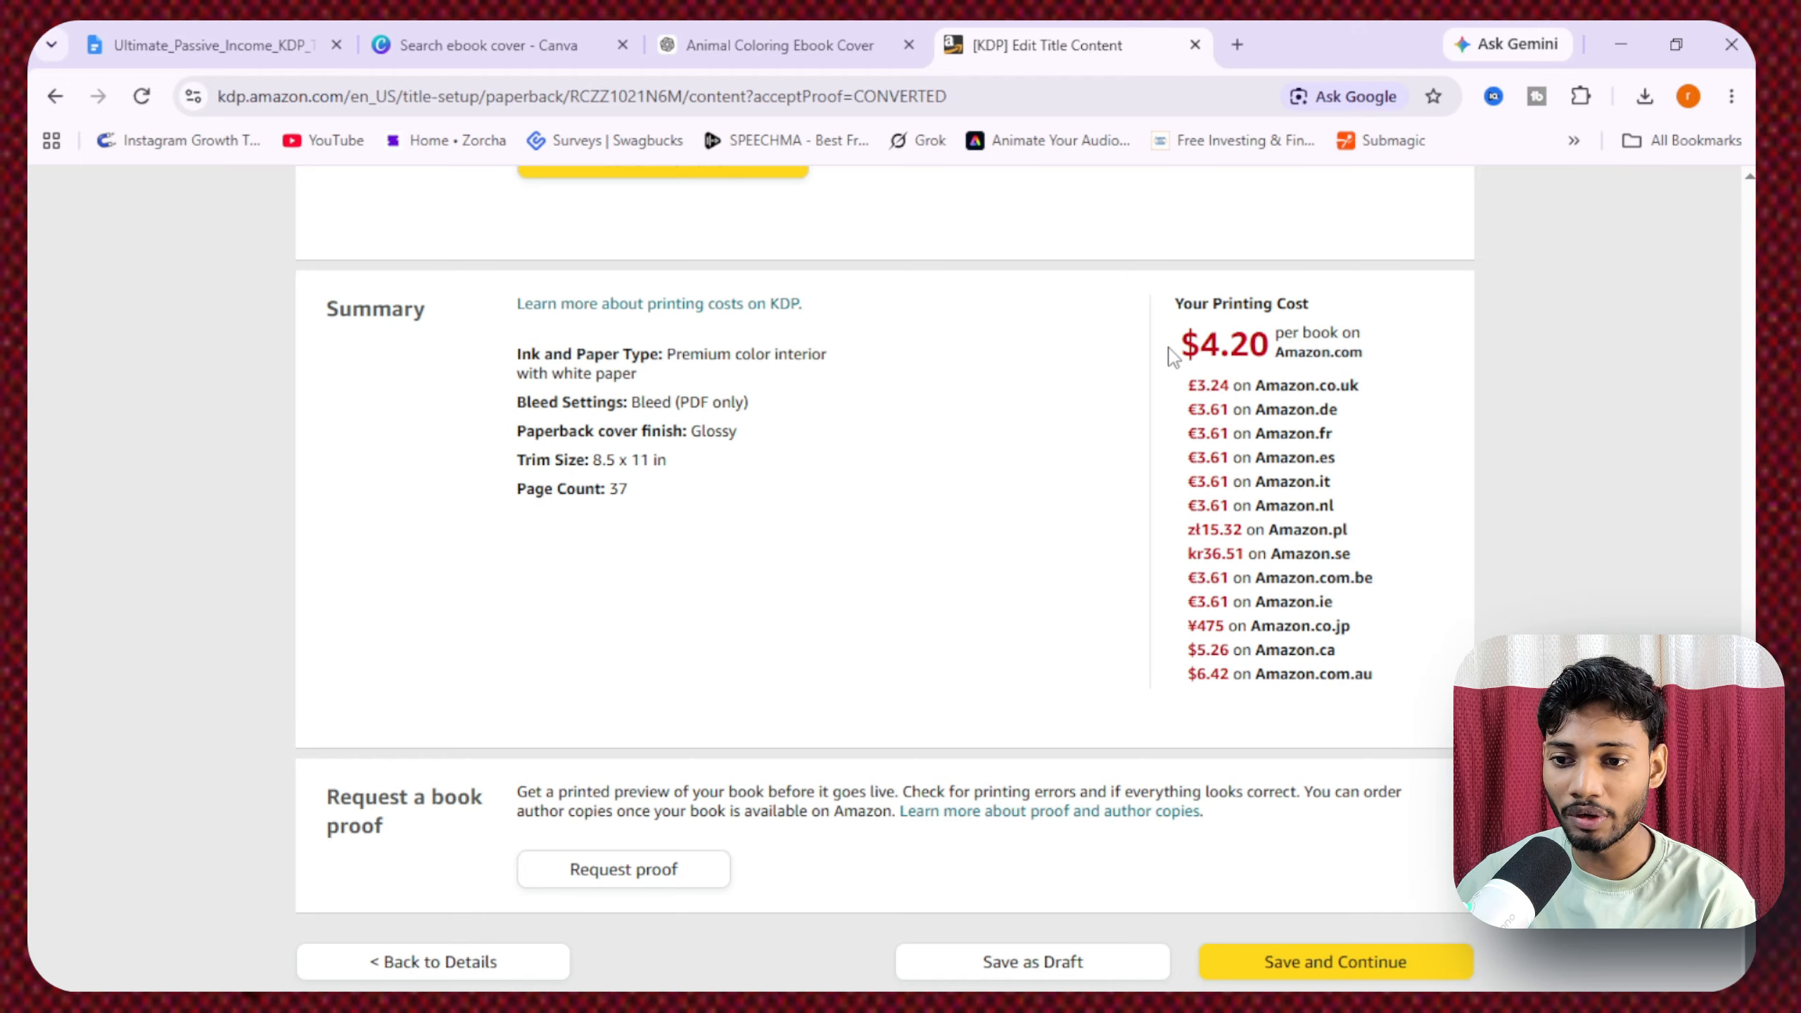
pyautogui.click(1346, 976)
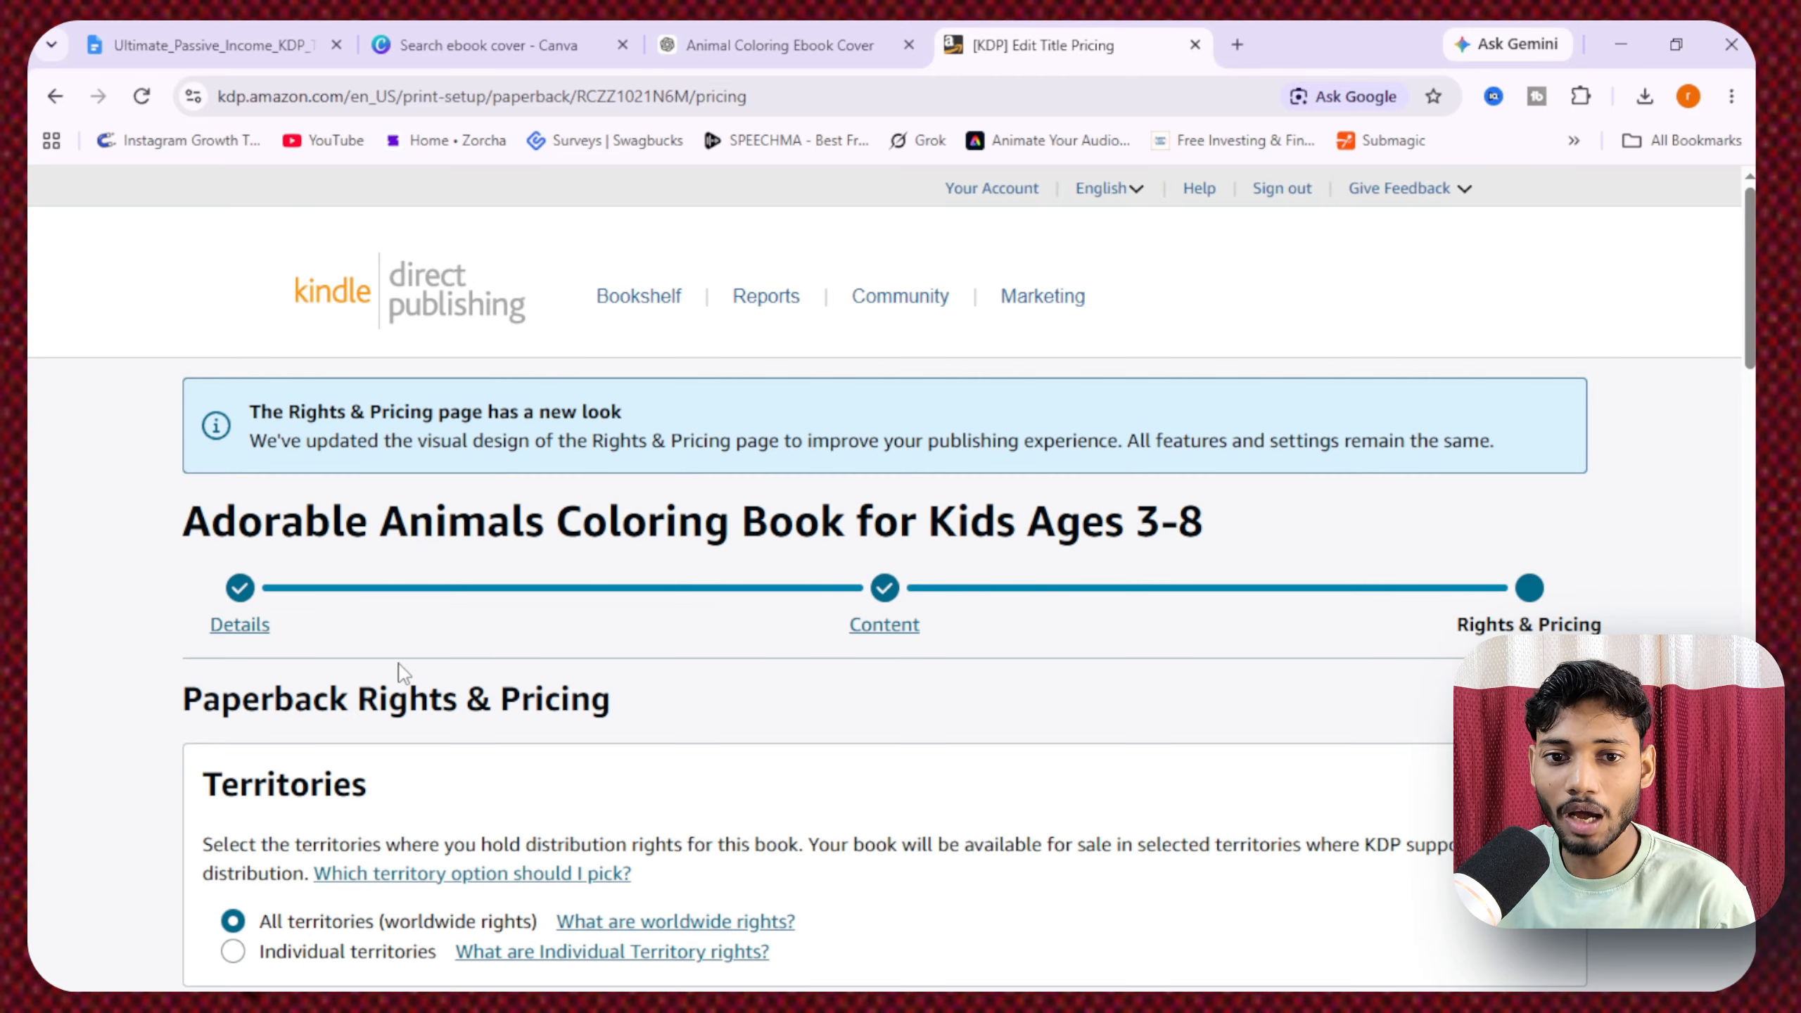
# - Set the Amazon.com list price of the paperback to 8.40 USD
pyautogui.scroll(-2, 397, 670)
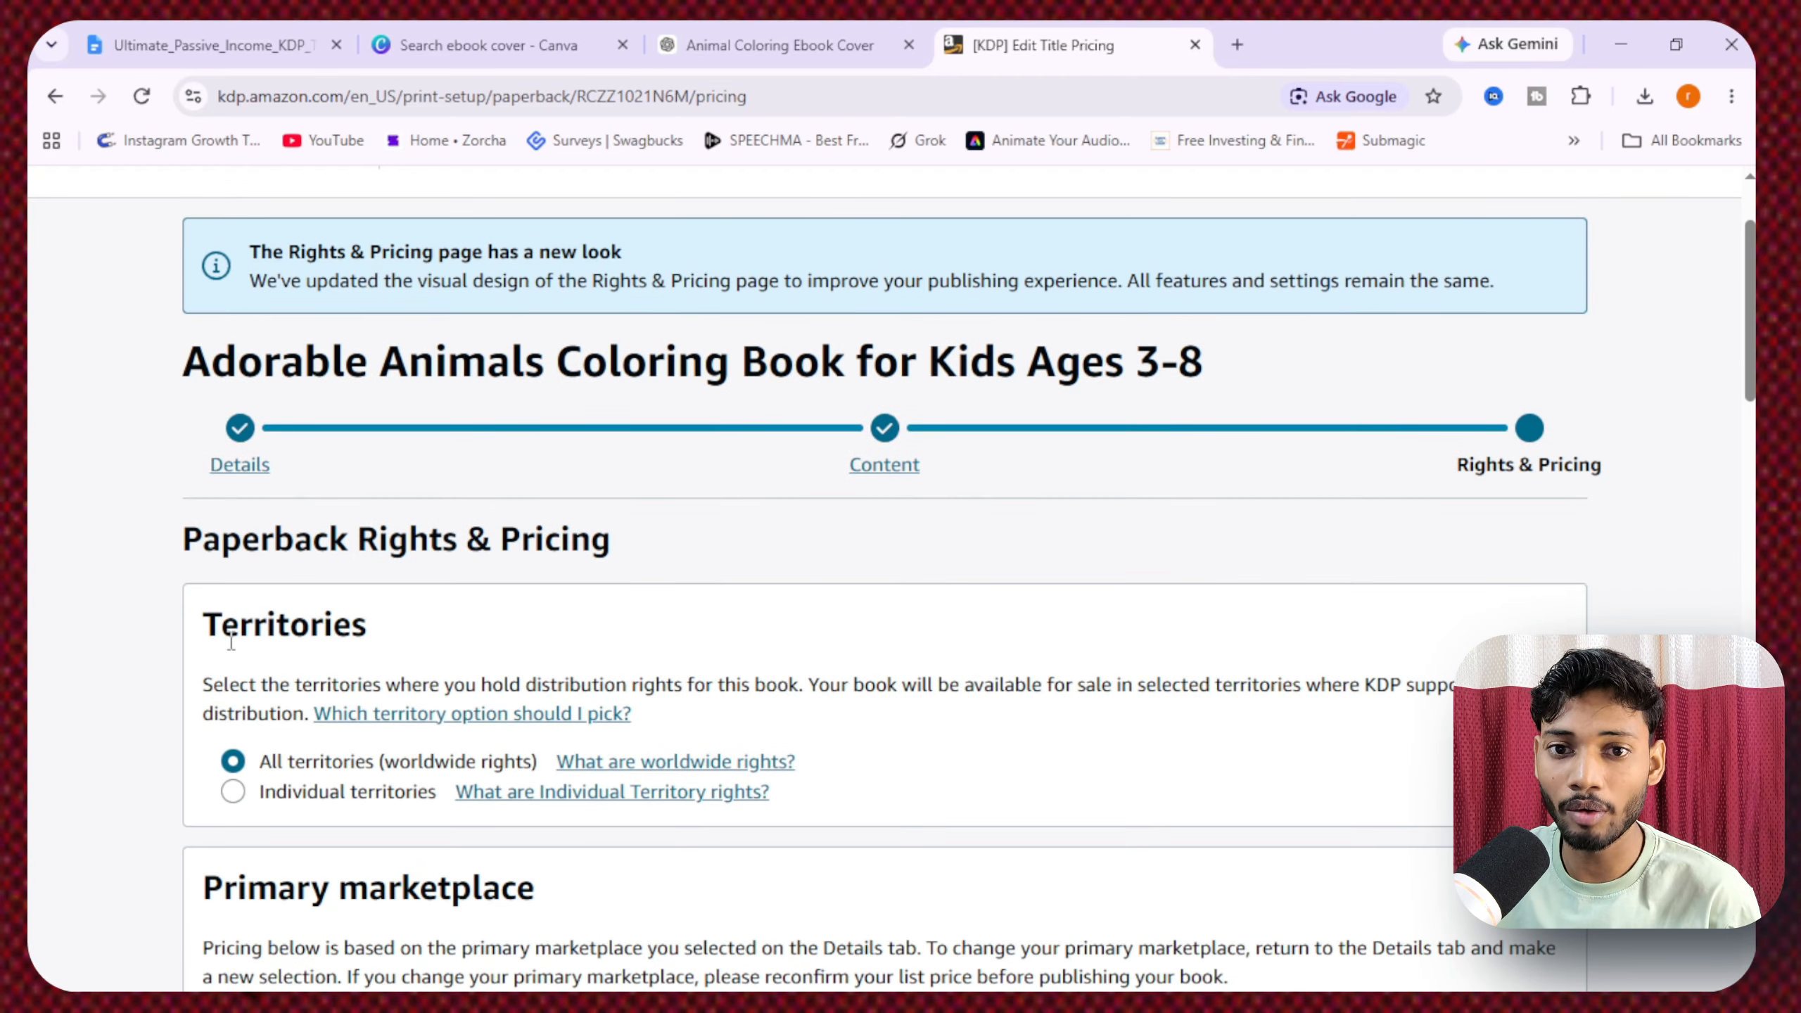
pyautogui.scroll(-4, 231, 644)
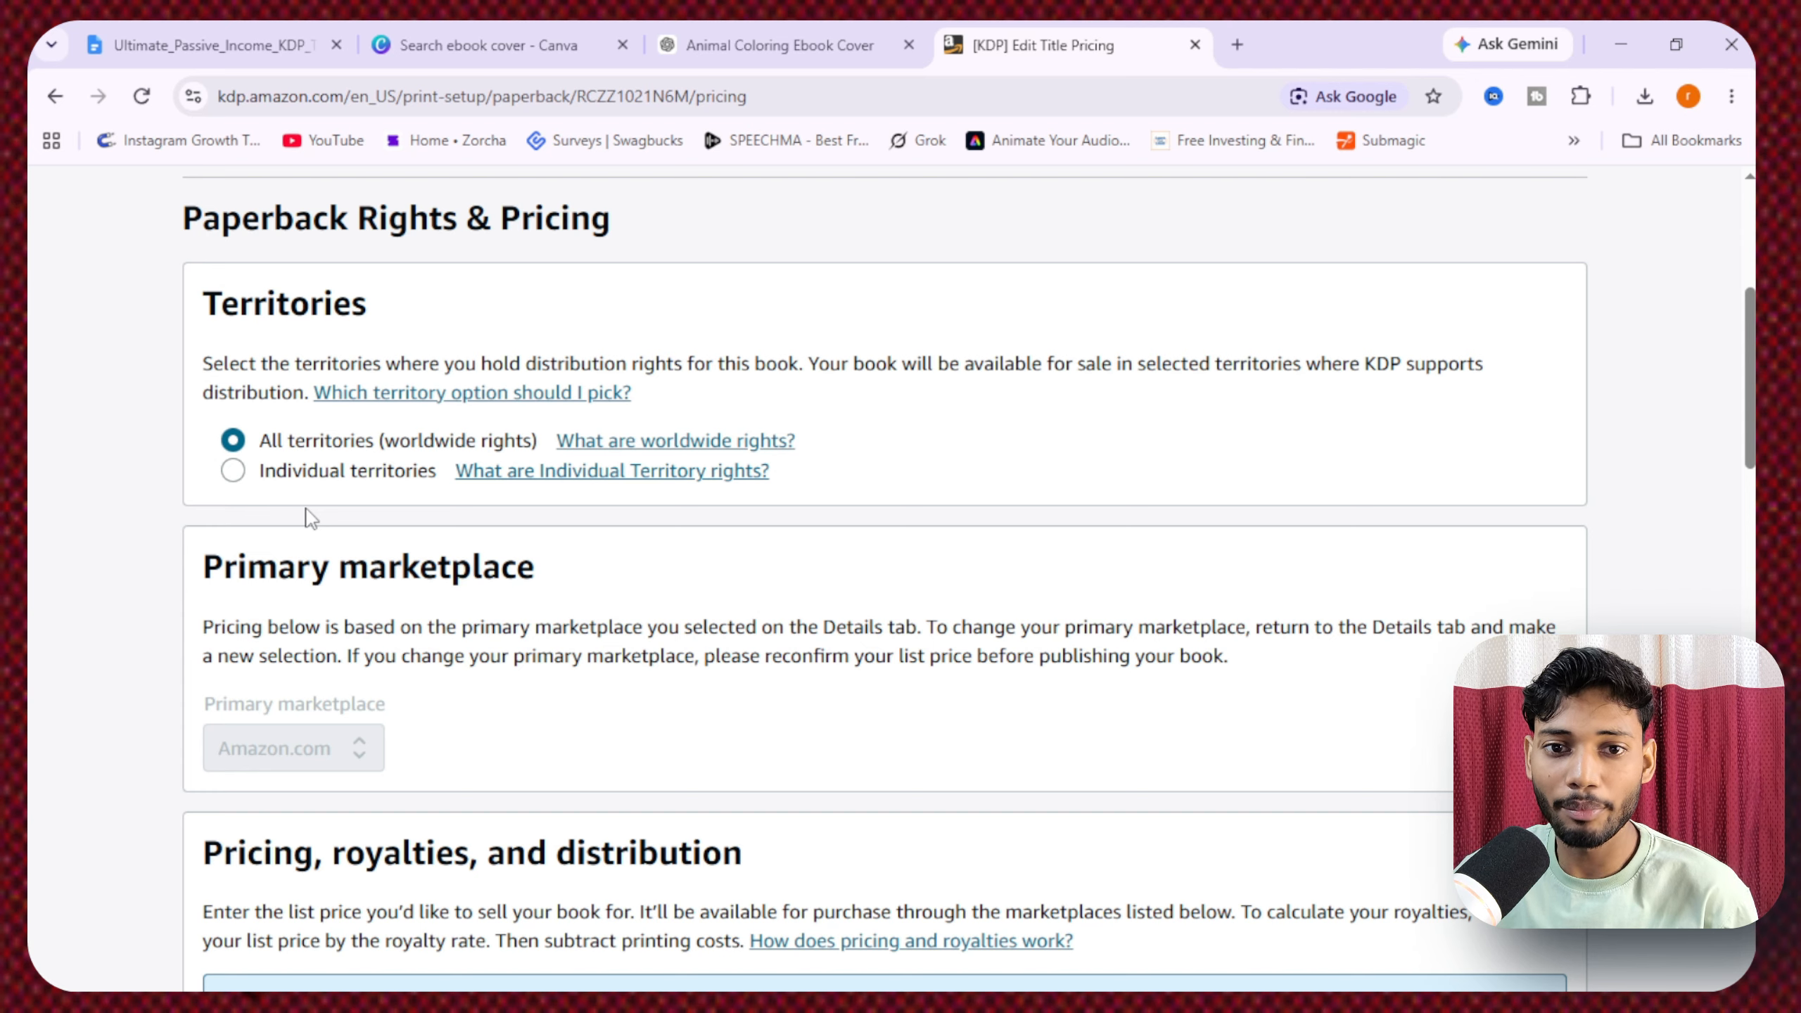
pyautogui.scroll(-2, 310, 519)
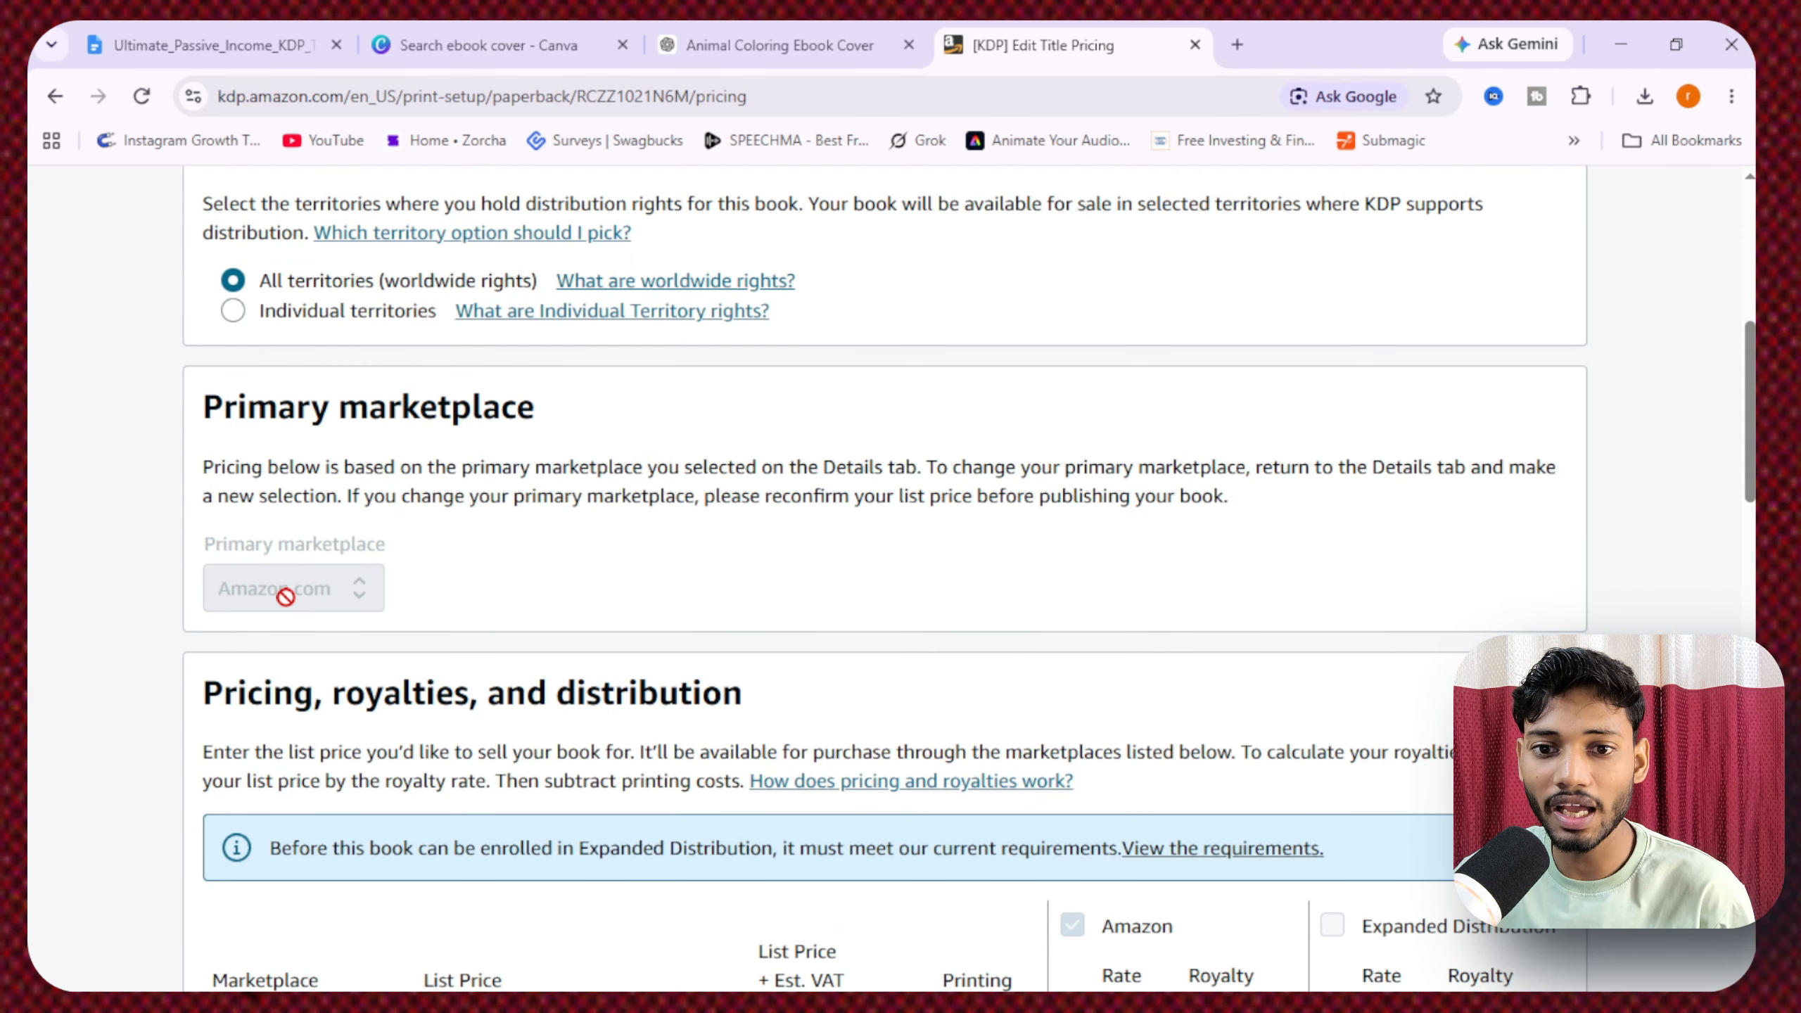
pyautogui.scroll(-6, 358, 603)
pyautogui.moveTo(560, 561); pyautogui.dragTo(483, 571)
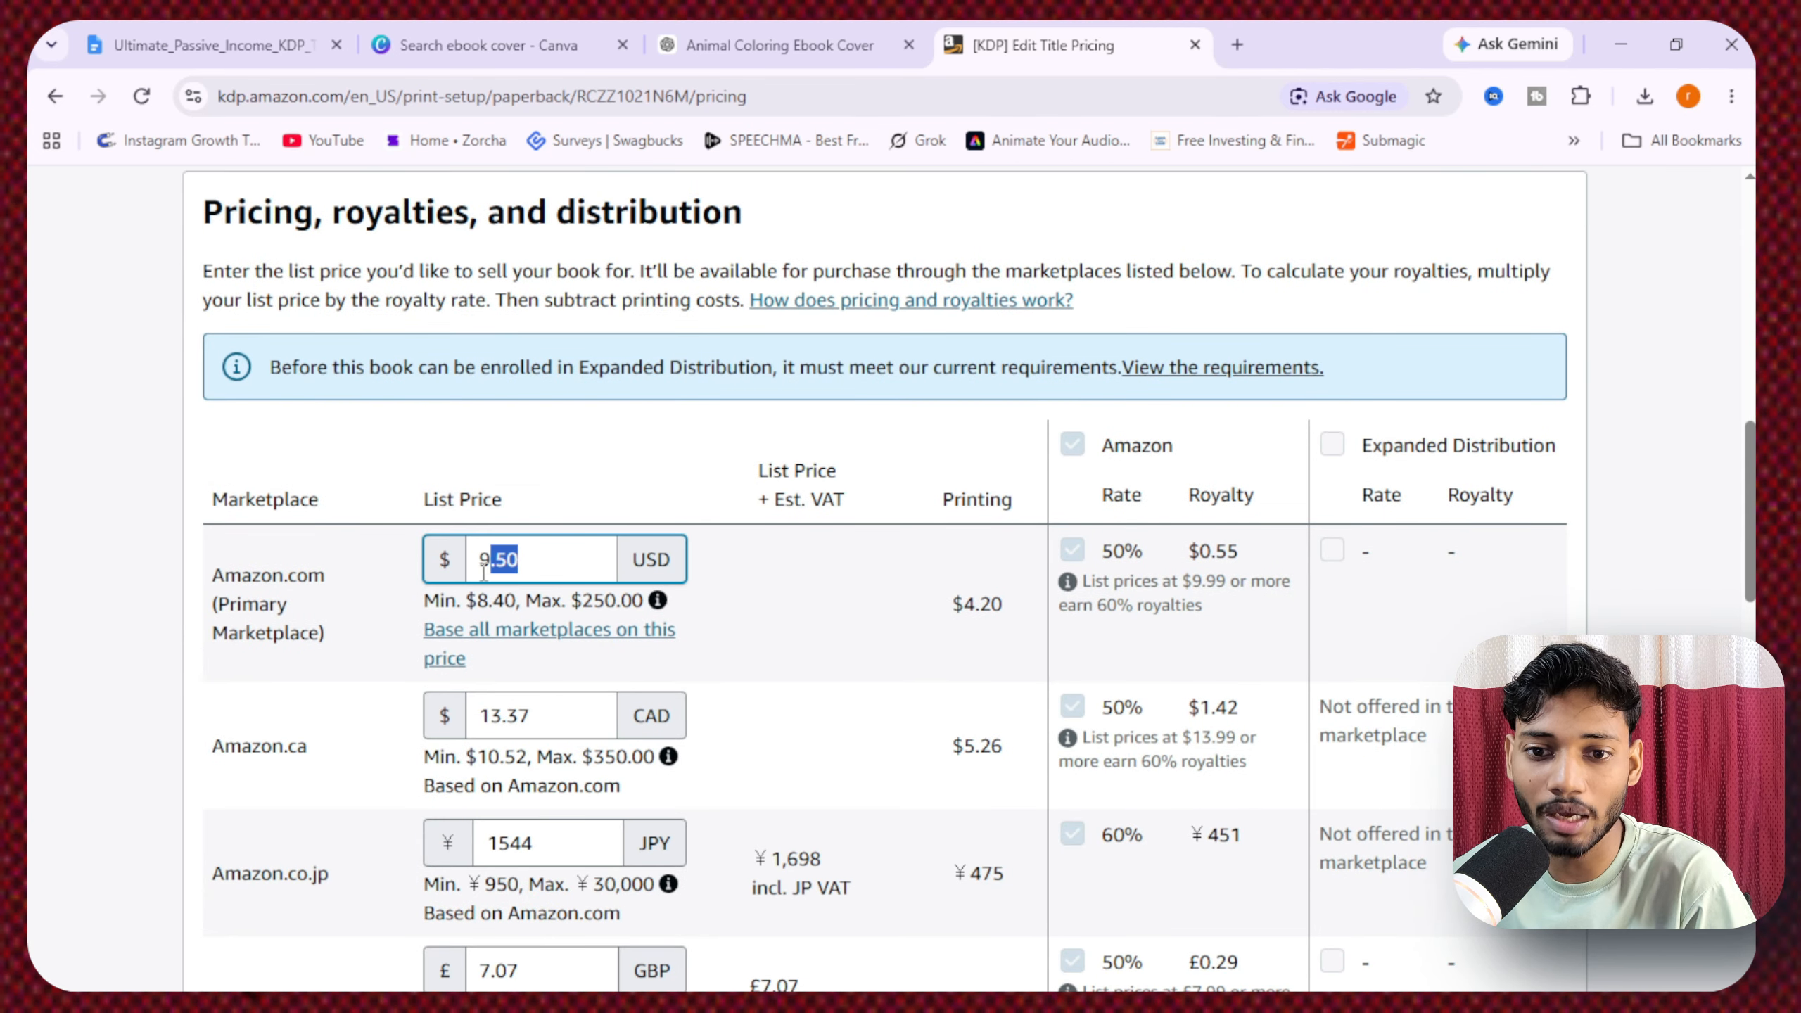
pyautogui.press('BackSpace')
pyautogui.press('BackSpace')
pyautogui.scroll(2, 479, 576)
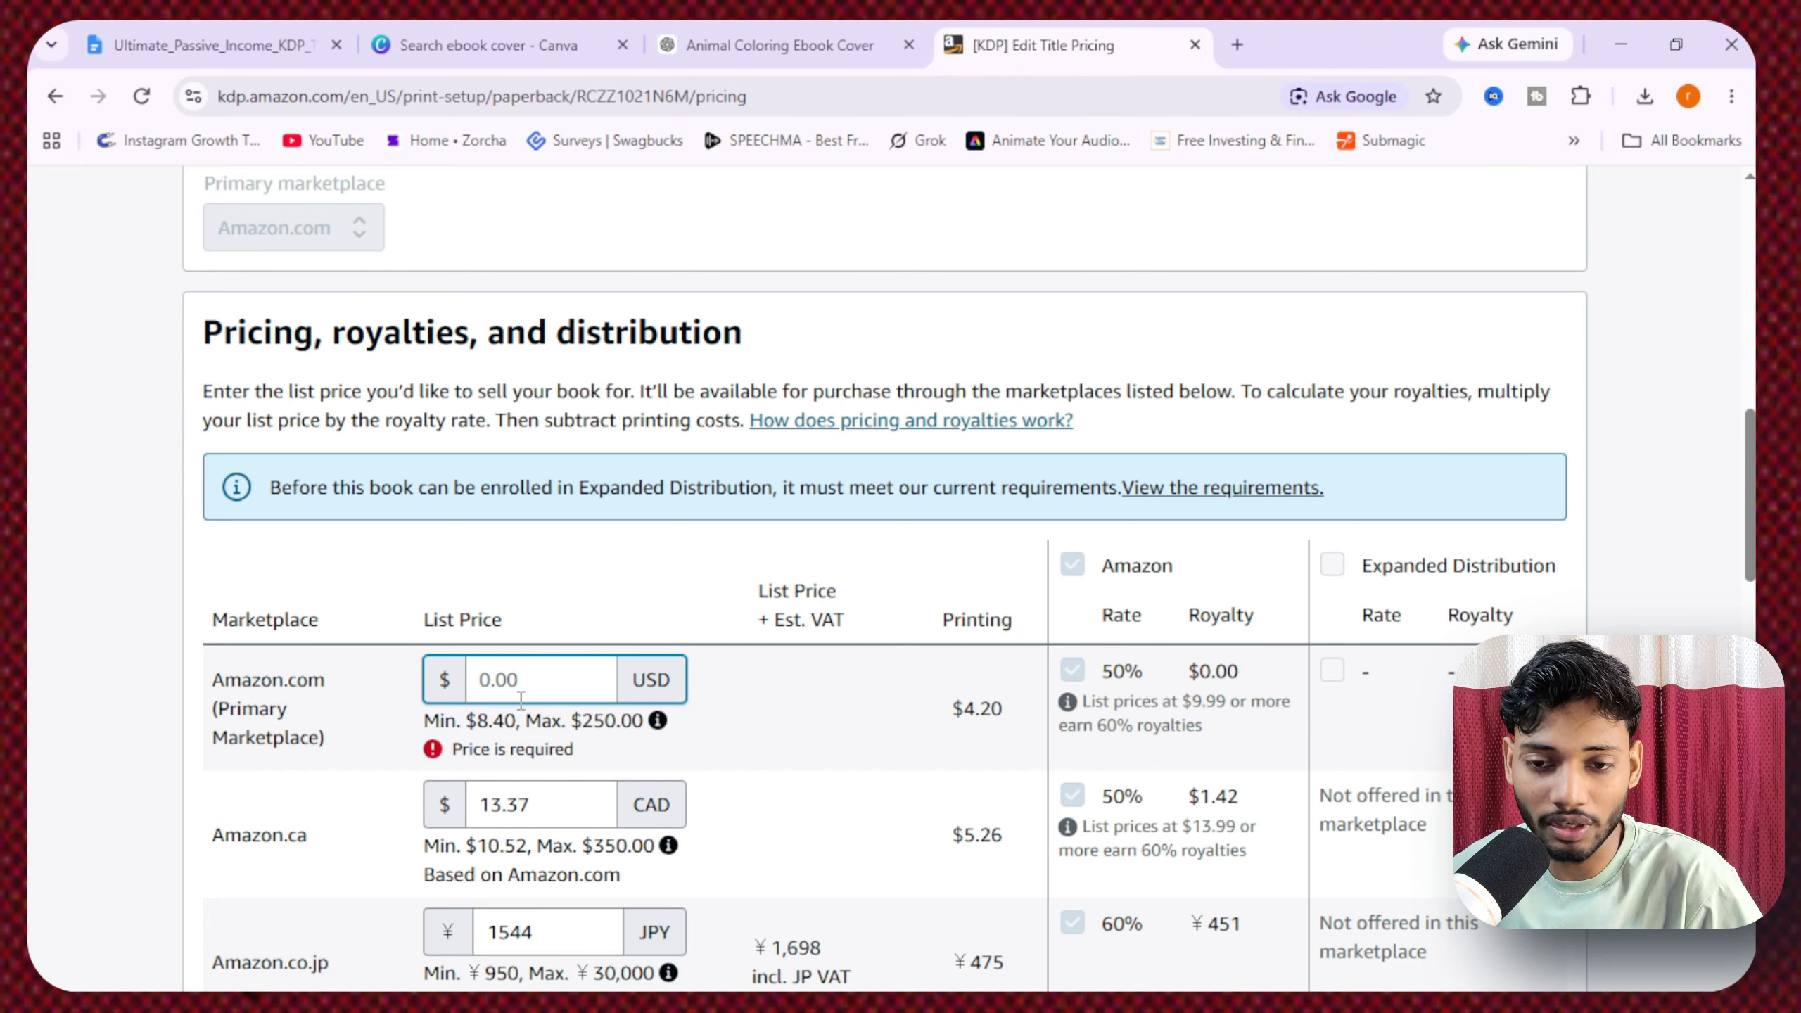
pyautogui.write('8.4')
pyautogui.scroll(-2, 522, 699)
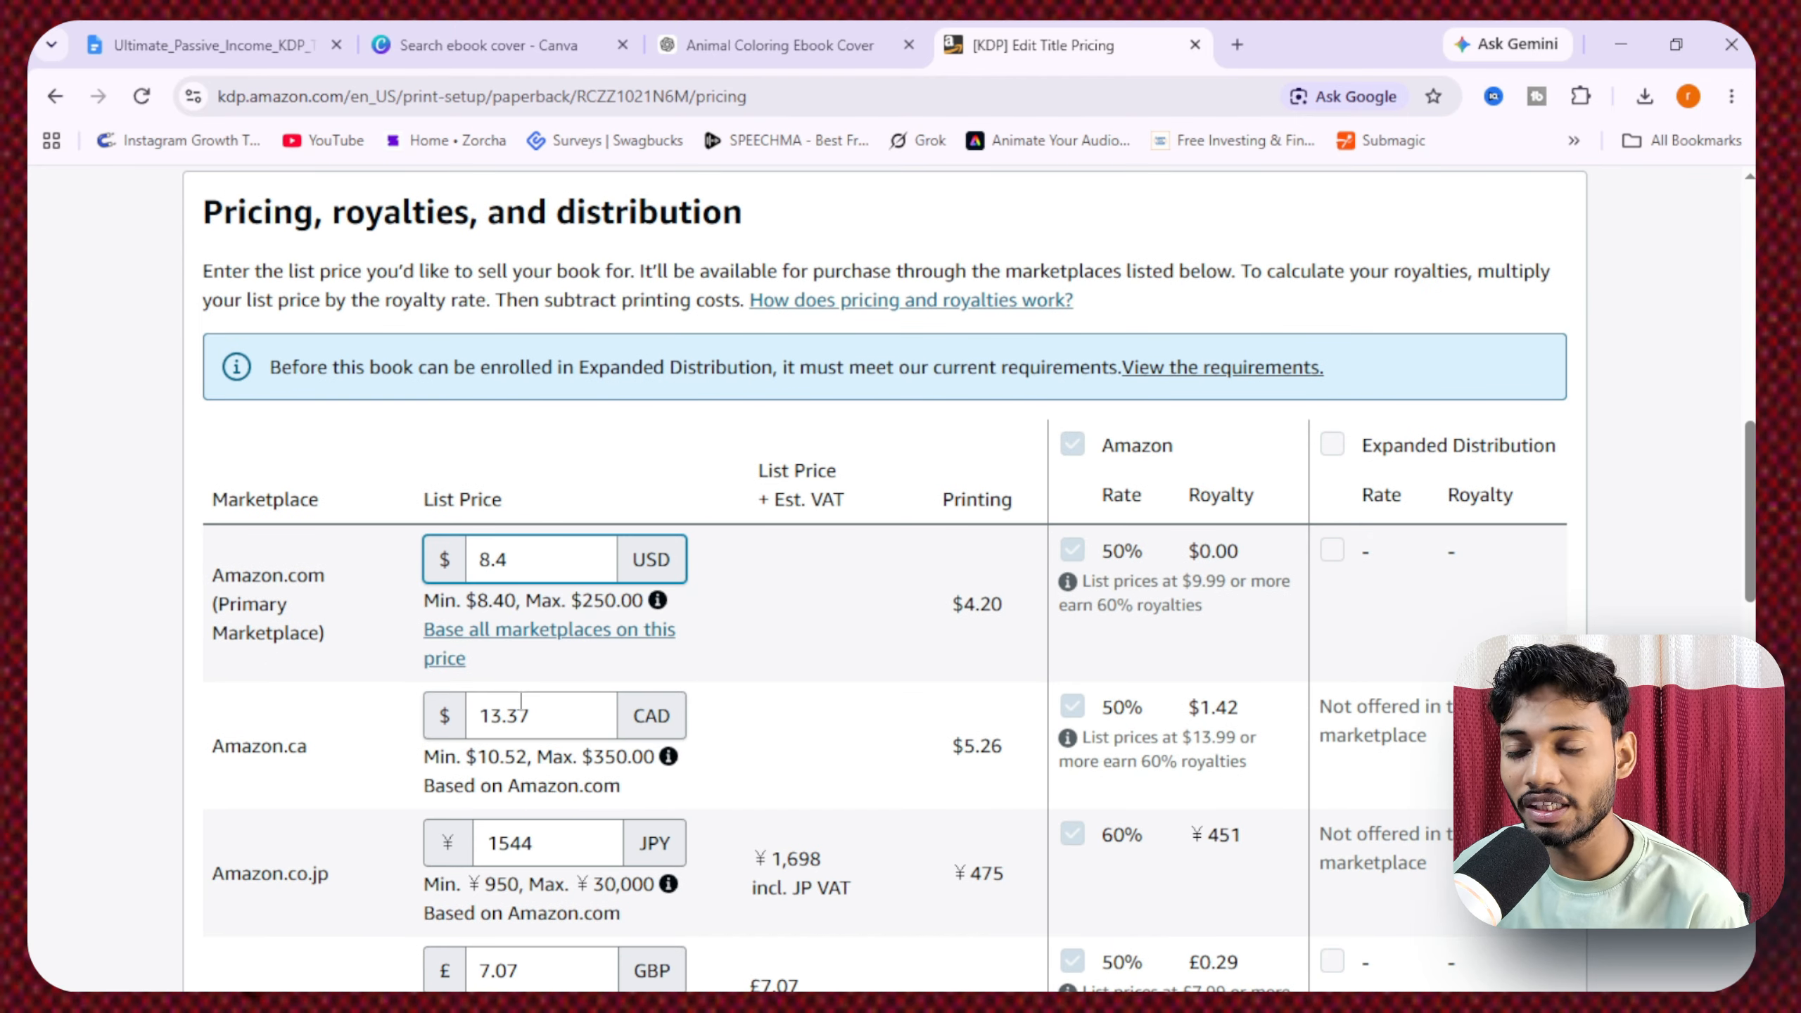
pyautogui.click(746, 661)
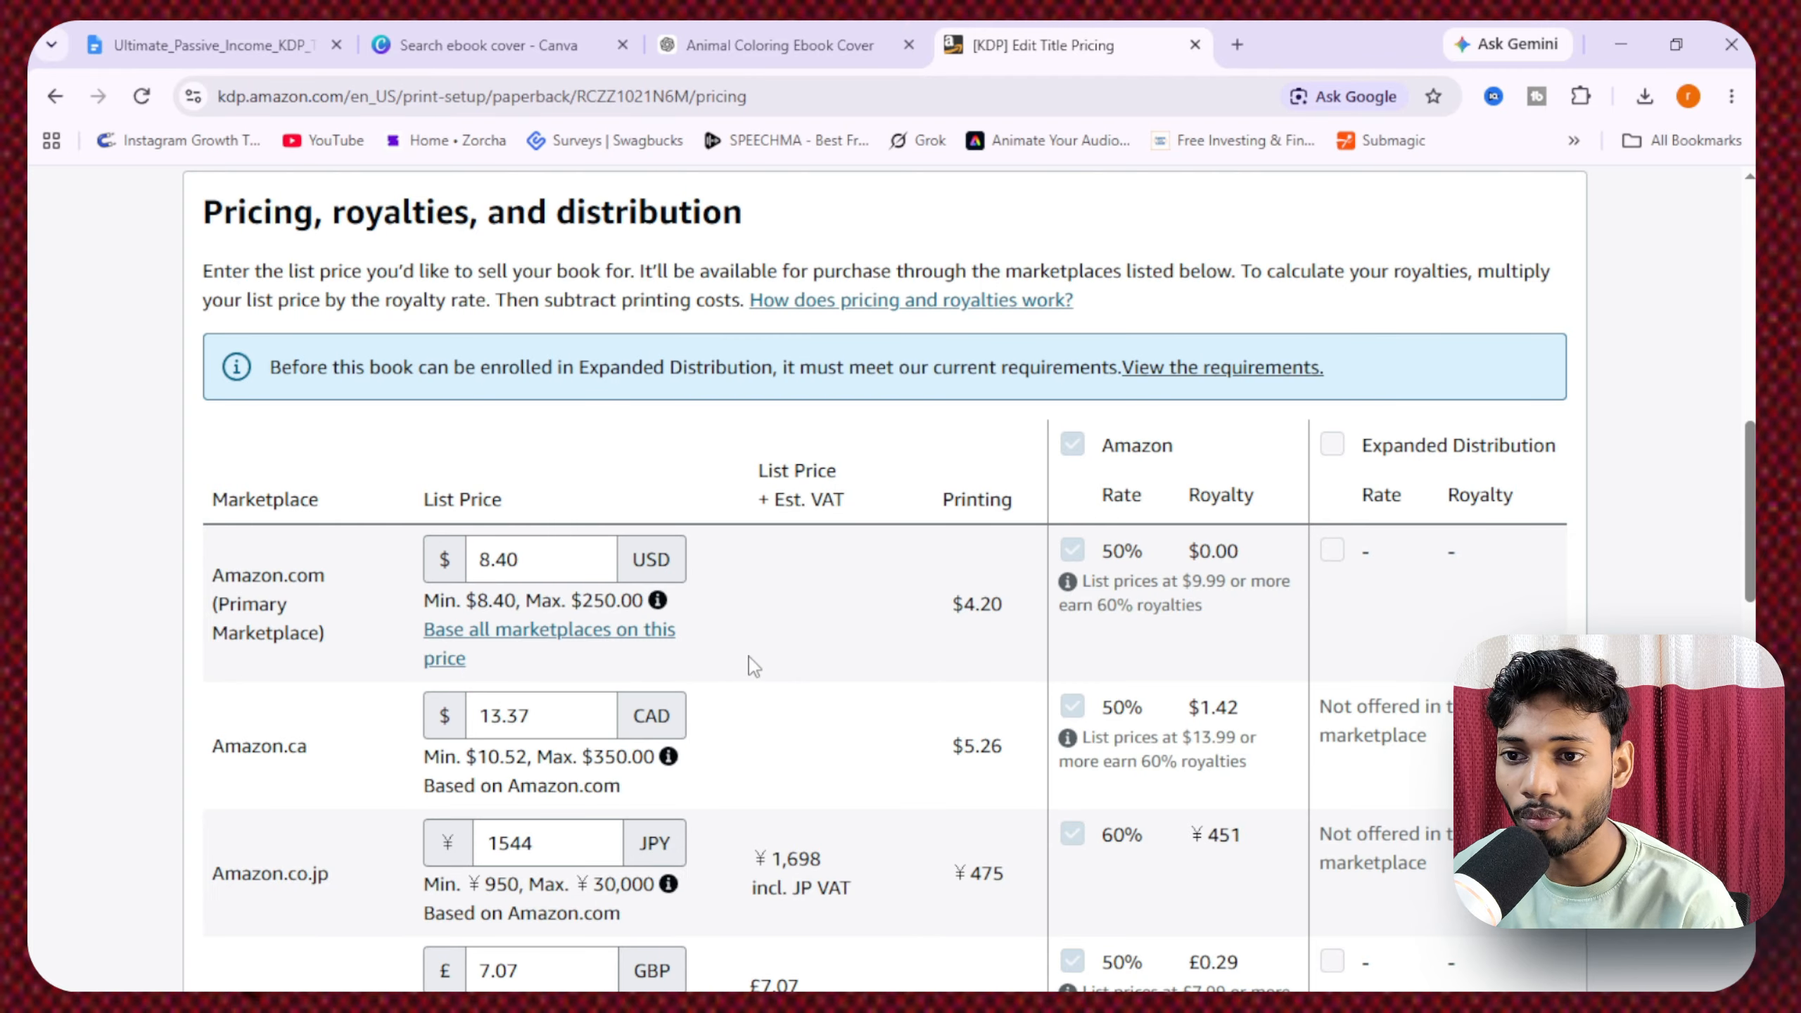
# - Check the list prices of the remaining marketplaces and publish the paperback
pyautogui.scroll(-10, 750, 639)
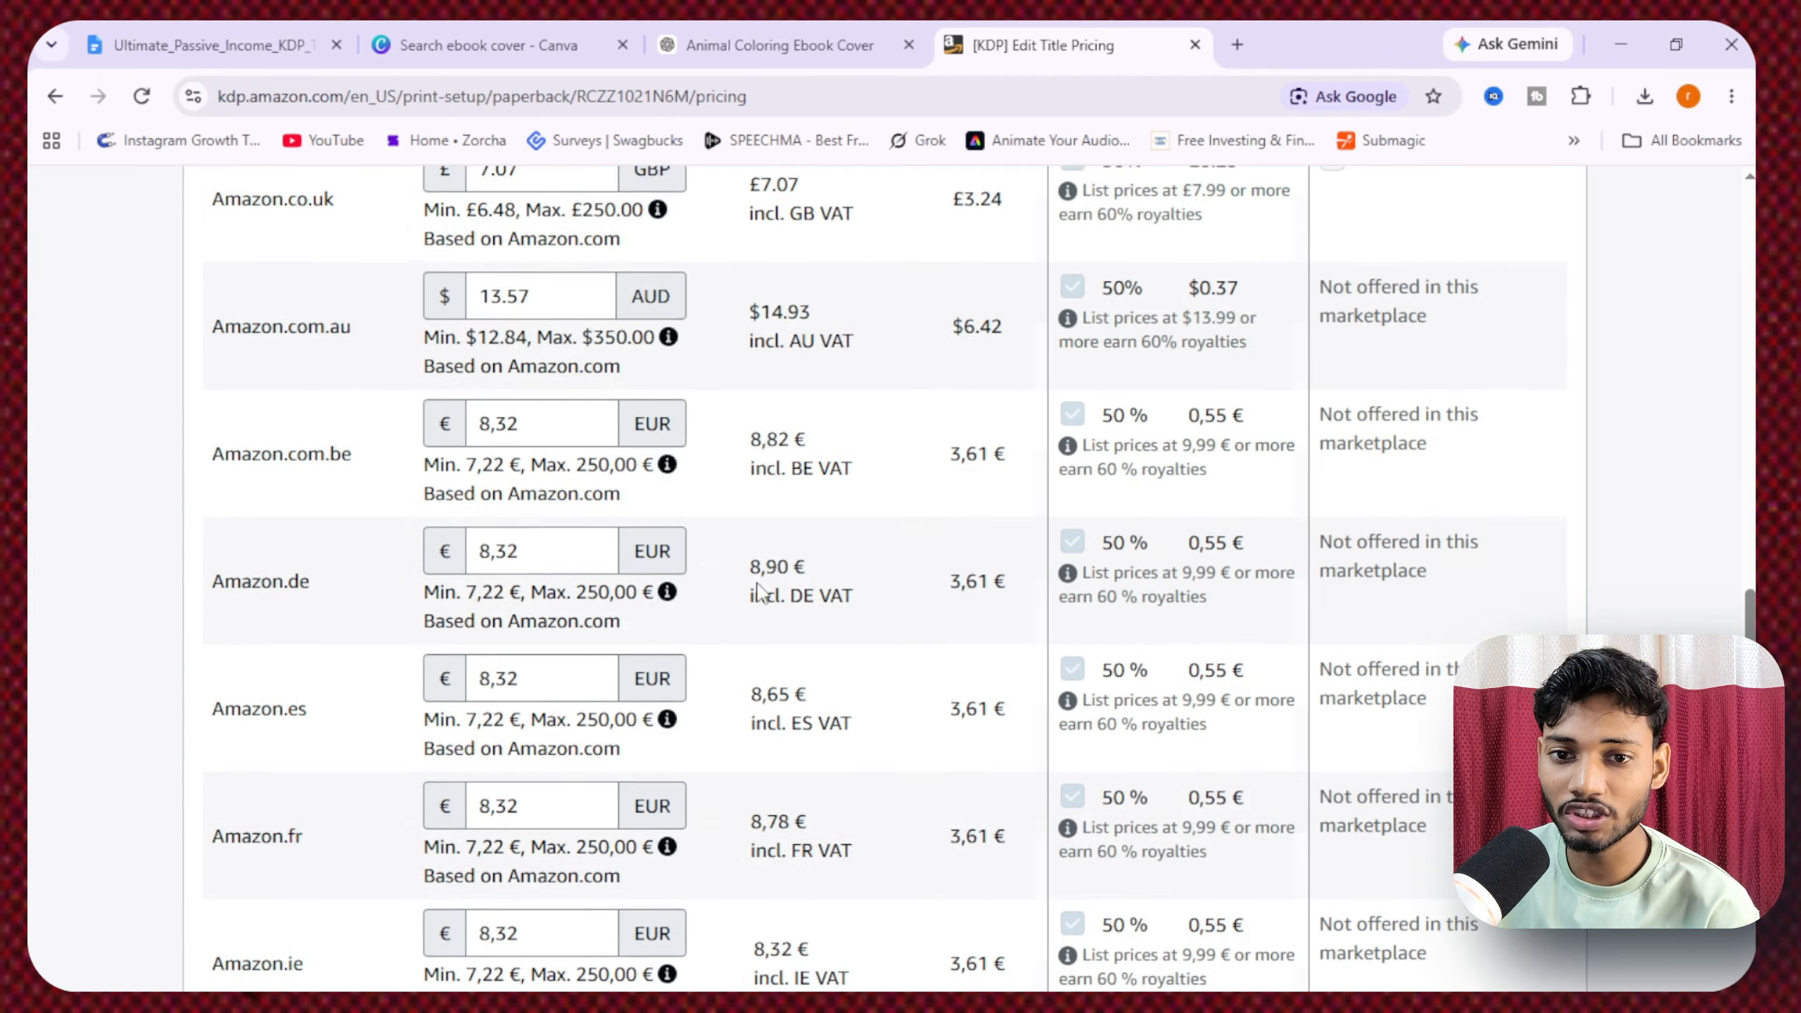
pyautogui.scroll(-12, 757, 589)
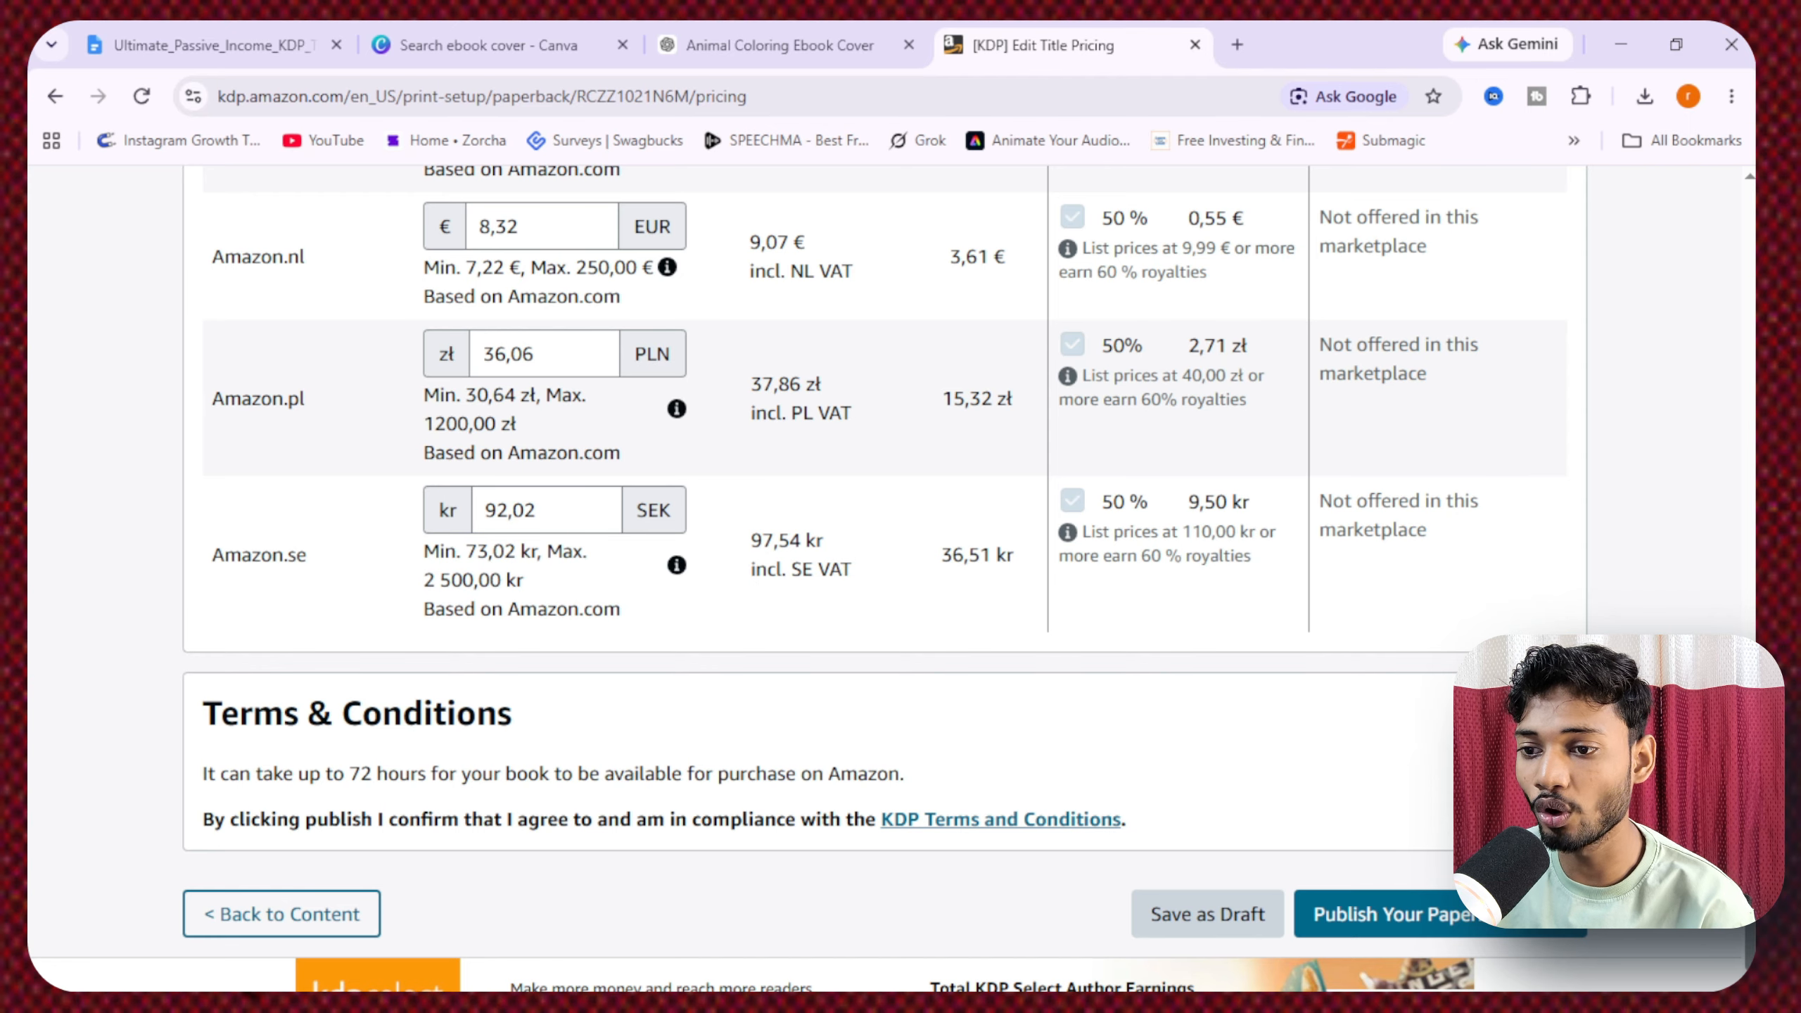
pyautogui.click(1421, 916)
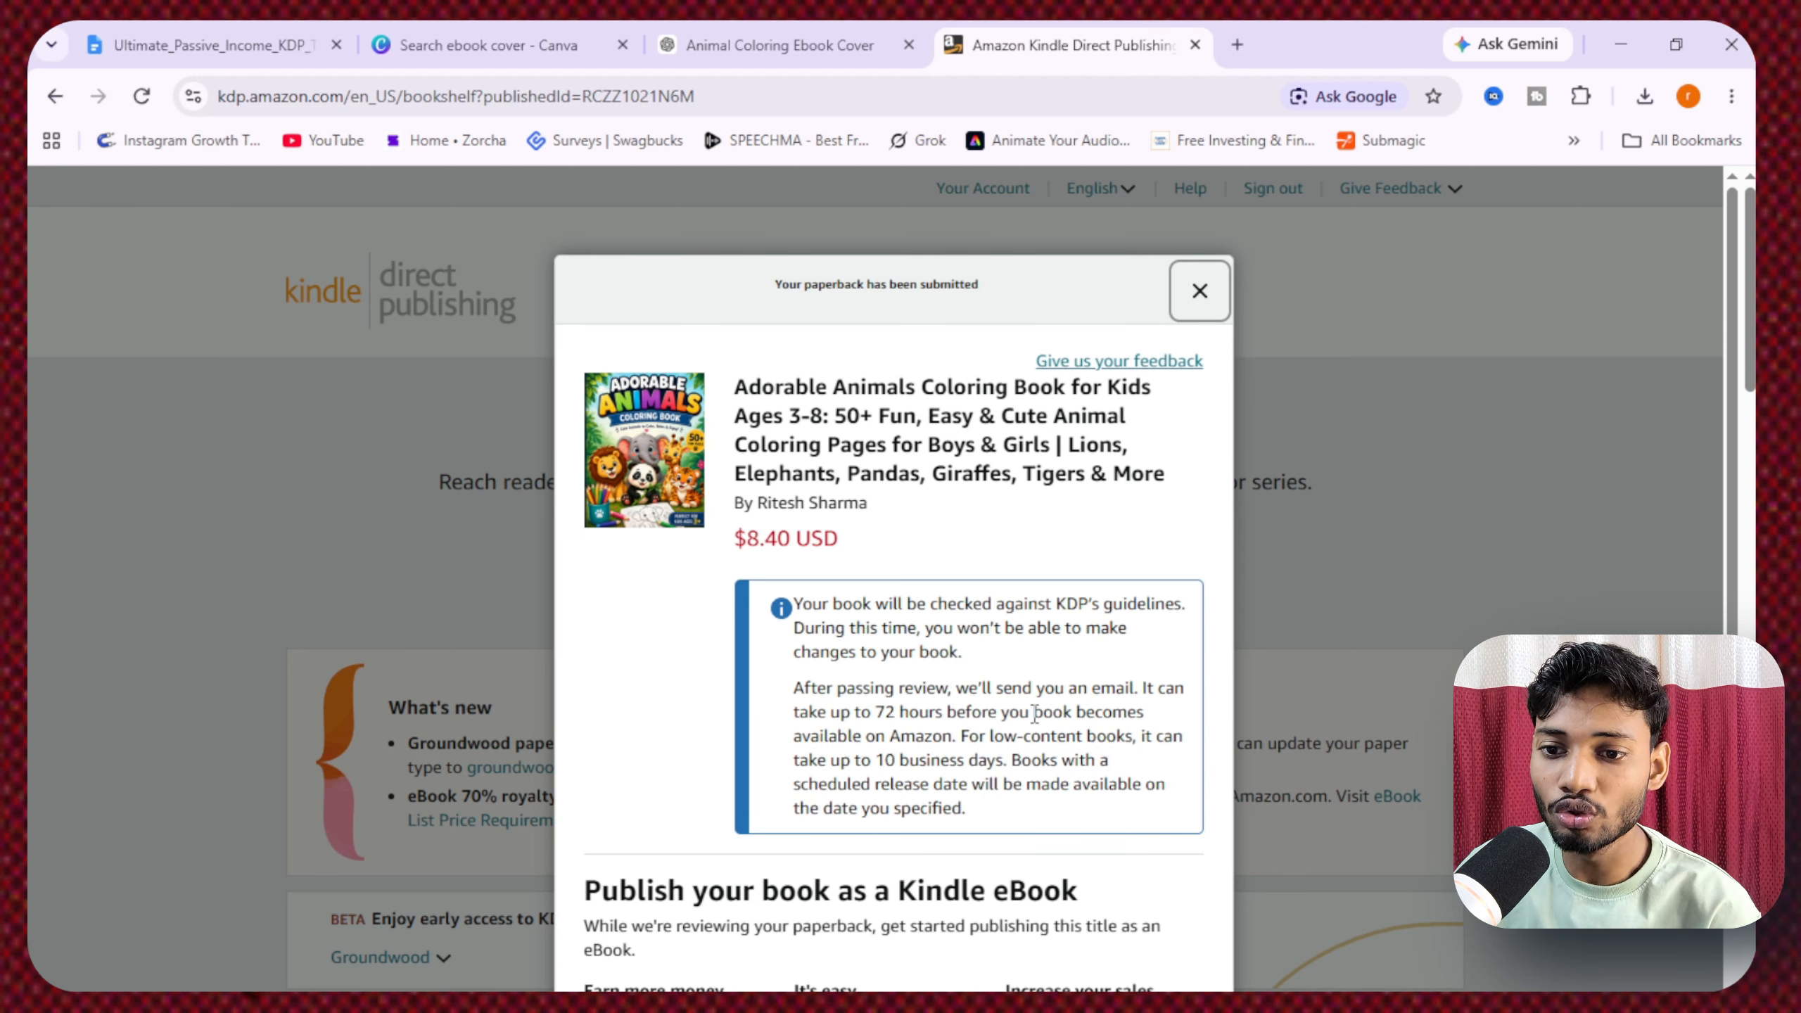
# - Read the paperback submission notice about review times and start creating a Kindle eBook of the same title
pyautogui.scroll(-4, 1036, 713)
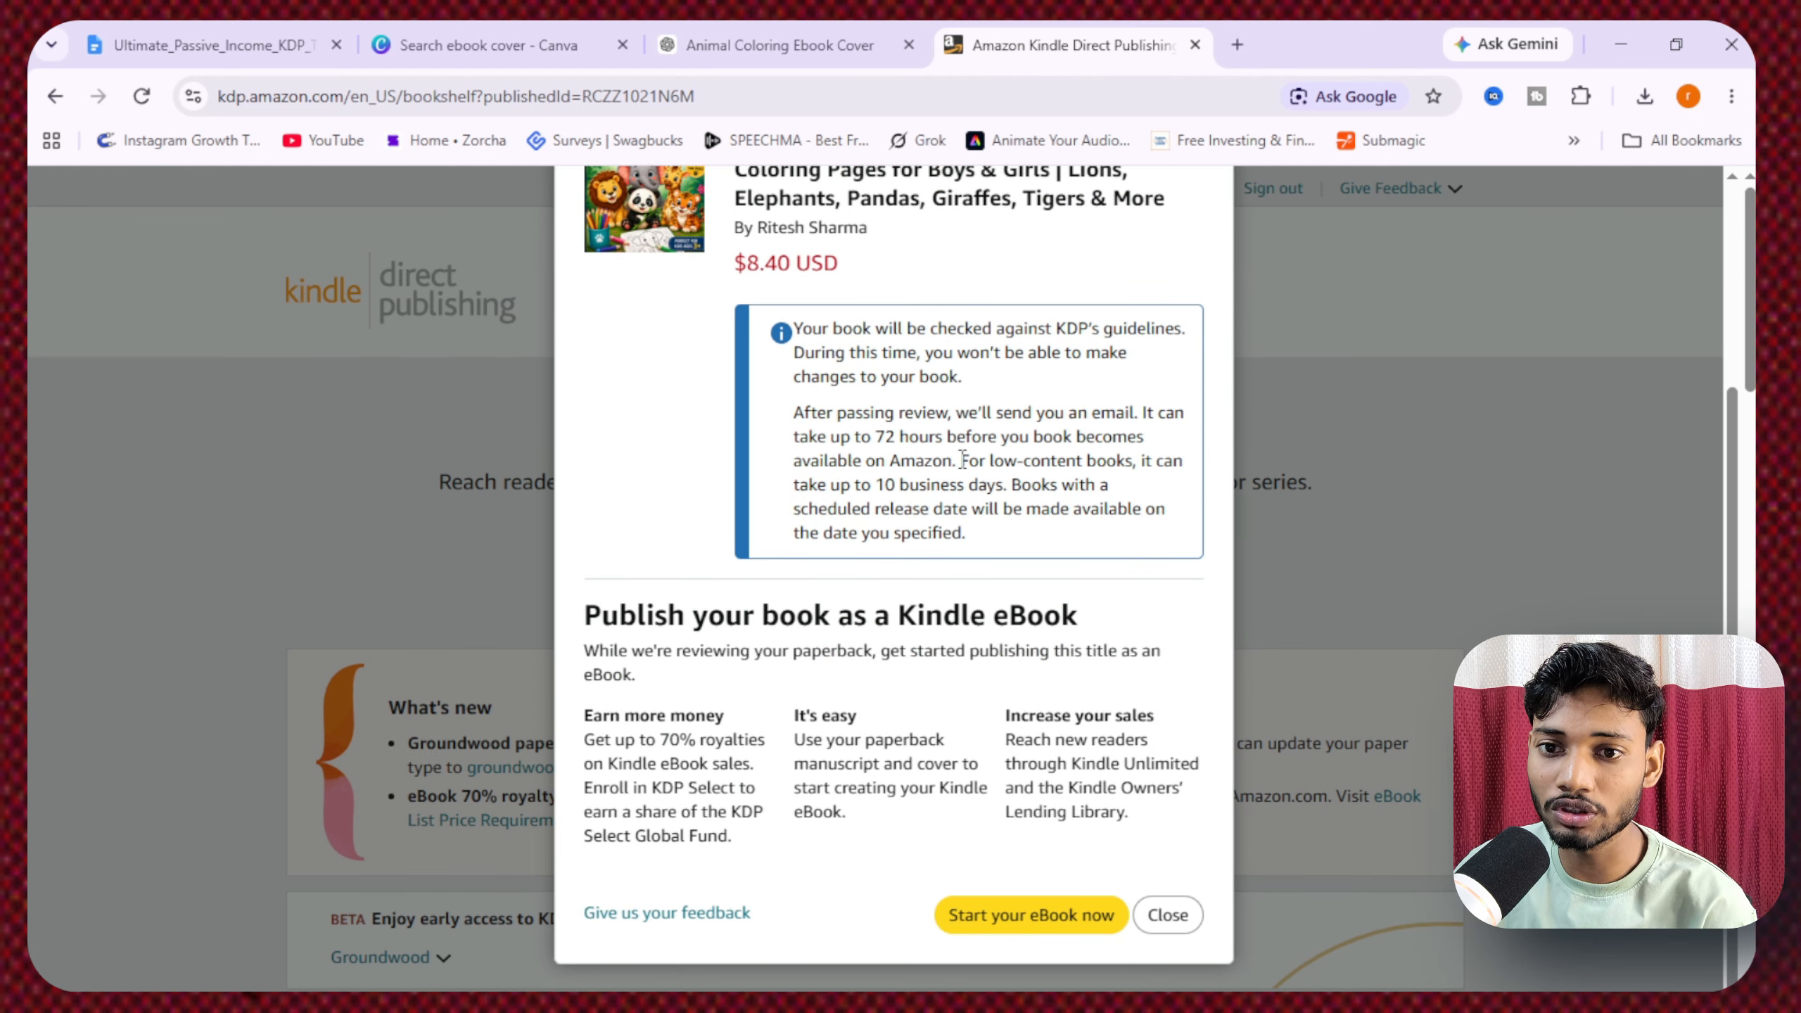
pyautogui.scroll(4, 963, 460)
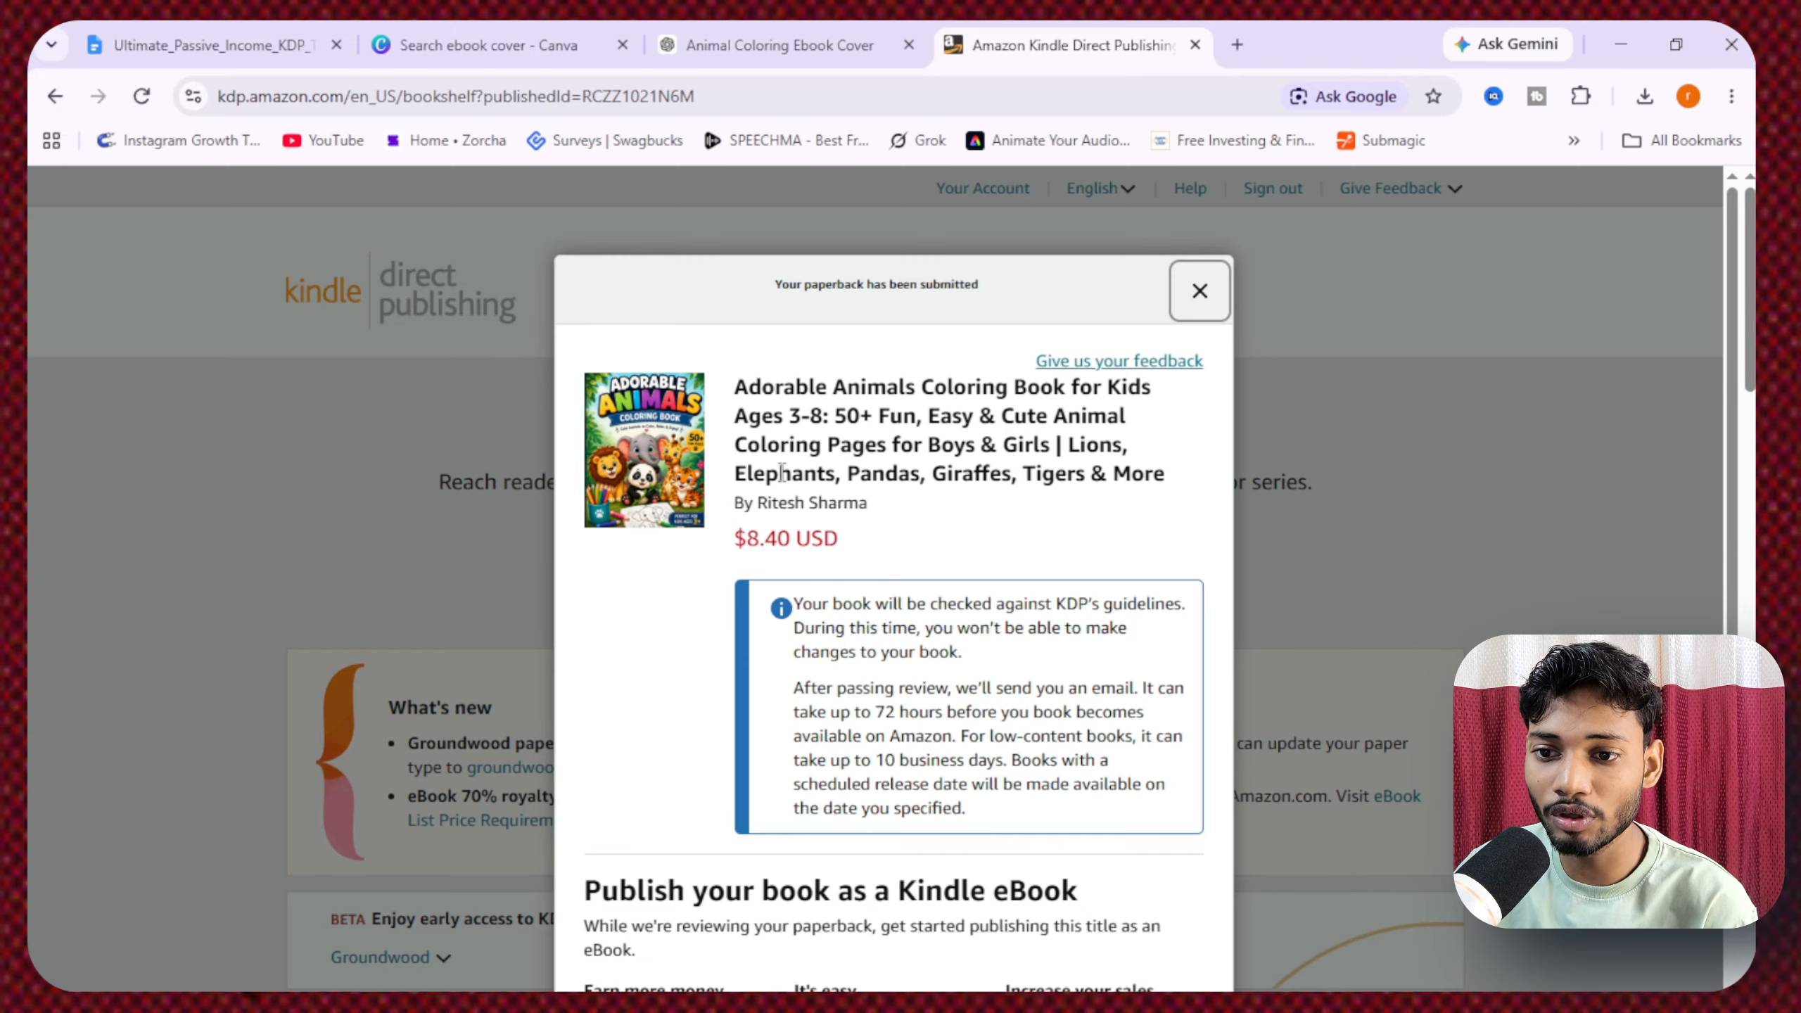
pyautogui.scroll(-4, 888, 461)
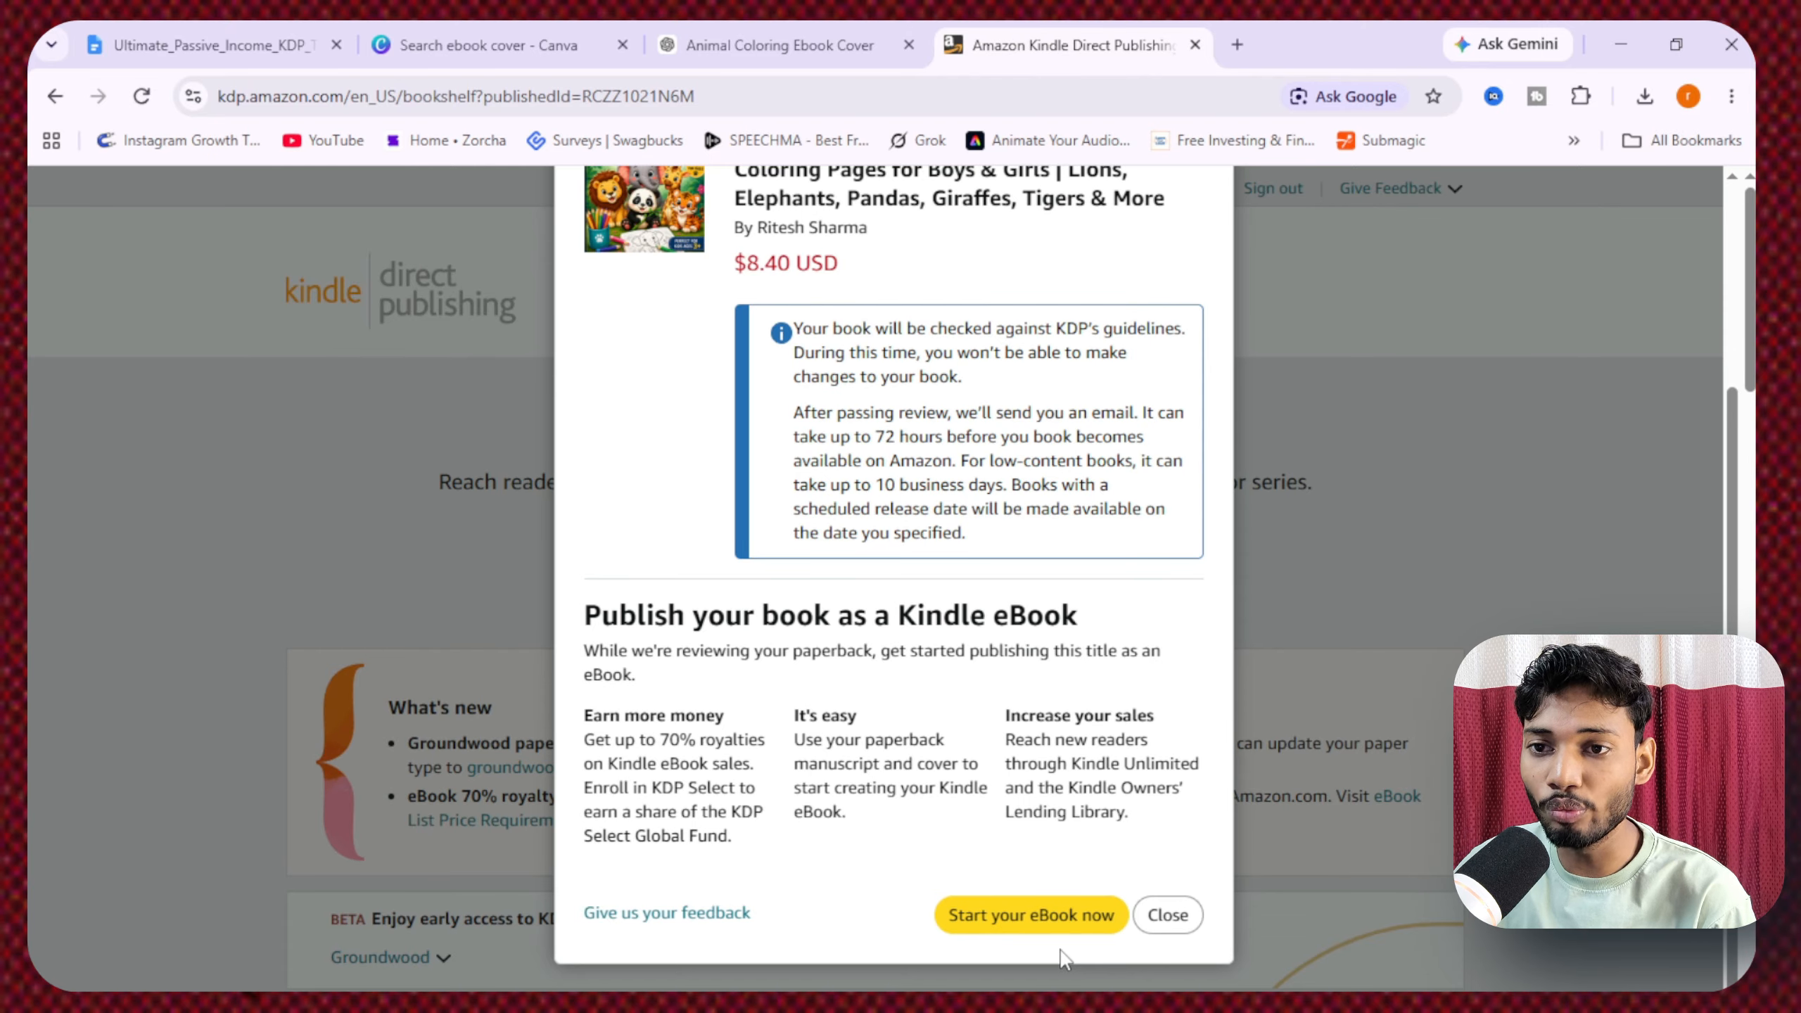
pyautogui.click(1032, 922)
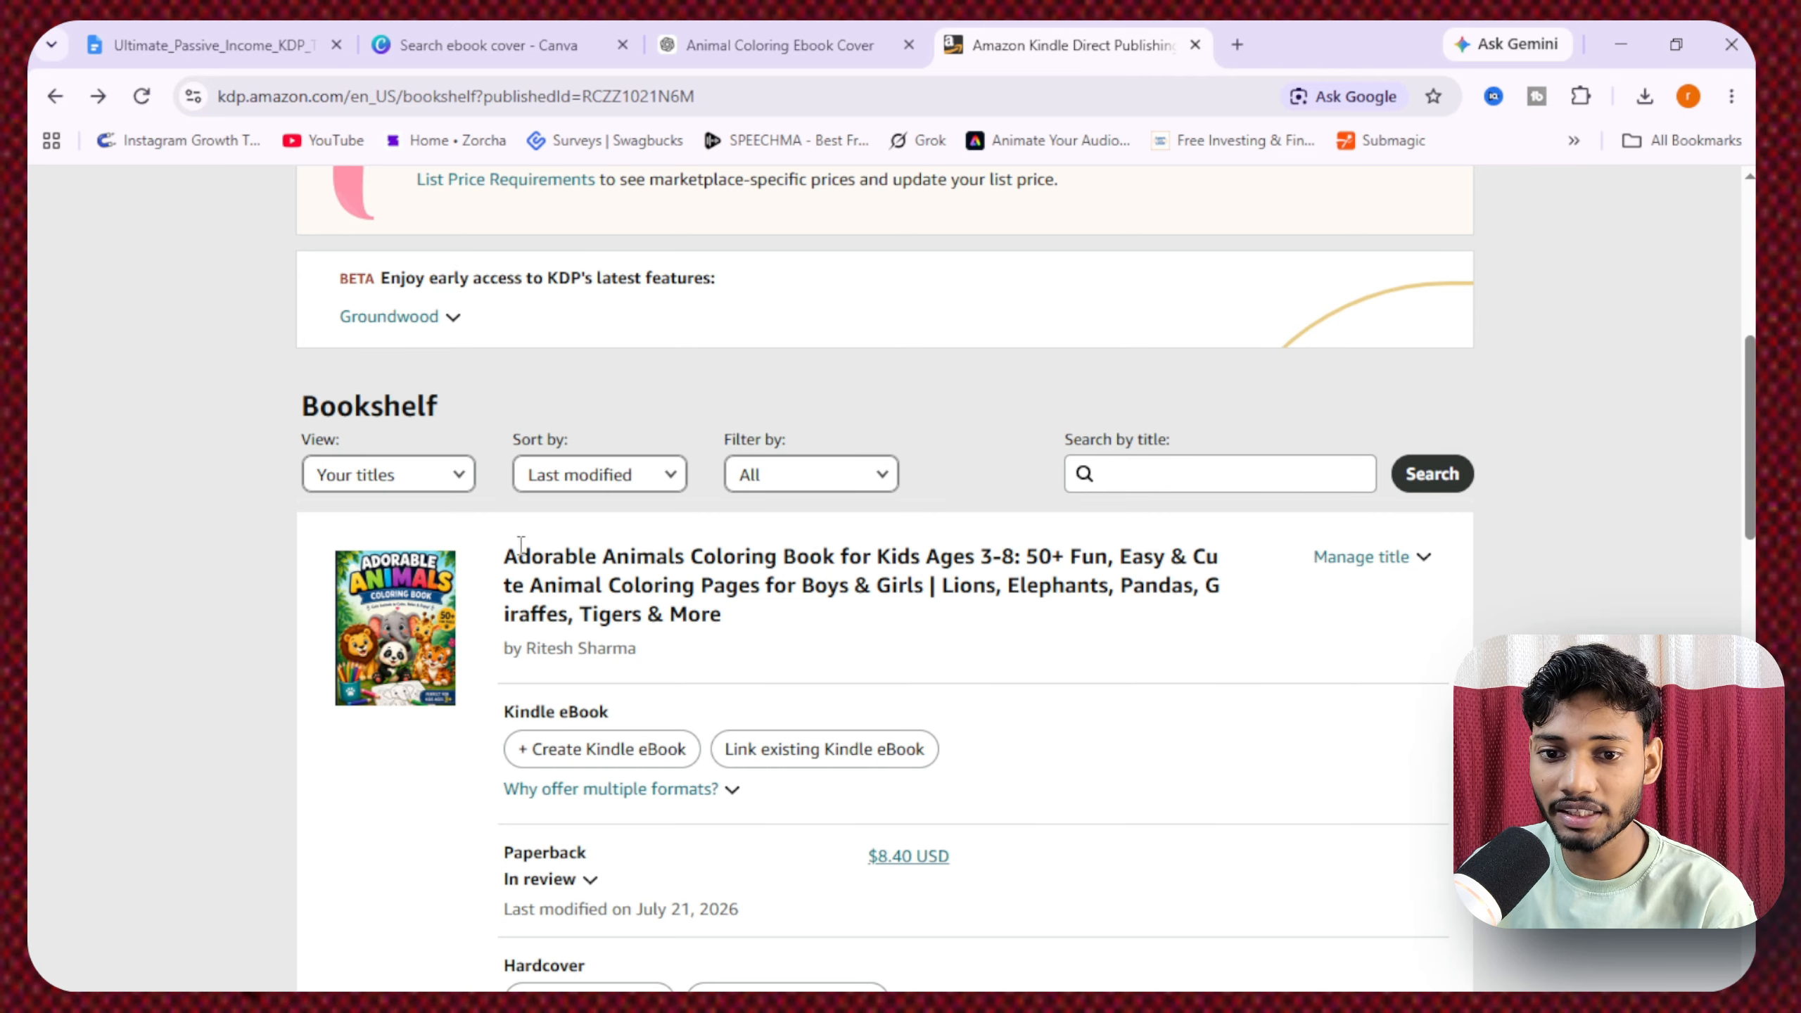
# - Look through the Bookshelf titles and examine the status of the "Navigating Office Politics Without Losing Your Soul" Kindle eBook
pyautogui.scroll(-2, 737, 624)
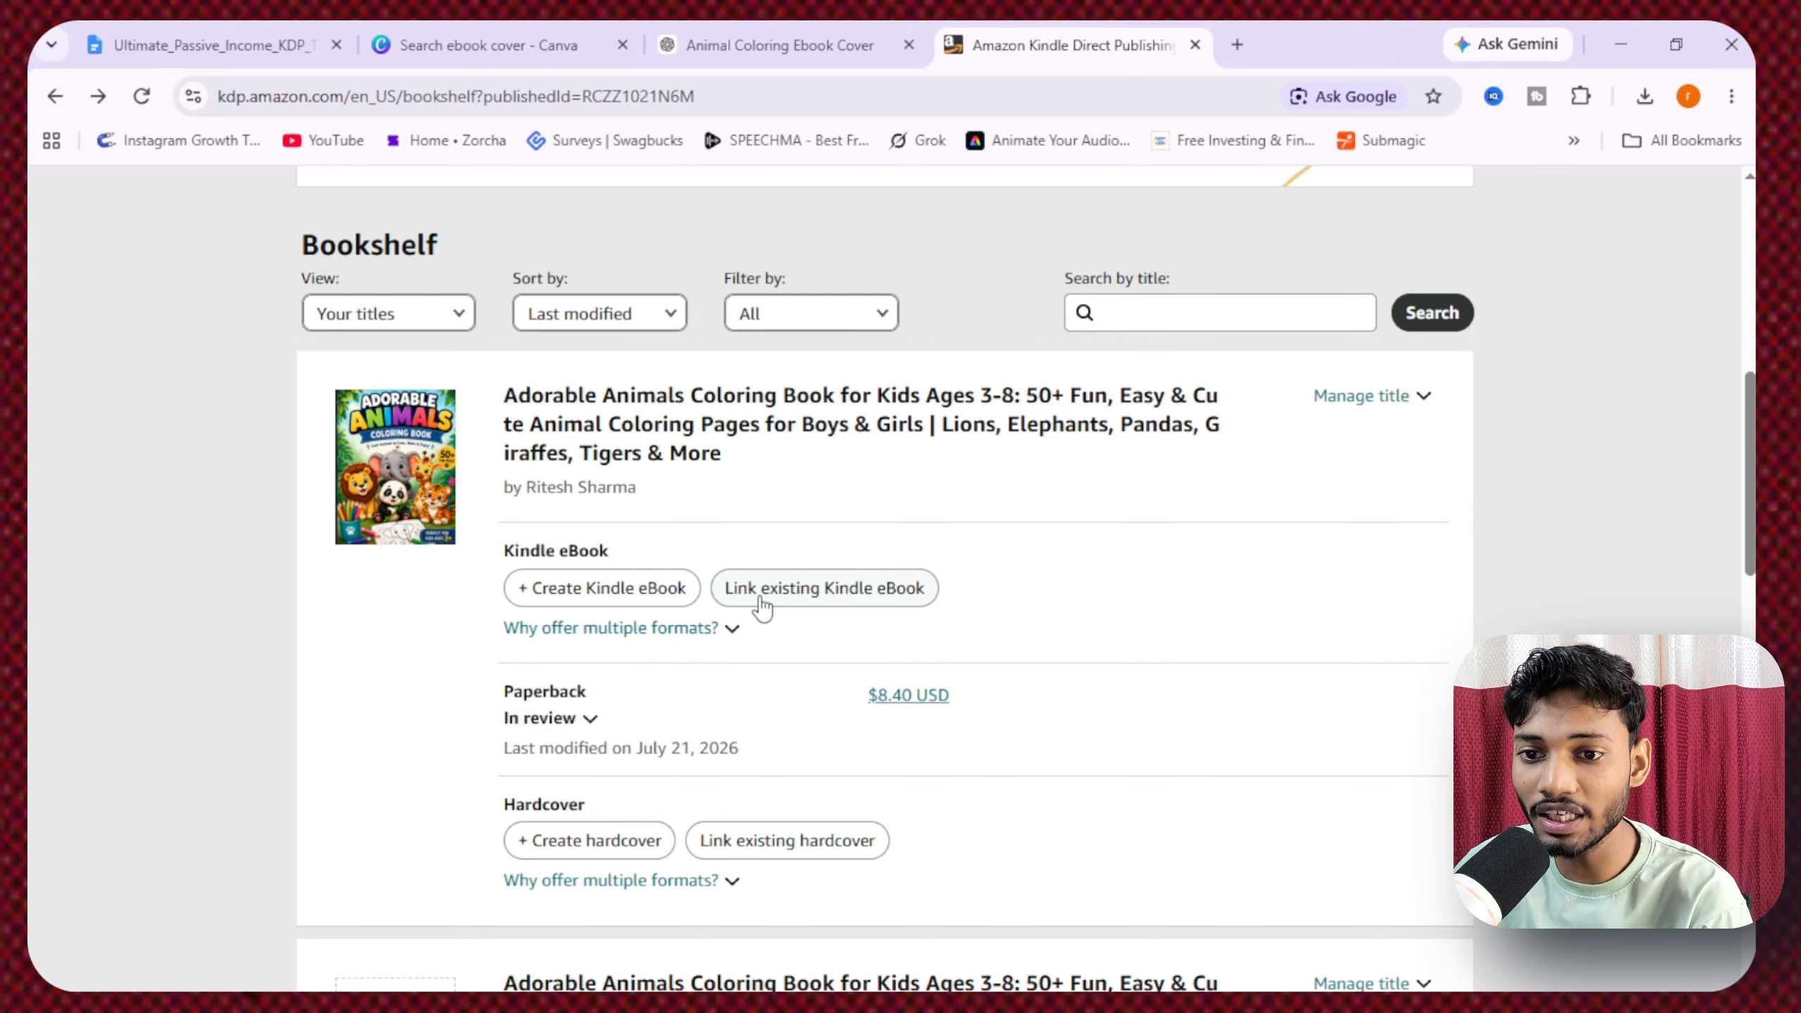
pyautogui.scroll(-4, 762, 606)
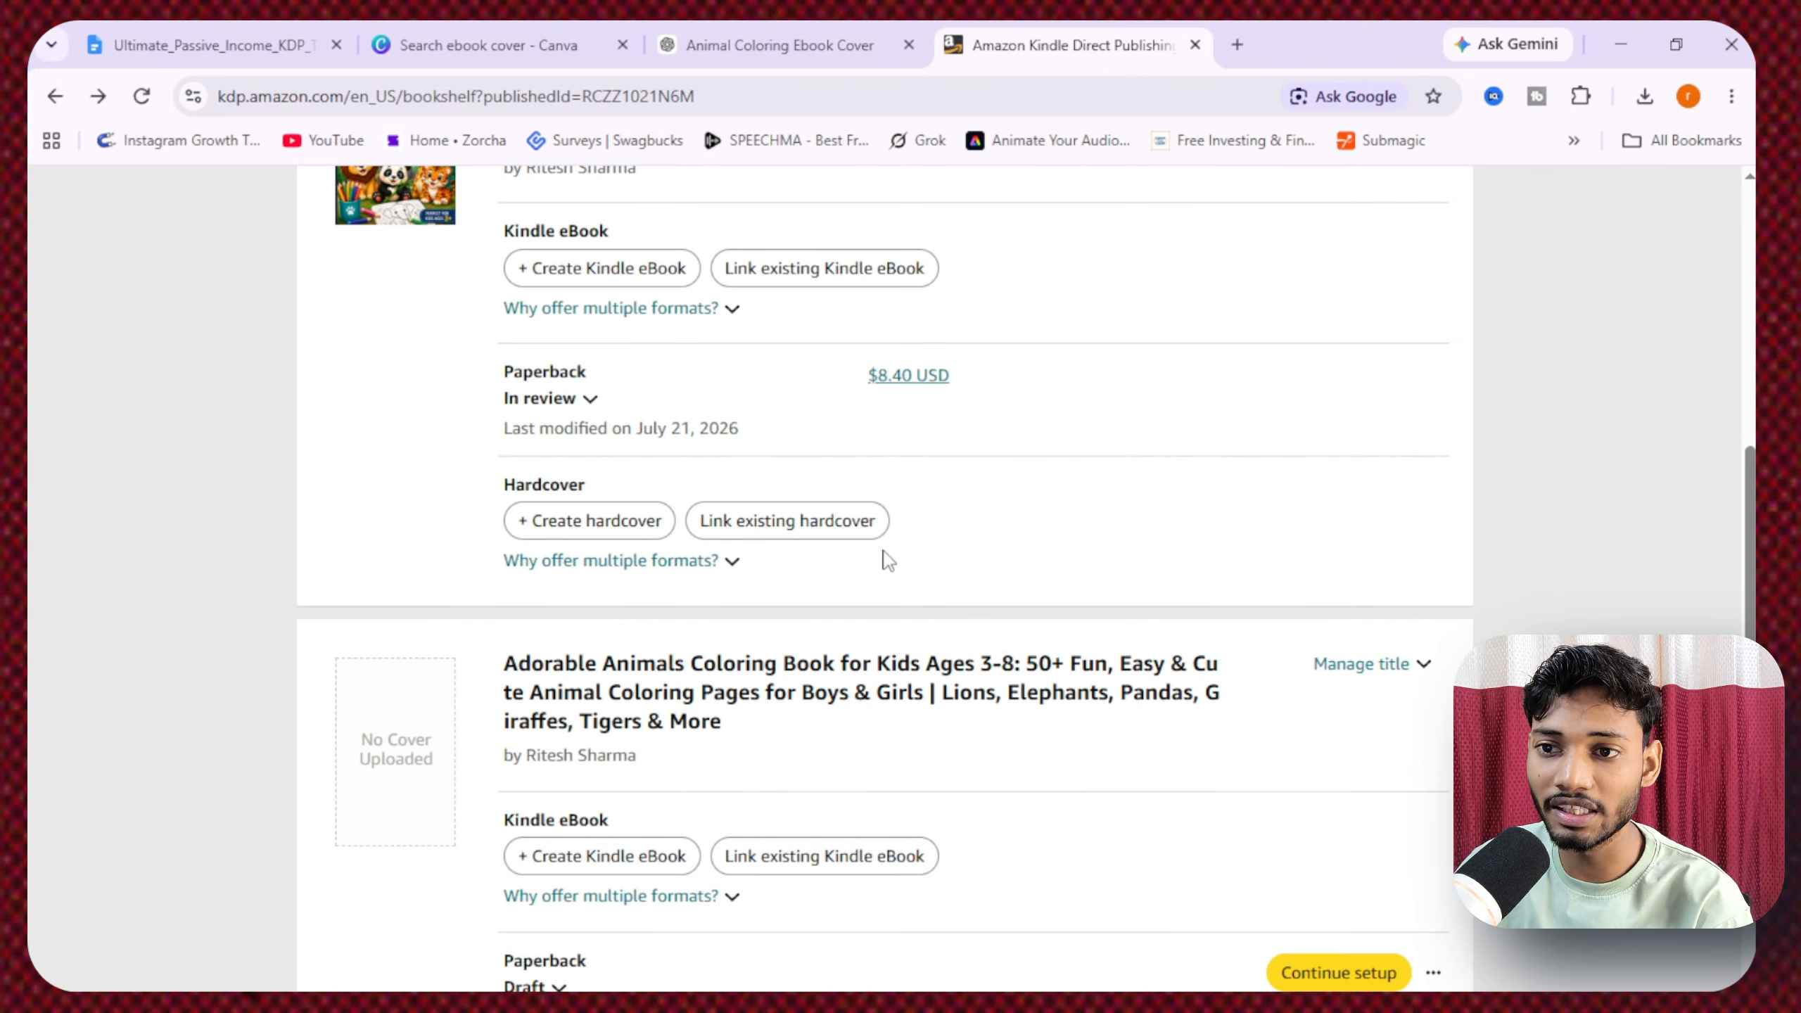
pyautogui.scroll(-20, 889, 561)
pyautogui.scroll(2, 1035, 564)
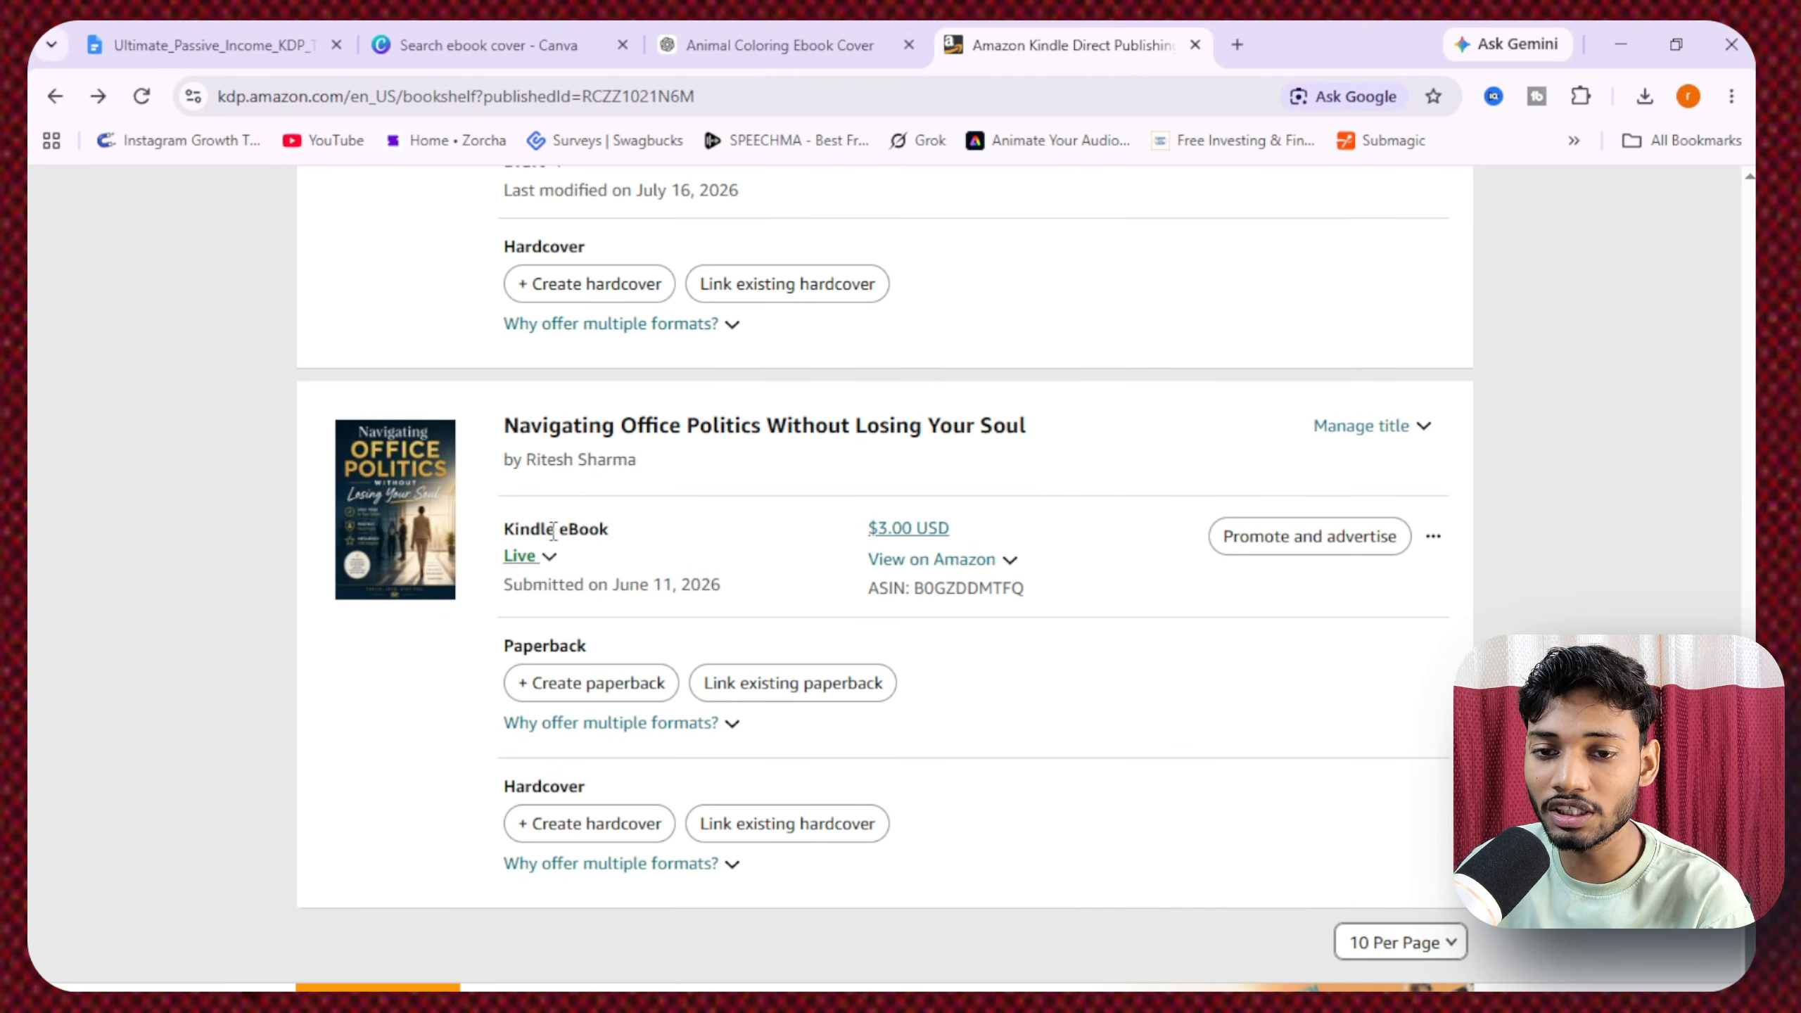
pyautogui.moveTo(505, 424); pyautogui.dragTo(1074, 413)
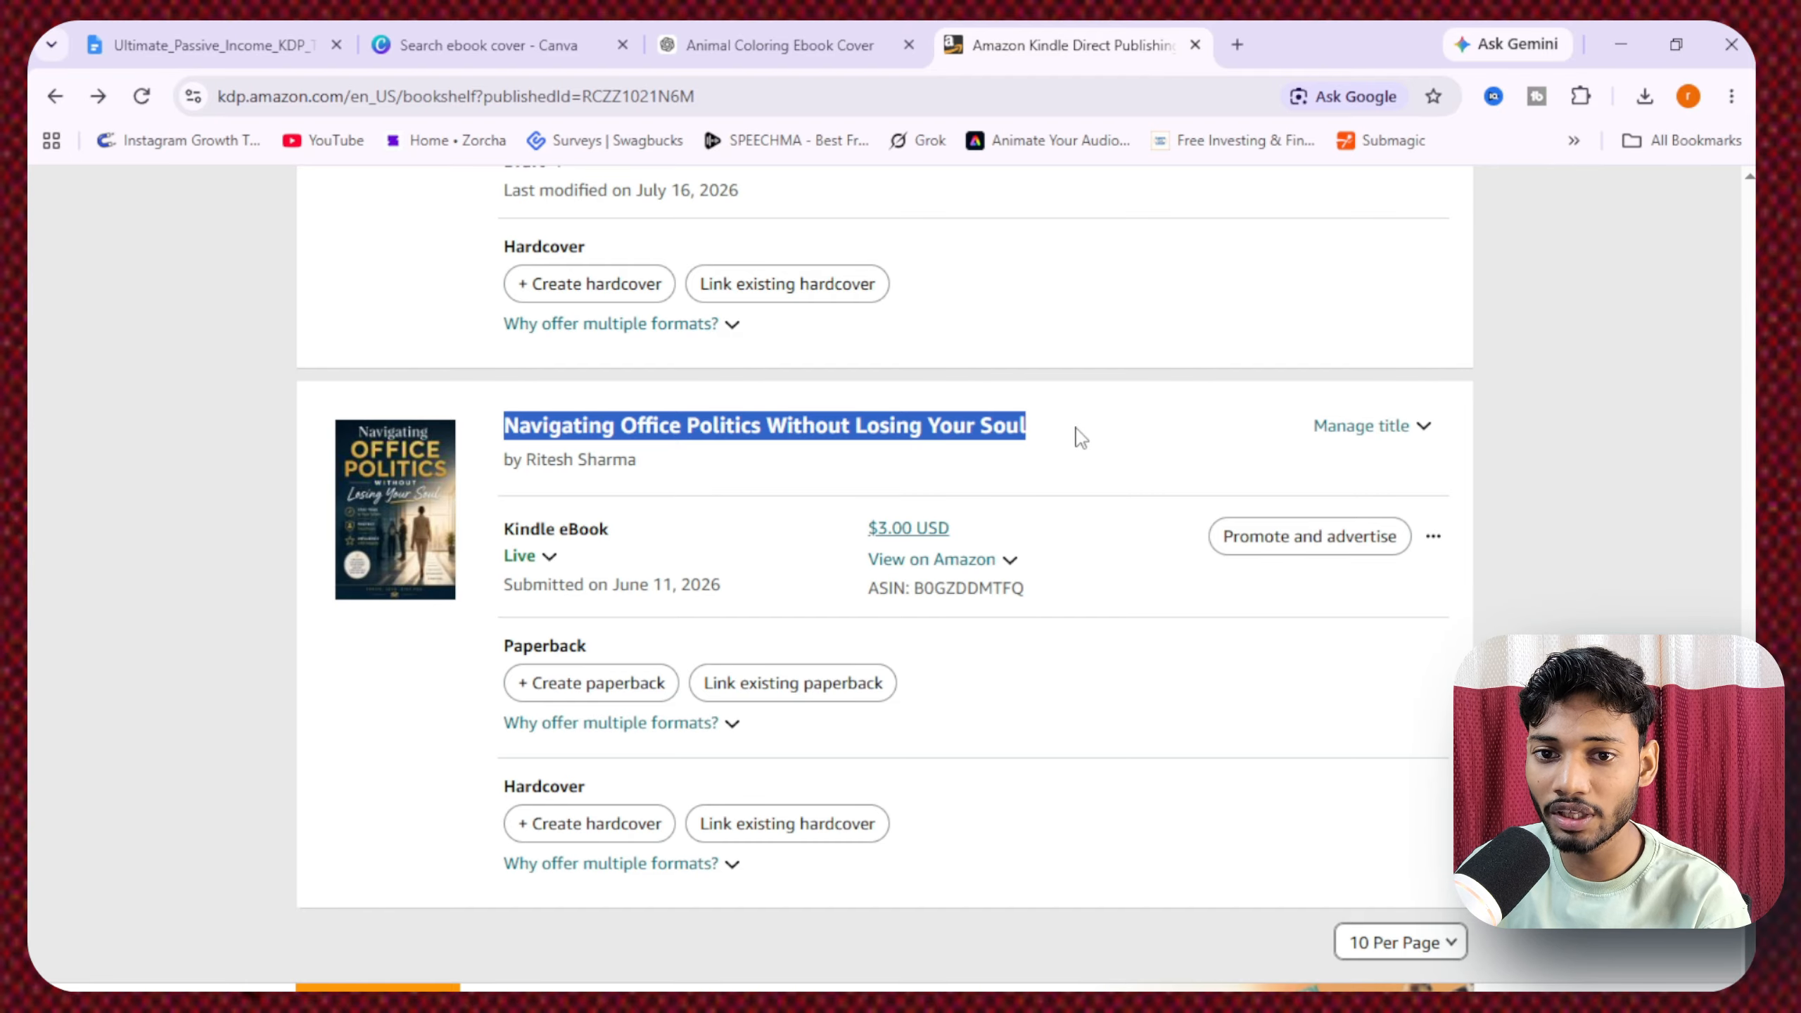
pyautogui.click(1081, 436)
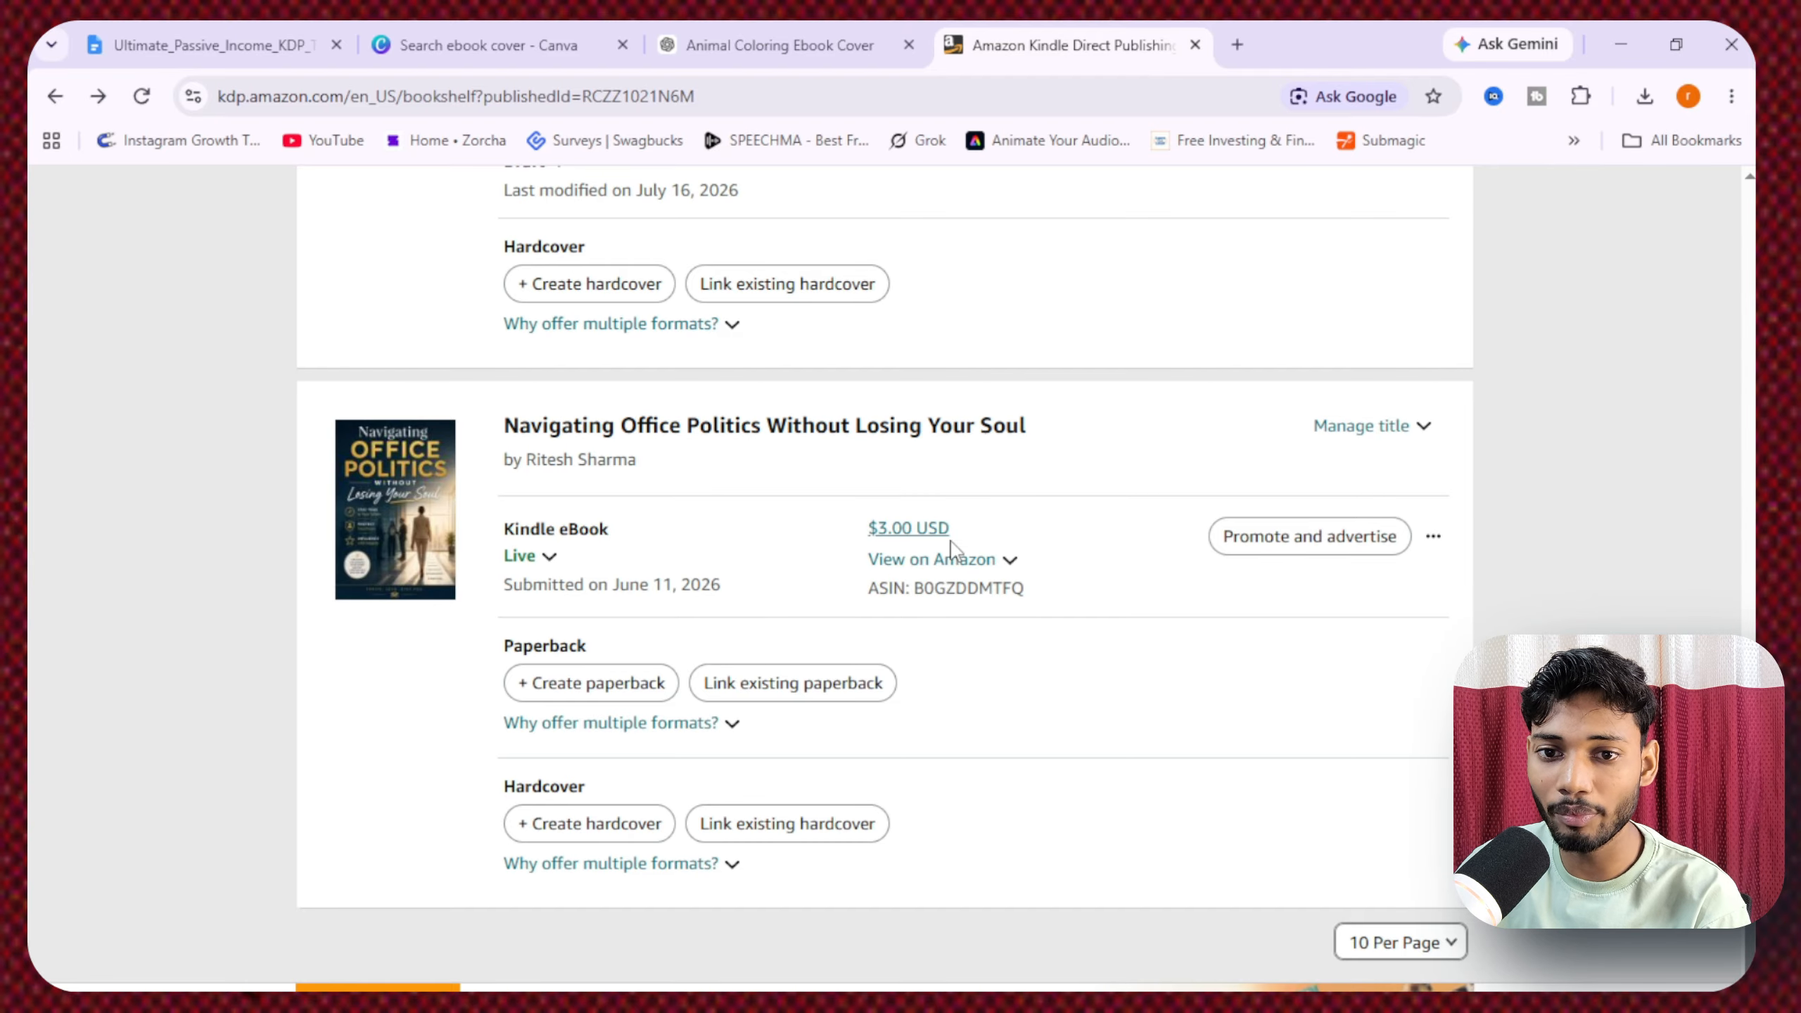
pyautogui.click(515, 564)
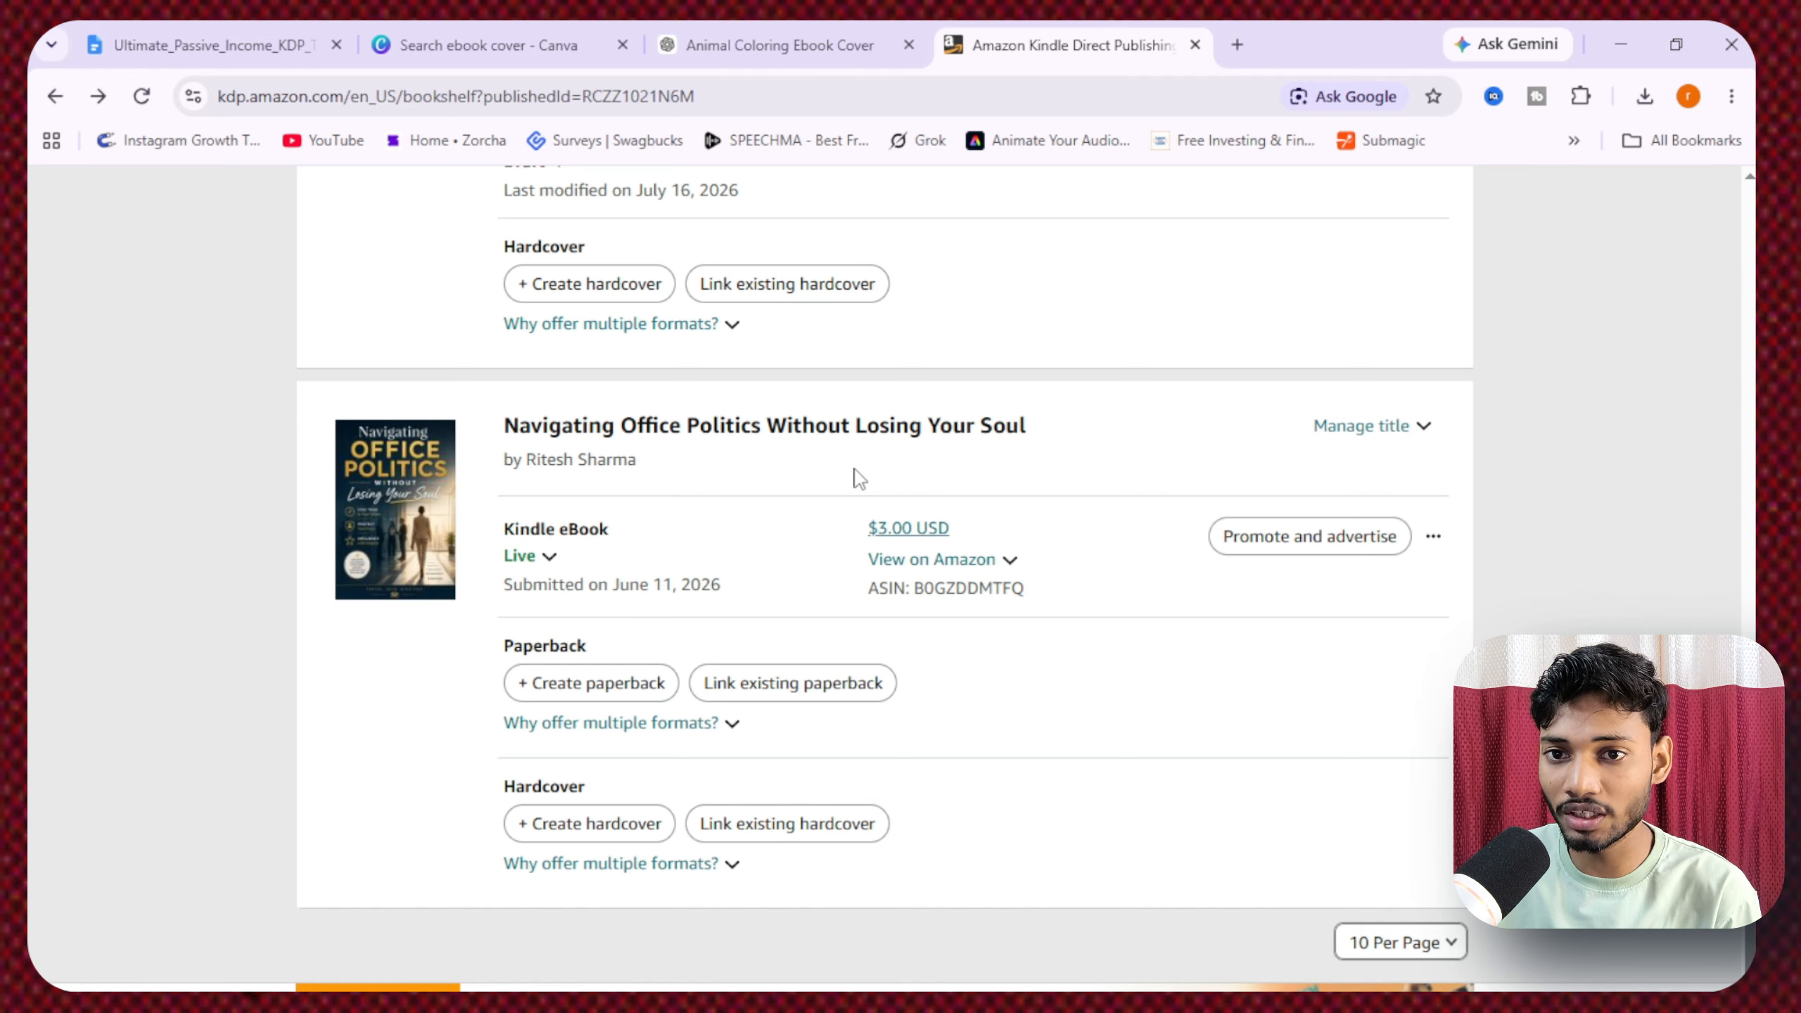
pyautogui.scroll(15, 859, 479)
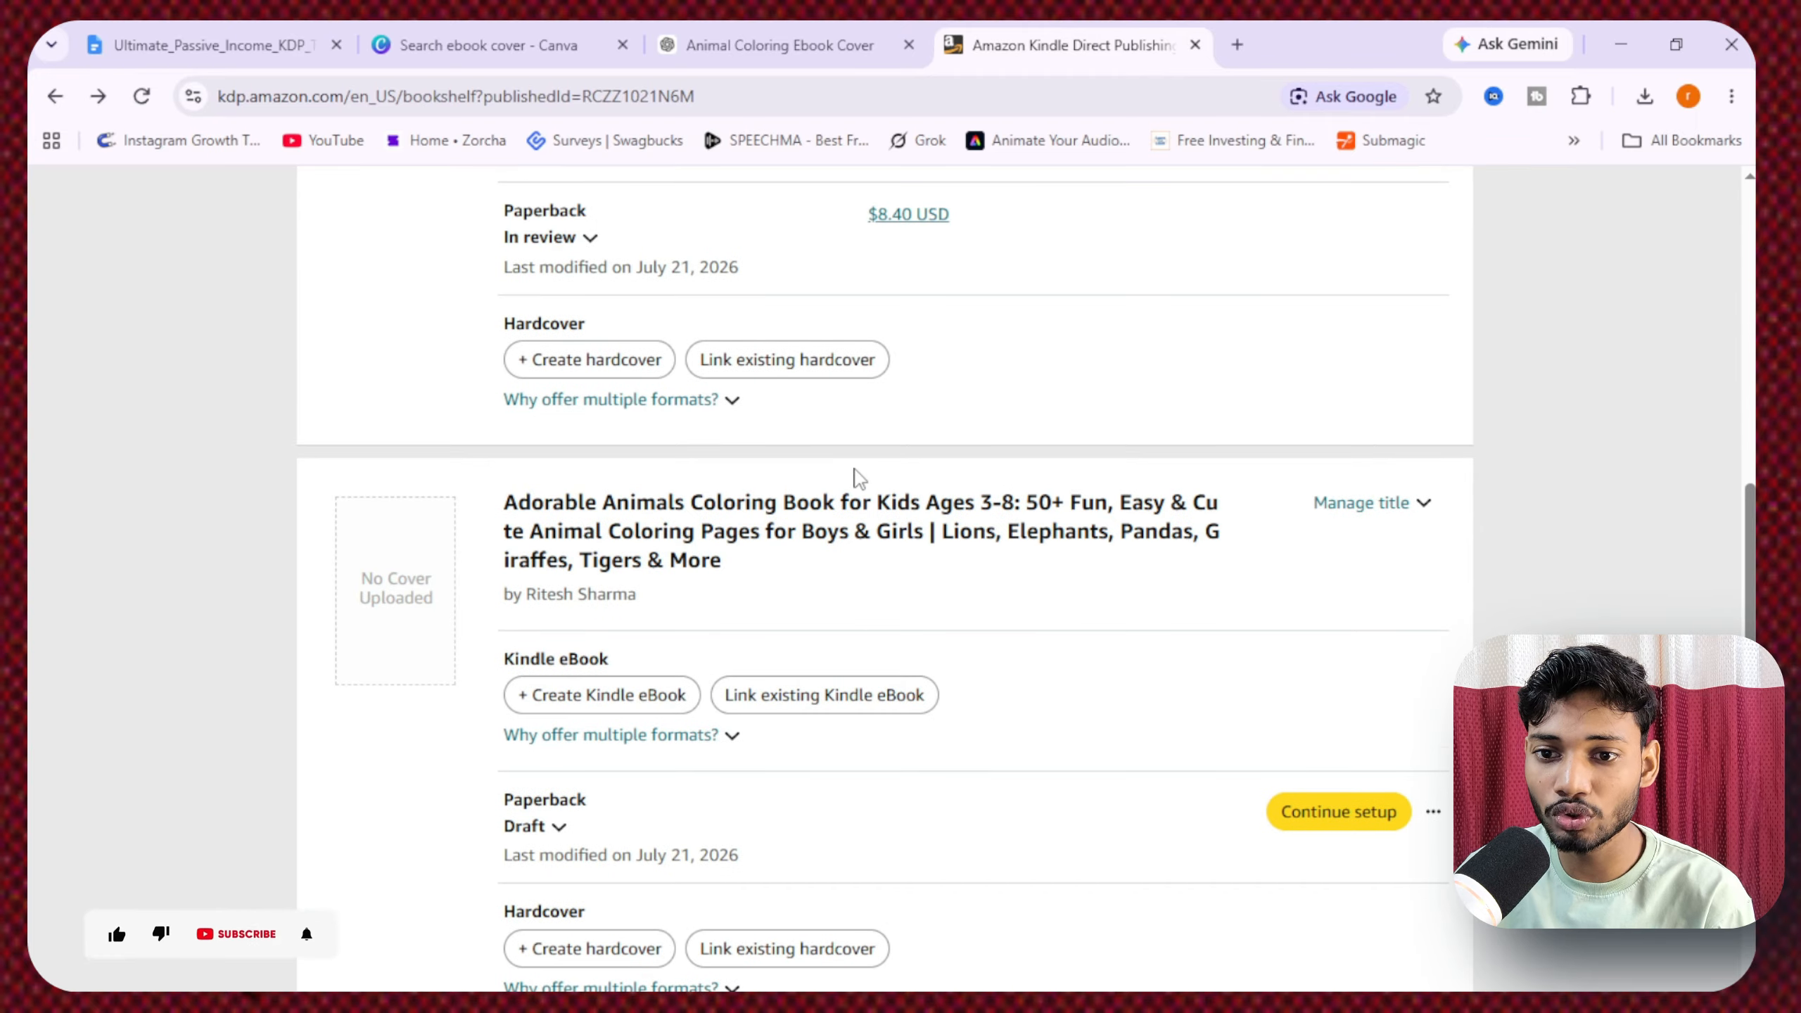